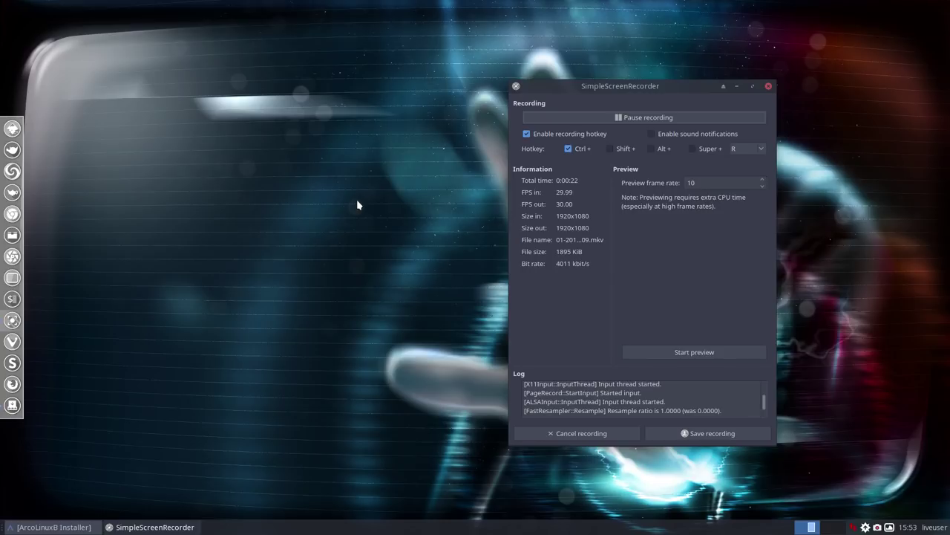
Roll up, restore and minimize the SimpleScreenRecorder window, then bring the installer forward
click(724, 87)
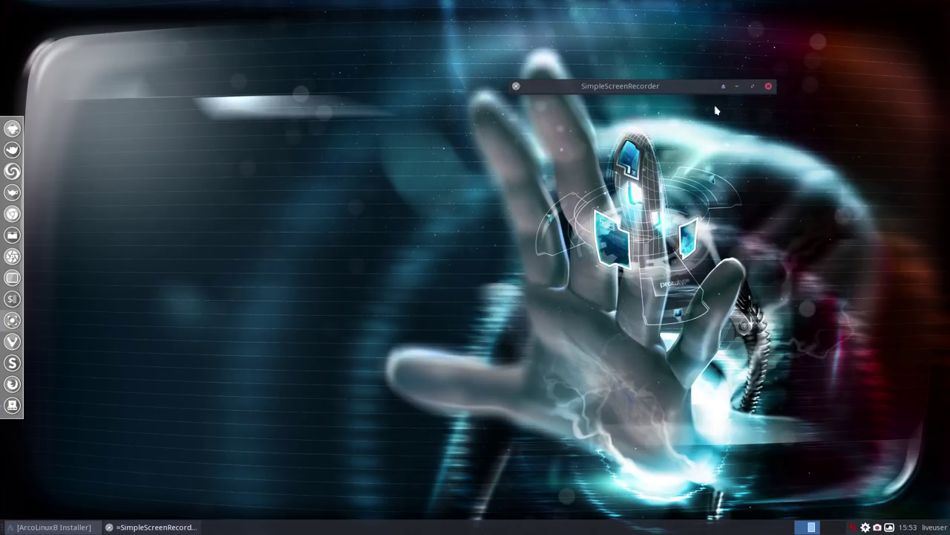
click(724, 87)
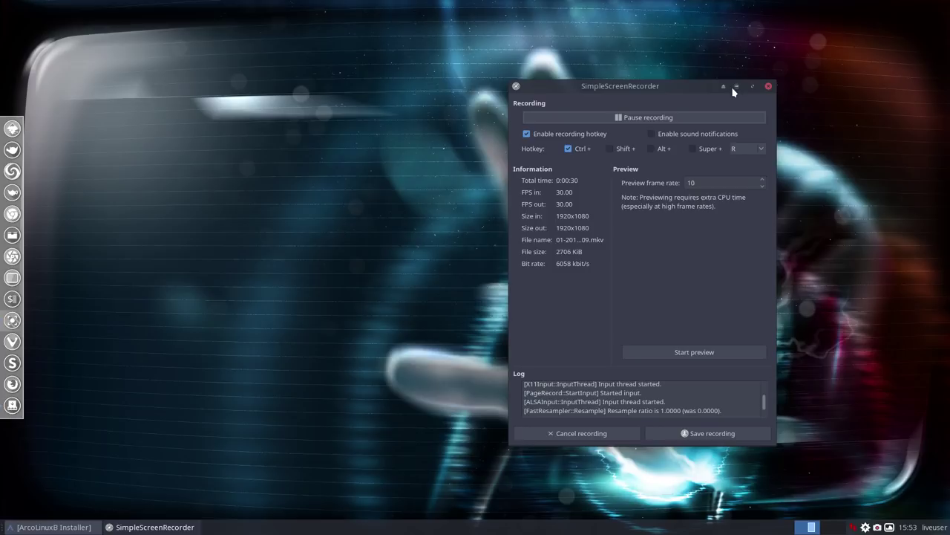
click(734, 87)
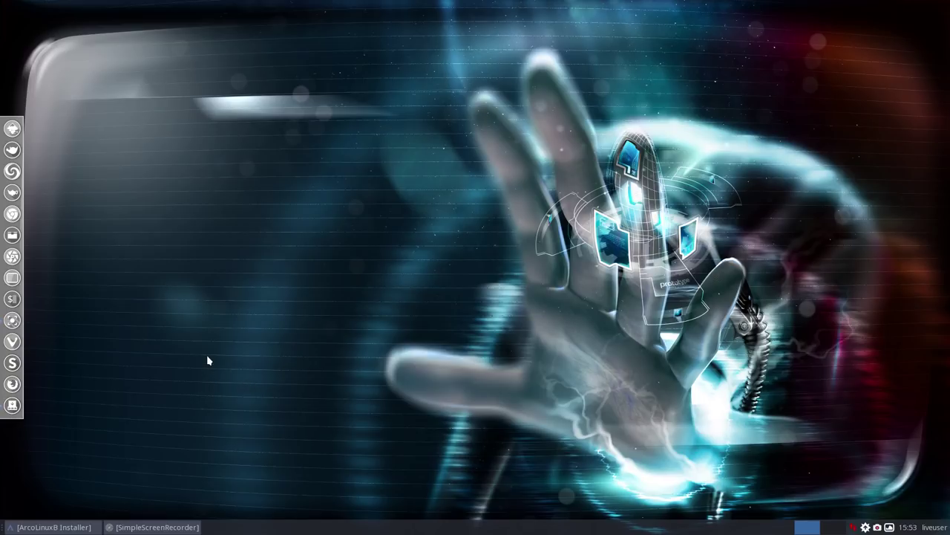
click(78, 531)
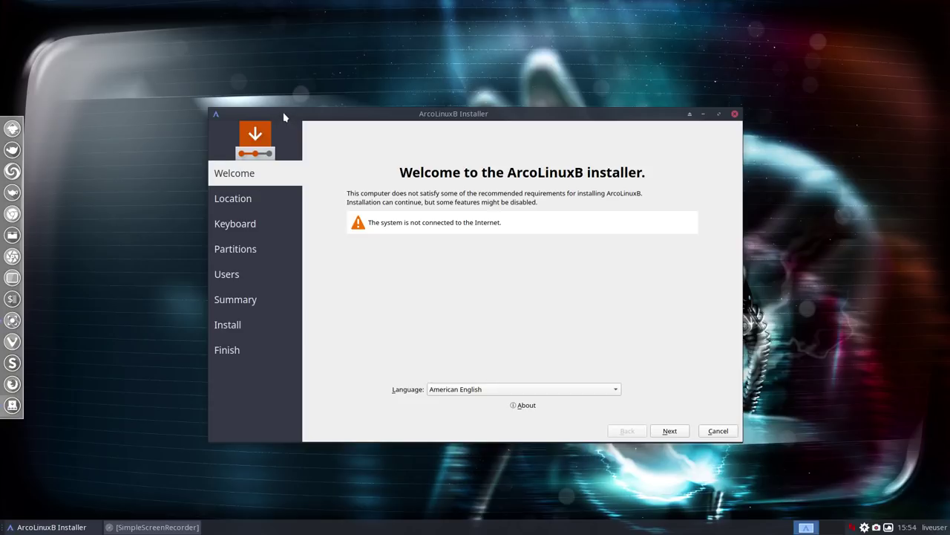
Pause and resume recording to start a fresh segment, then hide the recorder
click(153, 527)
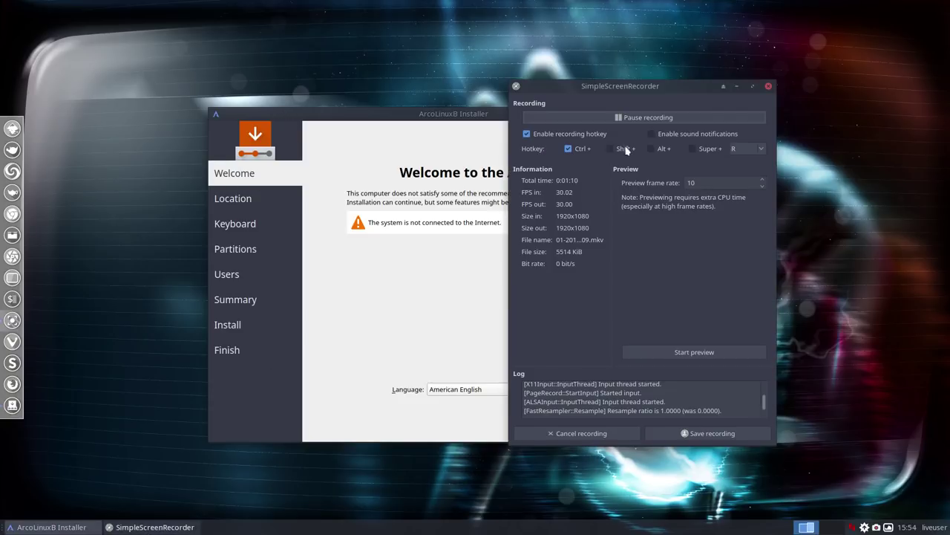
click(626, 117)
click(624, 117)
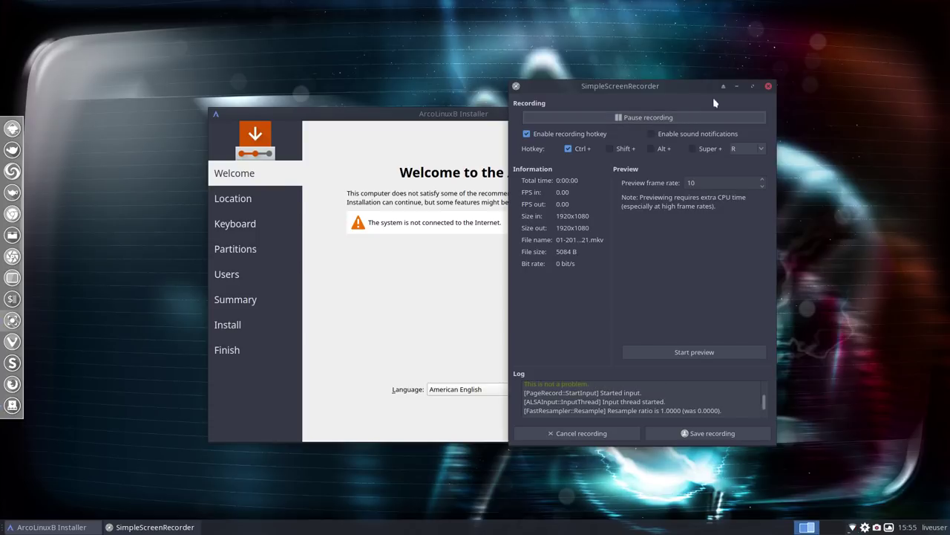
click(737, 86)
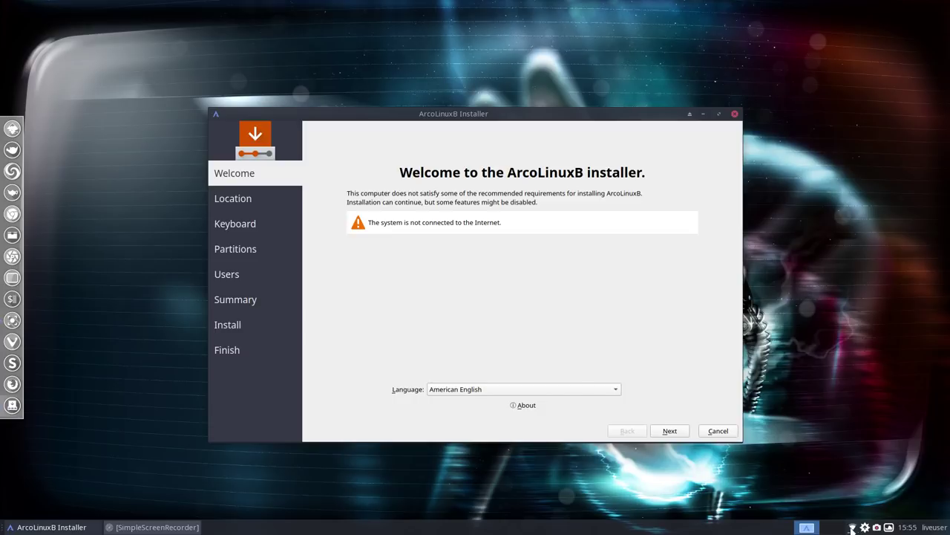
Choose русский from the installer's Language list
mouse_move(852, 527)
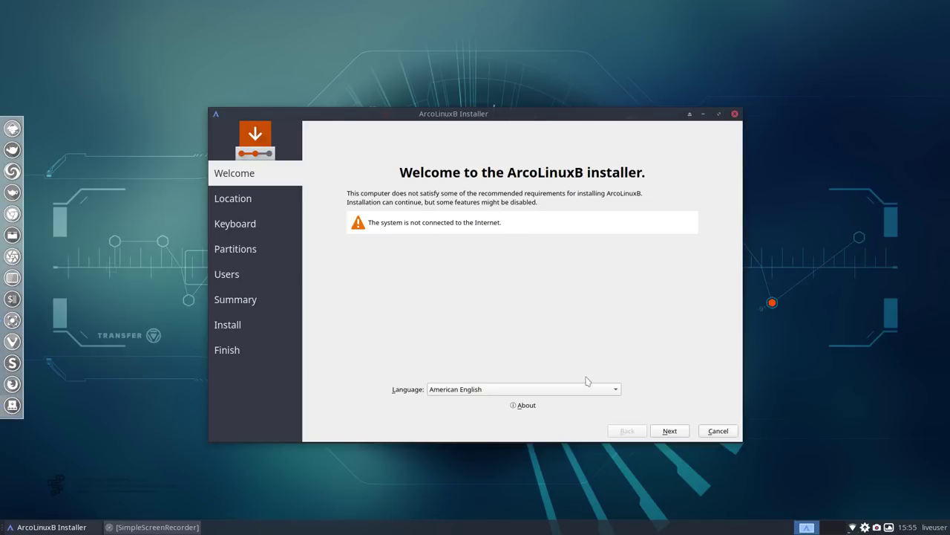
click(615, 391)
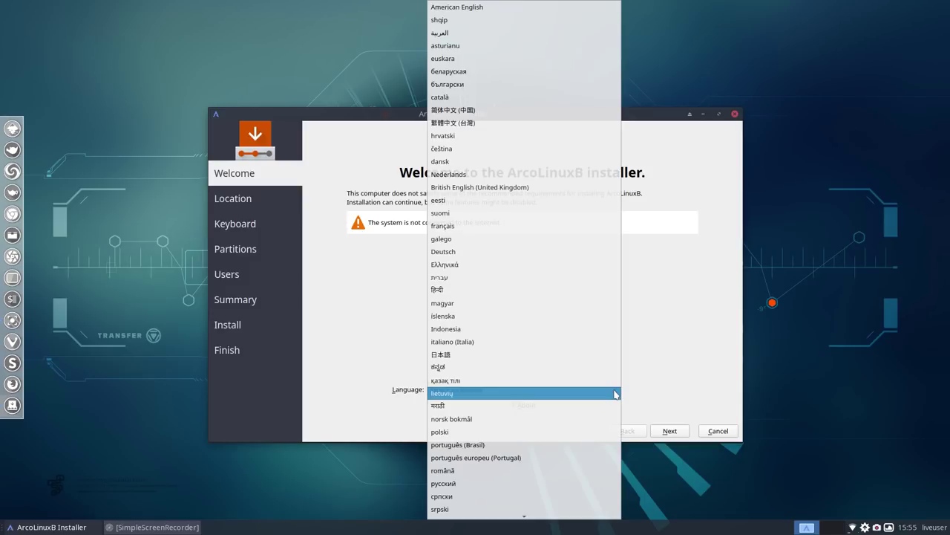
scroll(554, 343, down, 3)
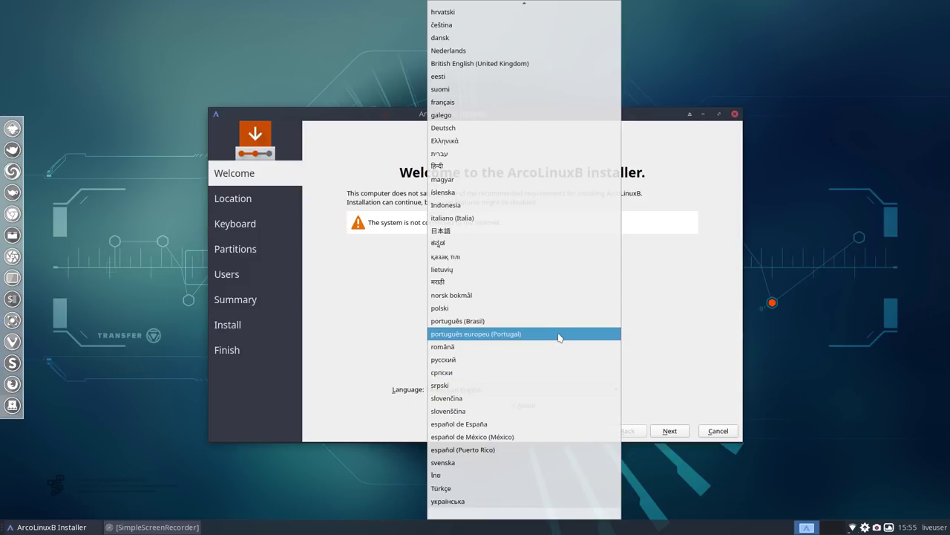
click(527, 360)
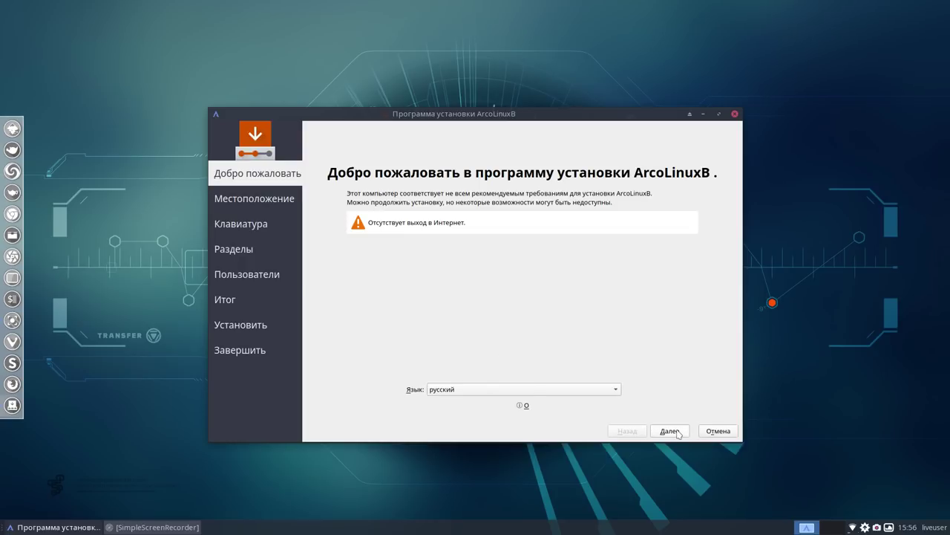
Briefly check the recorder, then continue past the Welcome page with Далее
click(171, 527)
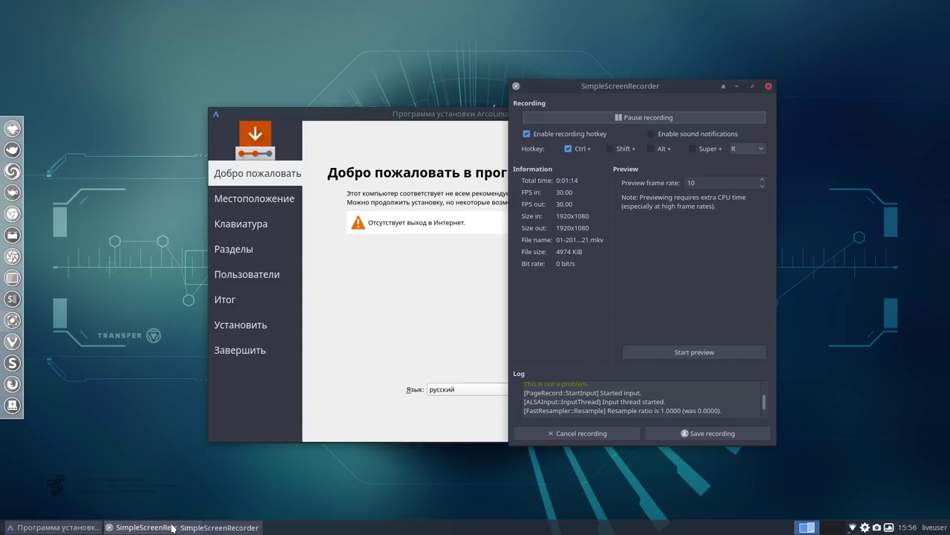
click(172, 527)
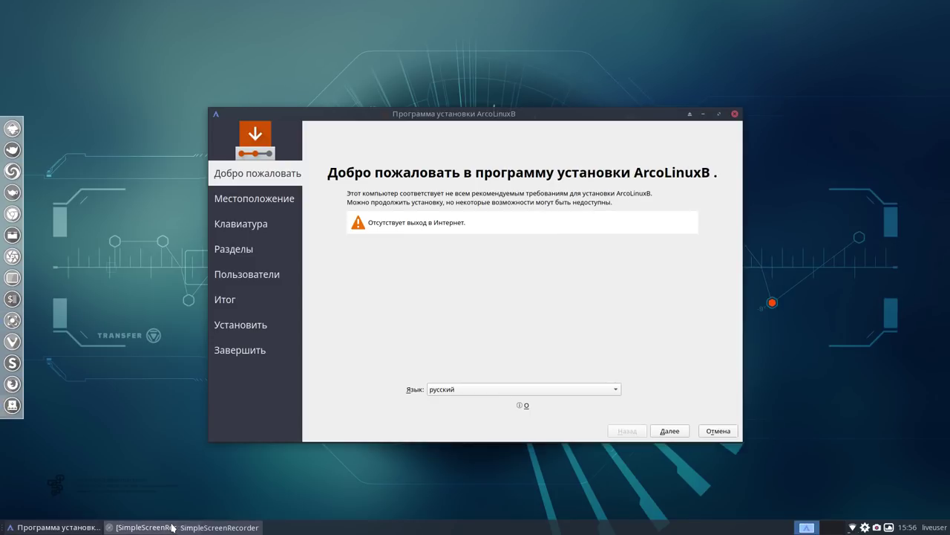
click(670, 431)
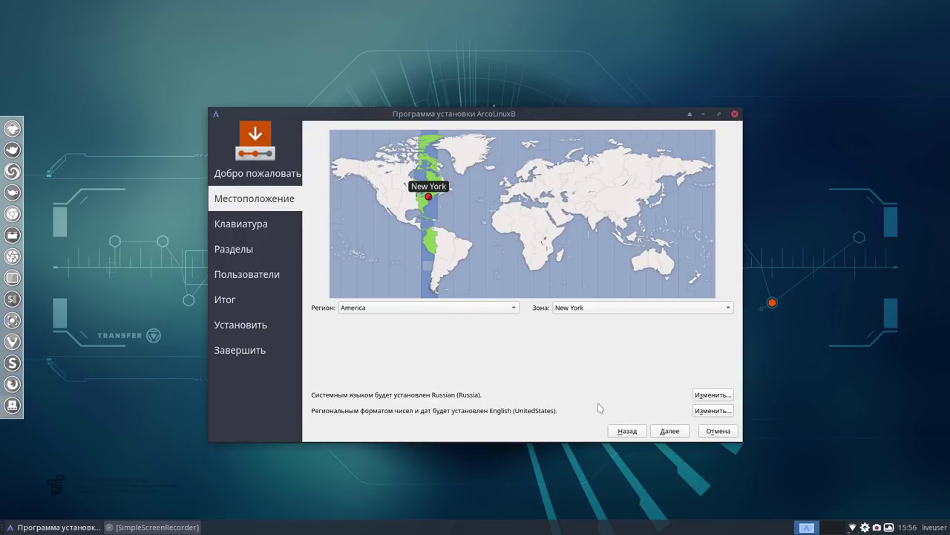
Keep the Europe/London time zone and choose the English (UK) keyboard layout
click(671, 430)
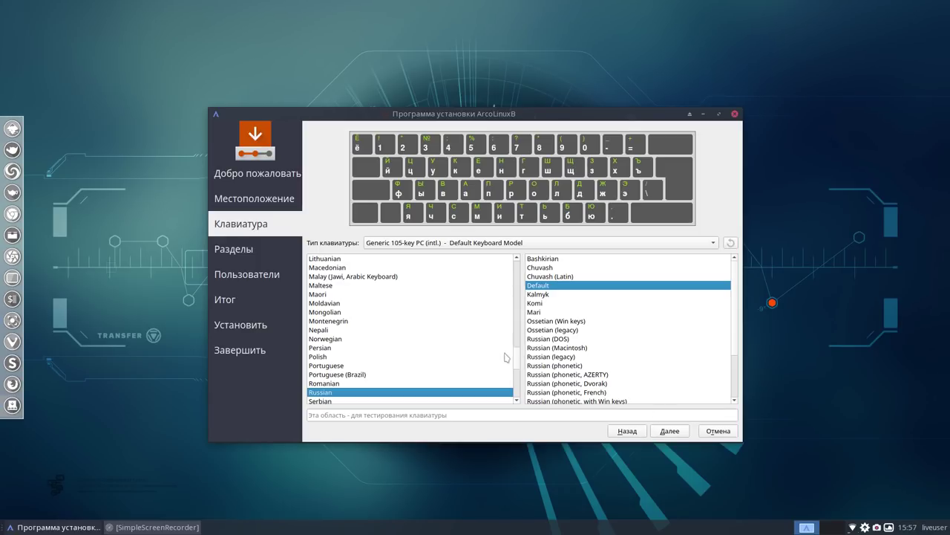
drag(517, 362, 524, 269)
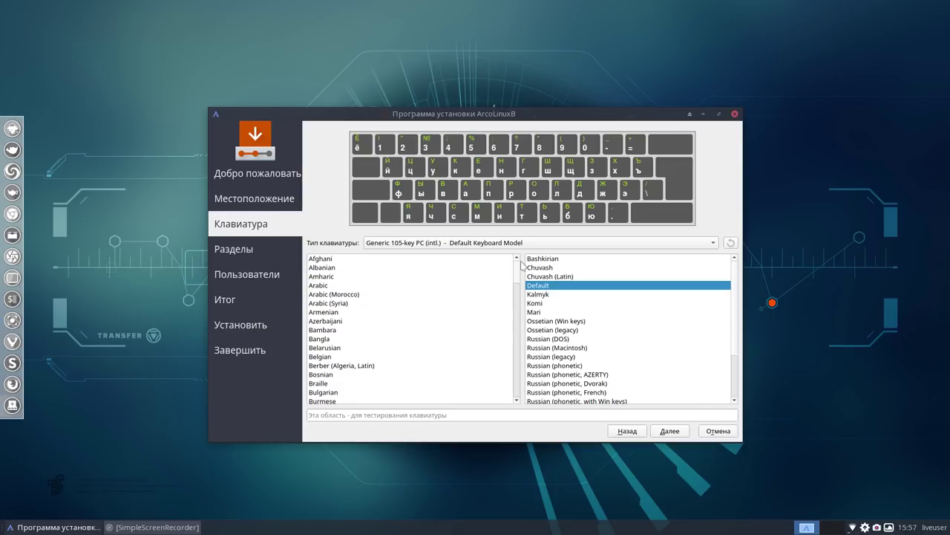
drag(521, 266, 518, 287)
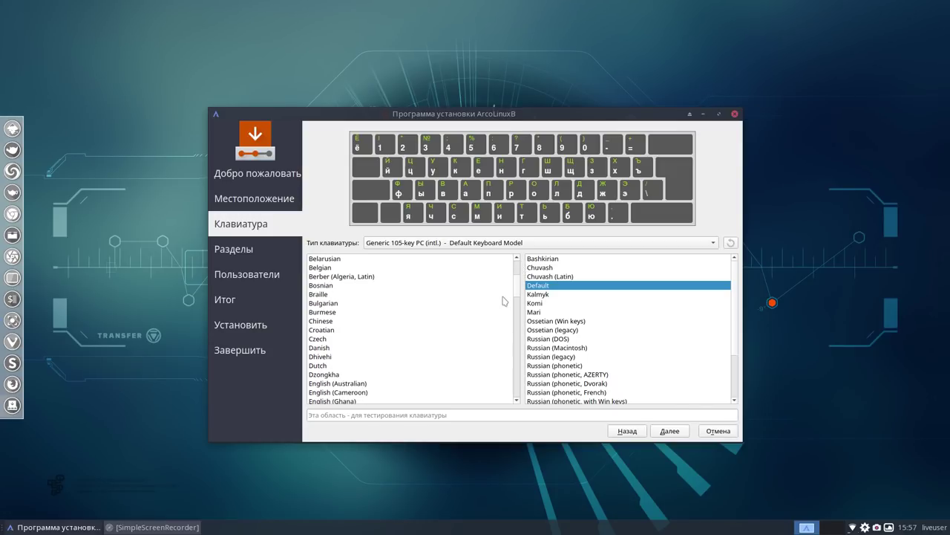
scroll(419, 391, down, 4)
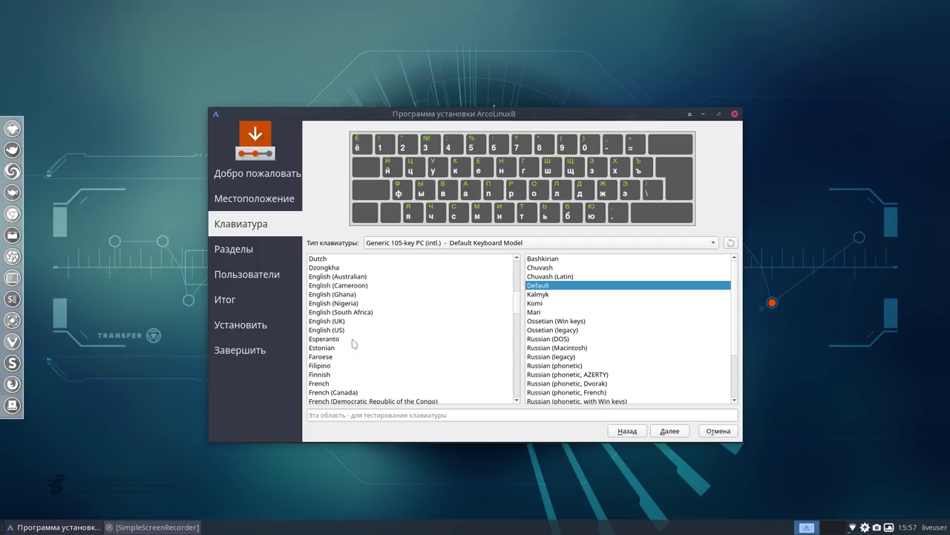
click(336, 320)
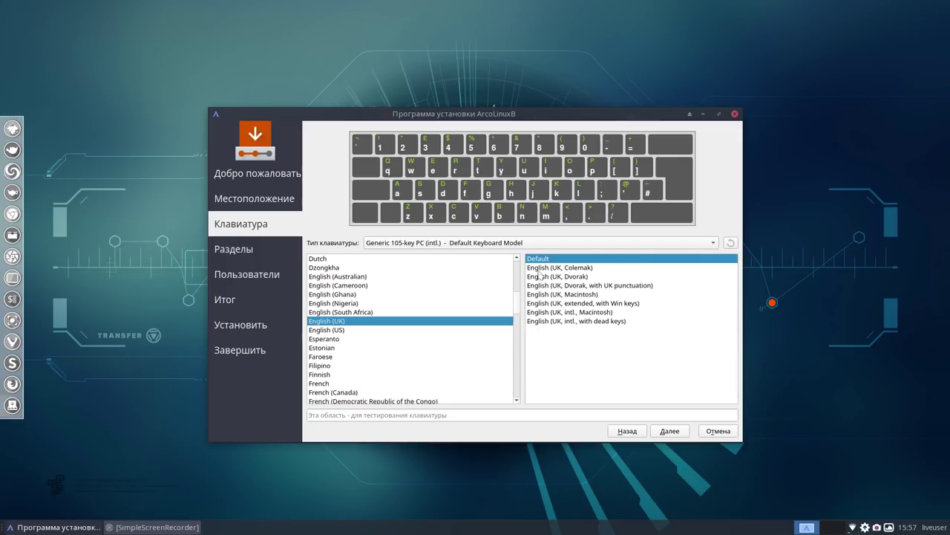
click(668, 432)
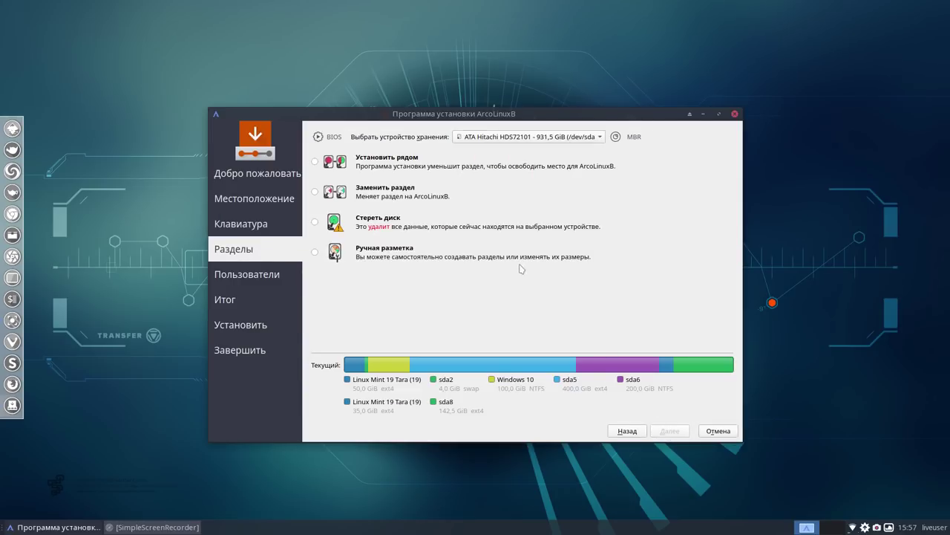
Choose Ручная разметка and set /dev/sda7 to be formatted as ext4, mounted at /
click(316, 253)
click(670, 431)
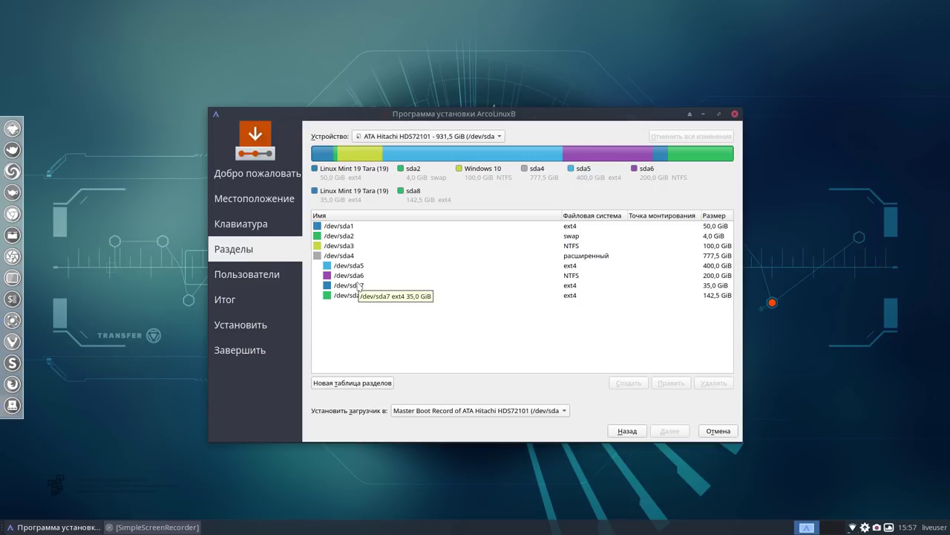
click(358, 285)
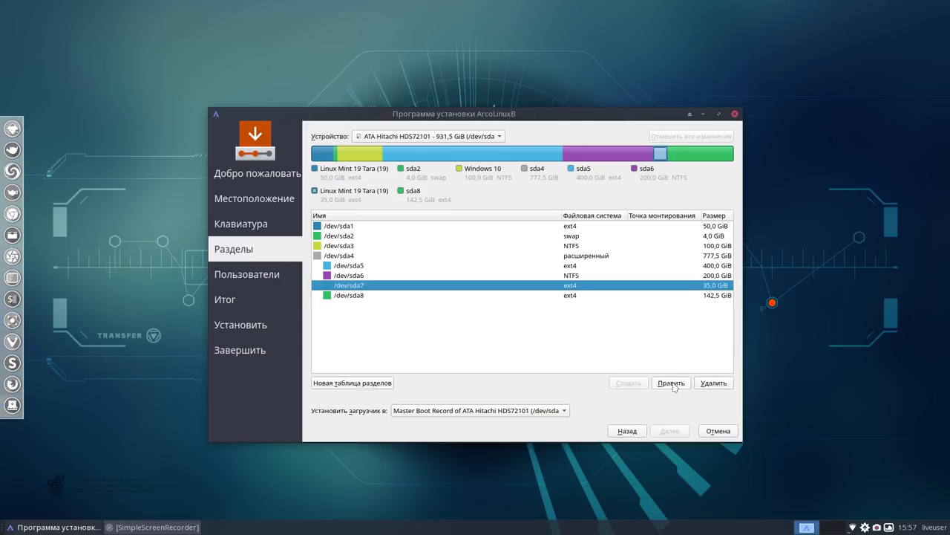
click(671, 383)
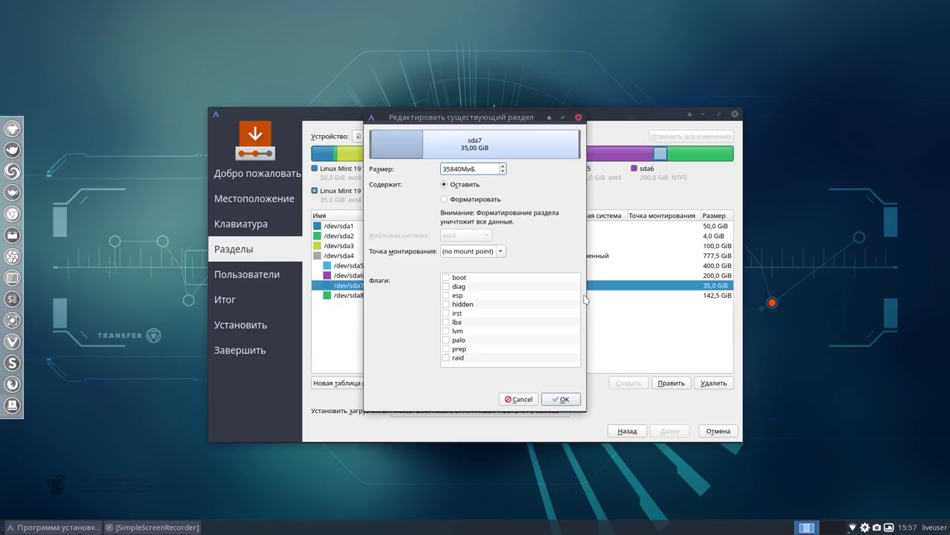
click(446, 200)
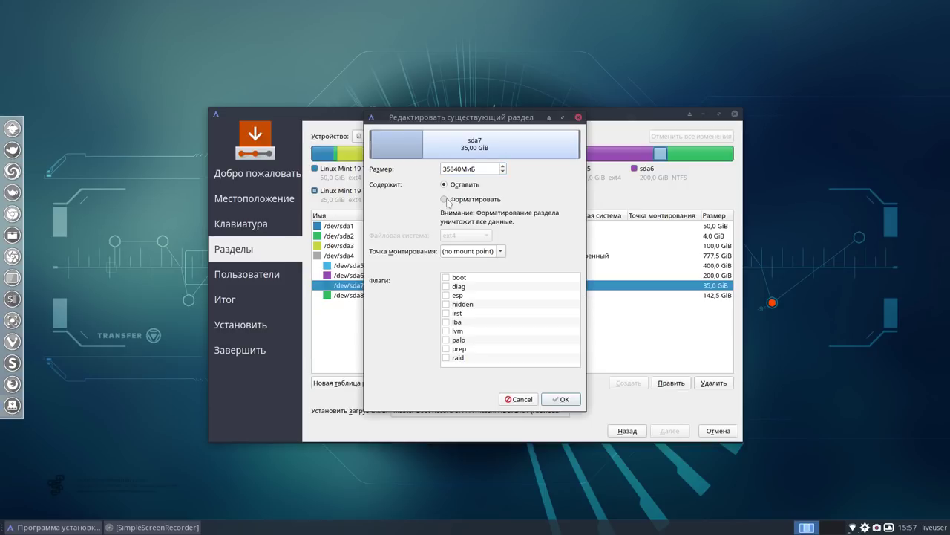
click(502, 252)
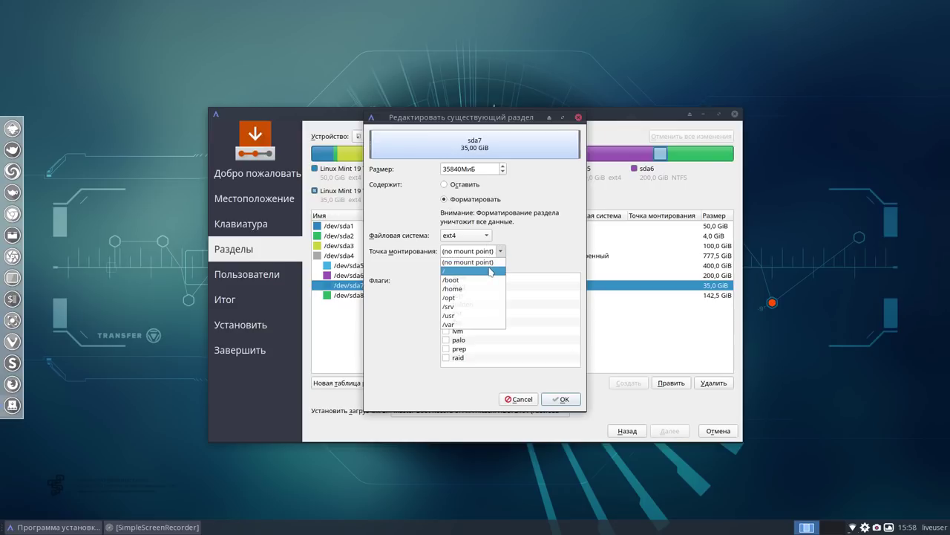
click(490, 272)
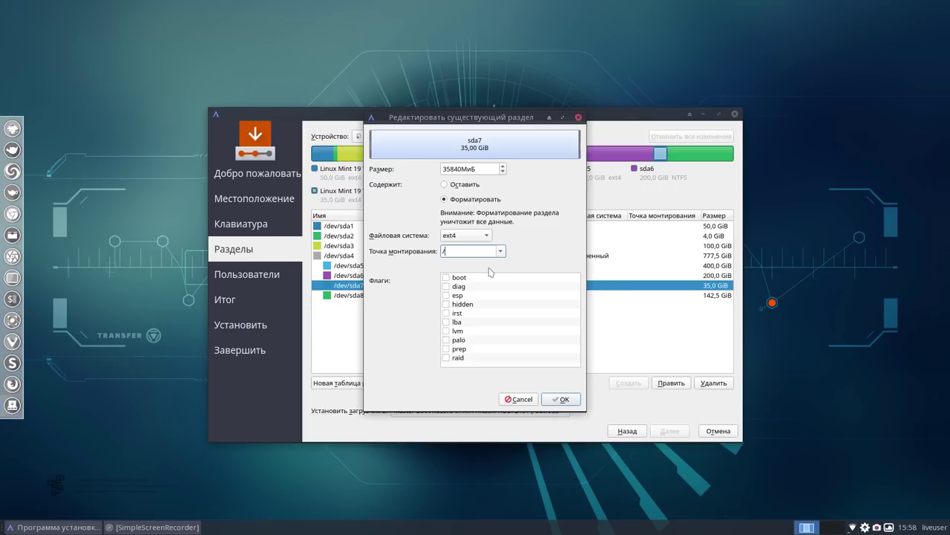
click(564, 398)
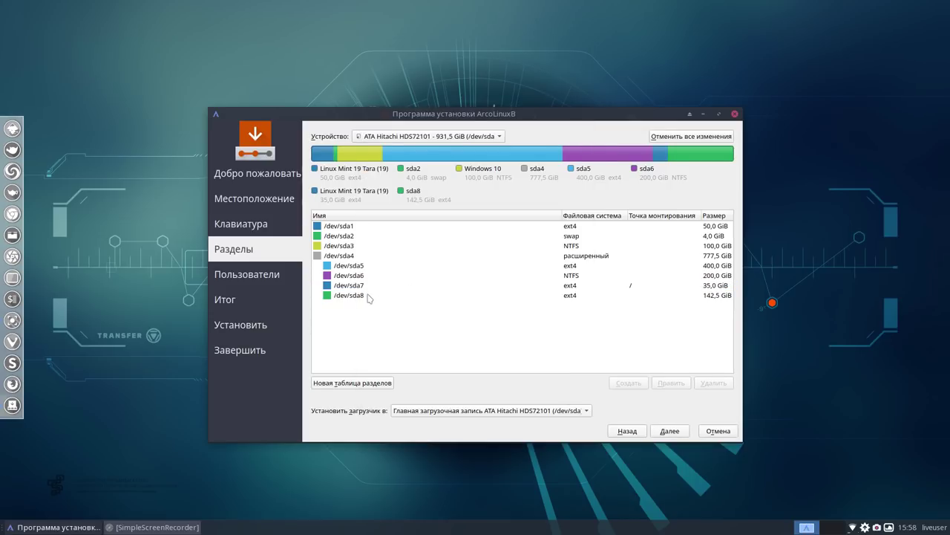
click(369, 297)
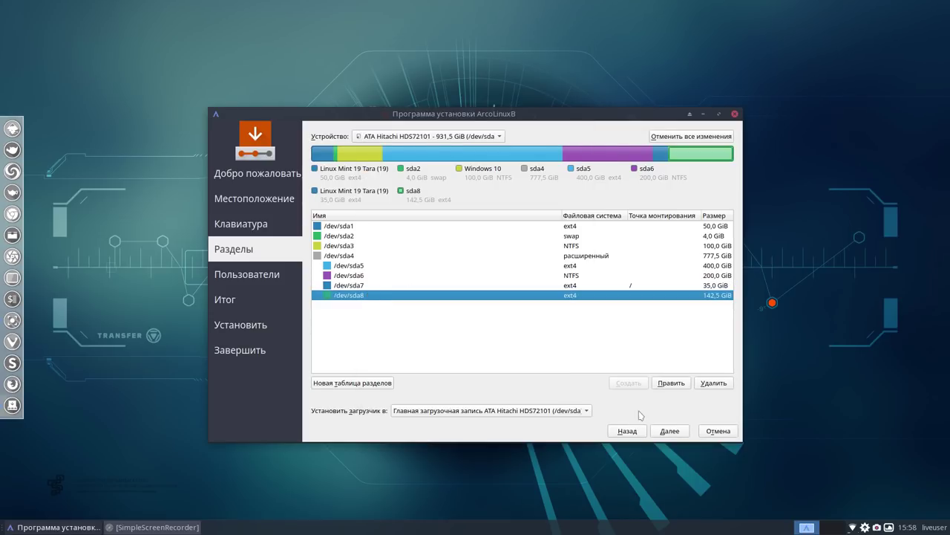
Set /dev/sda8 to be formatted as ext4 with mount point /home
click(671, 384)
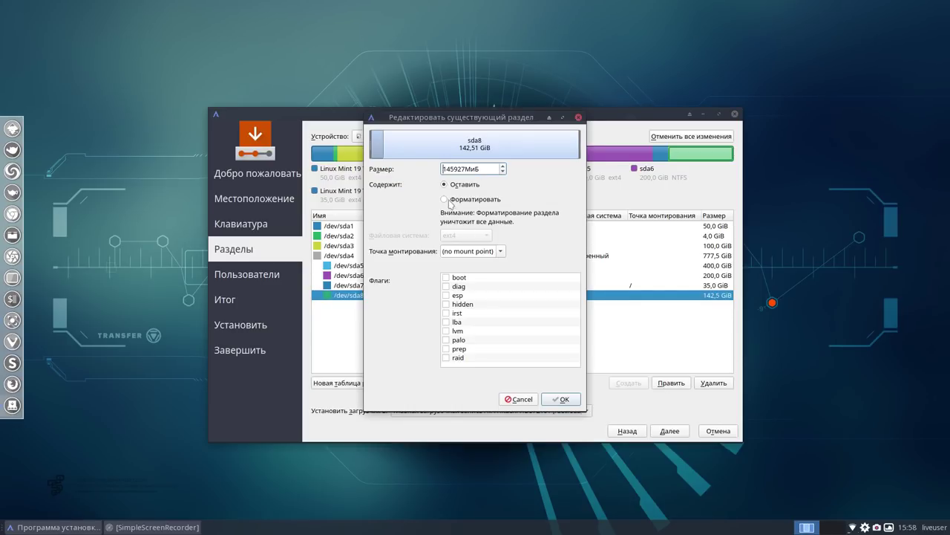
click(445, 199)
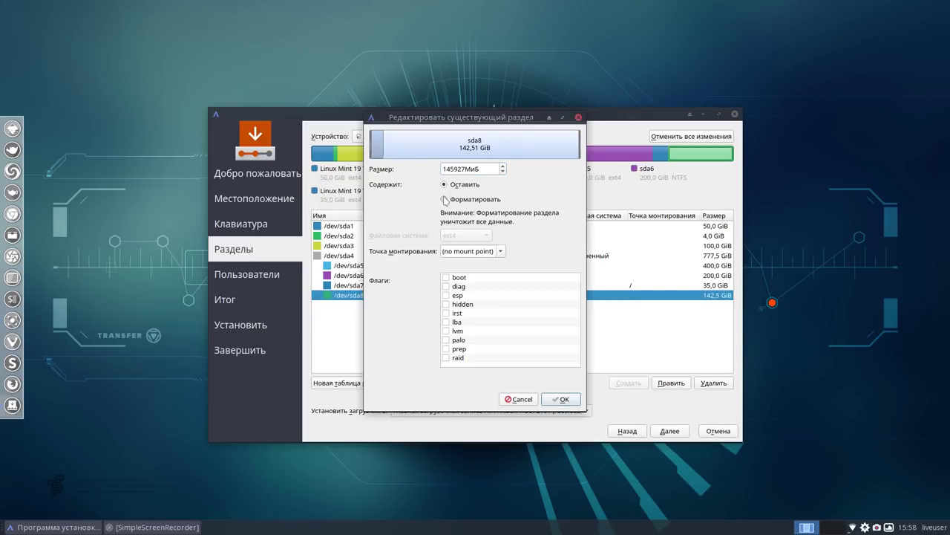
click(501, 252)
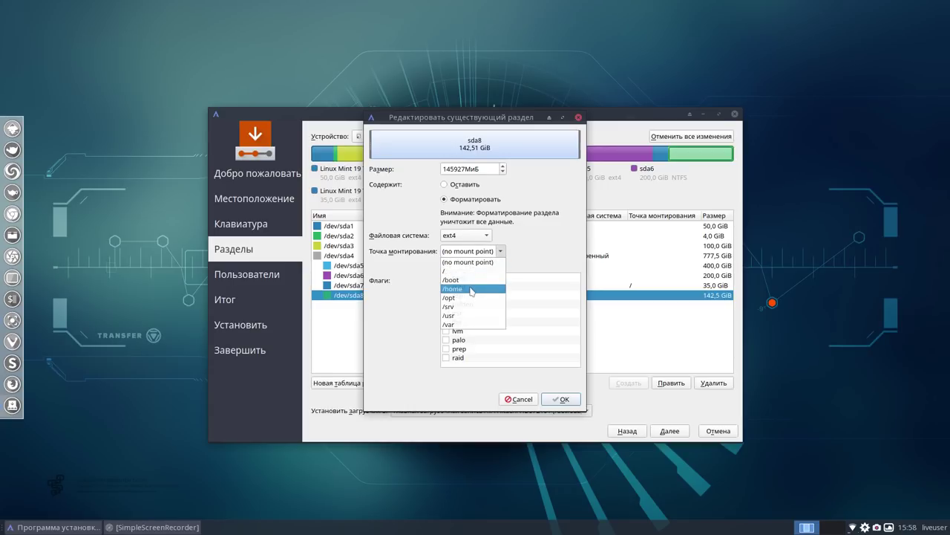
click(472, 289)
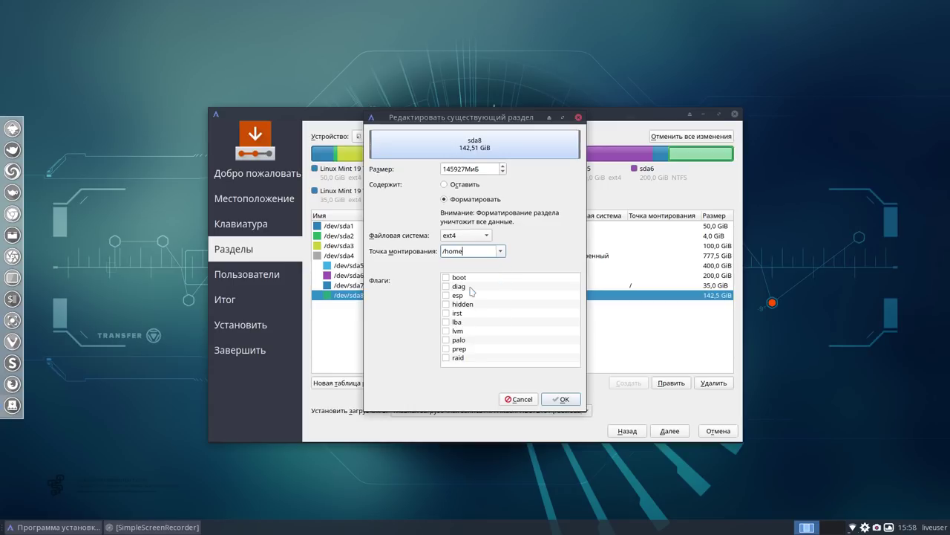
click(566, 401)
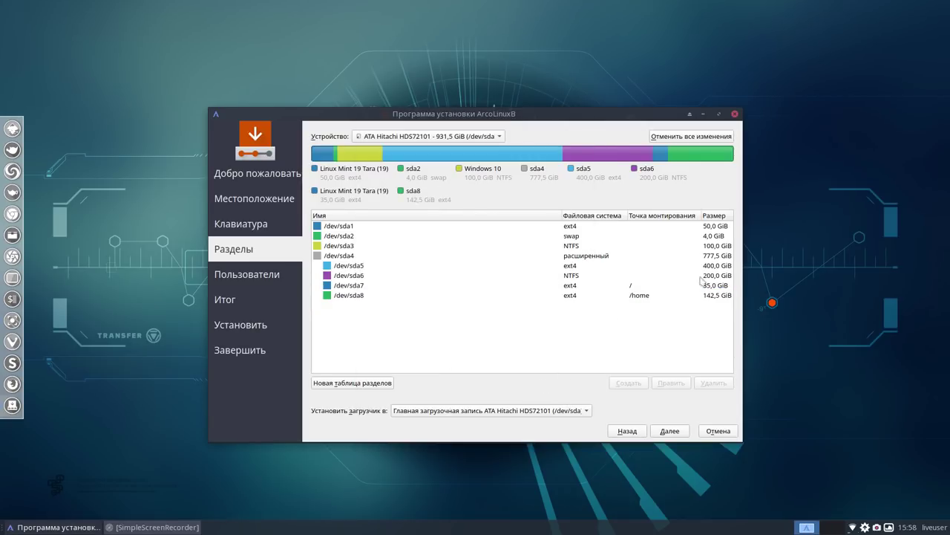
Reformat /dev/sda2 as linuxswap, then review the sda7, sda8 and sda2 entries
click(574, 236)
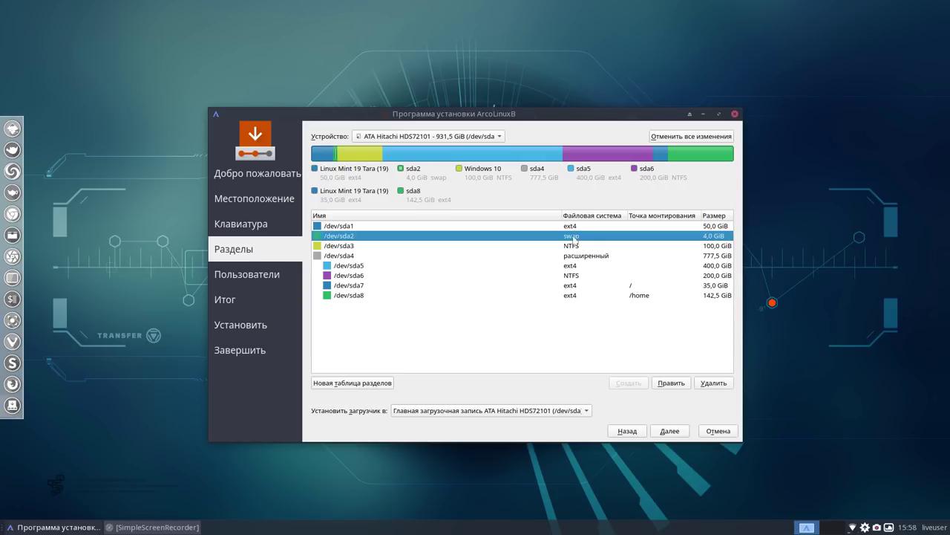
click(671, 383)
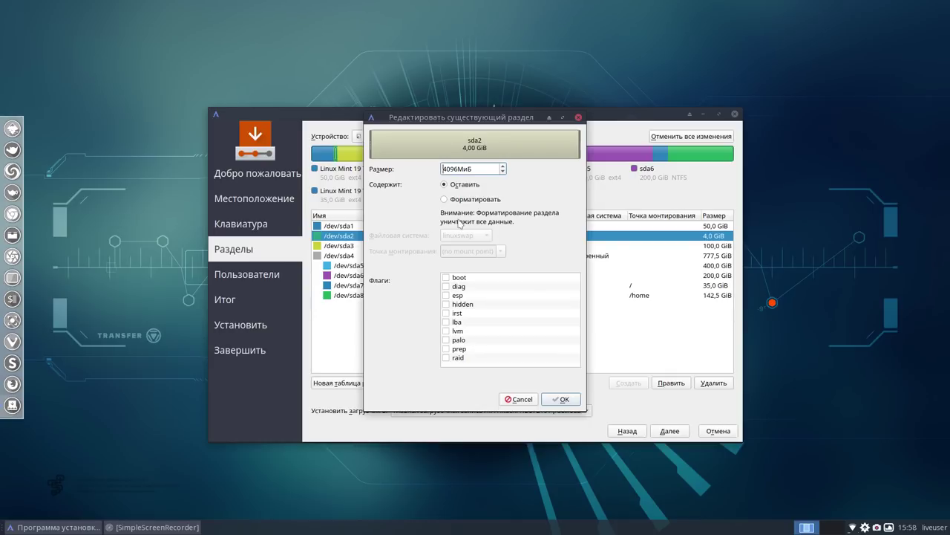
click(446, 199)
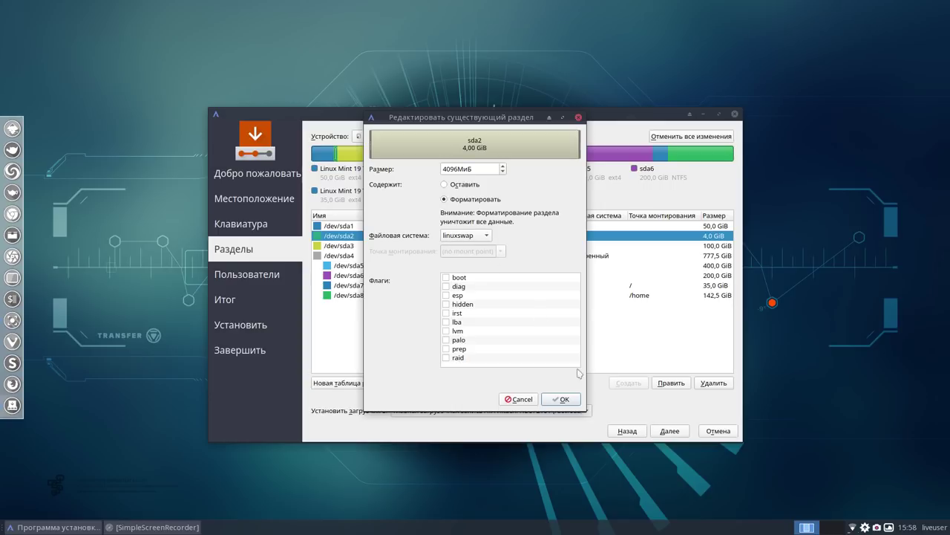
click(575, 395)
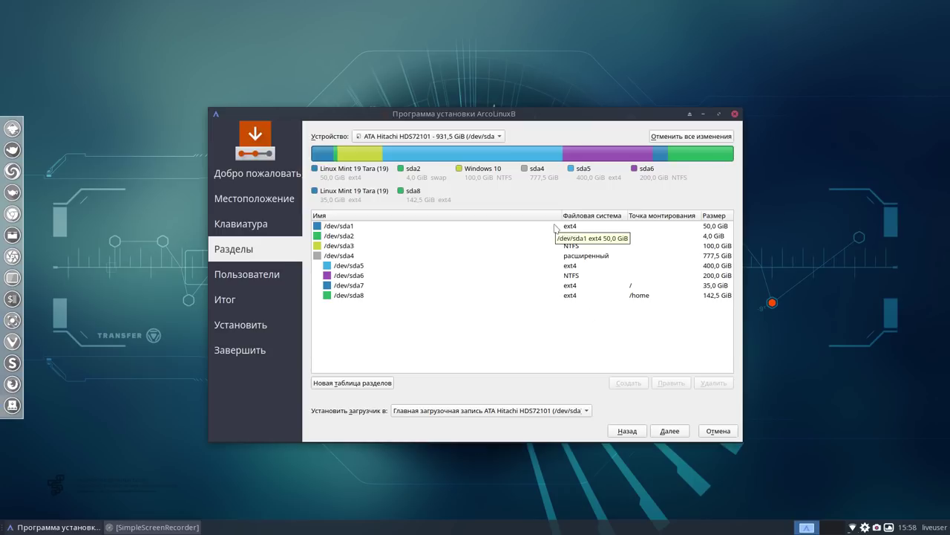
click(633, 284)
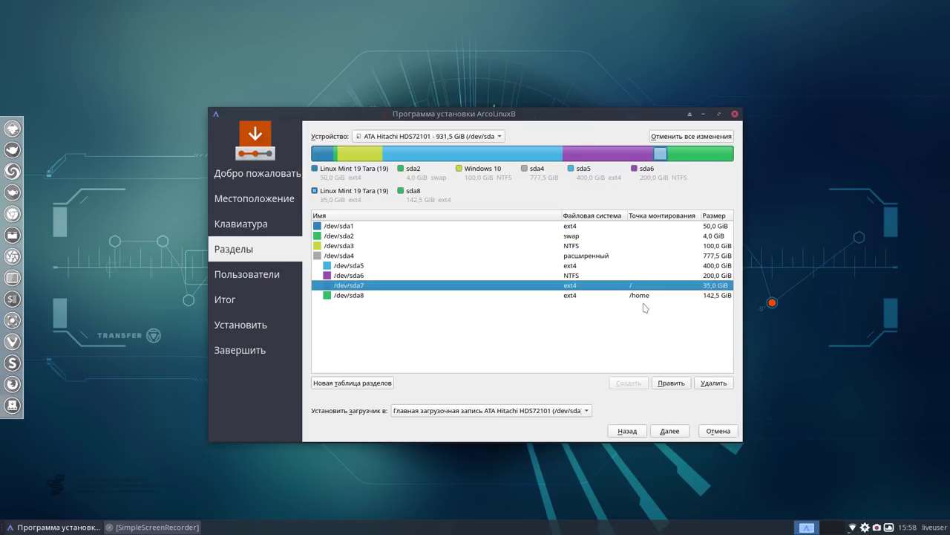
click(642, 296)
click(585, 236)
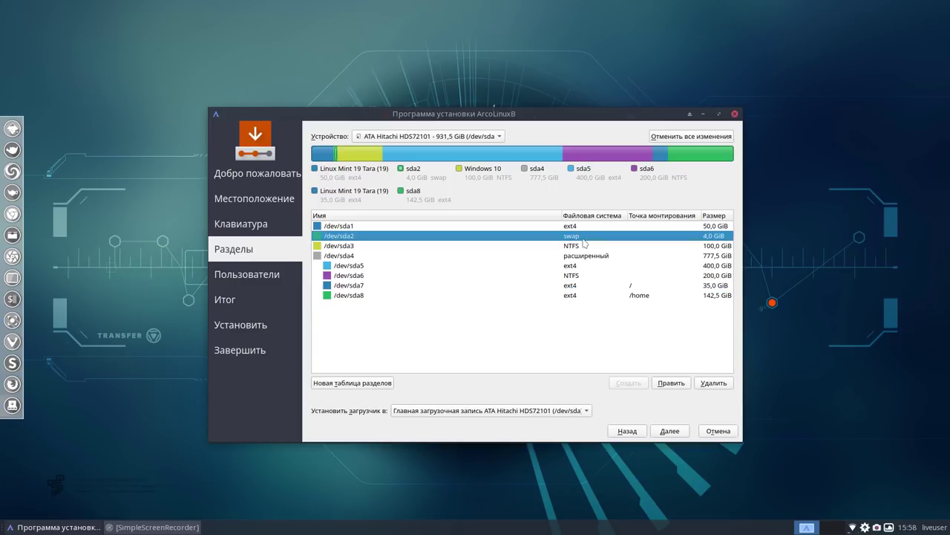
Fill in the user name fields, then enter and confirm the account password
click(674, 436)
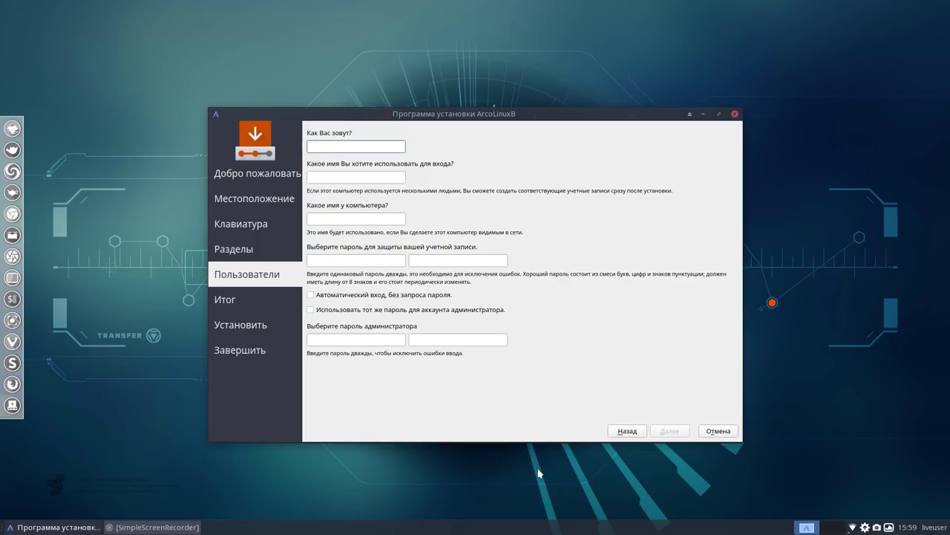
text(user)
click(349, 260)
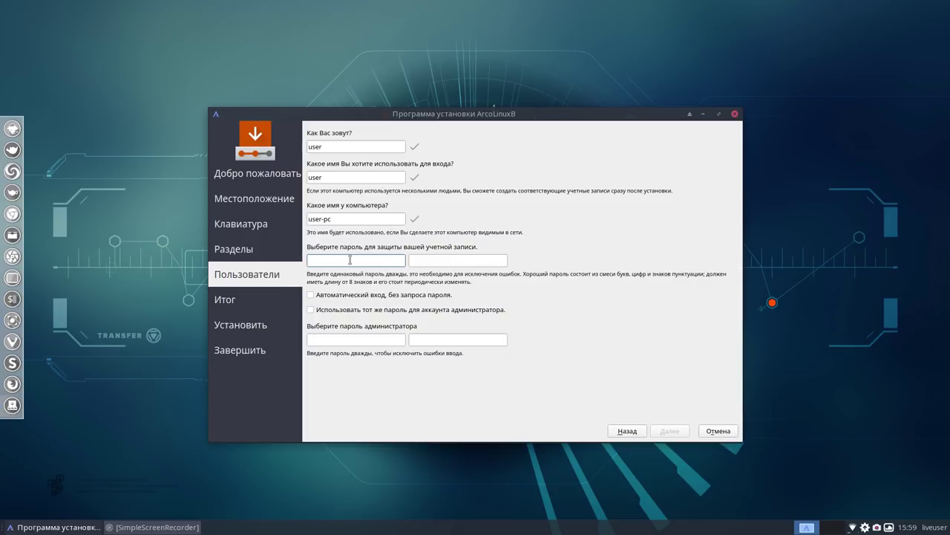
text(1)
click(458, 265)
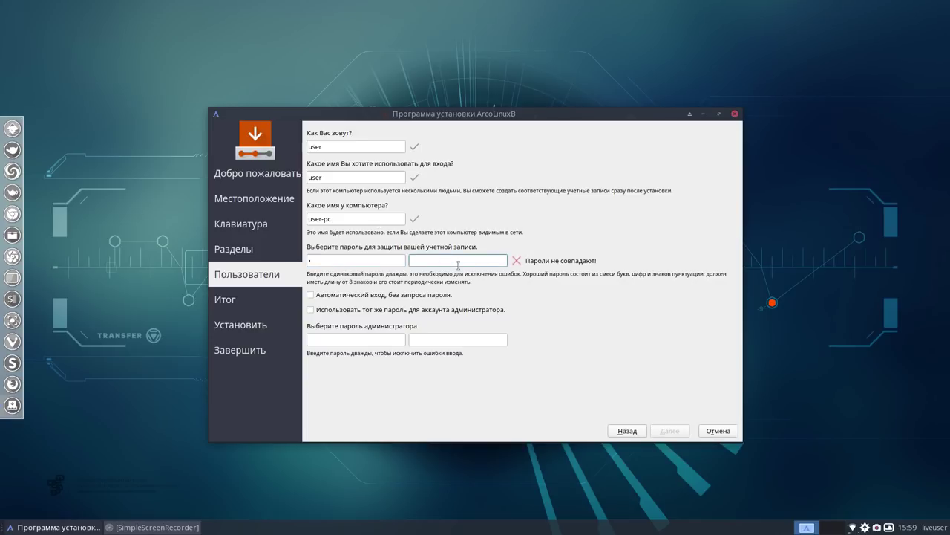
text(1)
Enter the administrator password twice and tick reusing the account password for administrator
click(378, 341)
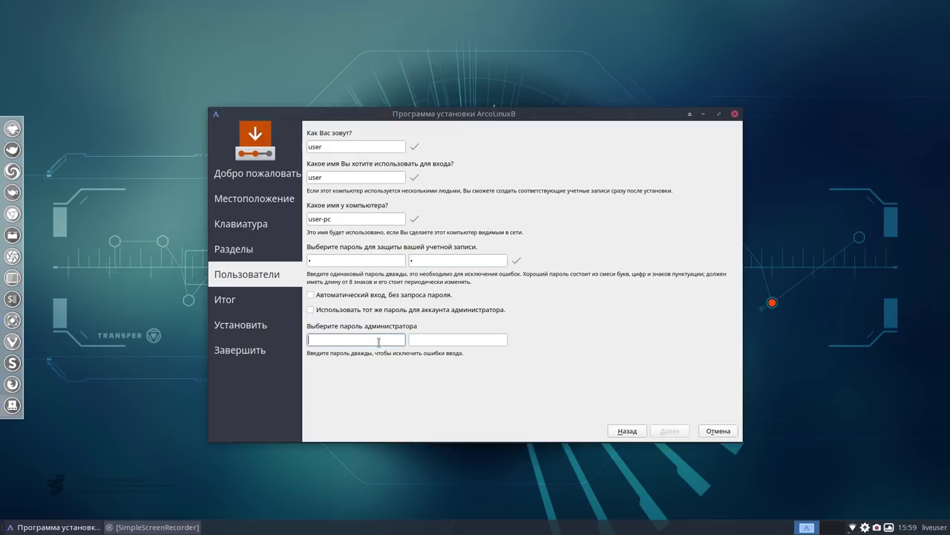
text(1)
click(459, 338)
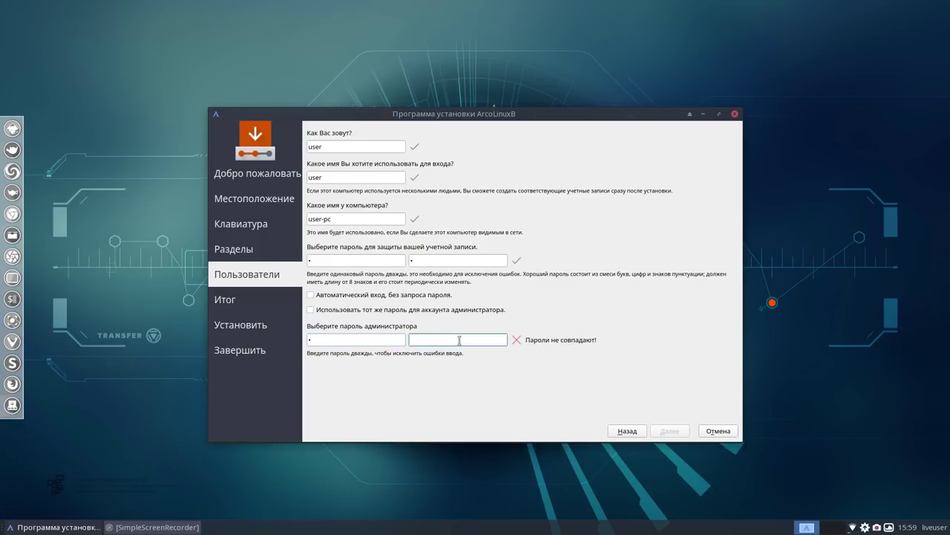
text(1)
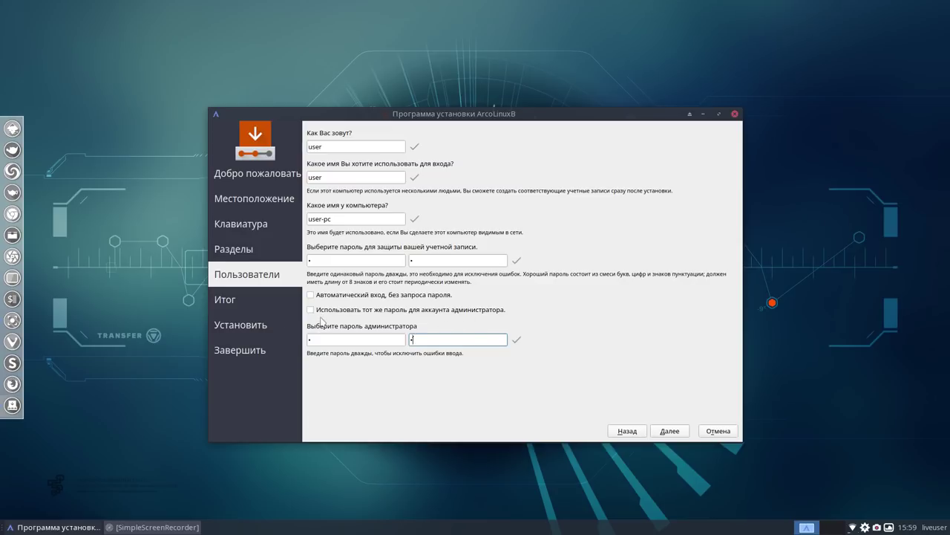
click(311, 309)
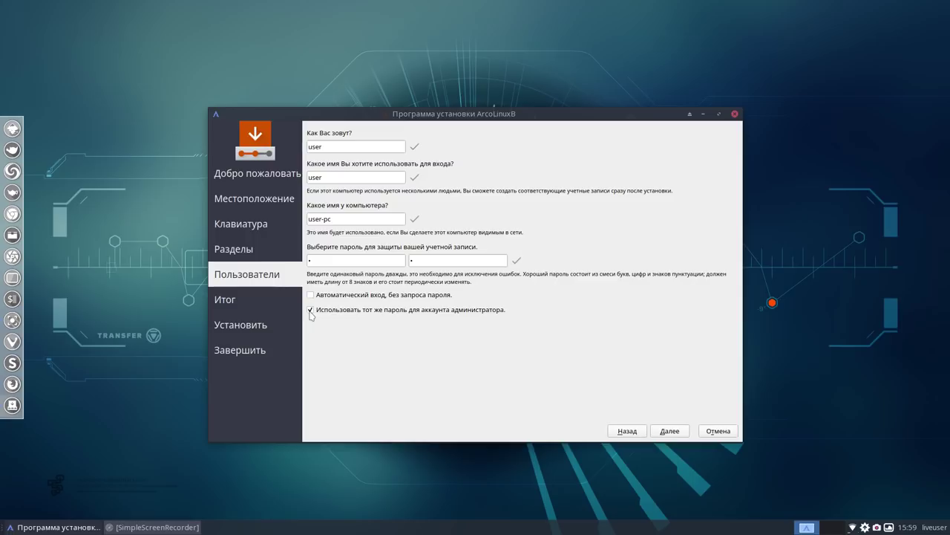
Review the Итог summary of planned changes and start the installation
click(678, 434)
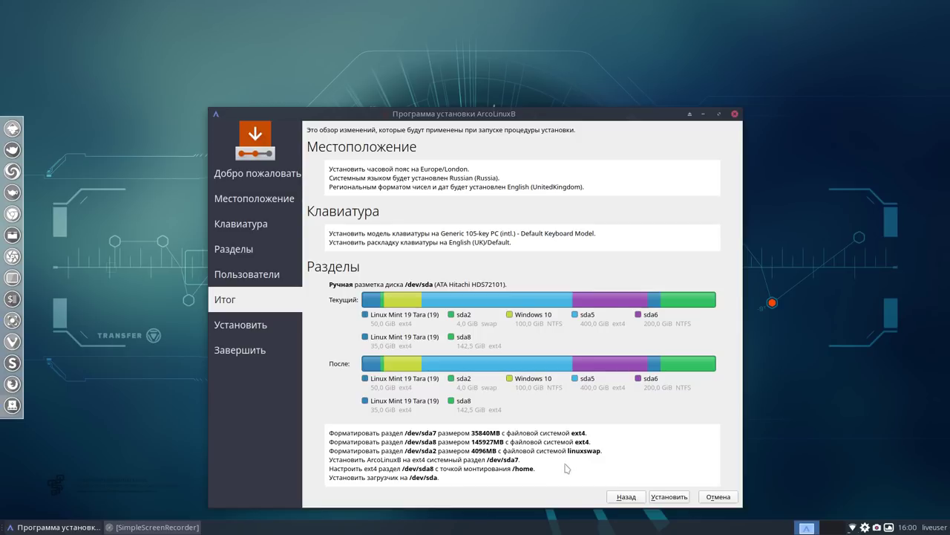
click(672, 498)
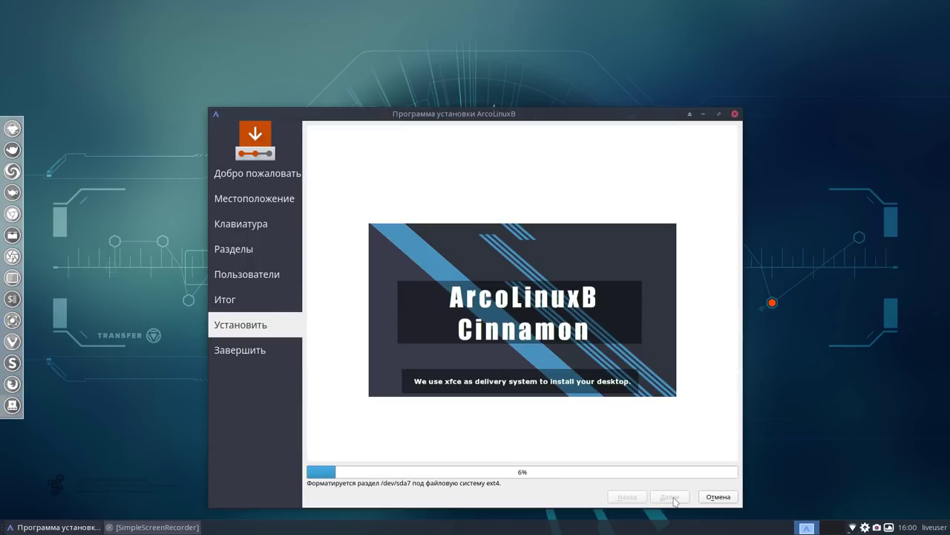
Move the installer window toward the top-left and bring up the SimpleScreenRecorder window
drag(574, 112, 512, 46)
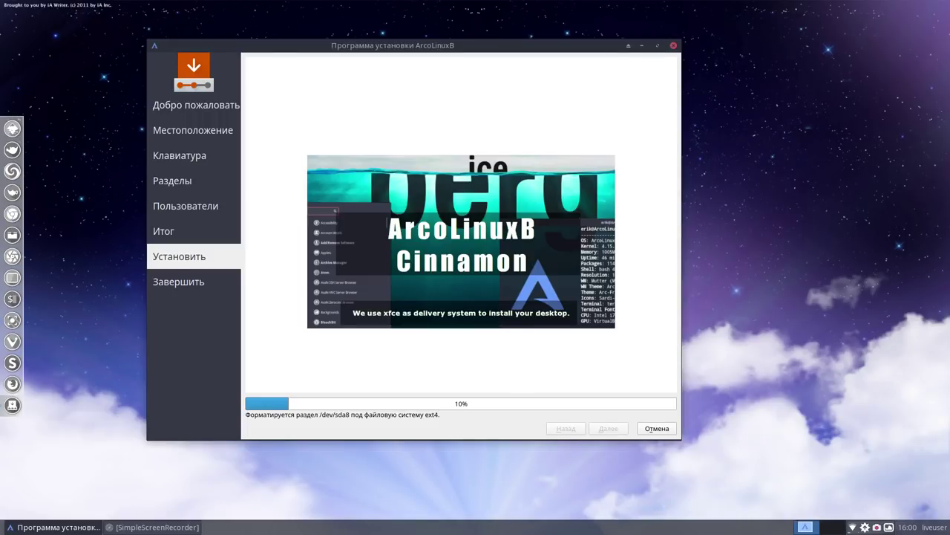
click(176, 529)
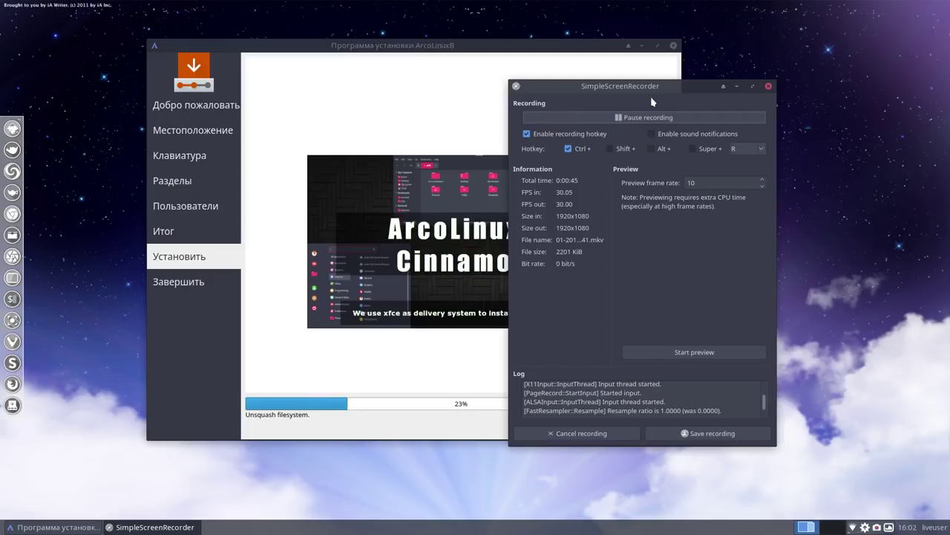
Place the recorder window on the right and the installer on the left, without overlap
drag(647, 90, 787, 80)
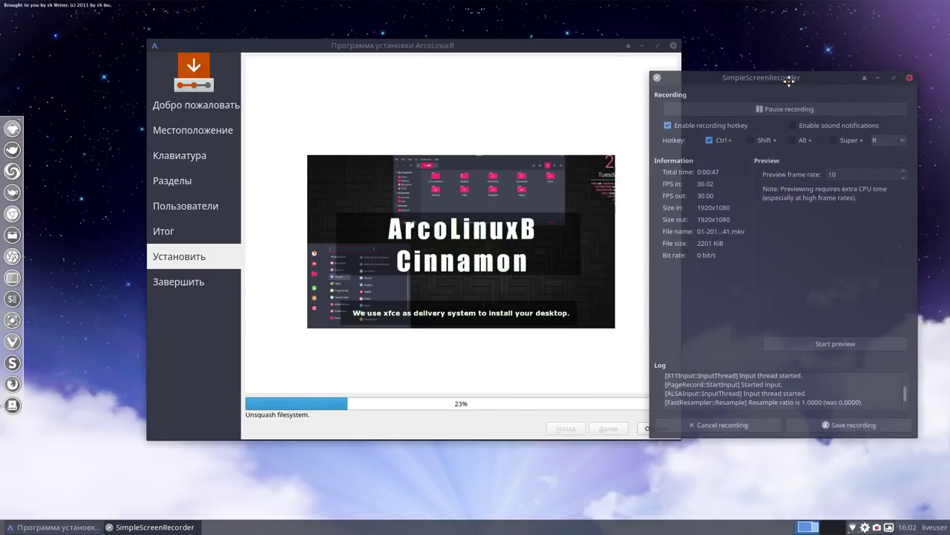
drag(497, 47, 404, 43)
drag(743, 75, 706, 43)
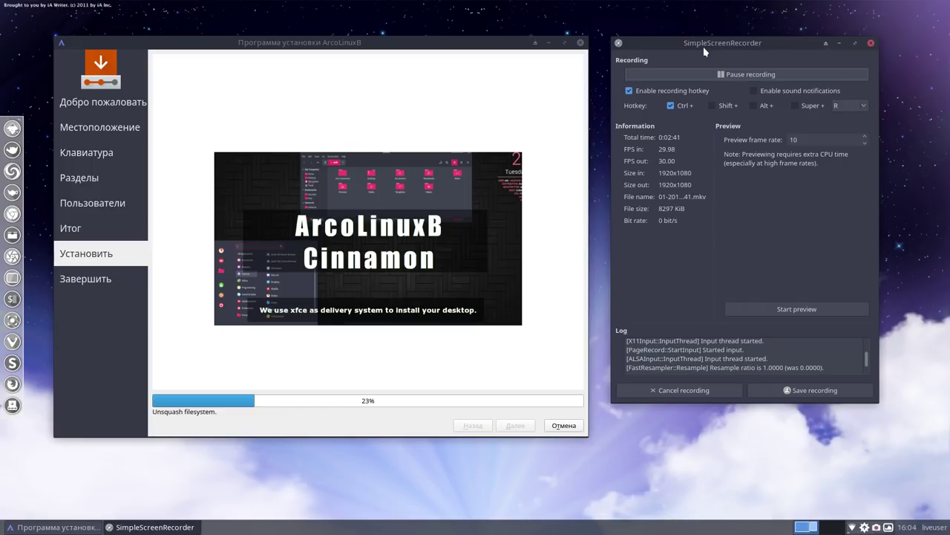
Wait until the Завершить page reports ArcoLinuxB installed with Готово
click(750, 74)
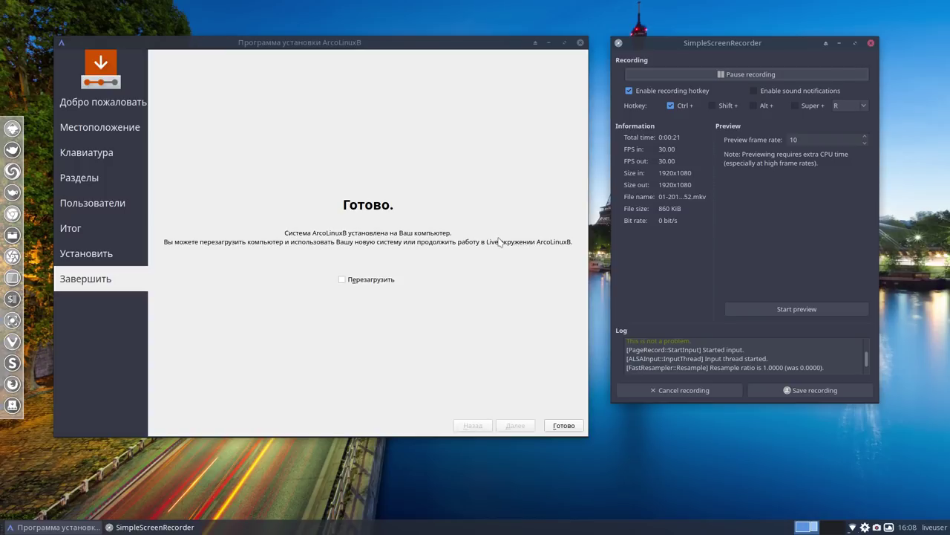
Pause the recording and minimize the SimpleScreenRecorder window
click(727, 77)
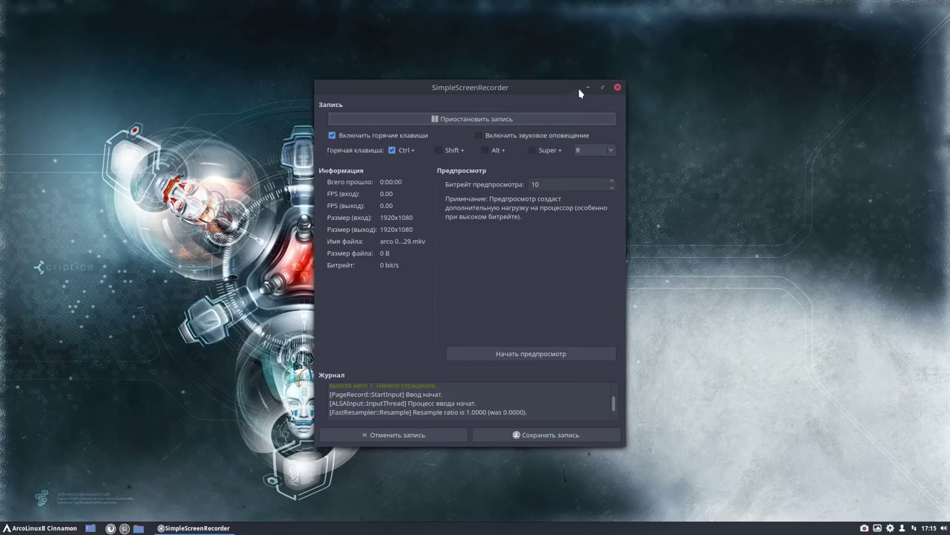
click(587, 87)
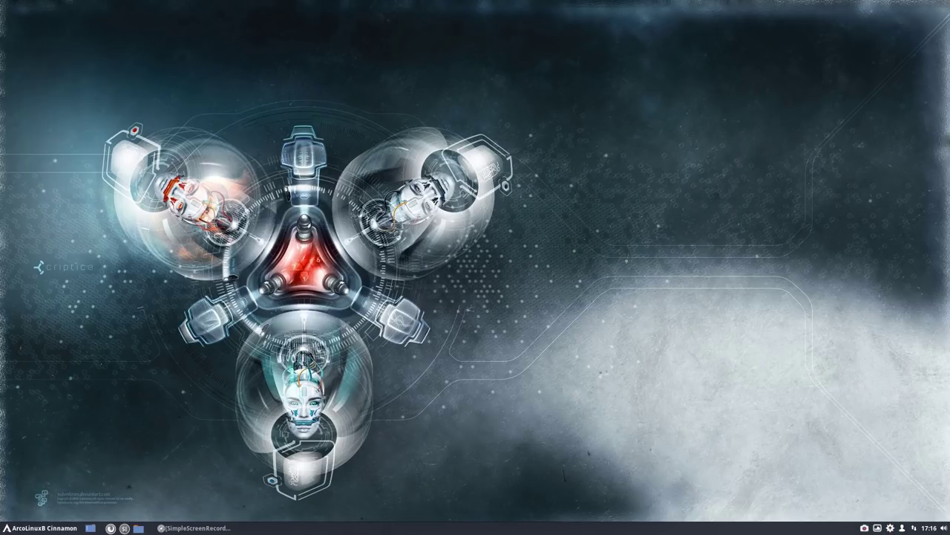
Connect to the TALKTALK-1C68BC Wi-Fi with the password shown, then pause the screen recorder
click(915, 528)
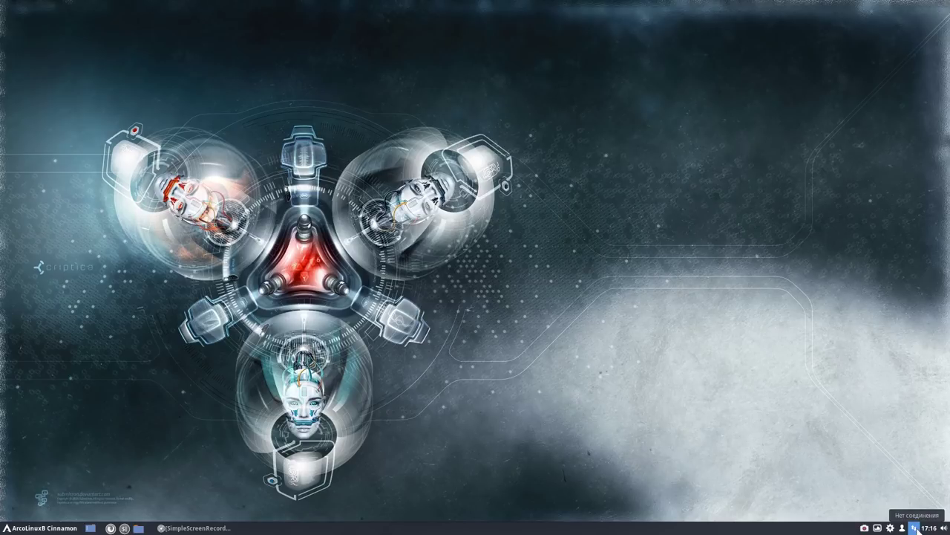
click(916, 528)
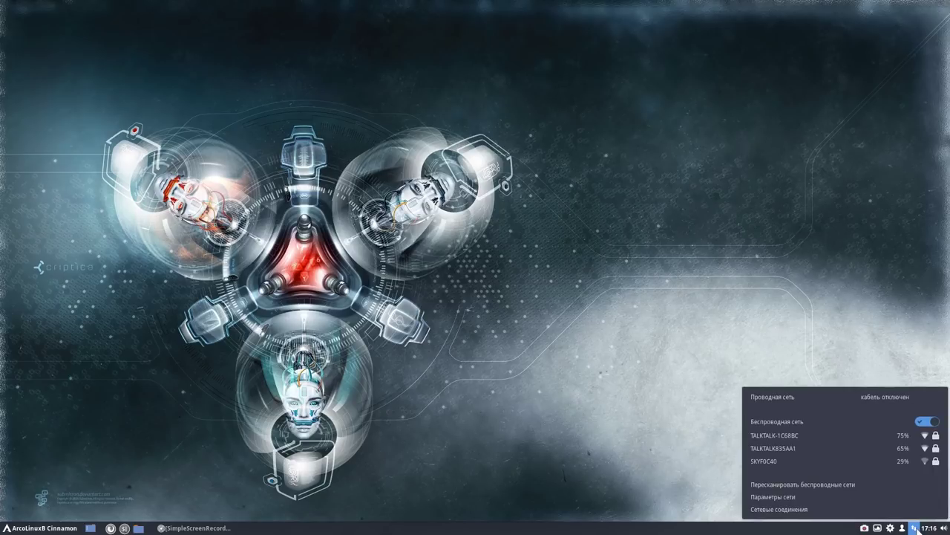
click(853, 439)
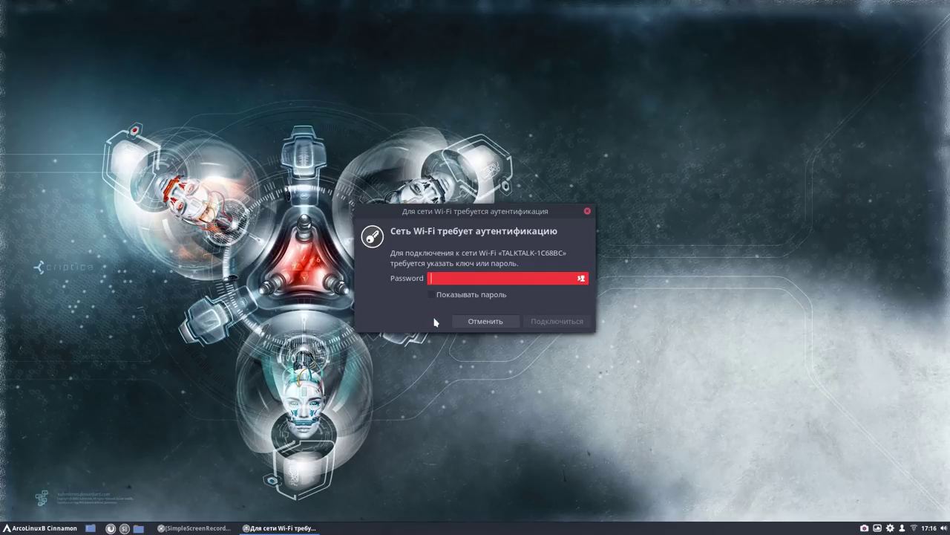
click(433, 295)
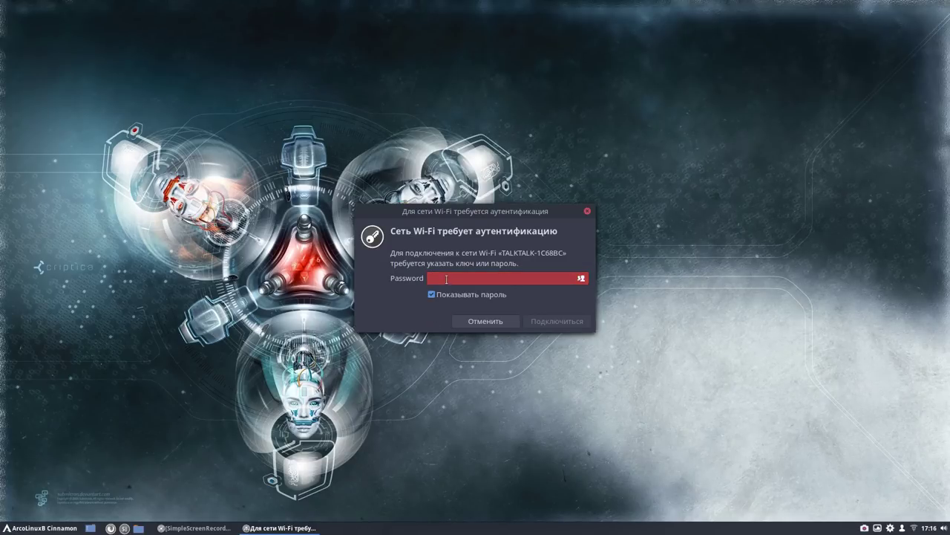
click(446, 279)
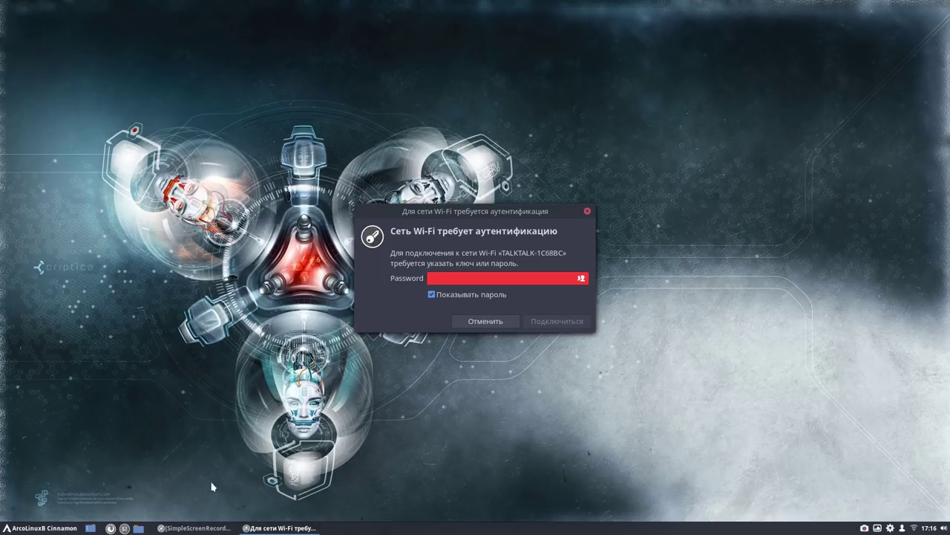
click(212, 528)
click(477, 120)
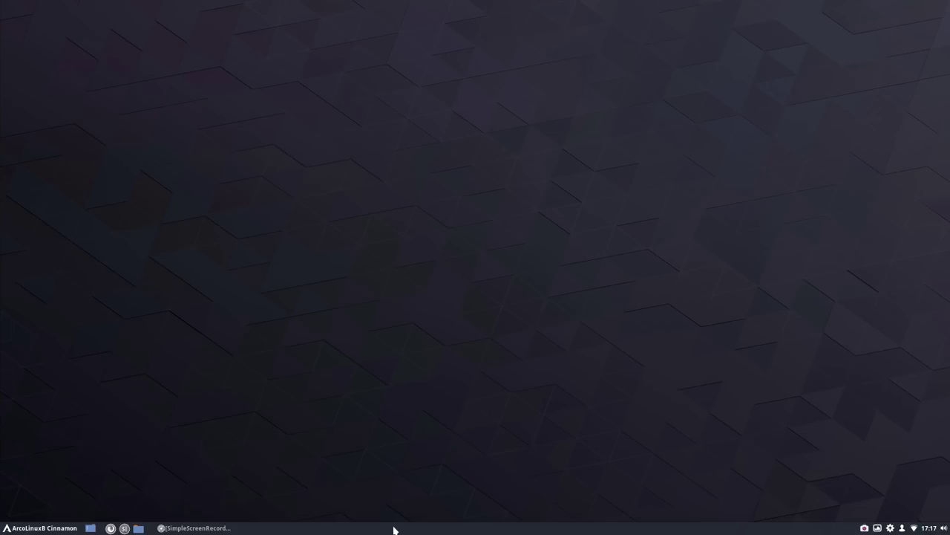
Move the panel to the top screen edge via Изменить панель > Переместить панель
right_click(394, 529)
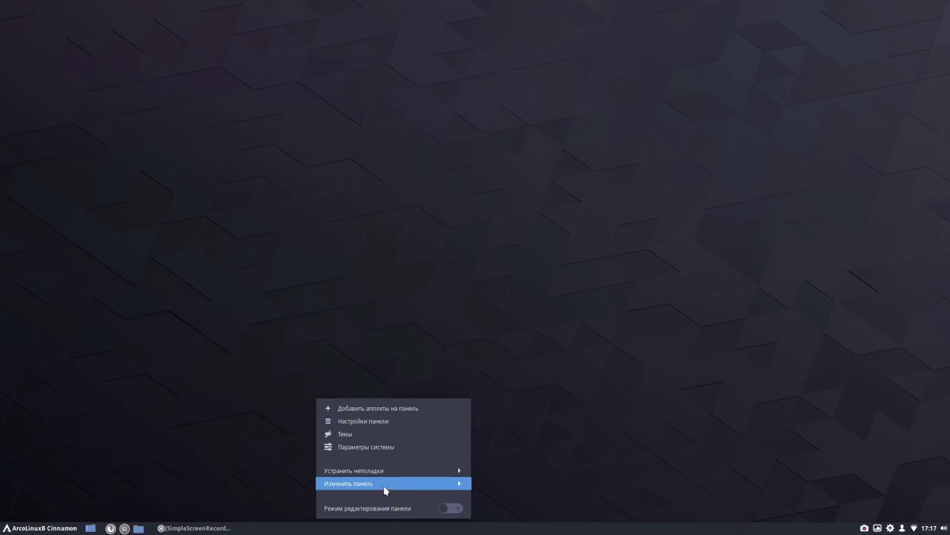
click(384, 485)
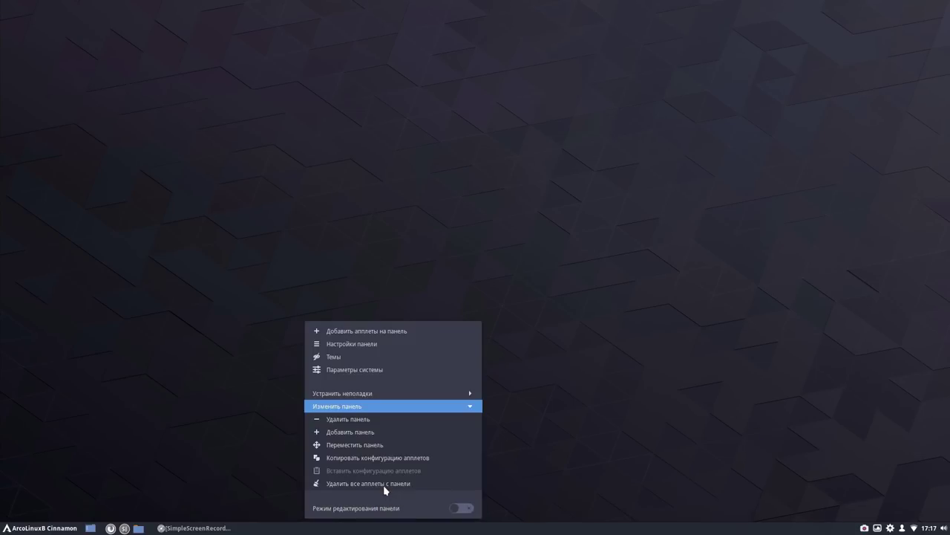
click(394, 448)
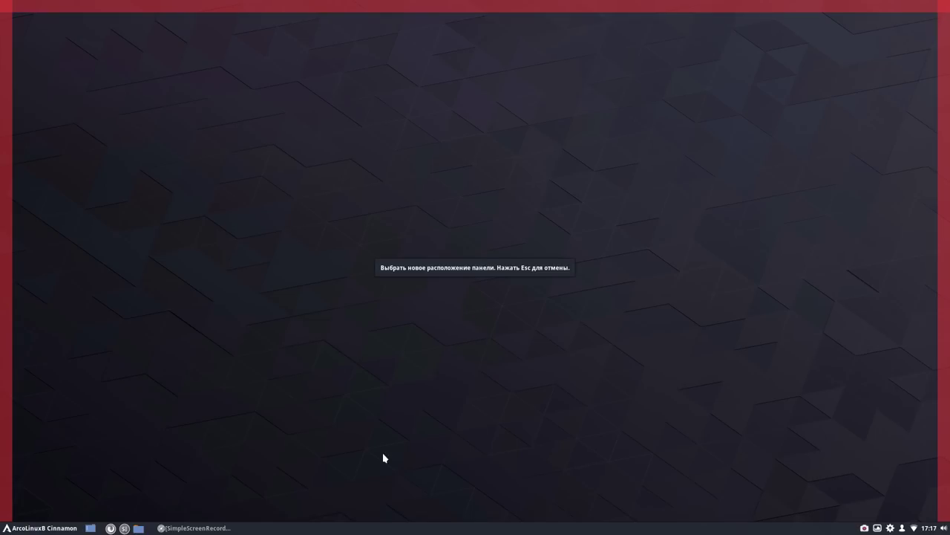
click(447, 11)
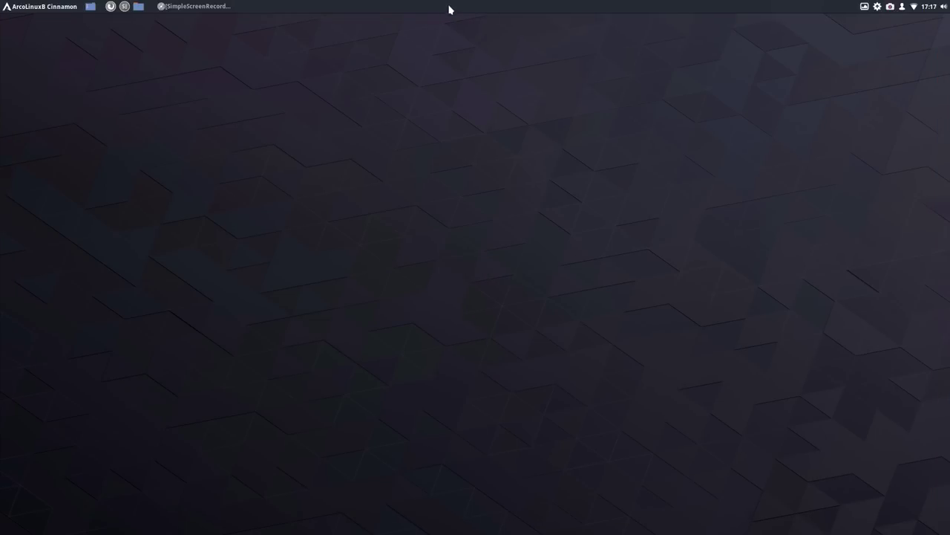
right_click(449, 9)
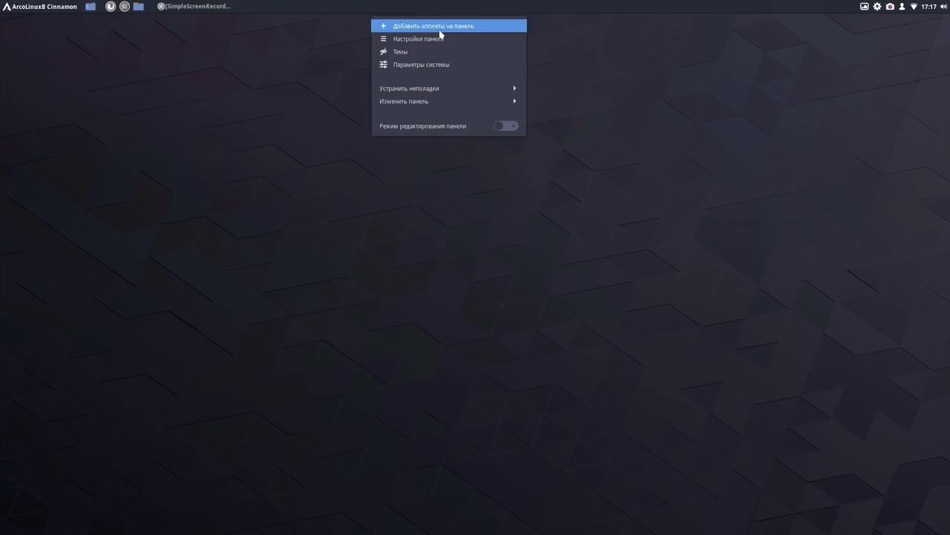
In Panel Settings, enable a custom panel size and raise the height to about two-thirds
click(438, 40)
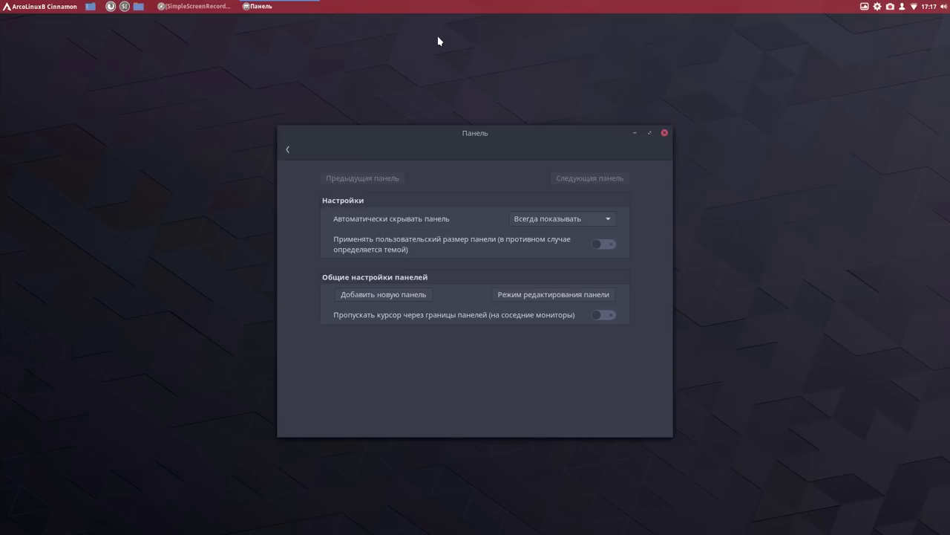
click(603, 245)
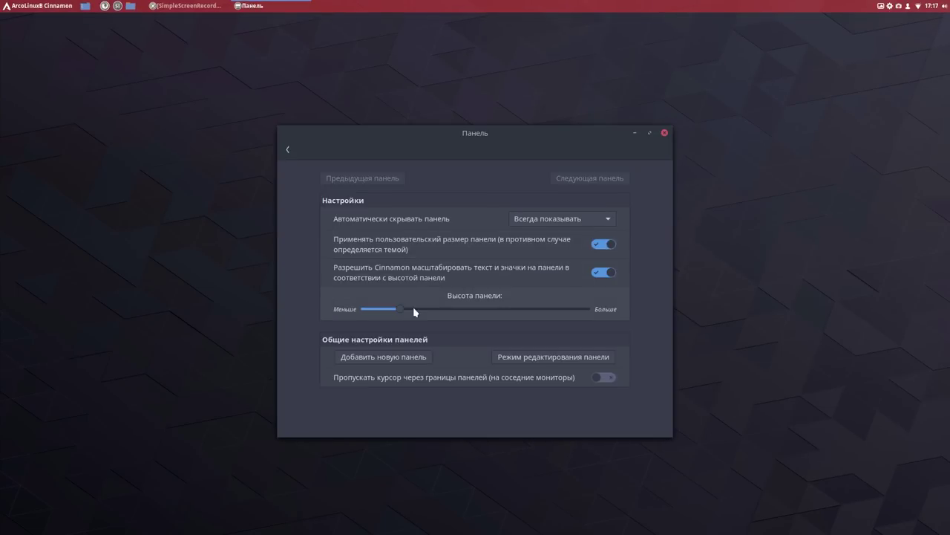
drag(398, 312, 524, 313)
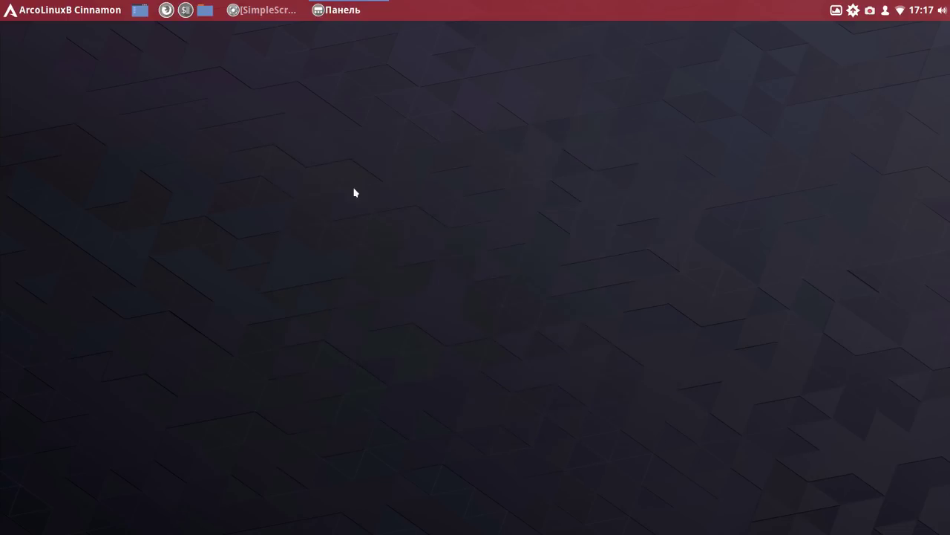
click(288, 151)
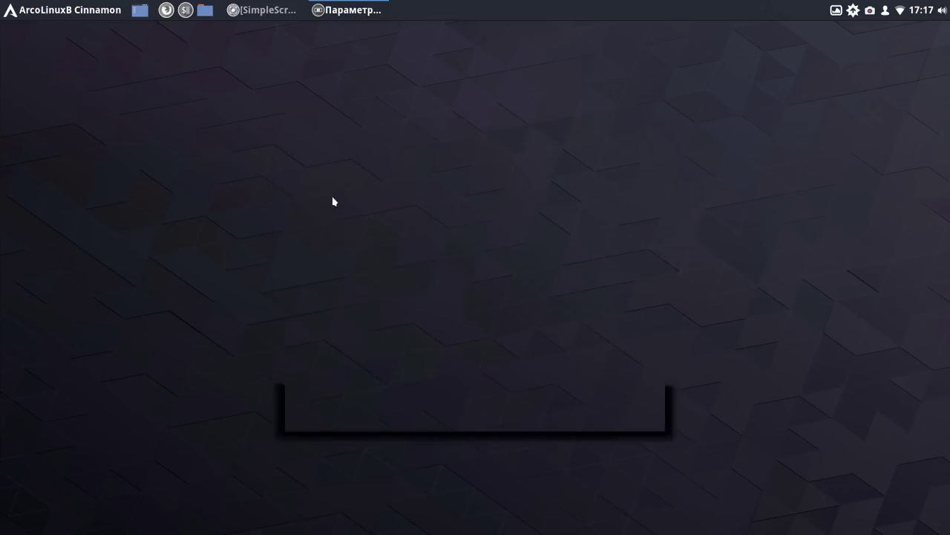
On the Themes page, set the Значки icon theme to Adwaita
click(332, 200)
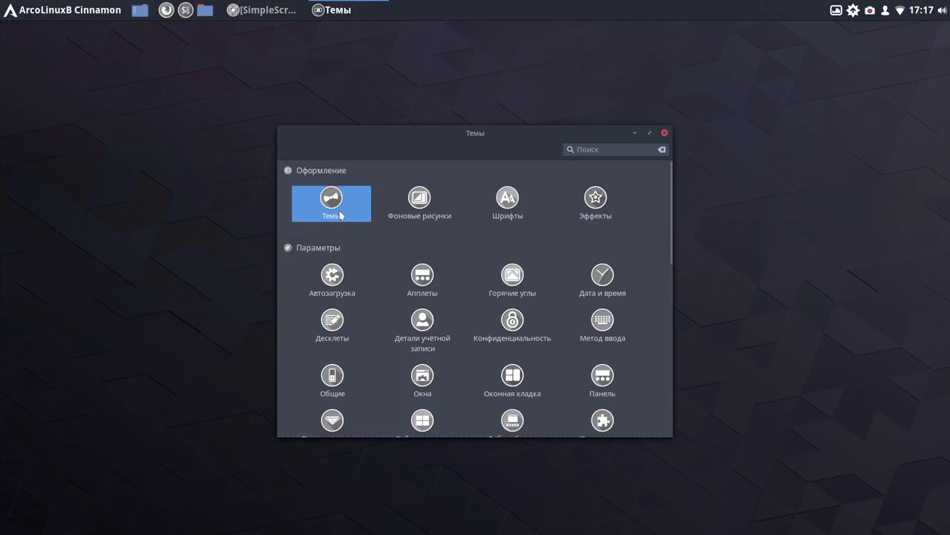
click(335, 208)
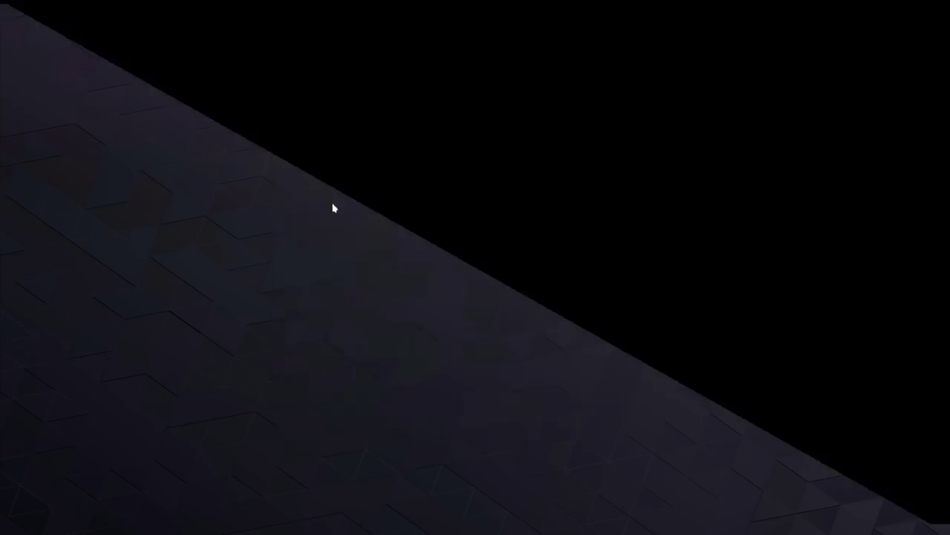
click(575, 243)
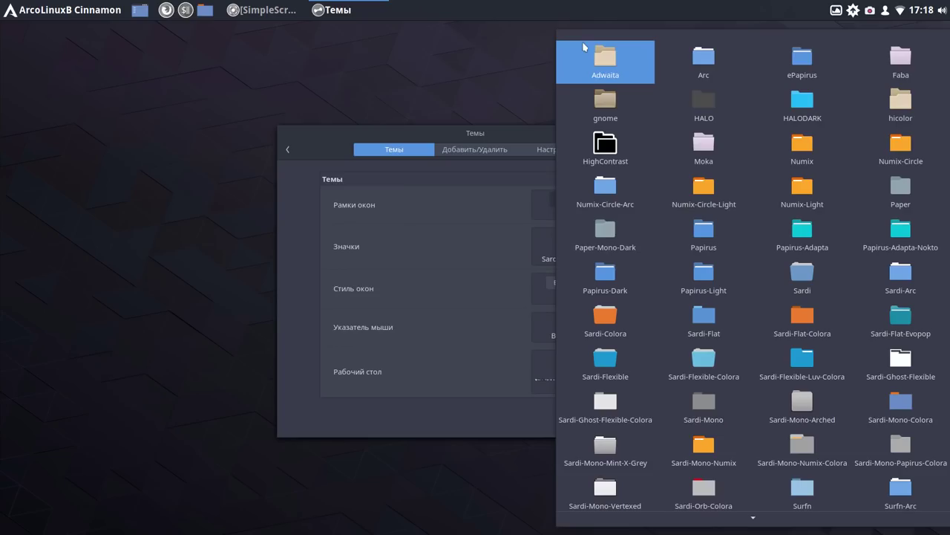
click(618, 65)
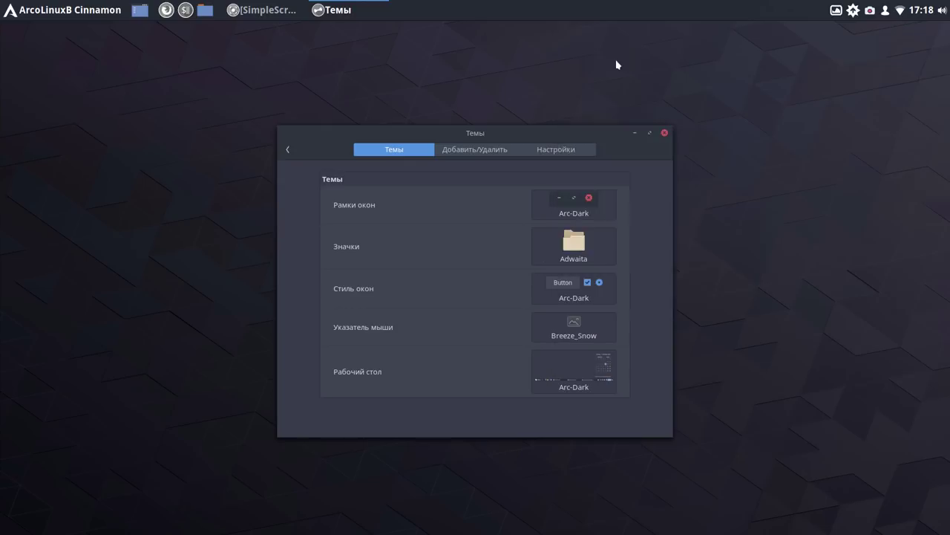
Close the Themes window and browse the application menu's categories
click(664, 133)
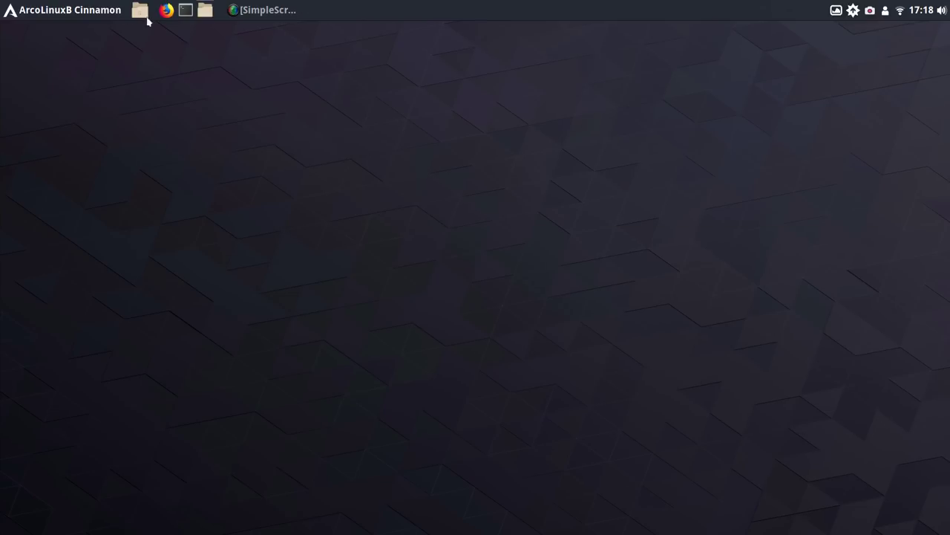
click(46, 12)
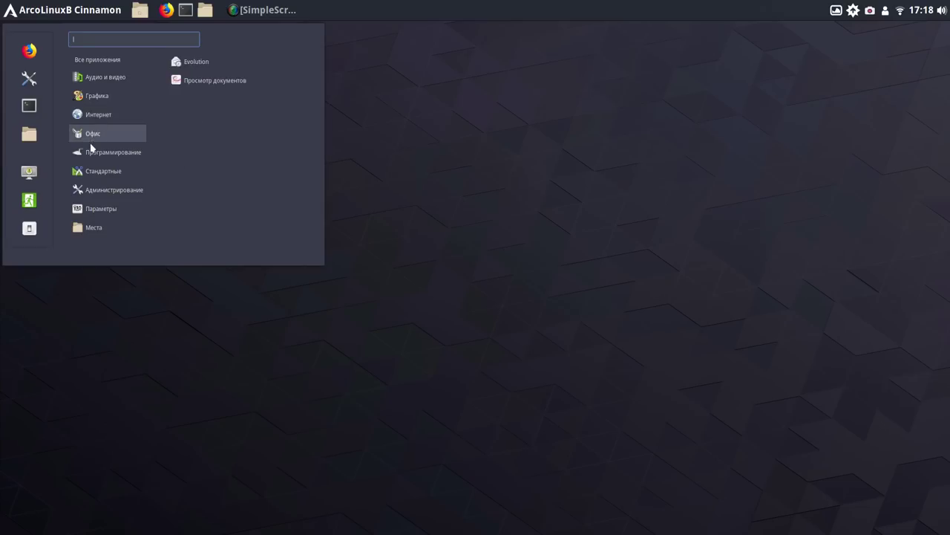
mouse_move(90, 191)
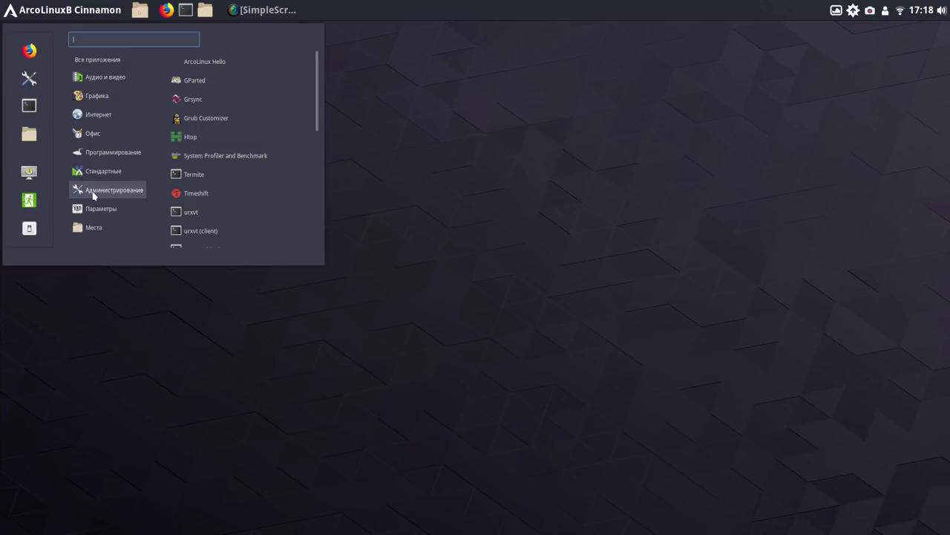
mouse_move(105, 173)
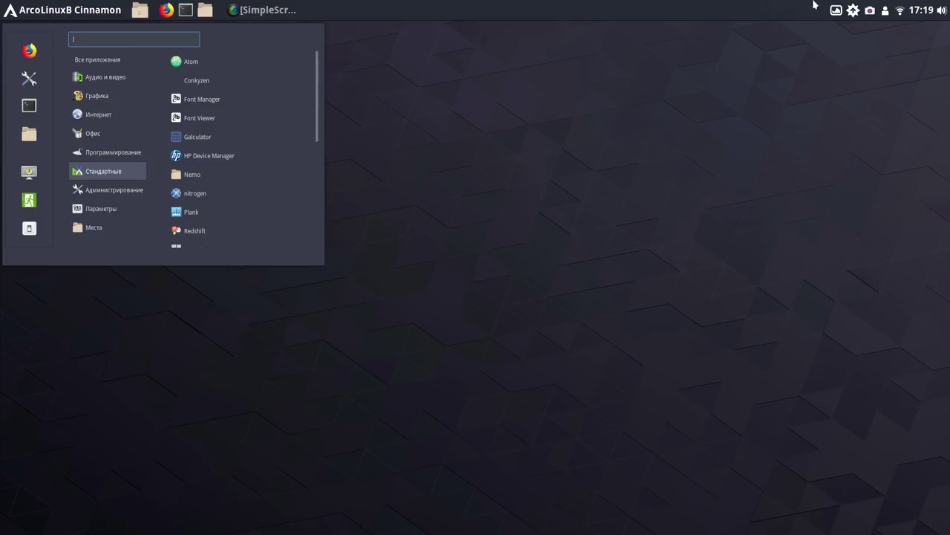
key(Escape)
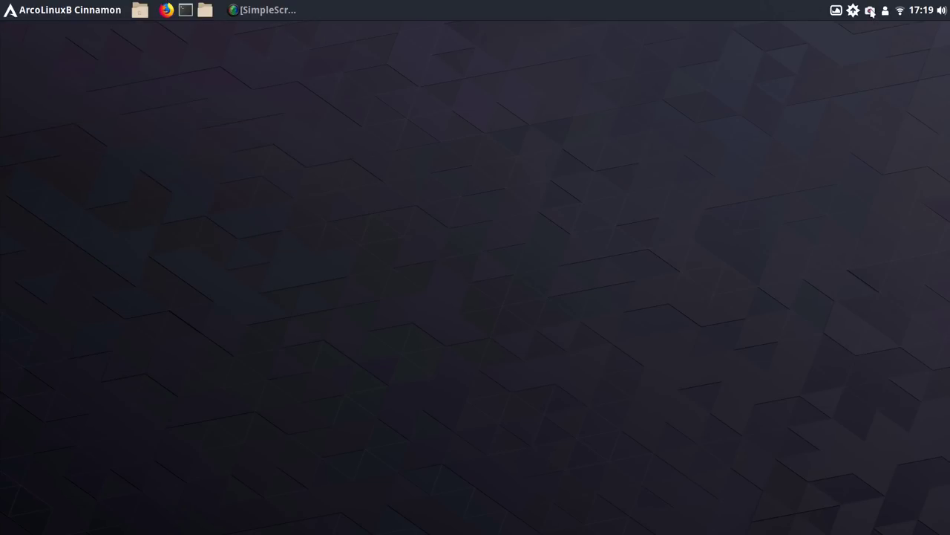
Pause recording from the SimpleScreenRecorder tray menu and reopen the menu on Стандартные
click(871, 12)
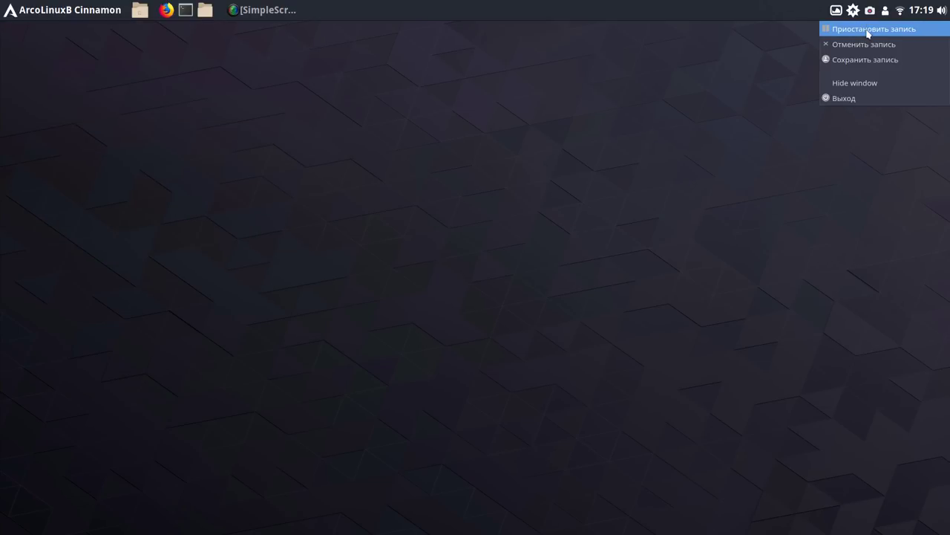
click(868, 30)
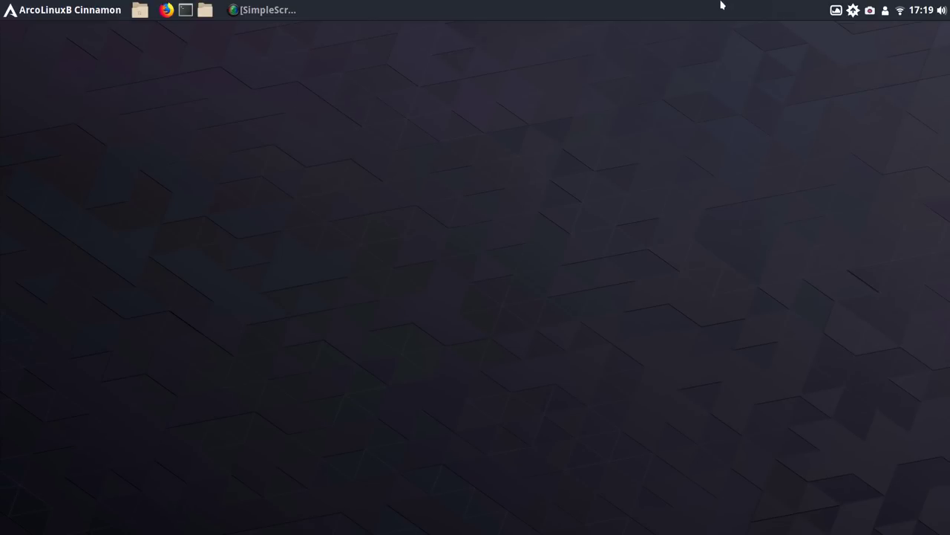
click(86, 10)
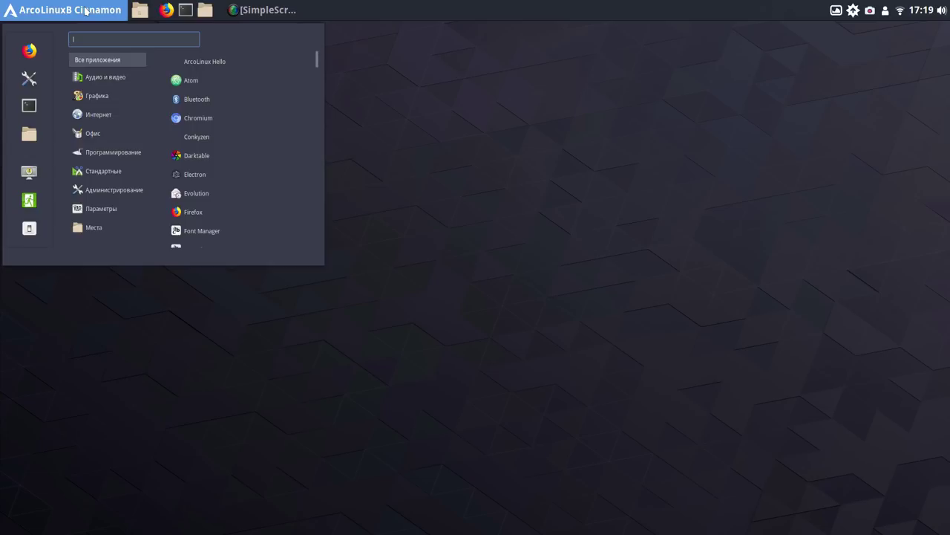
mouse_move(129, 163)
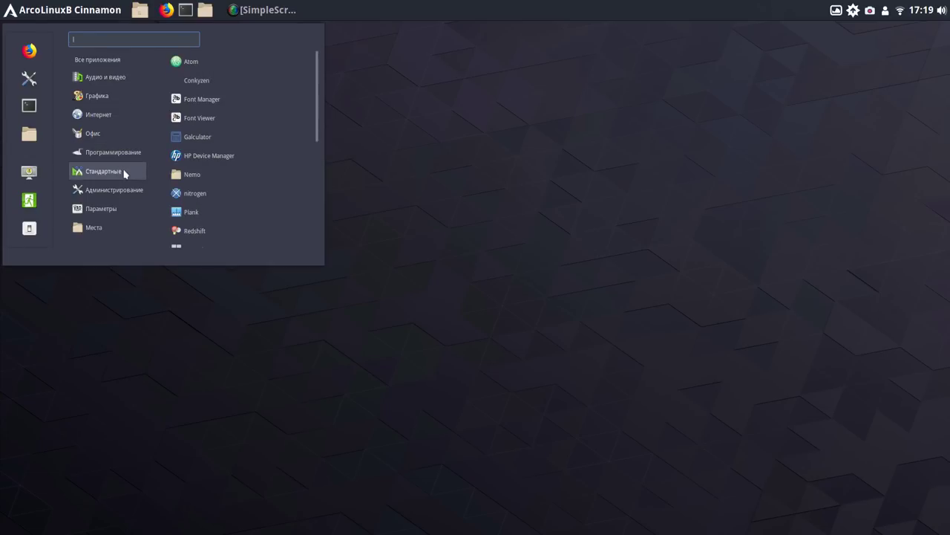
Launch Plank from the Стандартные category of the application menu
click(242, 214)
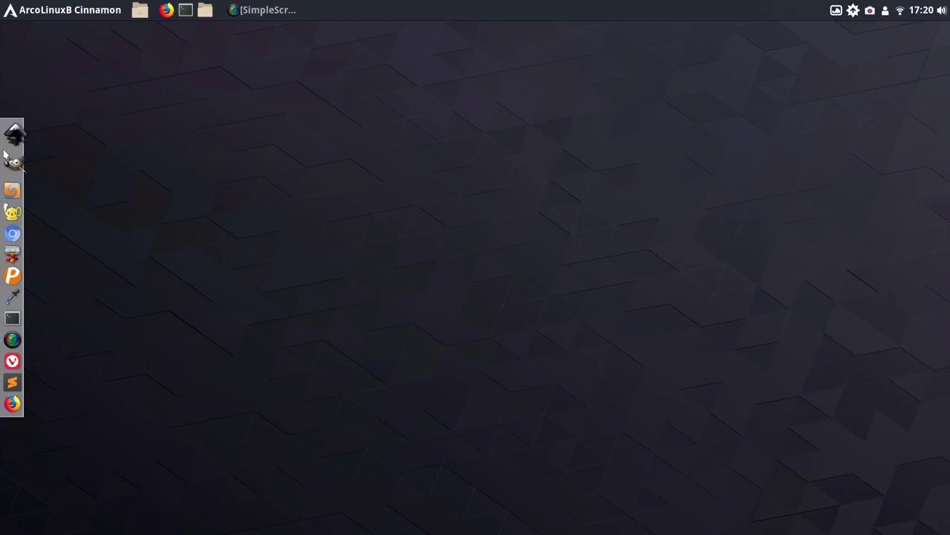
In Plank preferences, move the dock to the bottom edge, review Поведение, then close
right_click(4, 152)
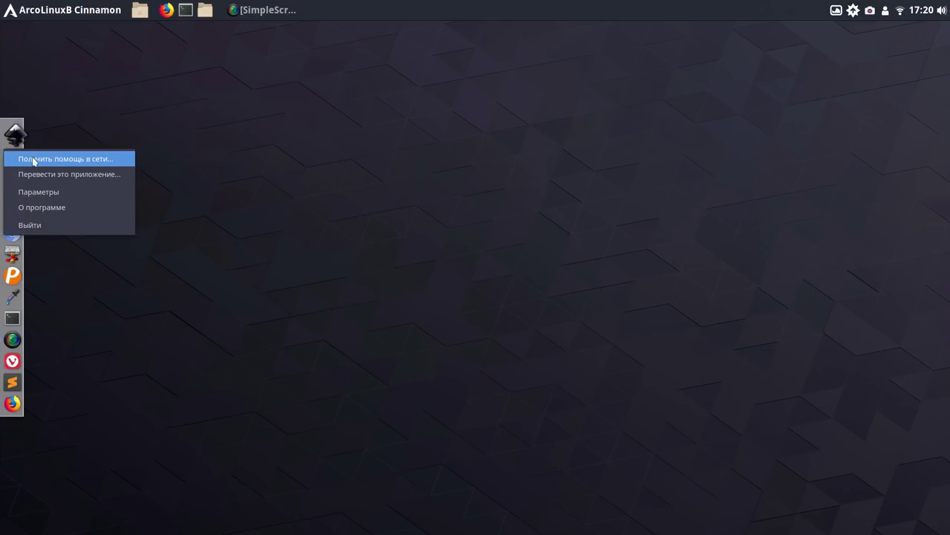
click(63, 191)
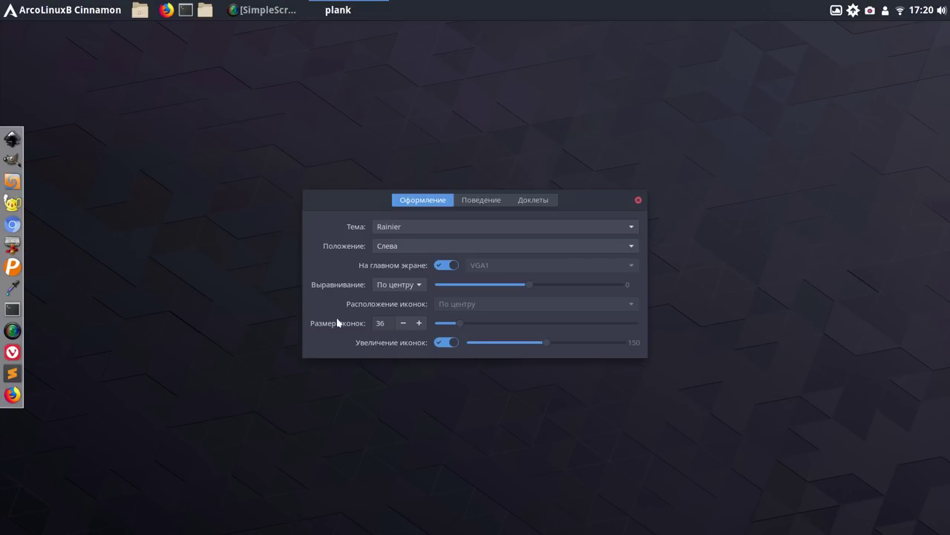
click(630, 249)
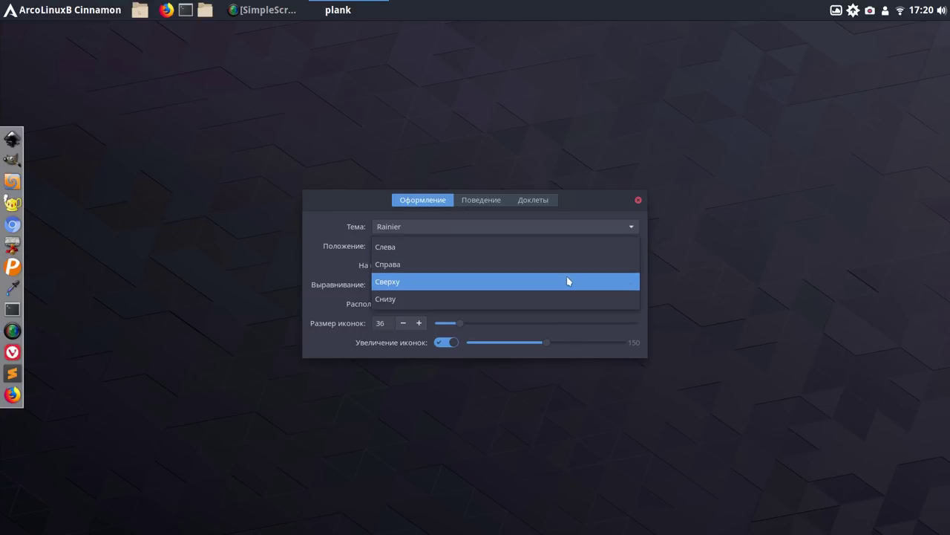
click(551, 296)
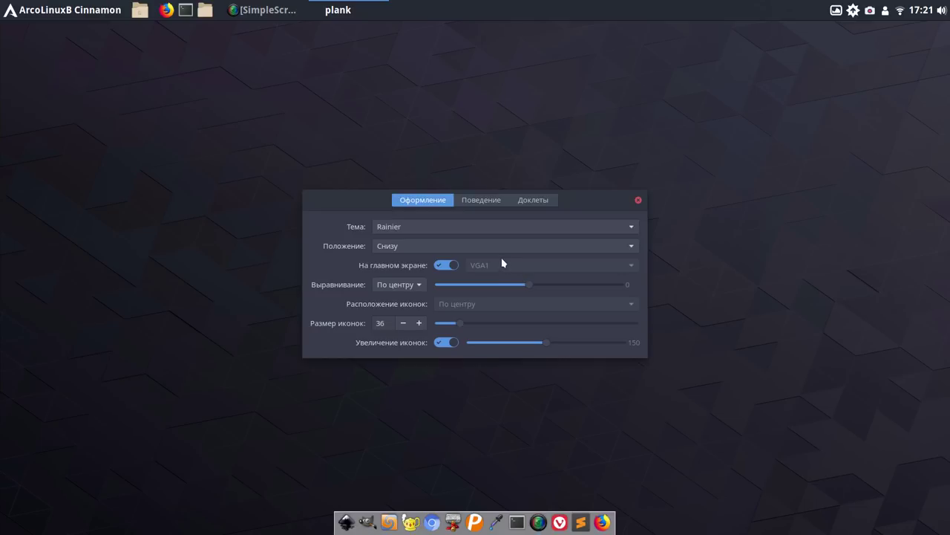
click(487, 206)
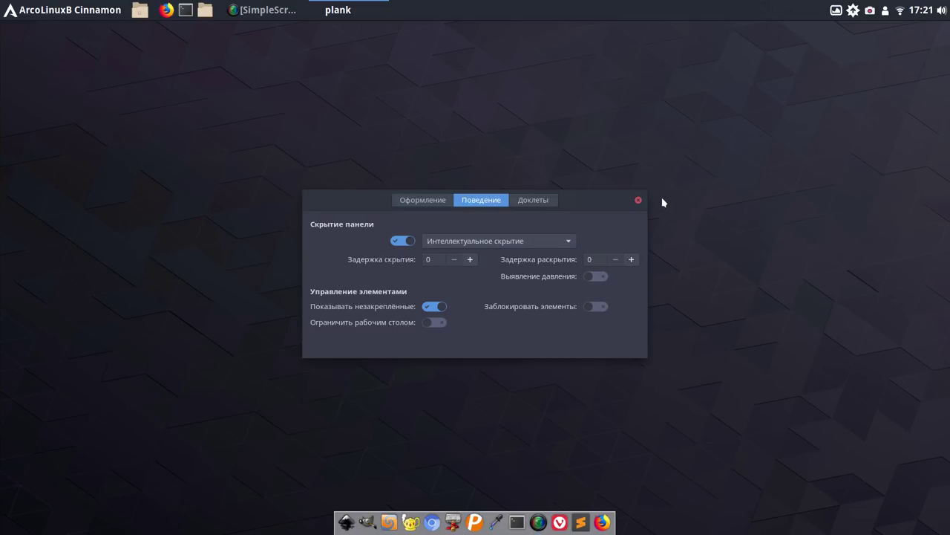
click(639, 201)
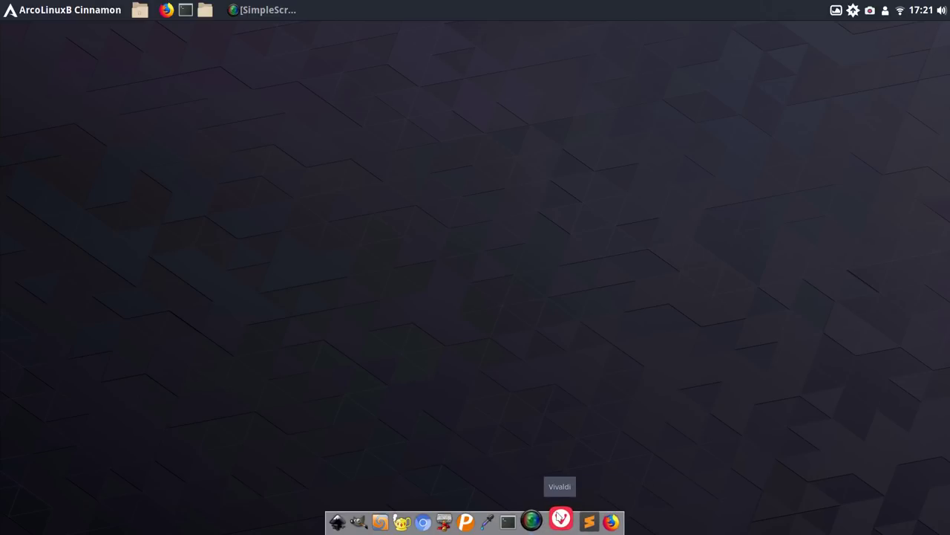
click(477, 521)
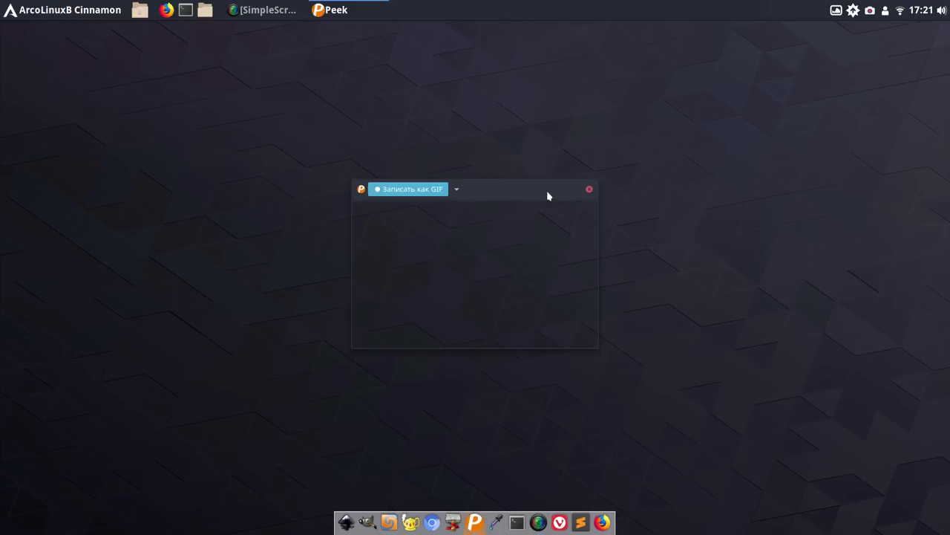
click(589, 189)
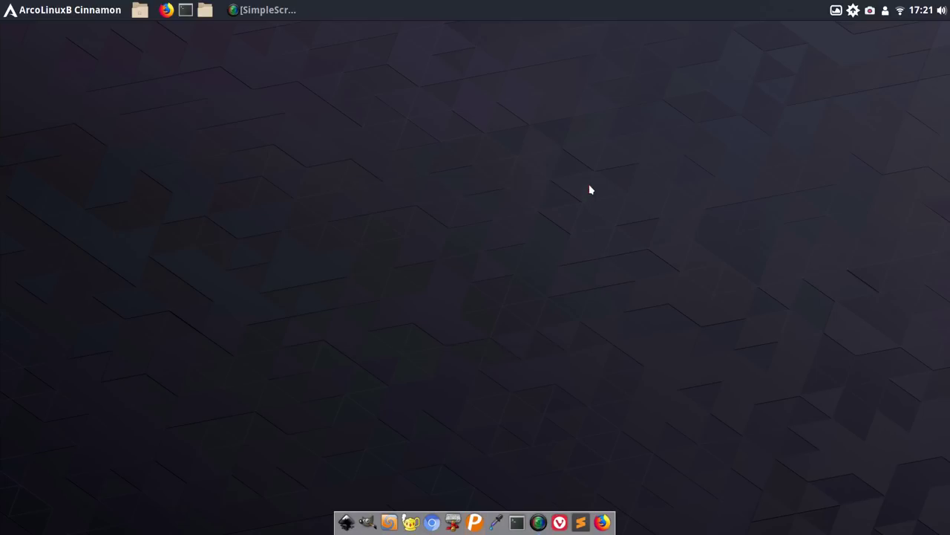
click(388, 521)
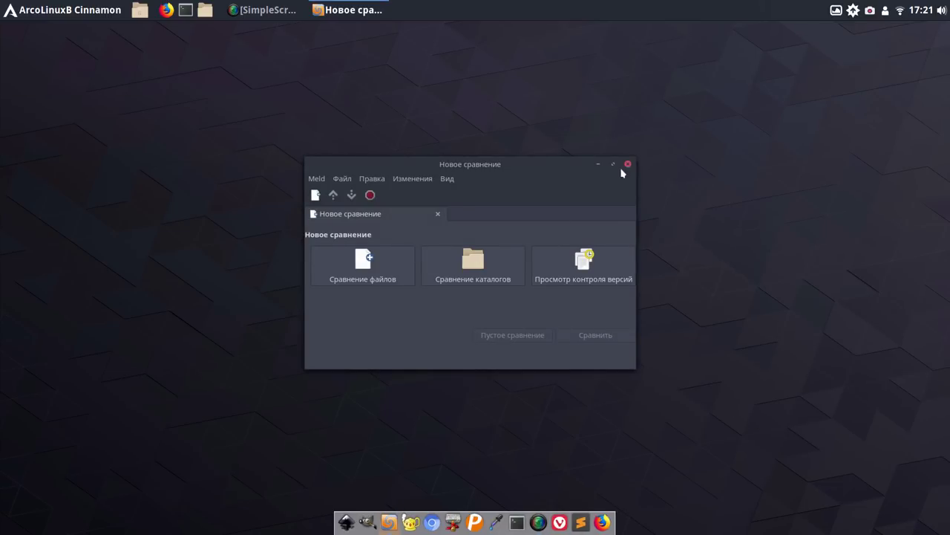
click(628, 164)
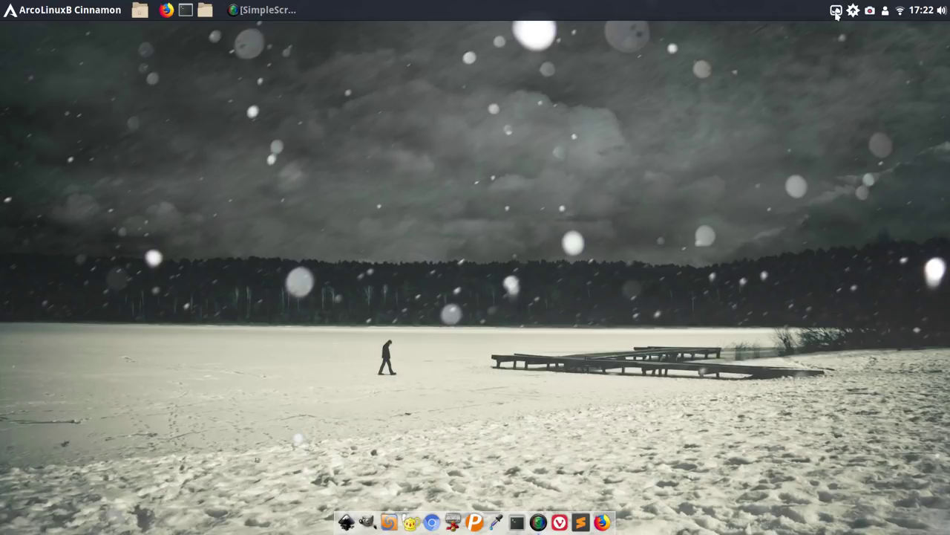
Tick Менять обои при запуске in Variety's preferences and close them
click(836, 11)
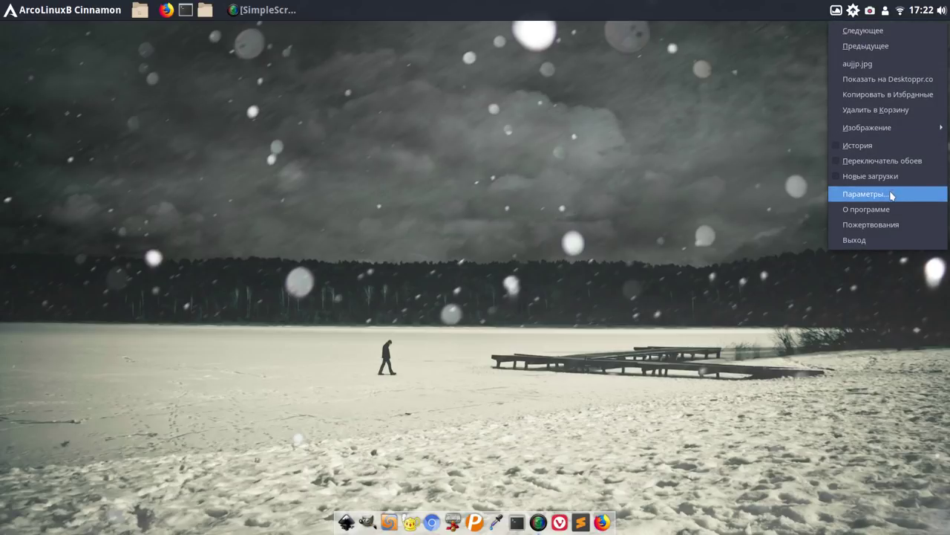
click(892, 195)
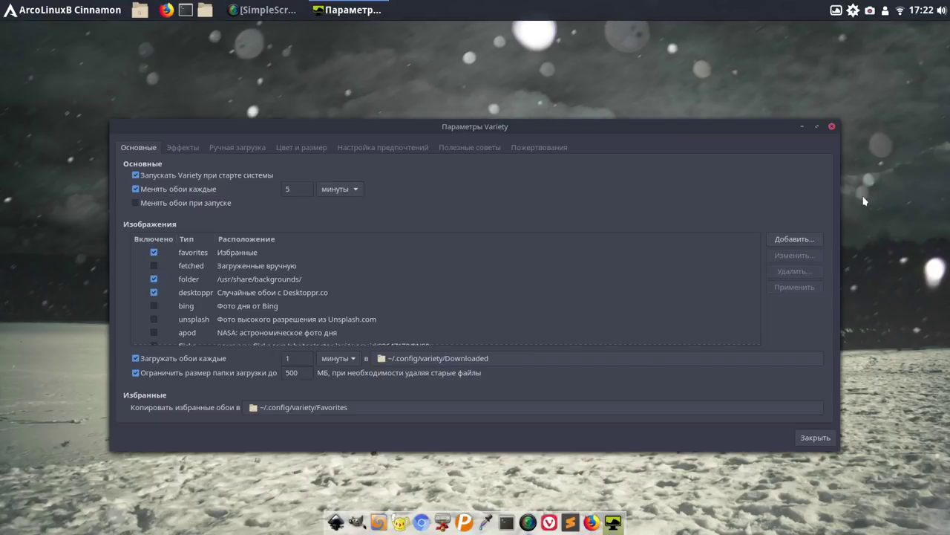
drag(585, 134, 577, 66)
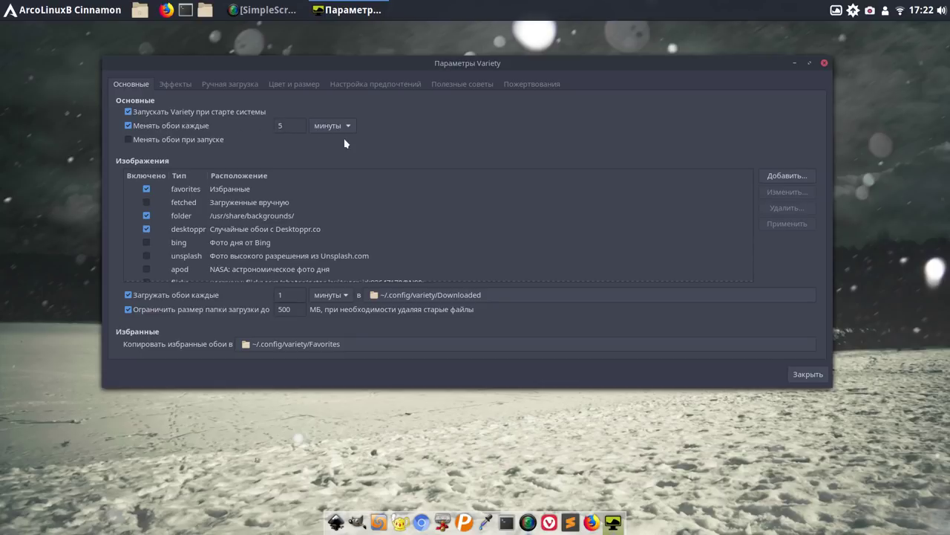
click(127, 139)
scroll(400, 245, down, 2)
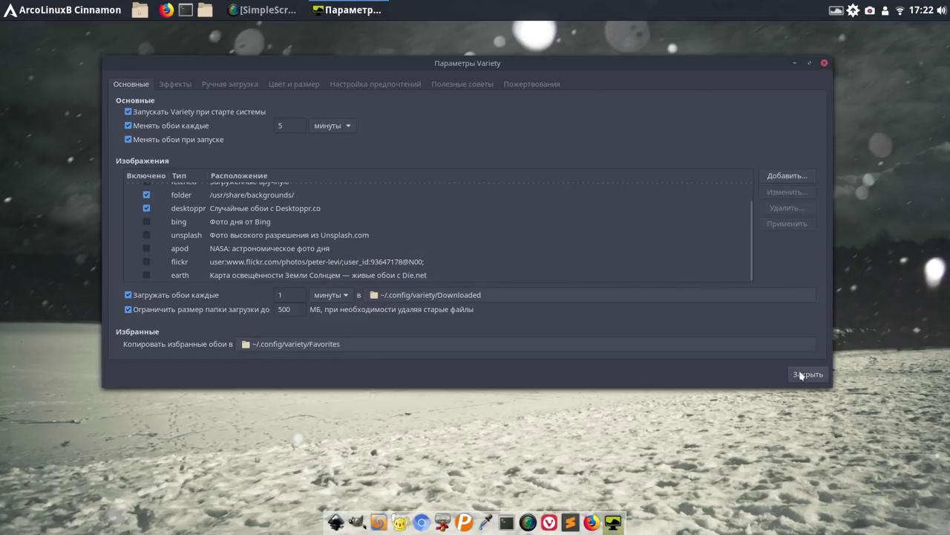
click(805, 375)
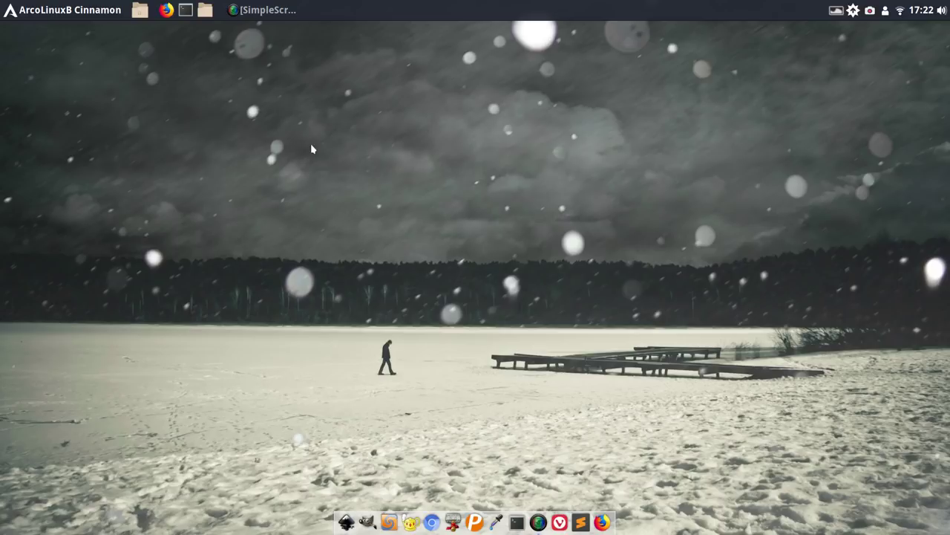
Open the application menu on the Администрирование category
click(61, 14)
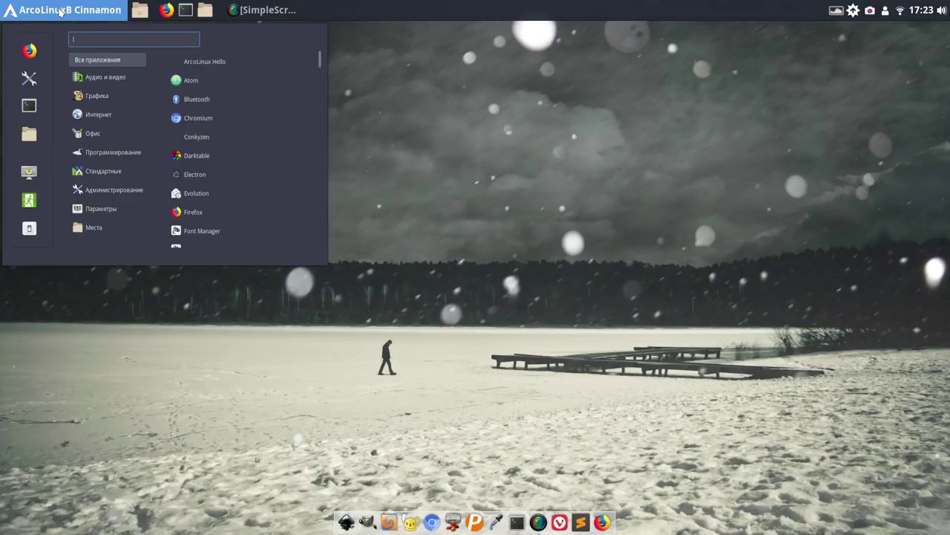
mouse_move(111, 190)
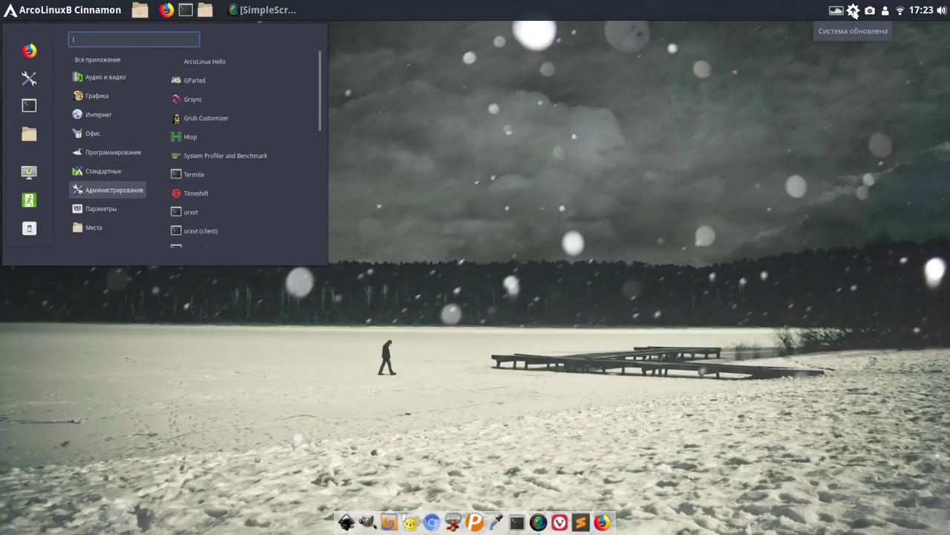
click(871, 12)
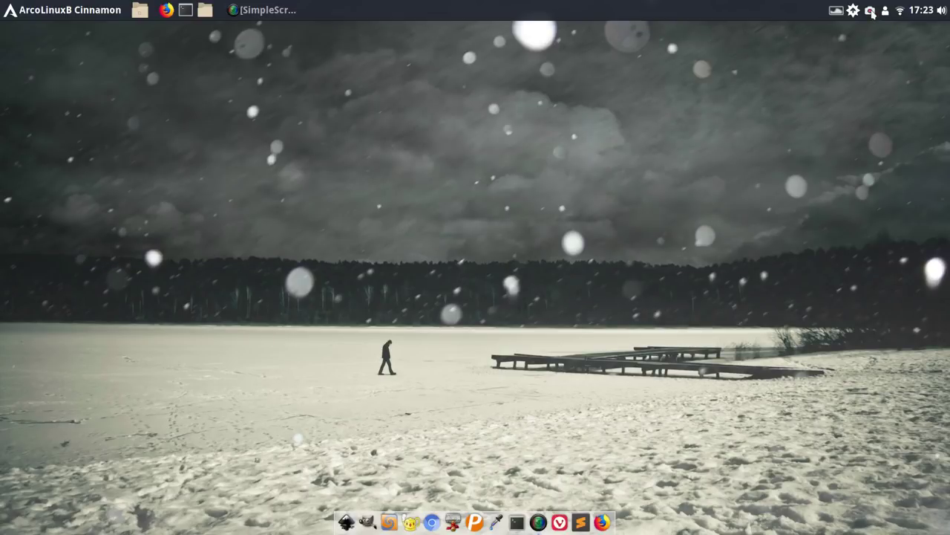
Pause recording from the tray, then reopen Администрирование and scroll its list to the bottom
click(870, 12)
click(862, 30)
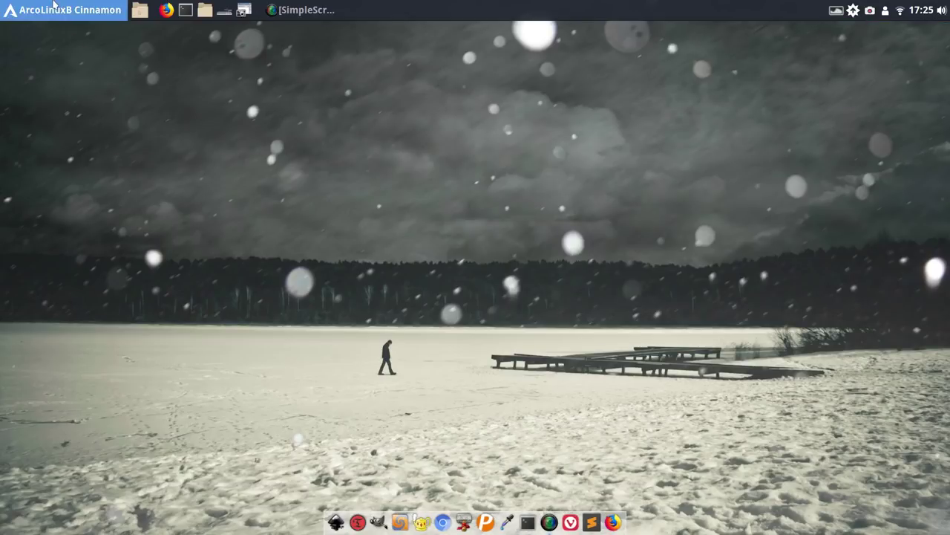
click(54, 6)
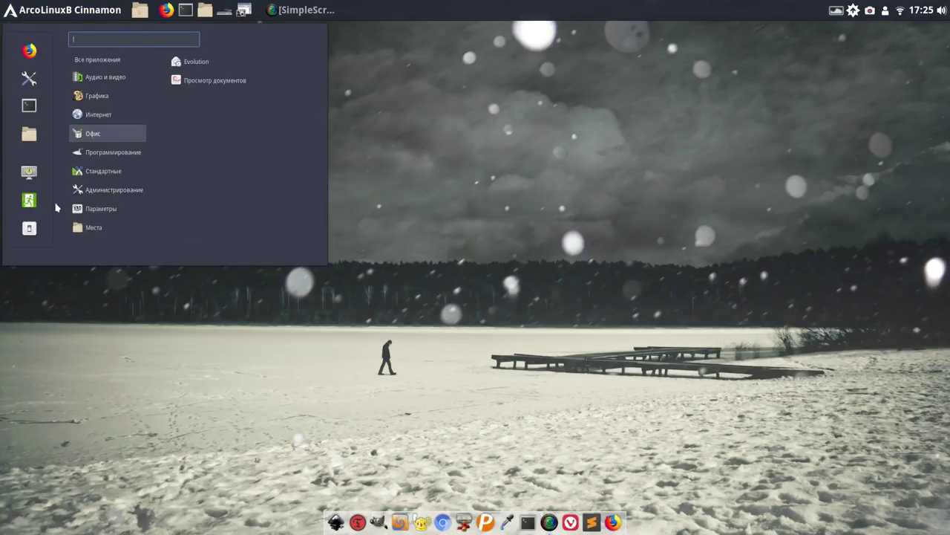
mouse_move(111, 190)
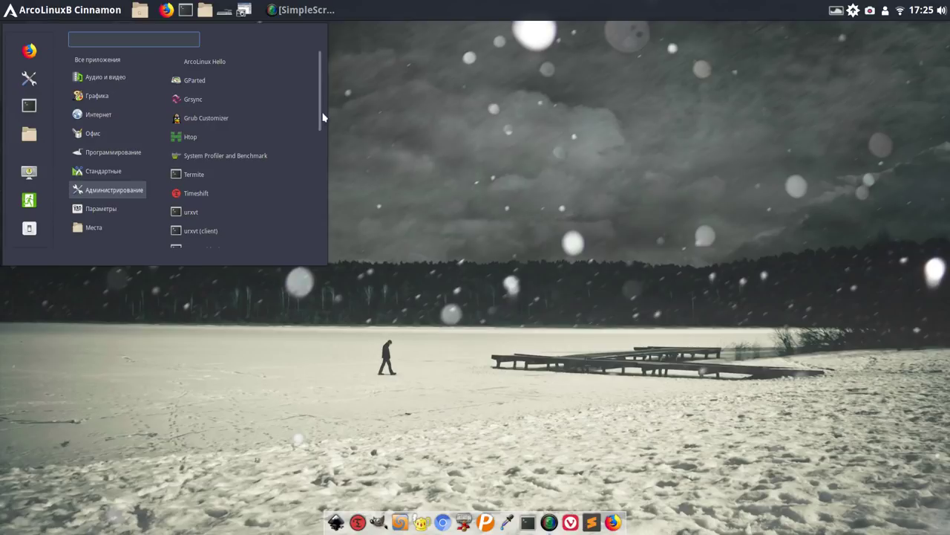
drag(319, 114, 318, 264)
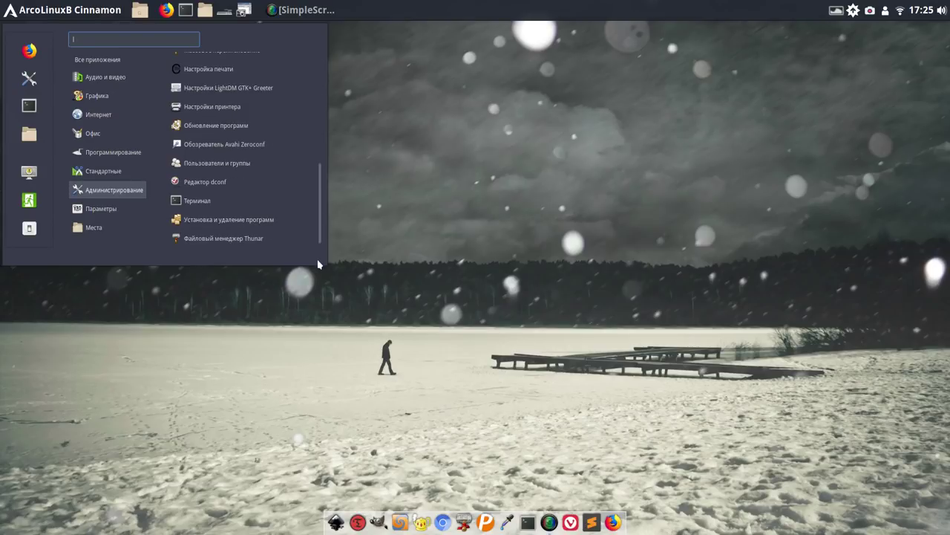
Launch Pamac, pin it to the dock with Прикрепить к панели, and scroll the Установлено list
click(226, 220)
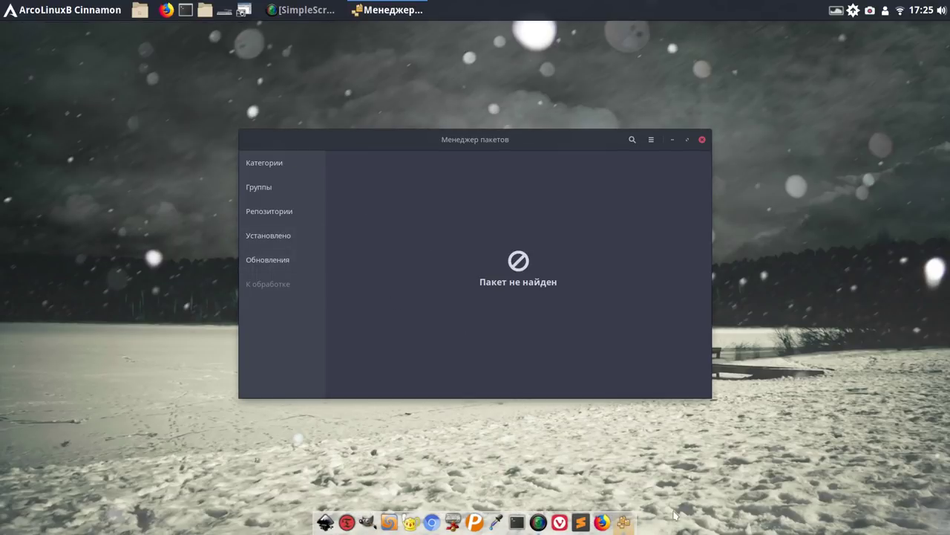
right_click(624, 522)
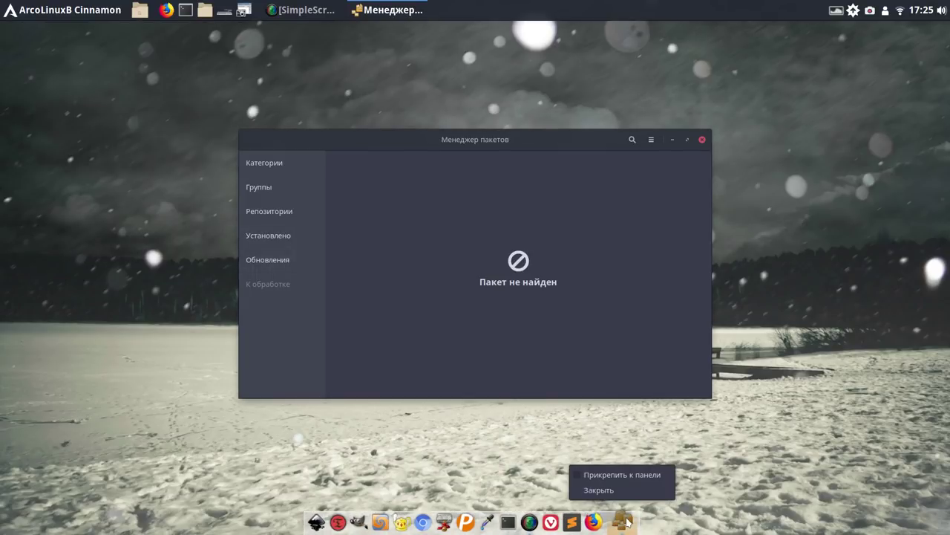
click(620, 476)
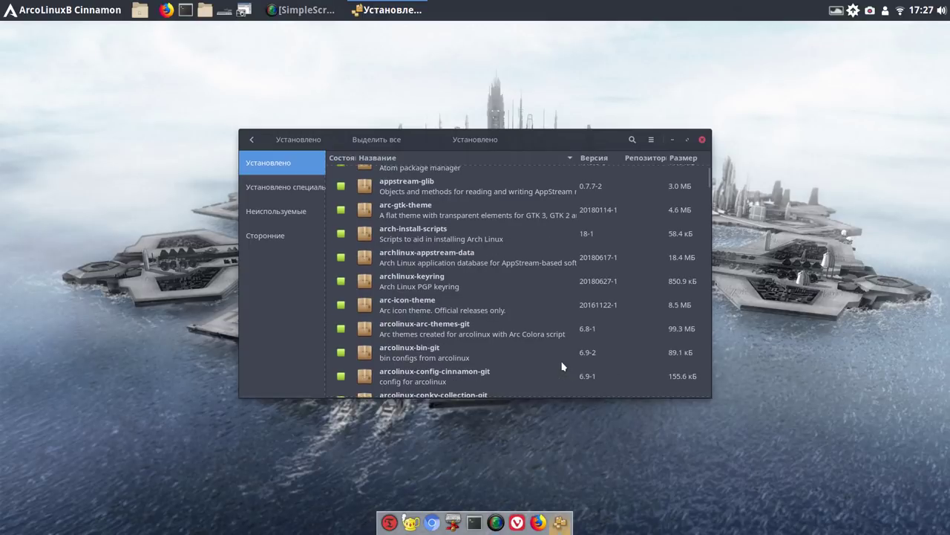
scroll(562, 366, down, 10)
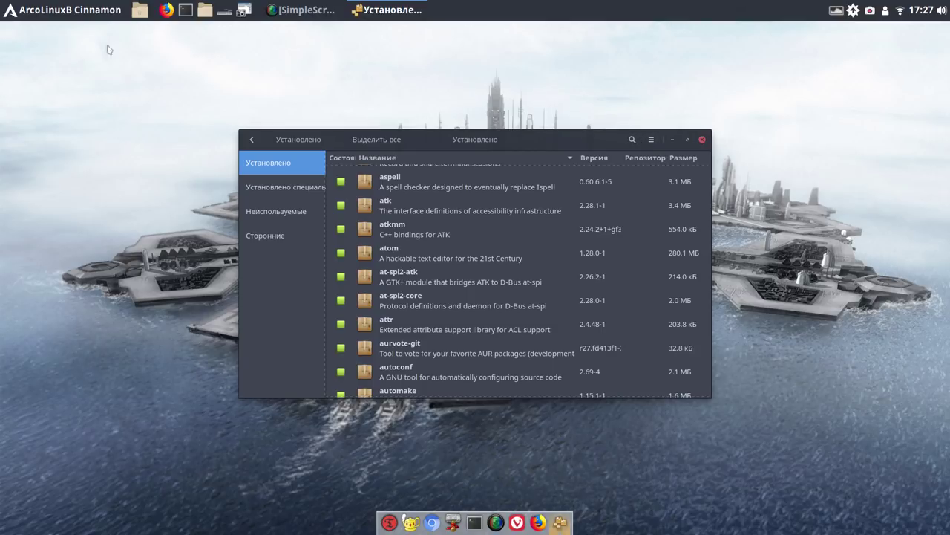
Search the menu for conky, launch Conkyzen, and confirm its list with no conky ticked
click(56, 11)
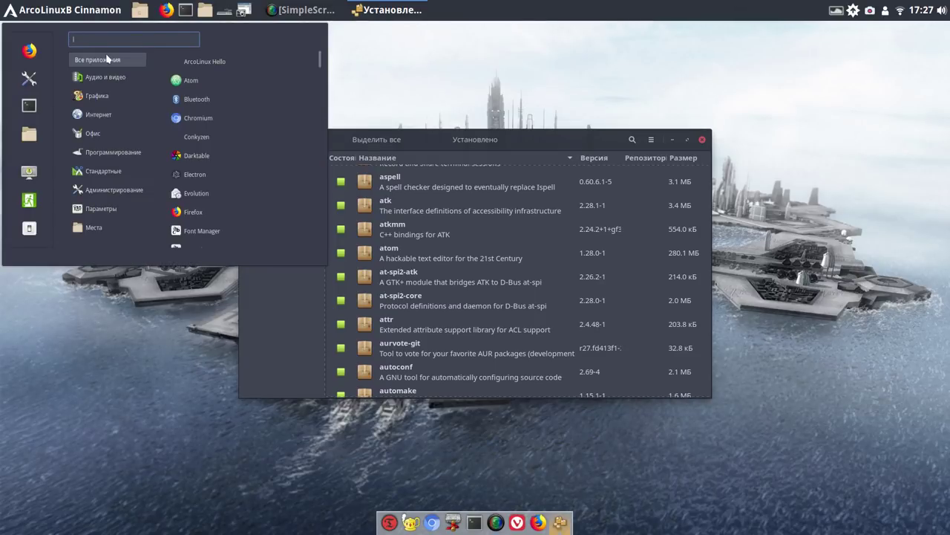
text(c)
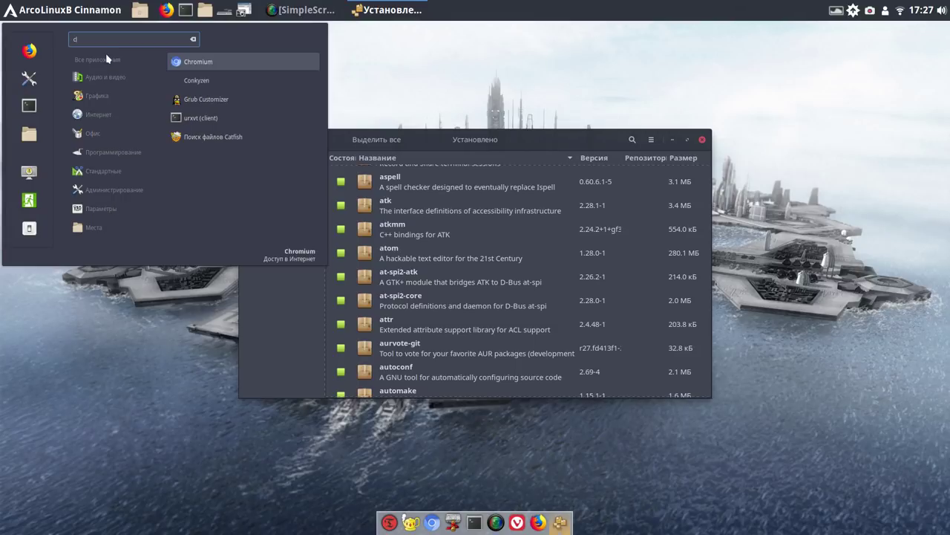
text(ol)
text(n)
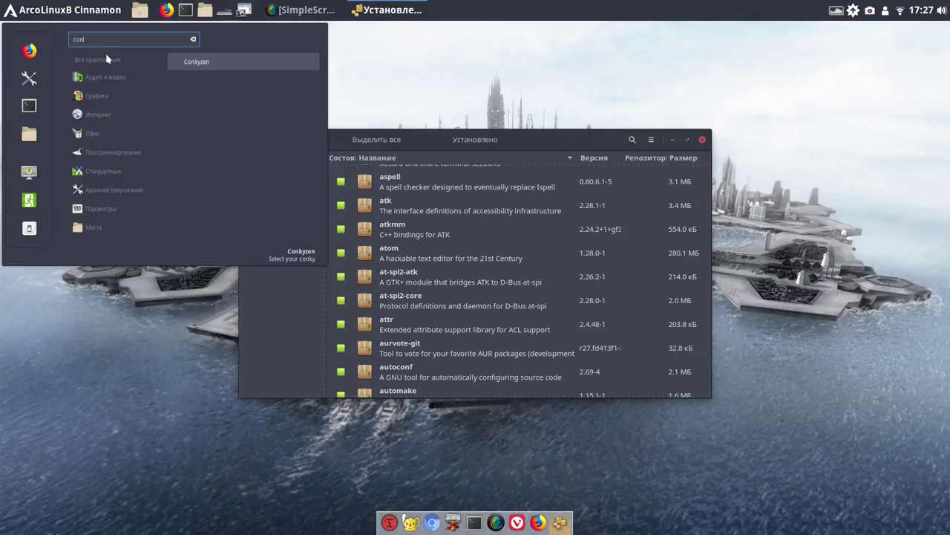
text(ky)
click(261, 67)
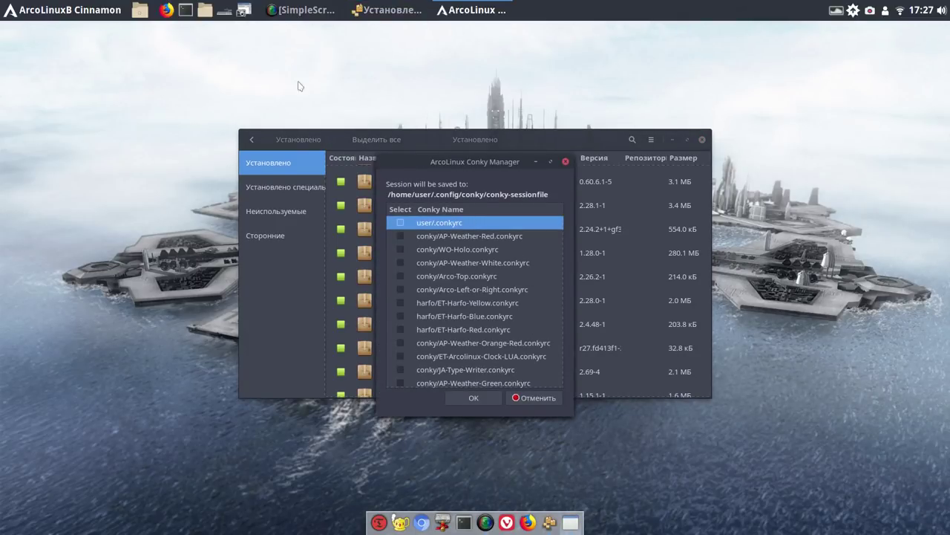
click(566, 162)
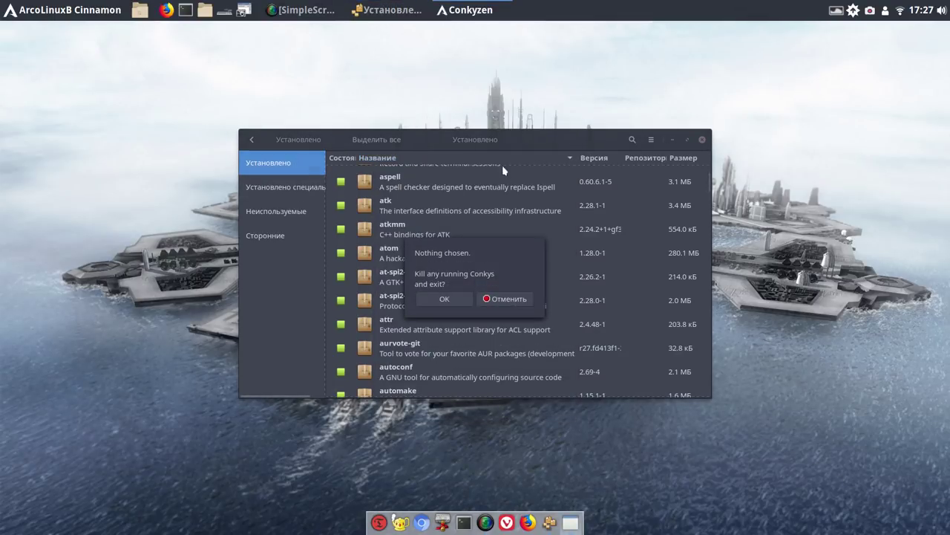
Filter Pamac's installed packages by 'conky' to show conky-lua-archers and arcolinux-conky-collection-git
click(631, 139)
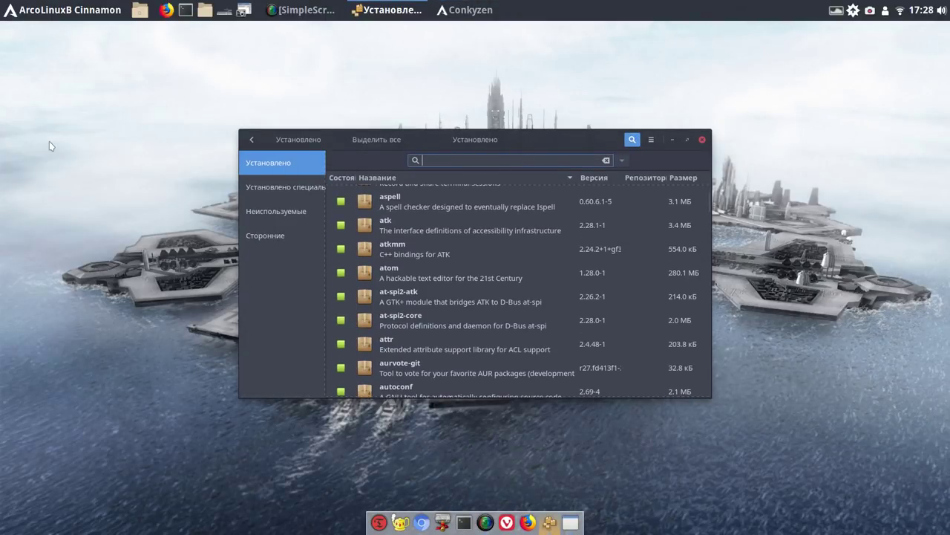
click(35, 137)
text(c)
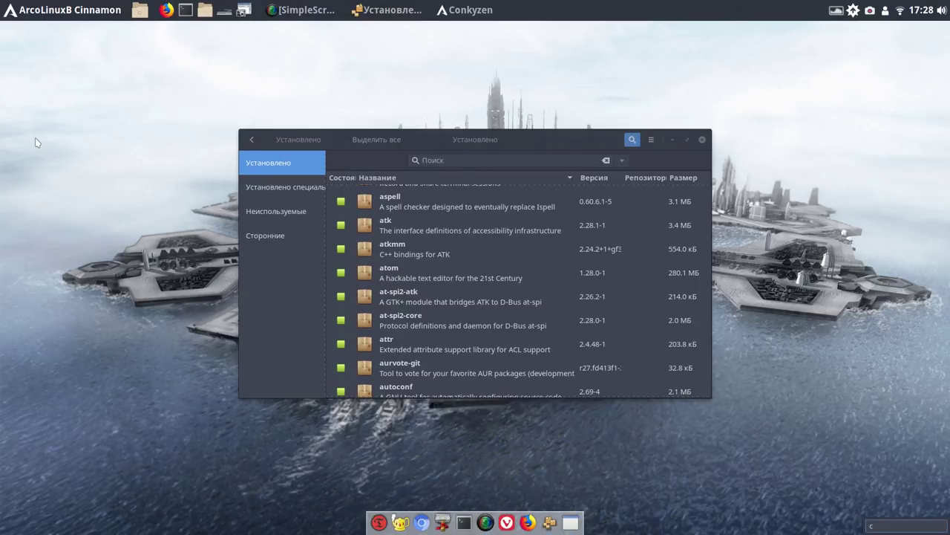
text(onk)
click(456, 159)
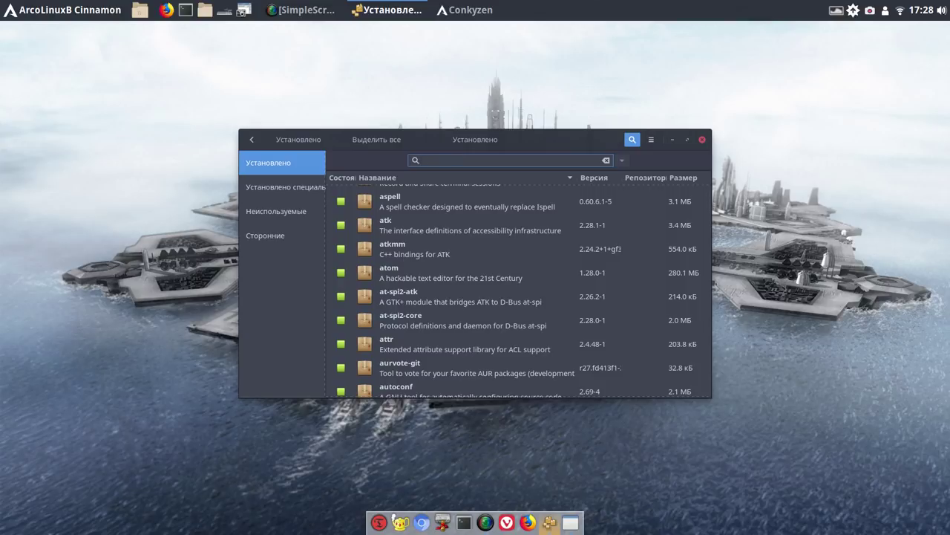
text(con)
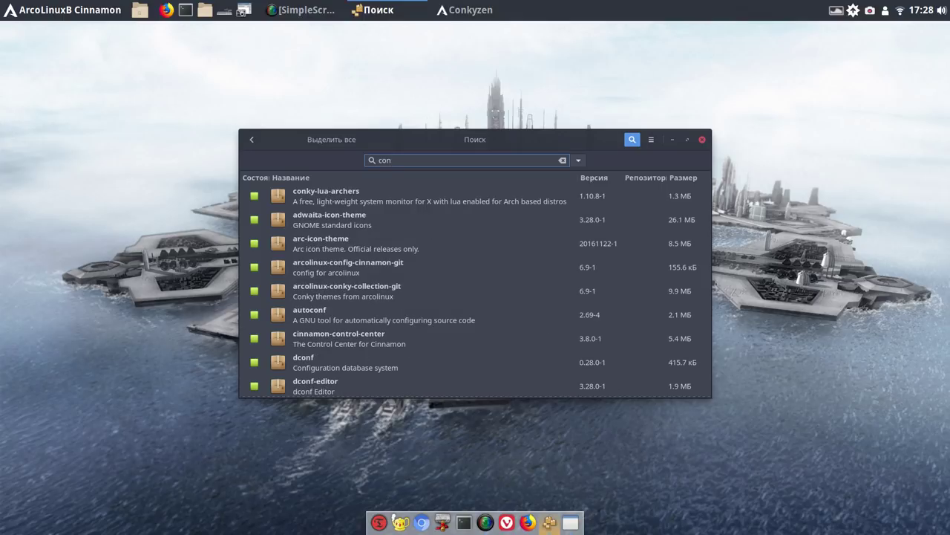
text(k)
text(y)
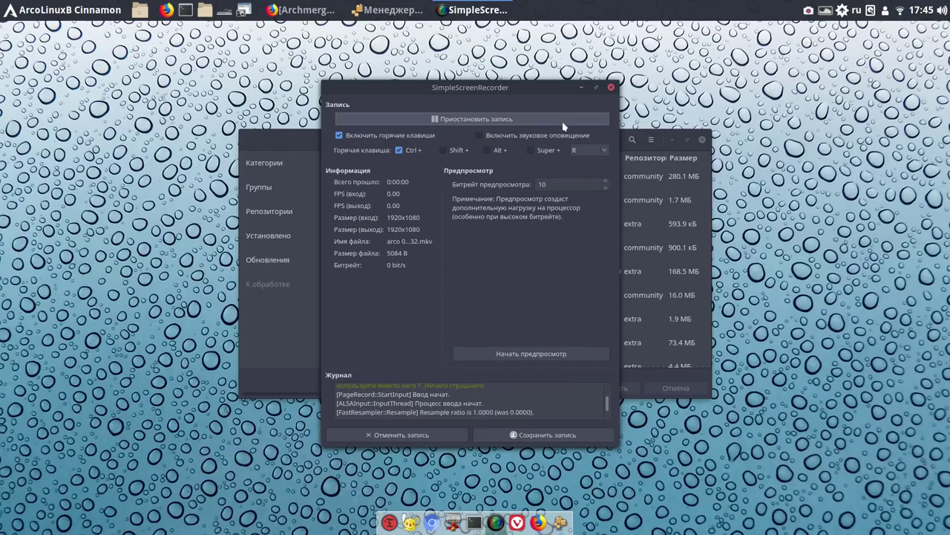
Minimize the screen recorder, move the Pamac window up-left, and open an empty package search
click(581, 87)
drag(575, 145, 525, 93)
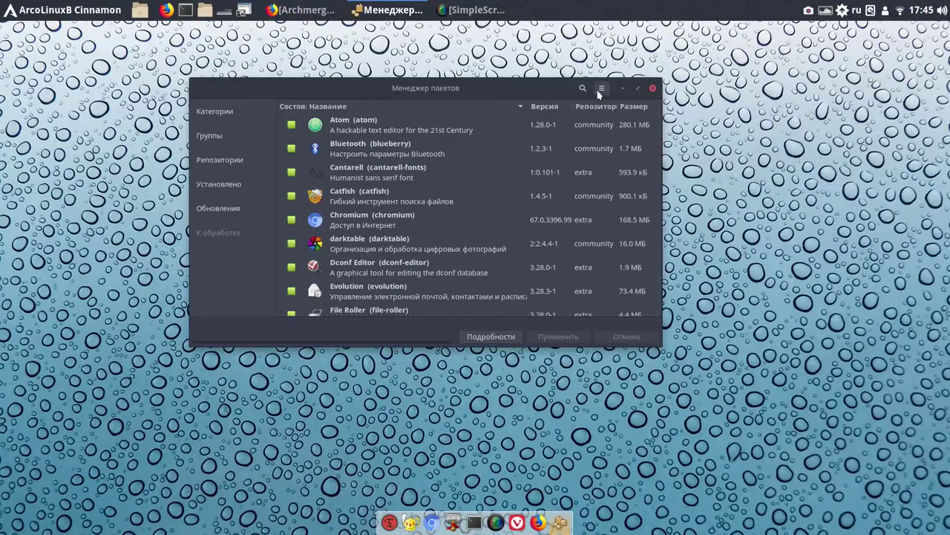
click(600, 91)
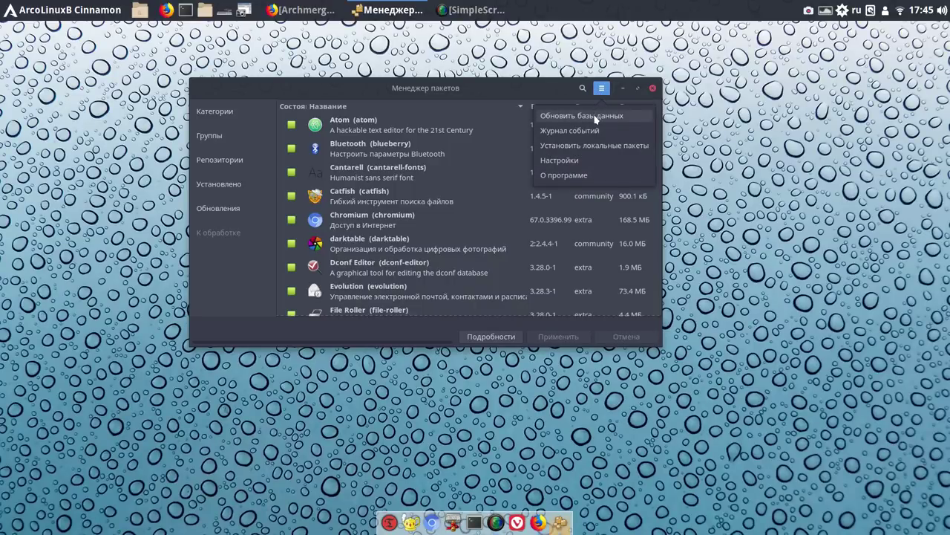
click(518, 92)
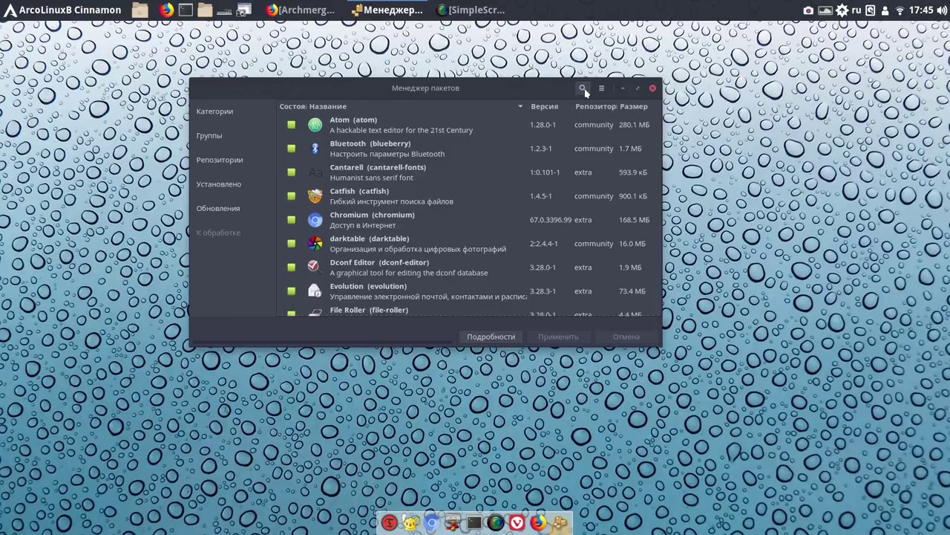
click(584, 89)
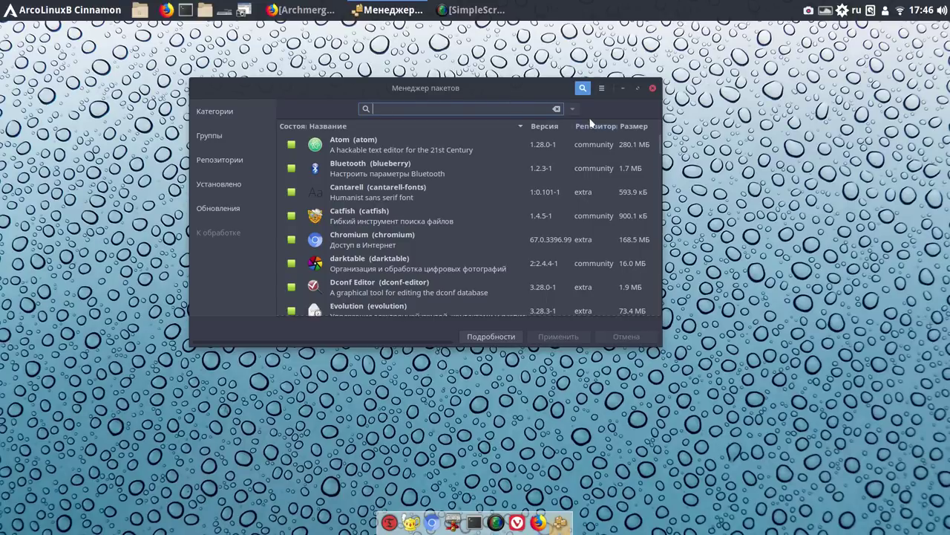
Search 'con' in the English layout and install Conky Manager (conky-manager 2.4-2)
text(с)
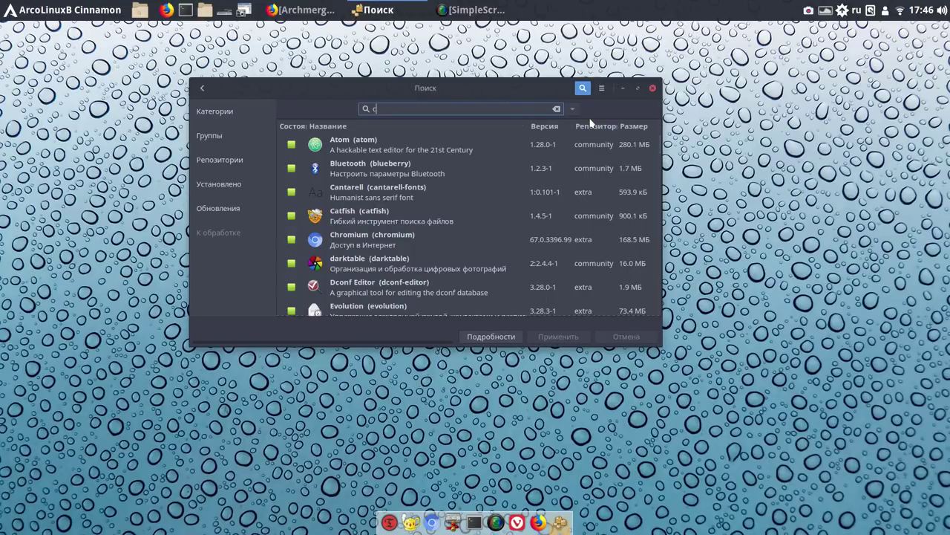
text(щт)
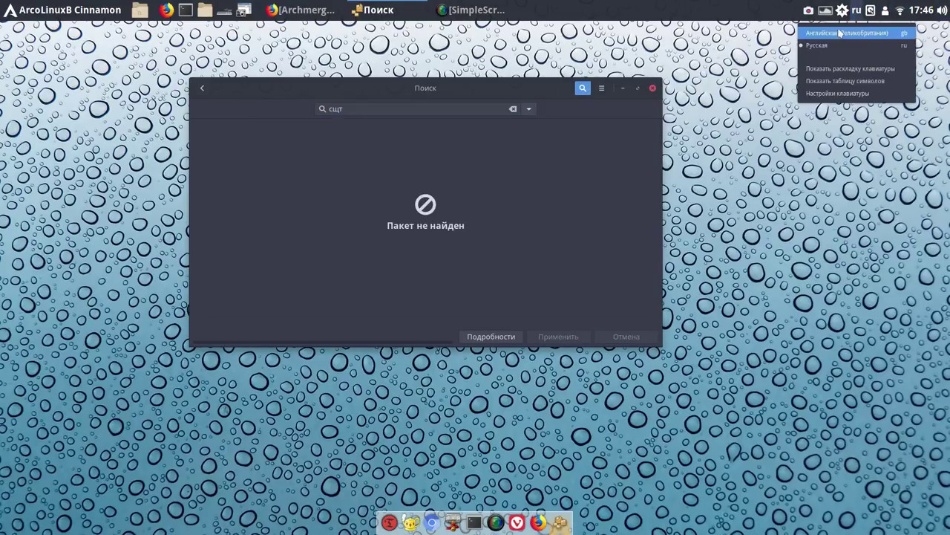
click(494, 93)
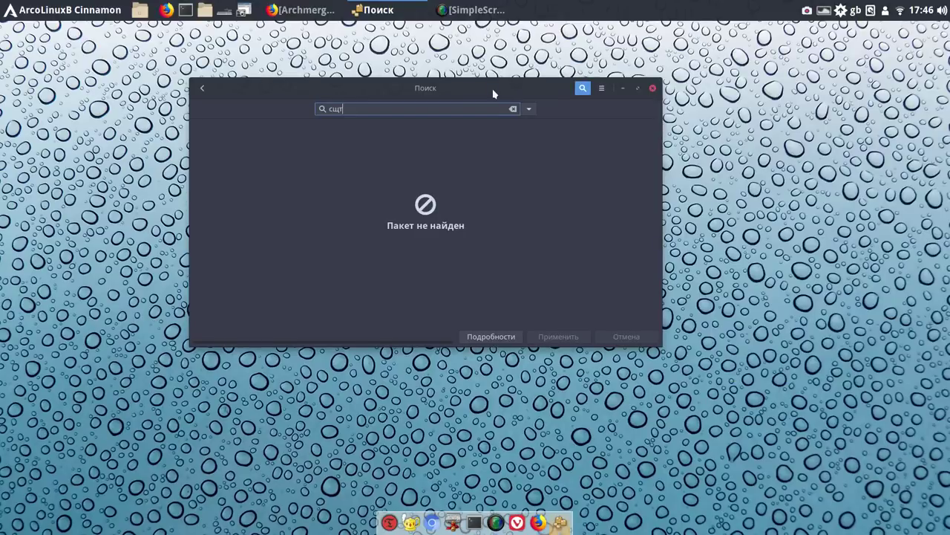
key(BackSpace)
key(BackSpace)
key(BackSpace)
text(co)
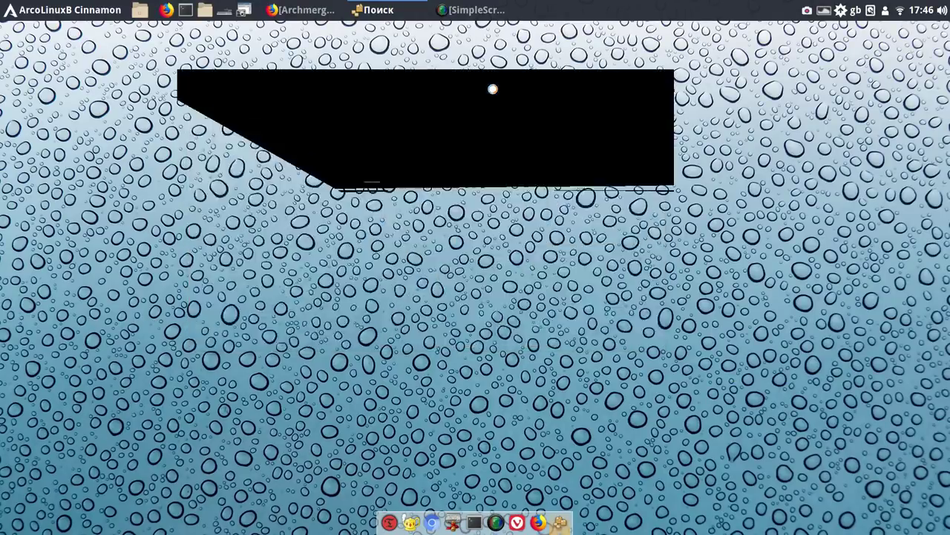
text(n)
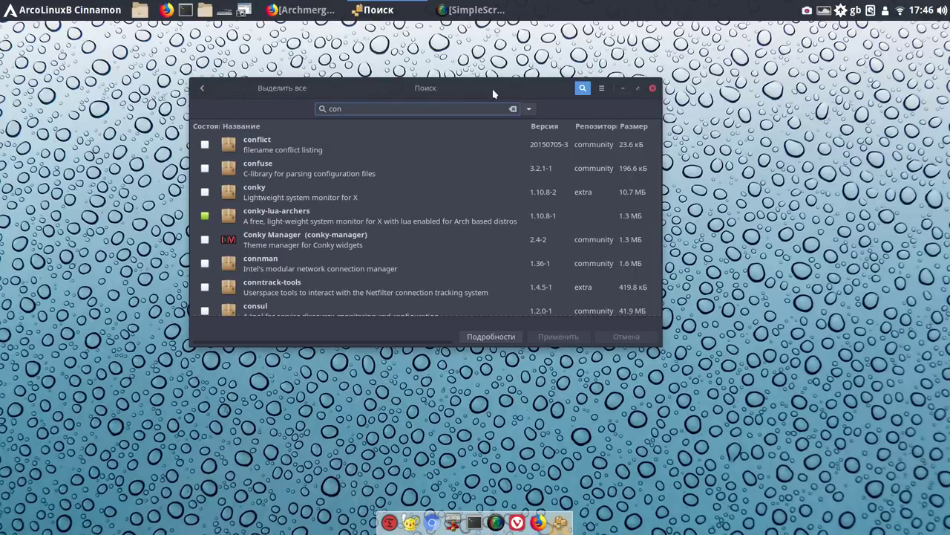
click(205, 239)
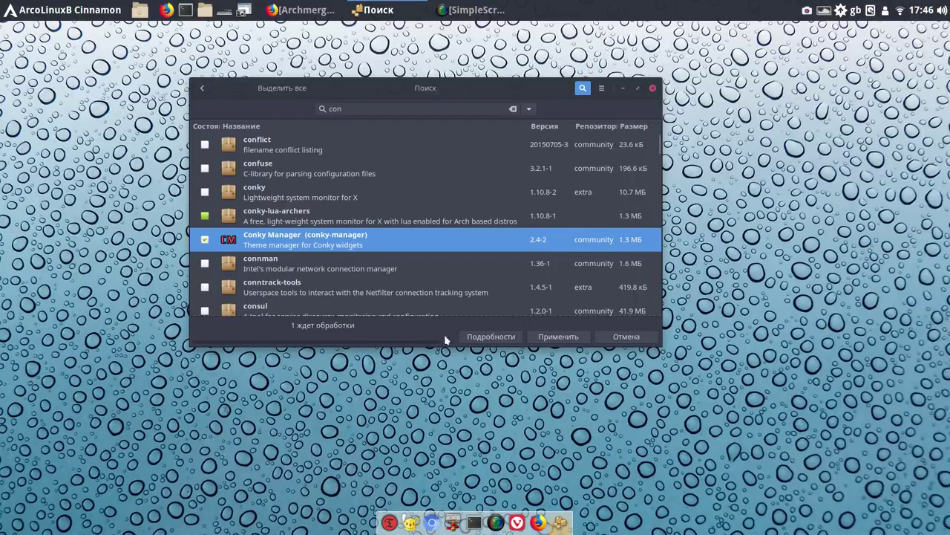
click(559, 337)
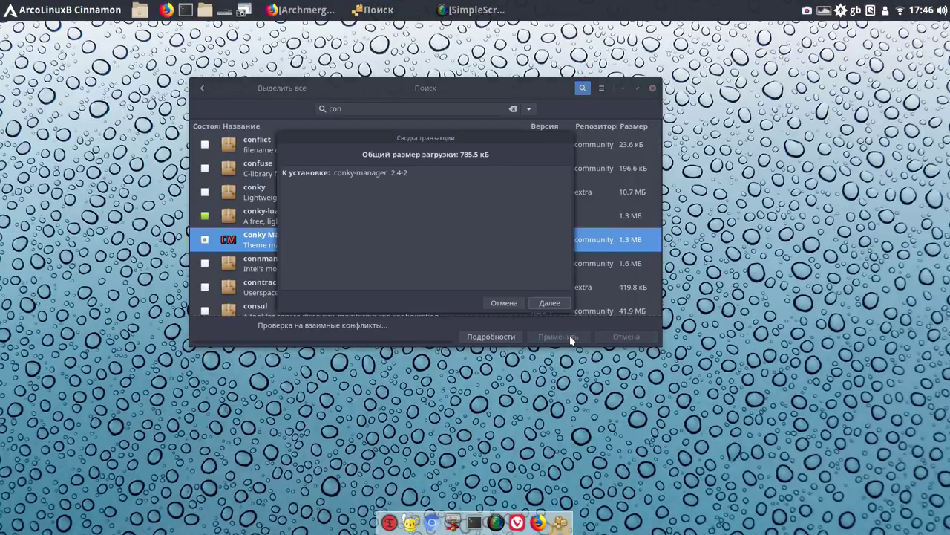
click(550, 303)
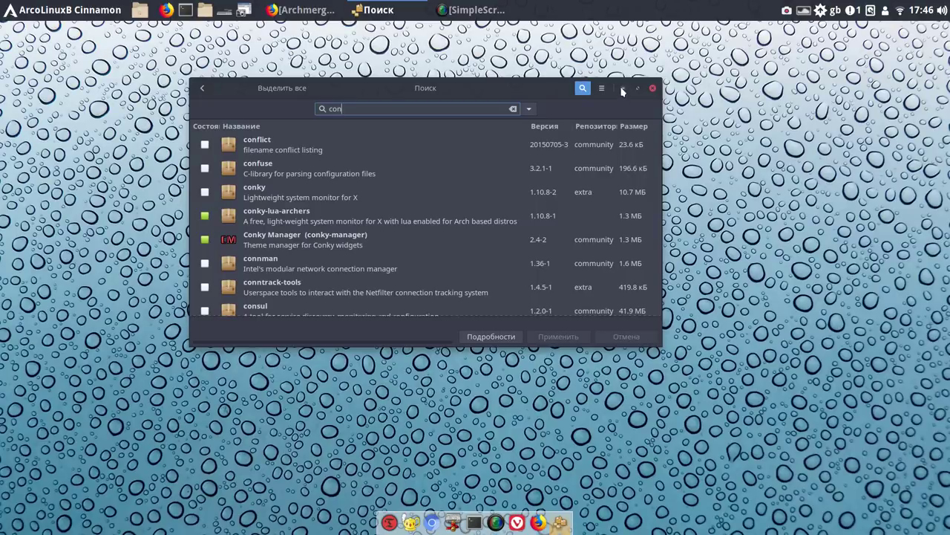
Minimize Pamac, launch Conky Manager, enable ~/.conky/Gotham/Gotham, and close the manager
click(623, 88)
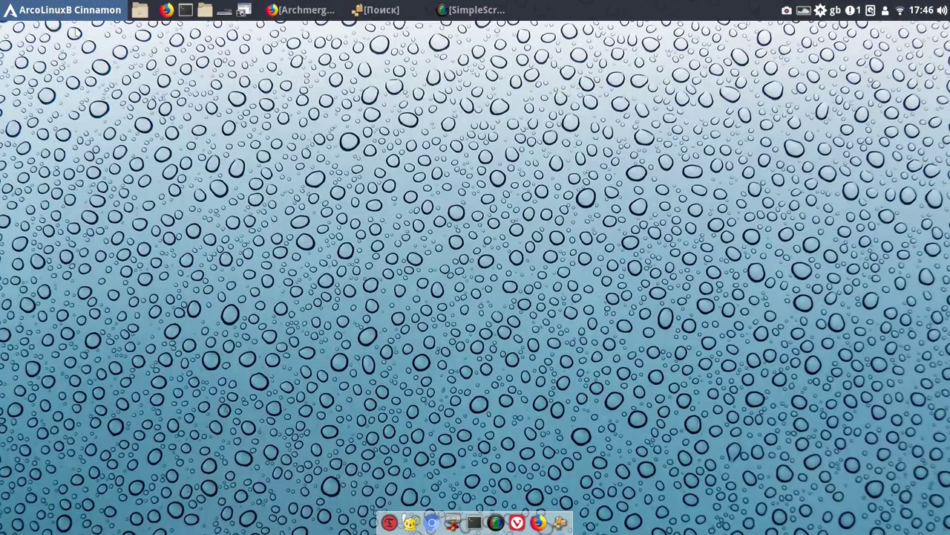
click(68, 9)
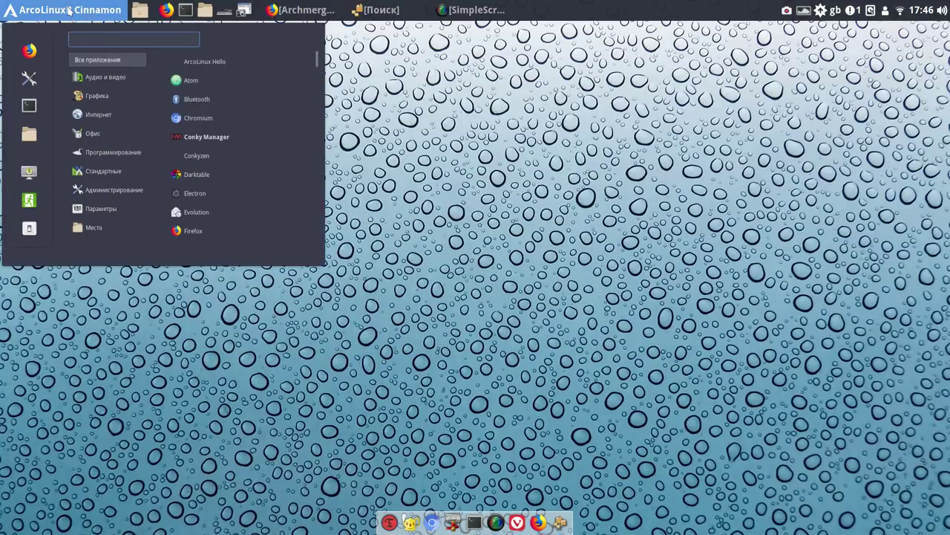
click(228, 140)
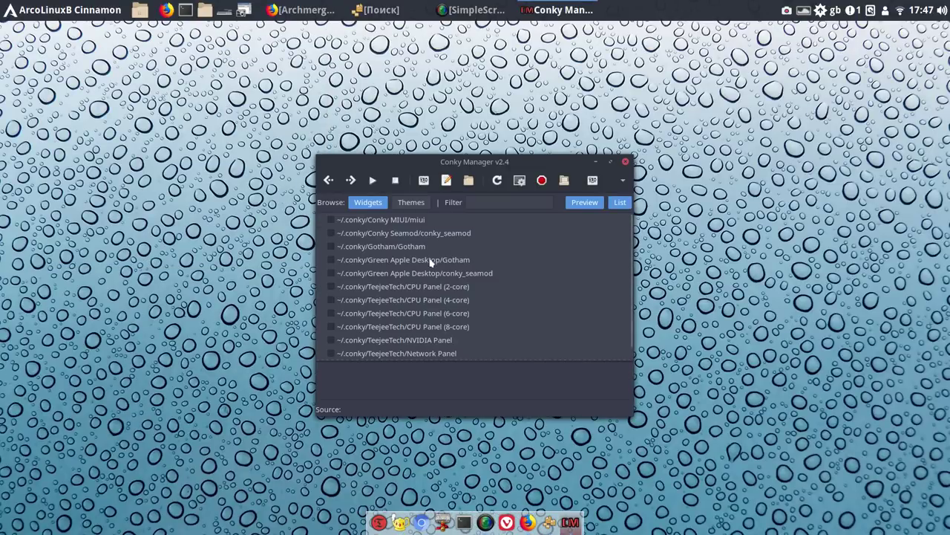
click(415, 246)
click(332, 247)
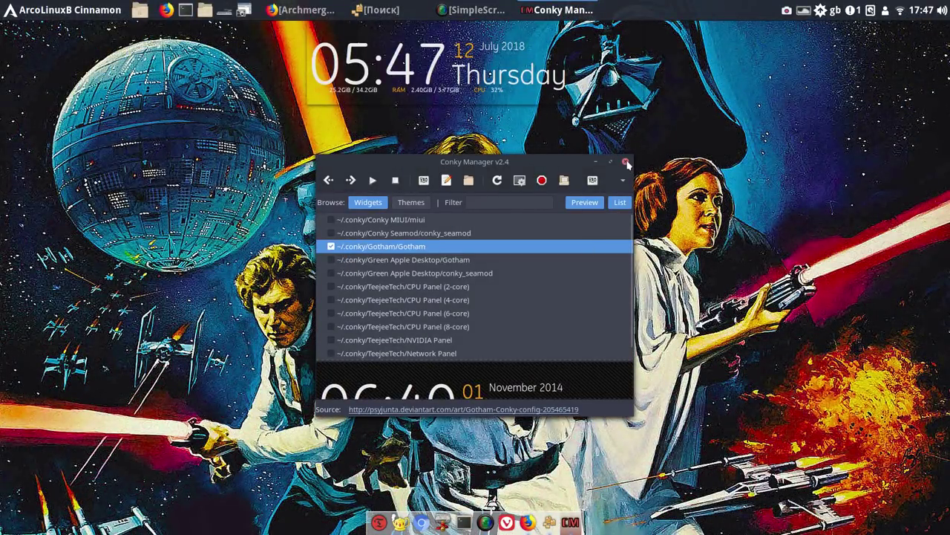
click(626, 162)
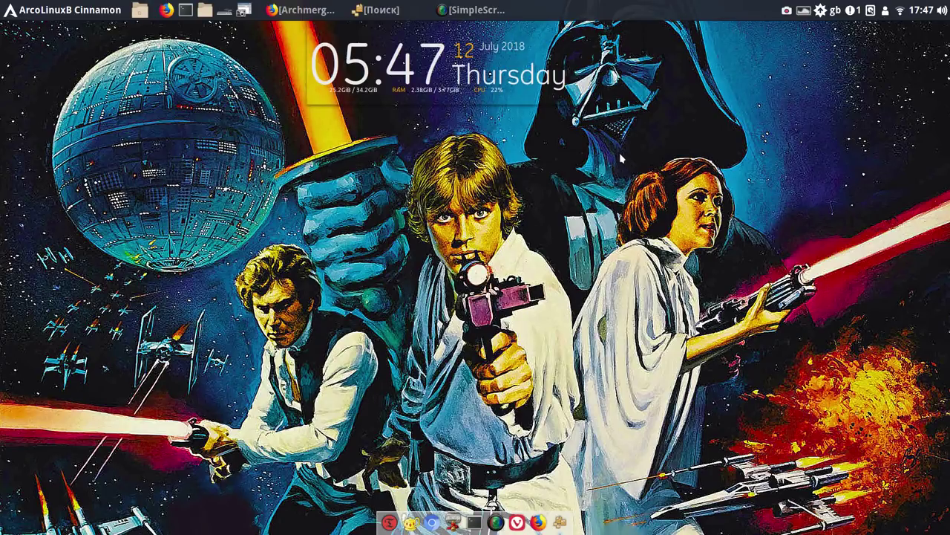
Open Загрузки in Nemo, cut conky lmc-eng and conky lmc-rus, and go back to the home folder
click(204, 11)
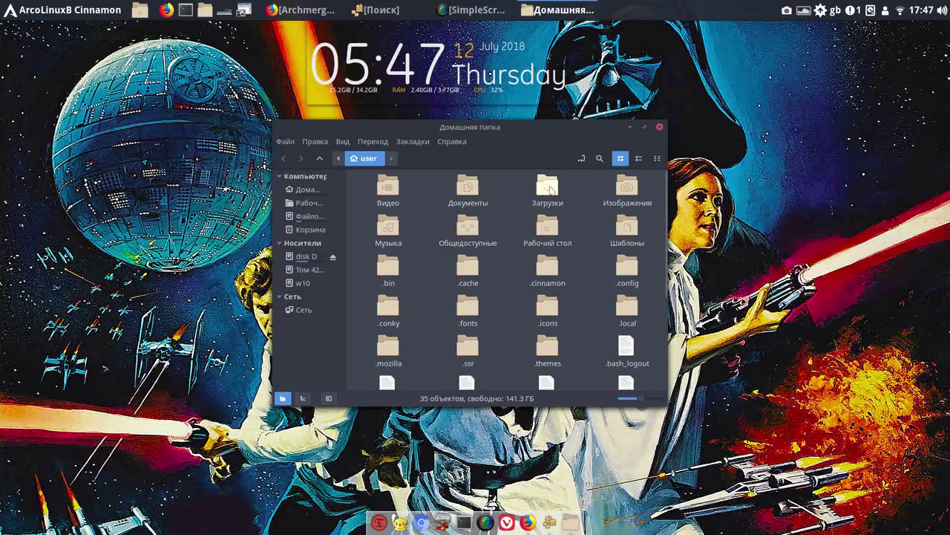
click(550, 189)
double_click(550, 189)
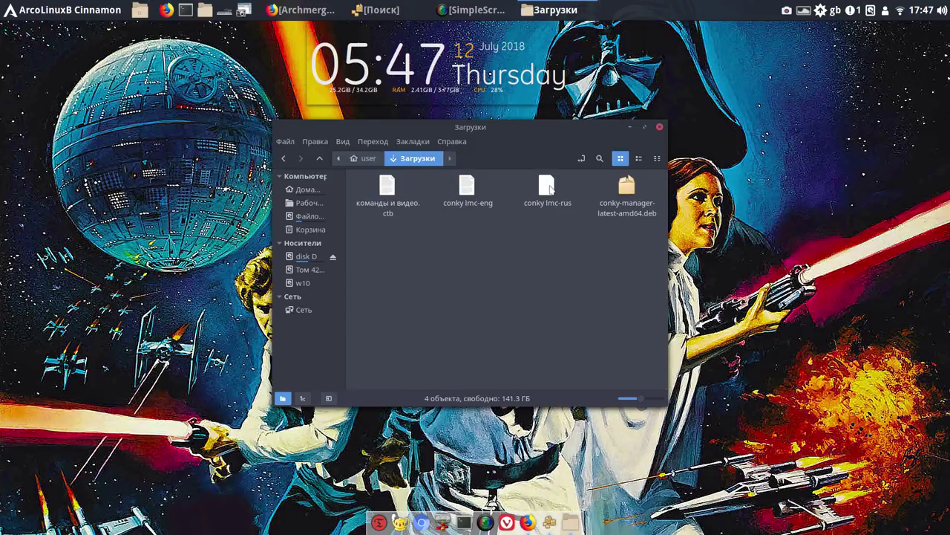
click(453, 187)
key(F2)
ctrl+click(546, 206)
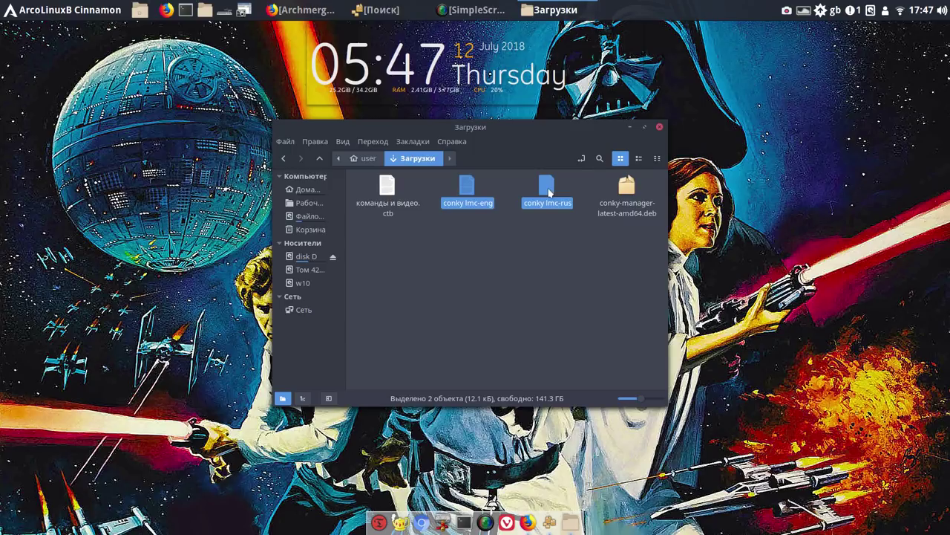
right_click(549, 192)
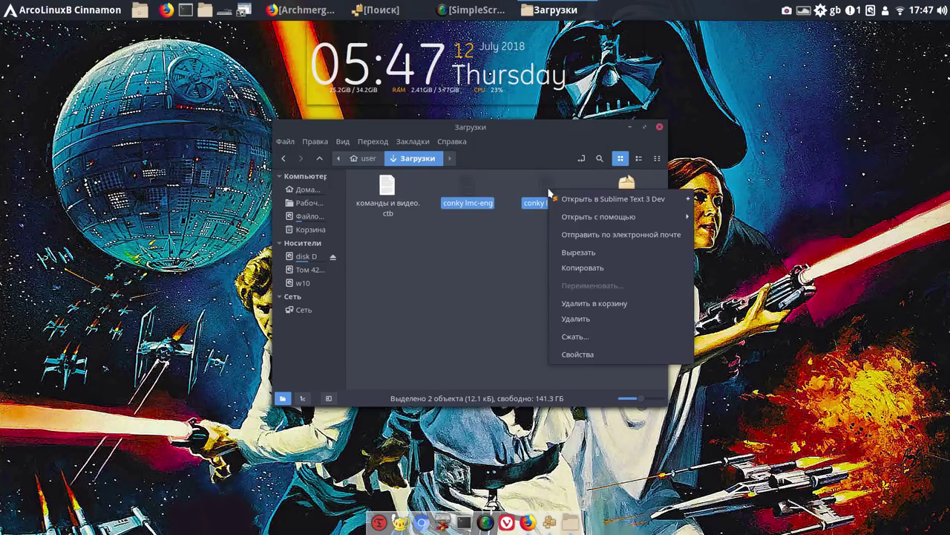
click(584, 252)
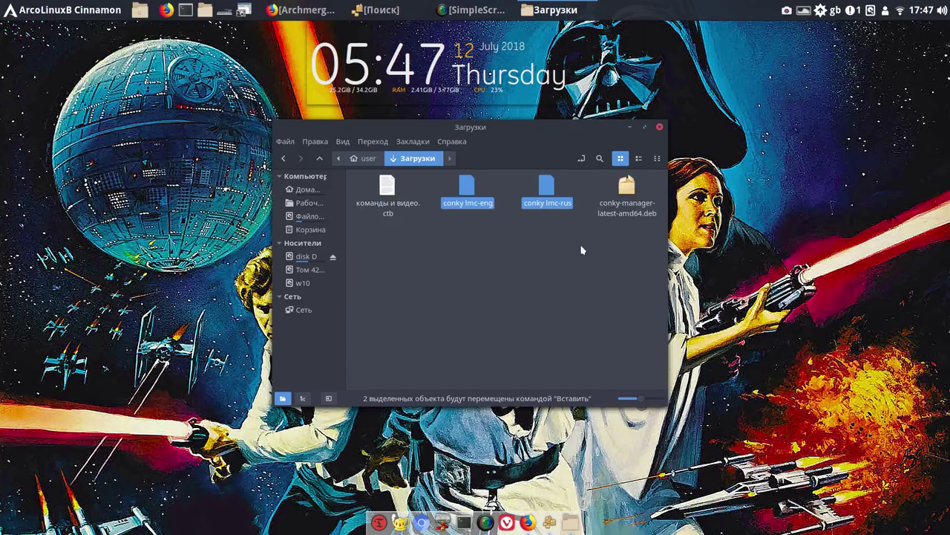
click(373, 160)
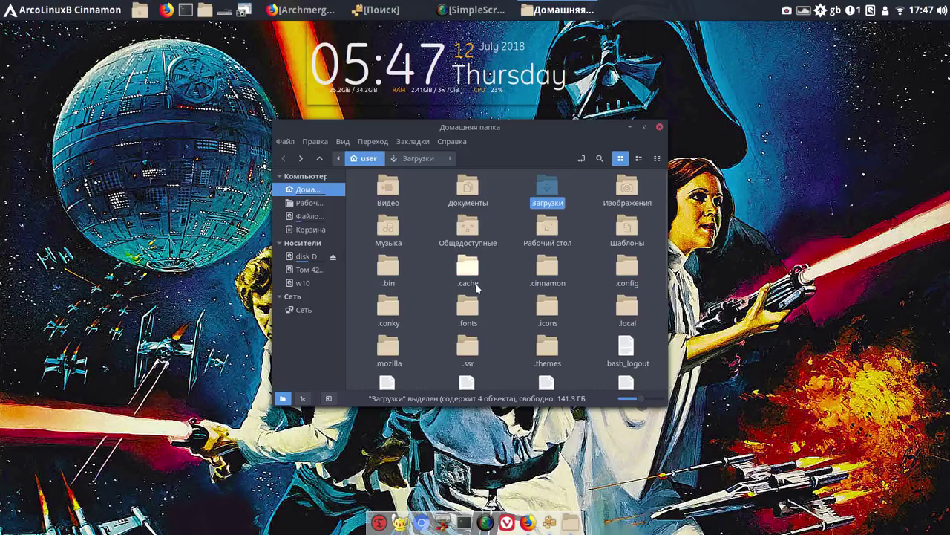
Open the .conky folder and paste the two conky lmc files into it
double_click(388, 306)
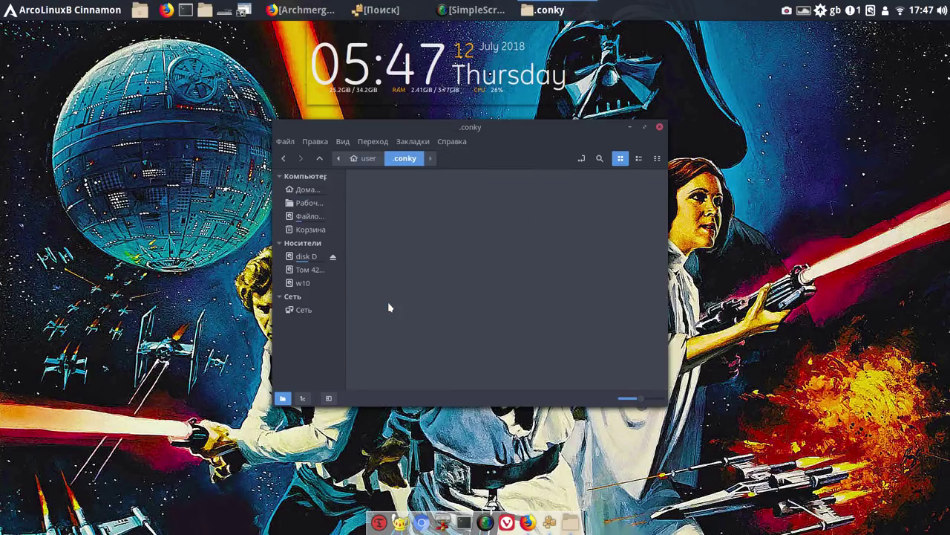
right_click(484, 278)
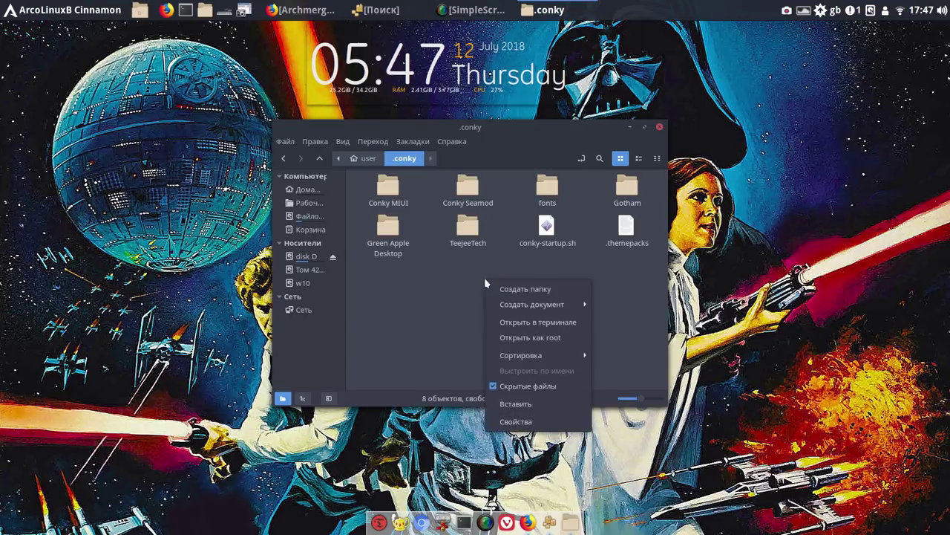
click(520, 404)
click(571, 321)
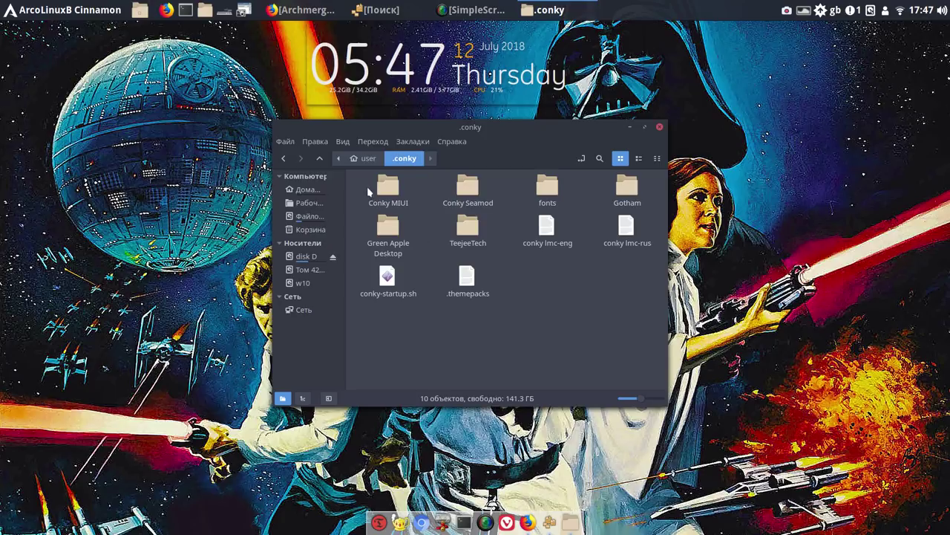
Permanently delete the Conky MIUI, Conky Seamod and fonts folders
drag(367, 186, 548, 197)
right_click(548, 197)
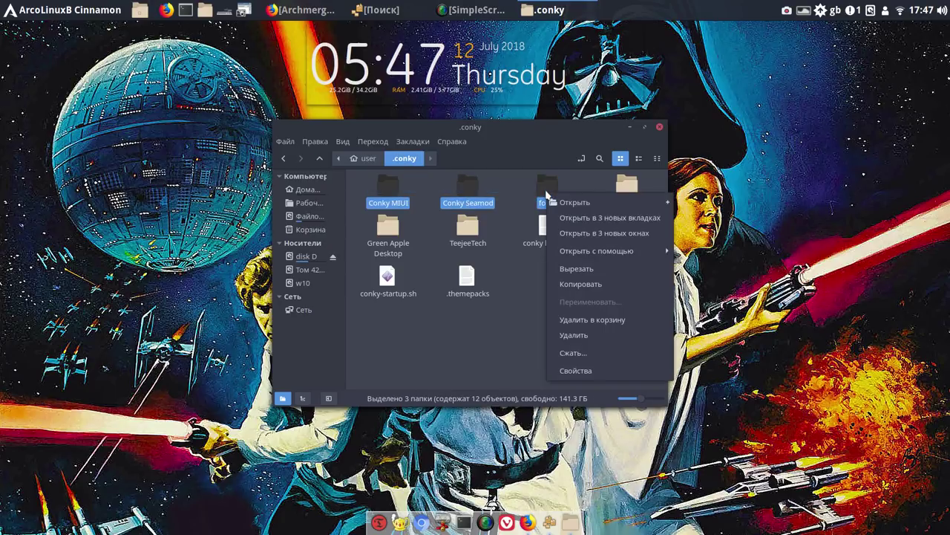
click(583, 336)
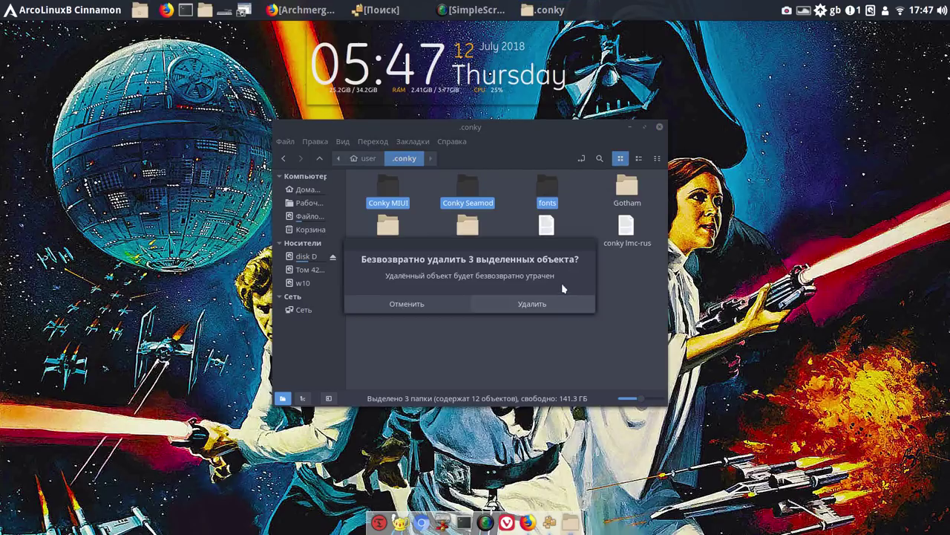
click(555, 308)
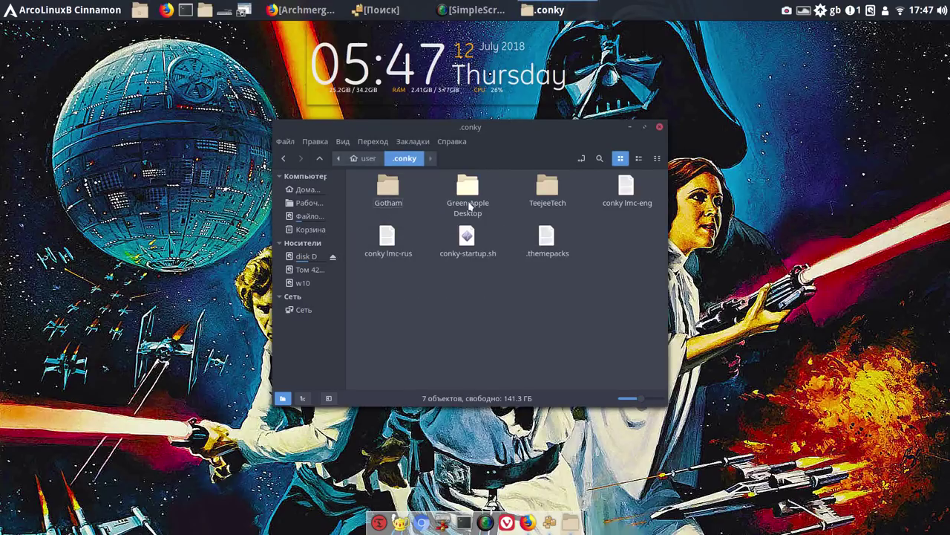
Permanently delete Green Apple Desktop and TeejeeTech, then close the .conky window
click(448, 192)
ctrl+click(548, 197)
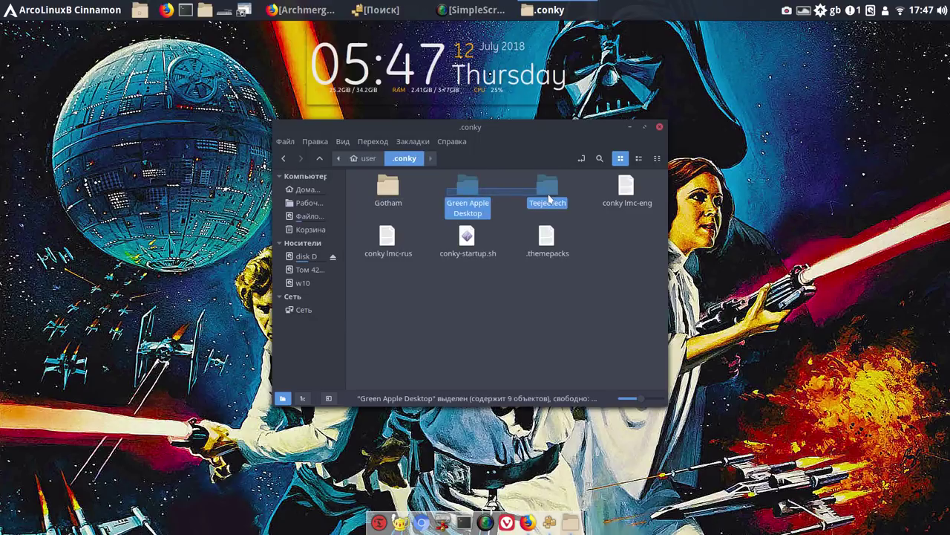
right_click(548, 190)
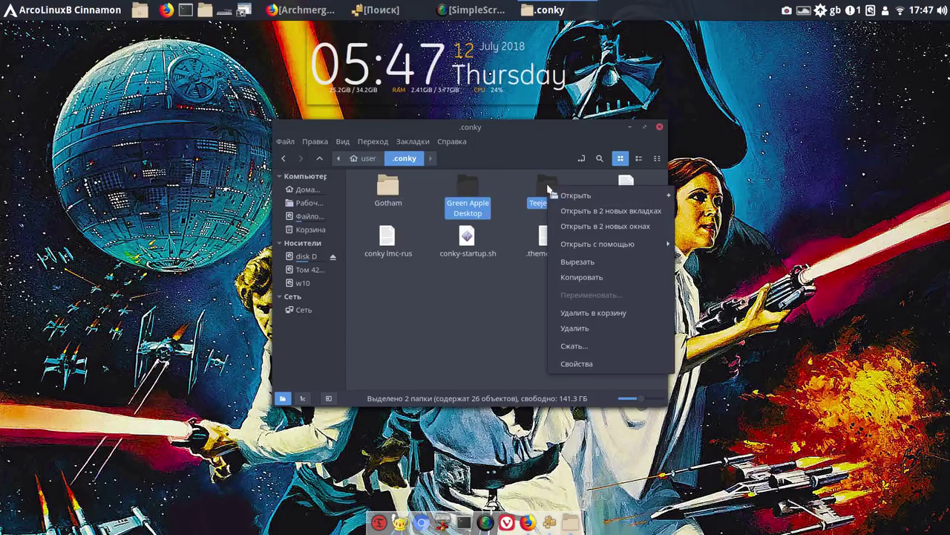
click(581, 328)
click(558, 307)
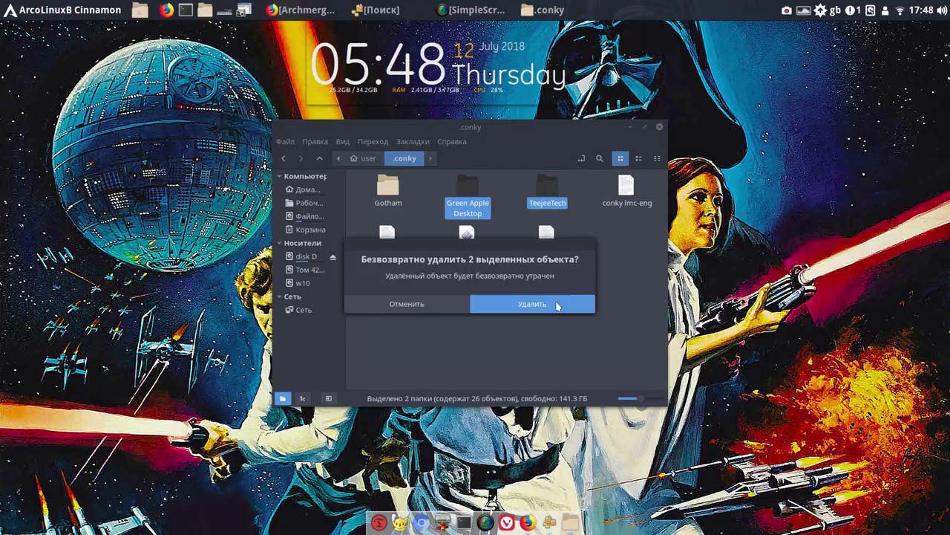
click(660, 129)
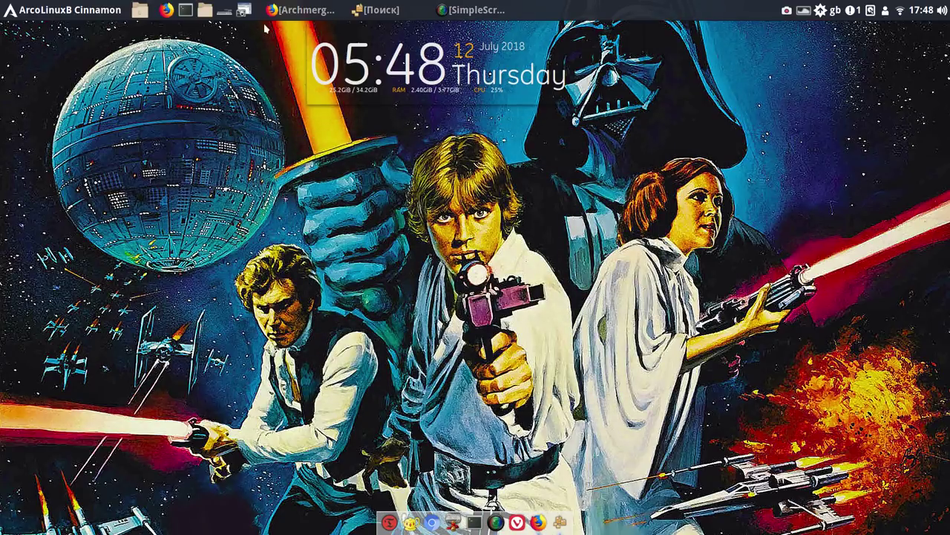
In Conky Manager, disable ~/.conky/Gotham/Gotham and enable ~/.conky/conky lmc-rus
click(53, 12)
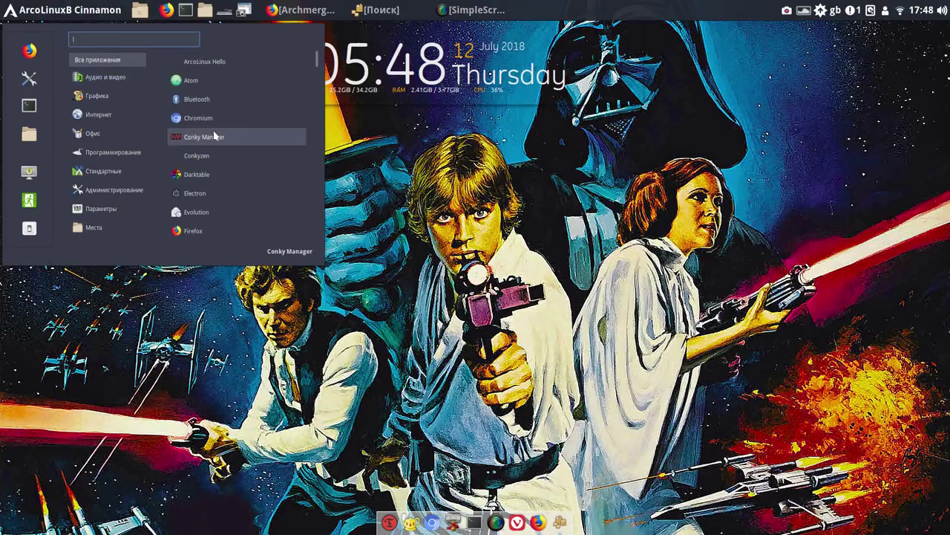
click(216, 137)
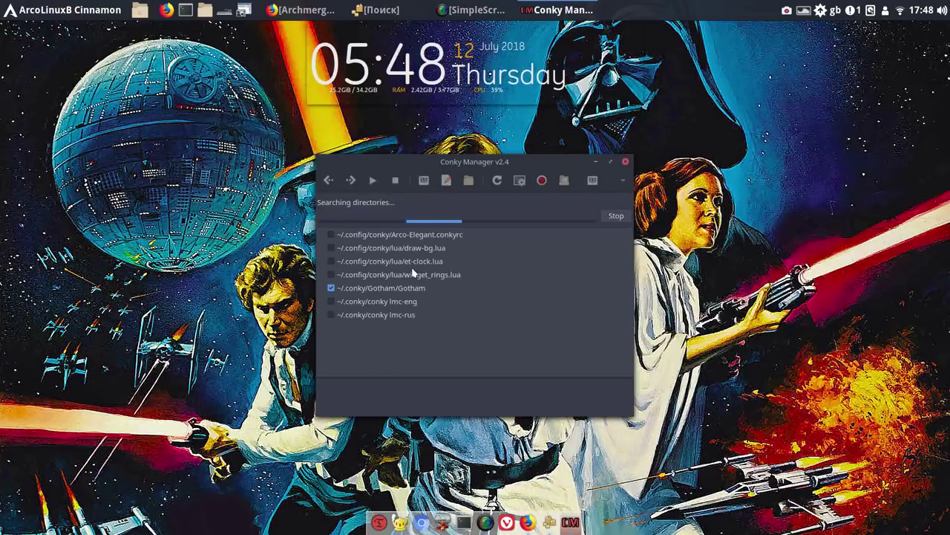
click(331, 274)
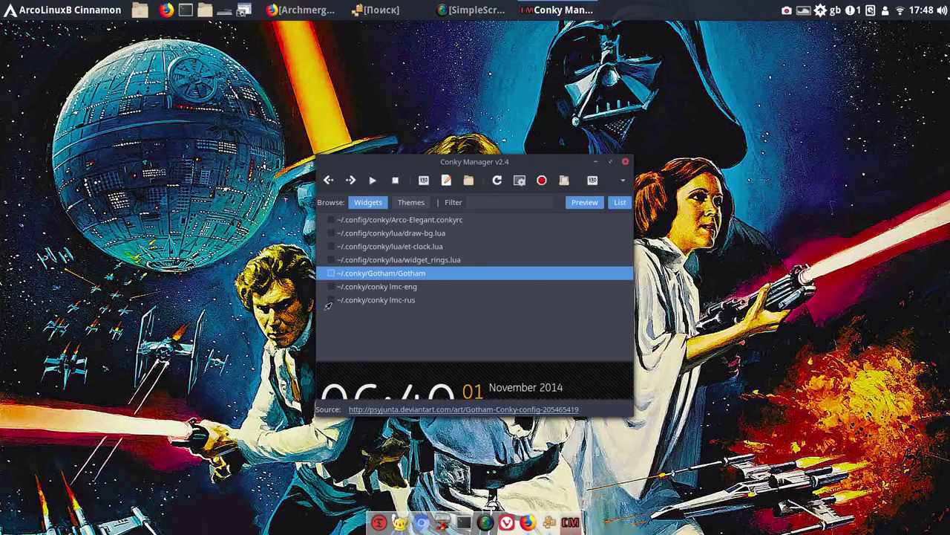
click(331, 299)
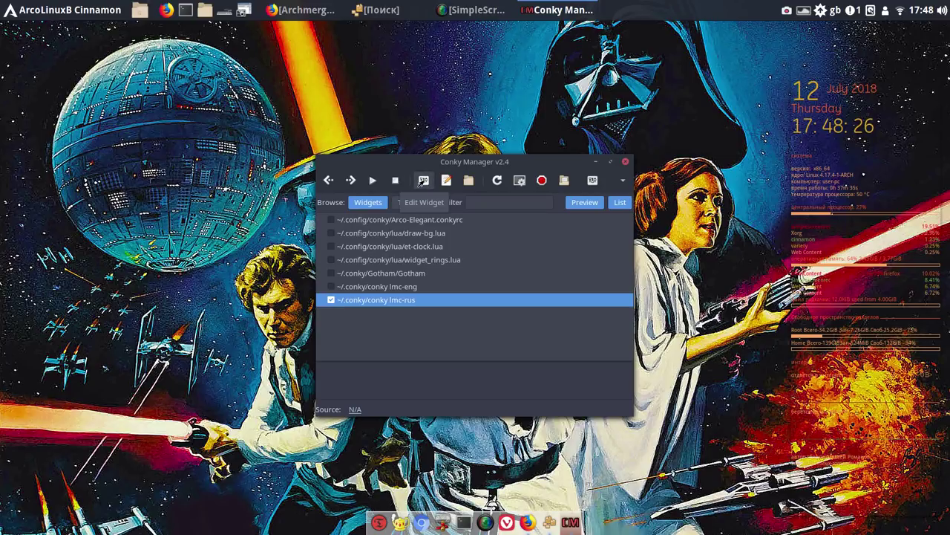
Open Conky Manager's Application Settings from the additional options list
click(421, 183)
click(620, 181)
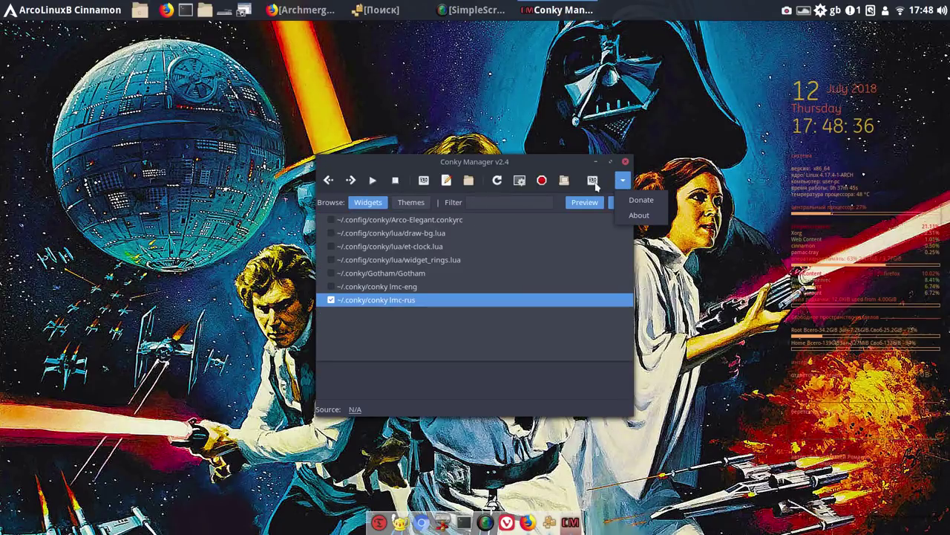
click(598, 185)
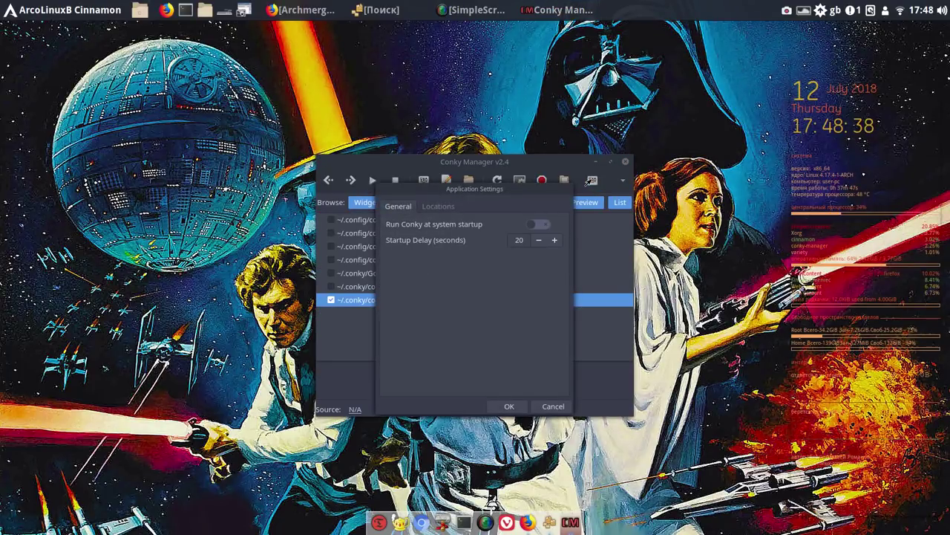
Enable 'Run Conky at system startup' with a 20-second delay, save, and move the window upper right
click(541, 226)
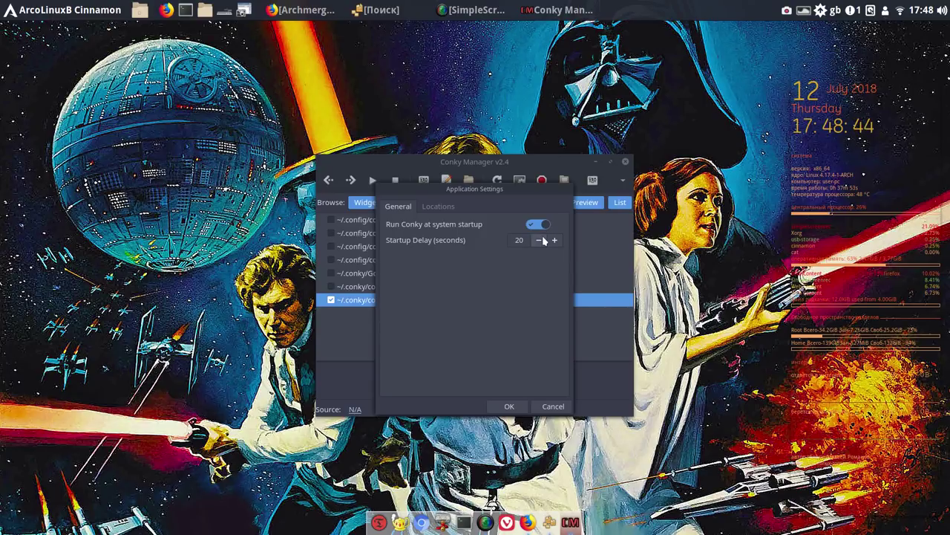
click(507, 408)
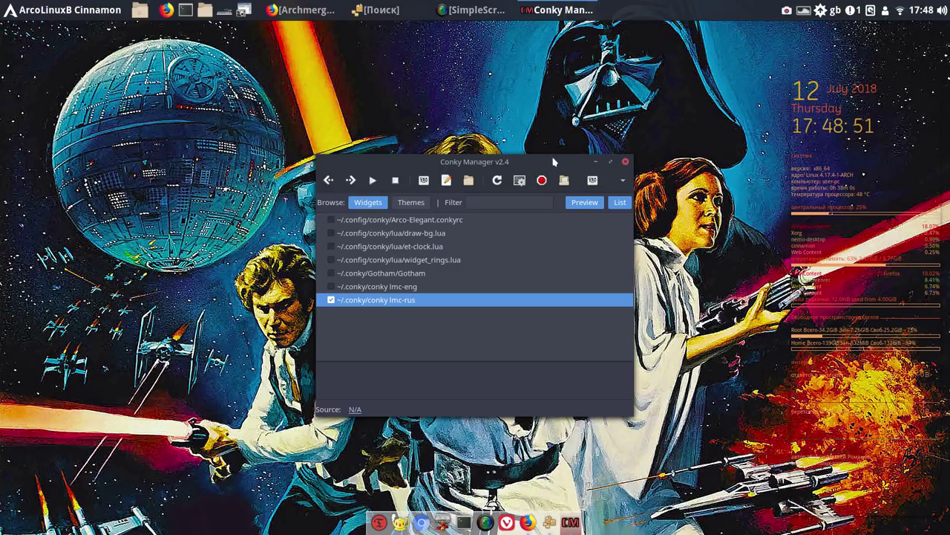
drag(553, 161, 673, 70)
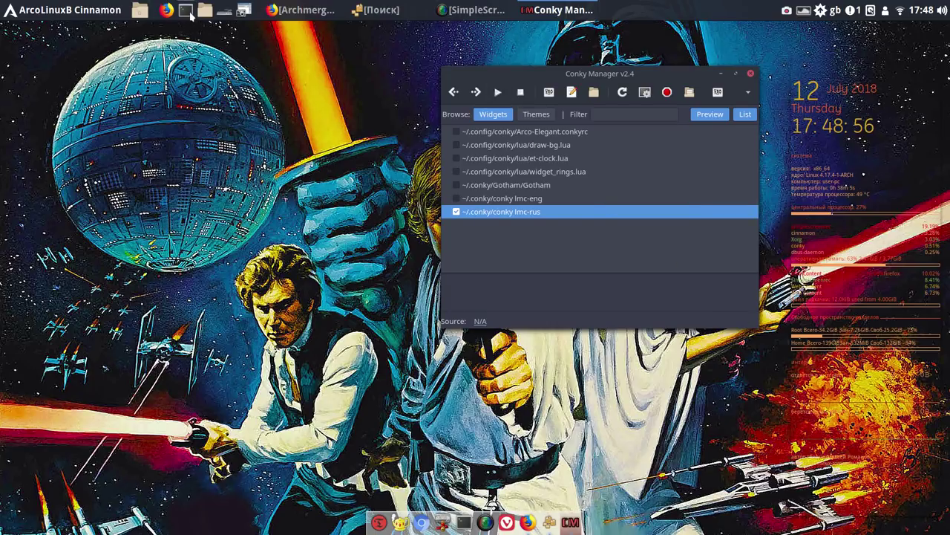
Open a terminal at the top-left and run ifconfig to see the wireless adapter's 192.168.1.4 address
click(187, 11)
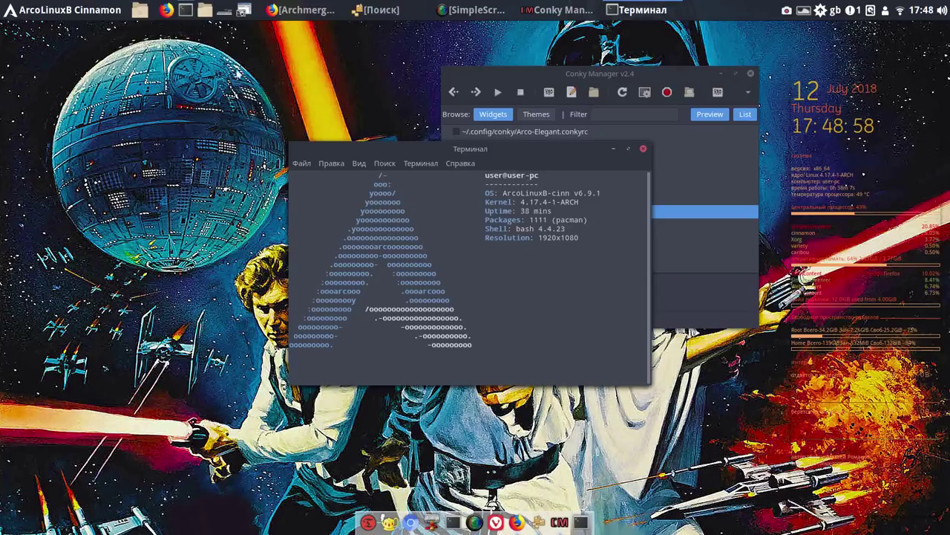
drag(325, 148, 93, 68)
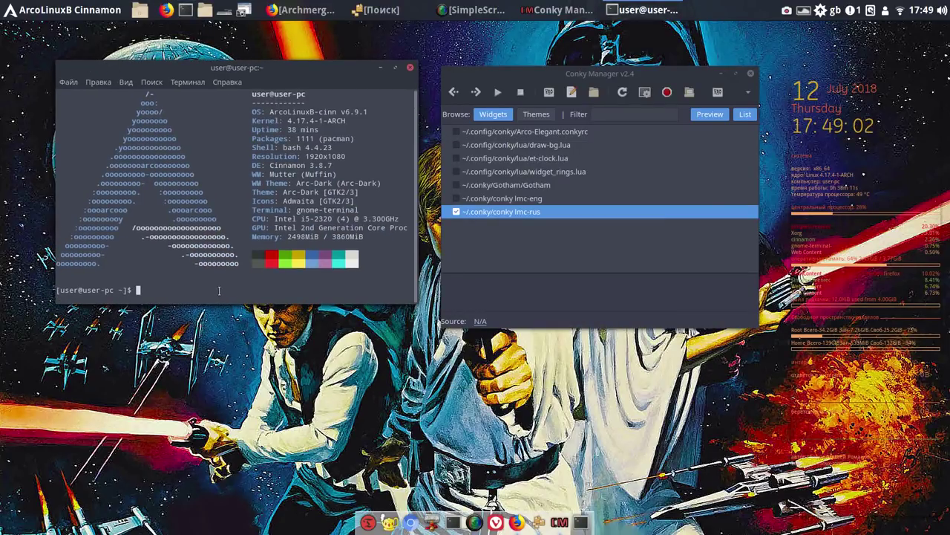
key(super+d)
key(super+d)
key(super+d)
key(super+d)
key(super+d)
key(super+d)
text(i)
key(super+d)
key(super+d)
text(fcon)
key(super+d)
key(super+d)
text(fig)
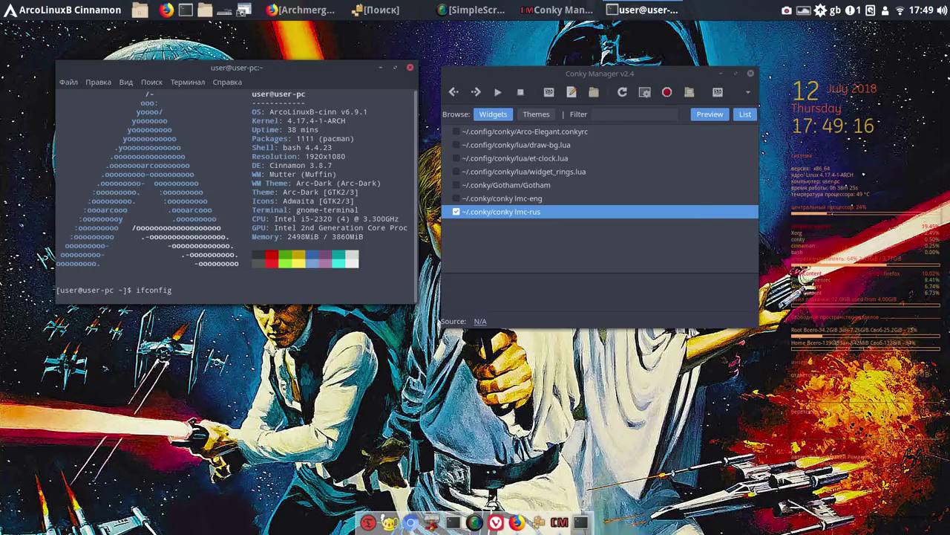
key(Return)
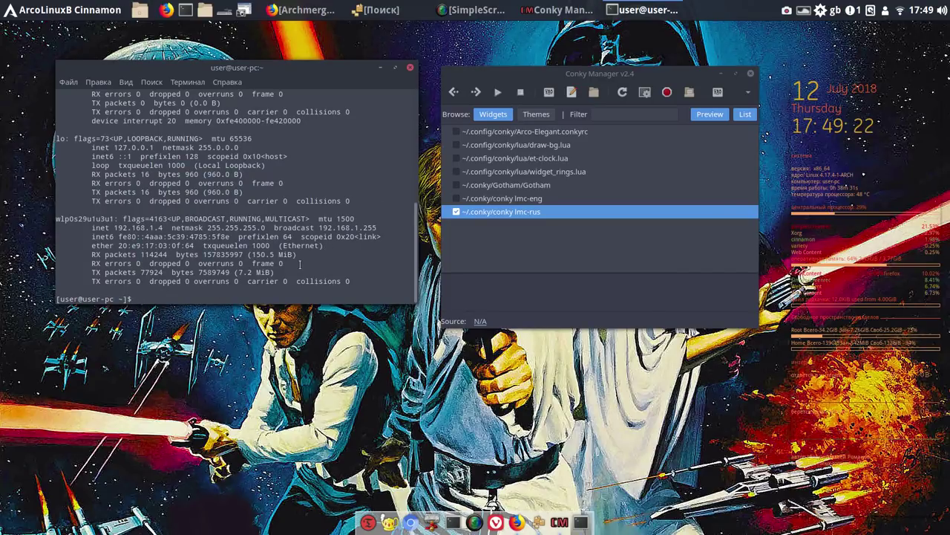
scroll(300, 263, up, 2)
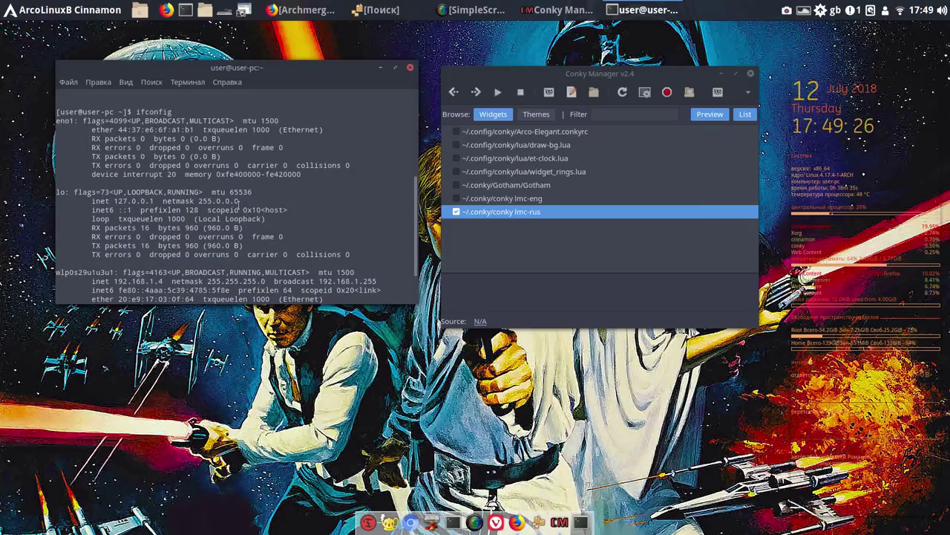
scroll(214, 197, down, 2)
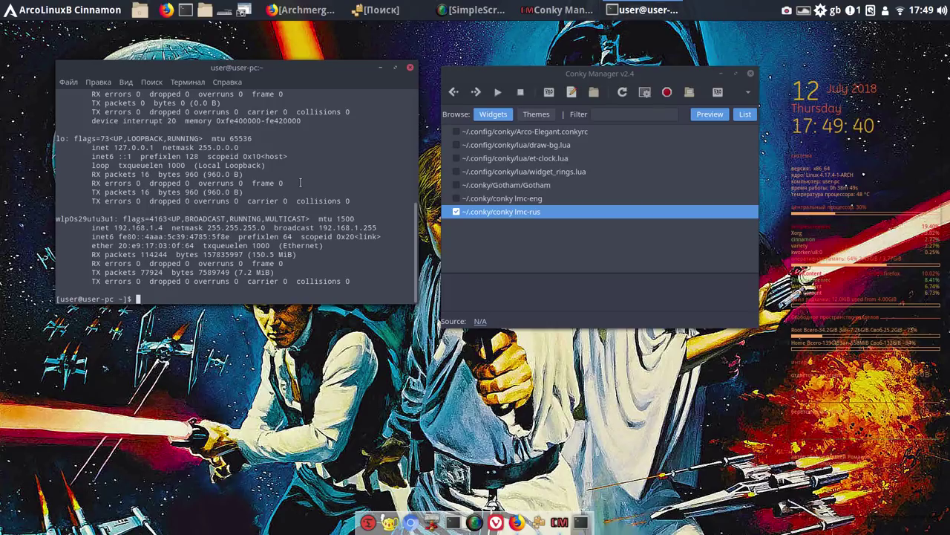
Choose Endless Shapes under Backgrounds in the desktop background settings, then close them
right_click(658, 50)
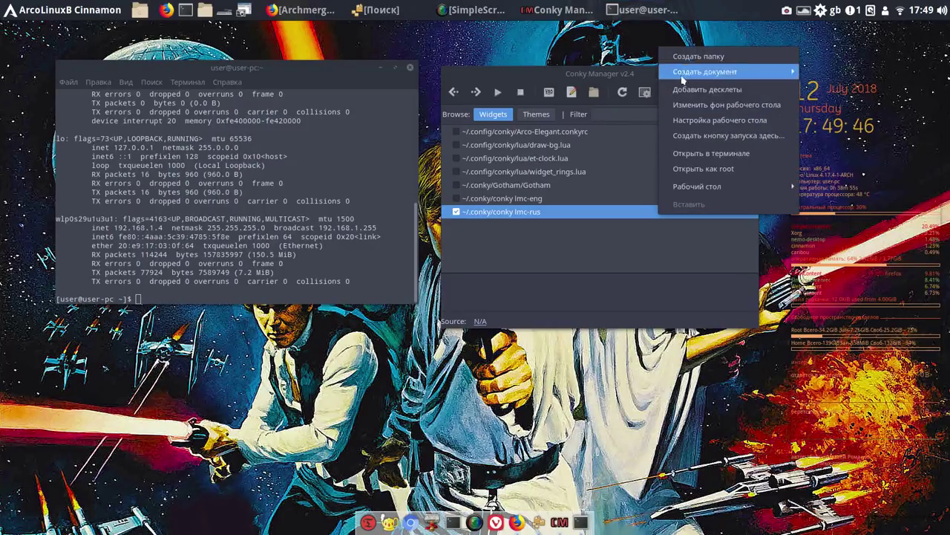
click(696, 106)
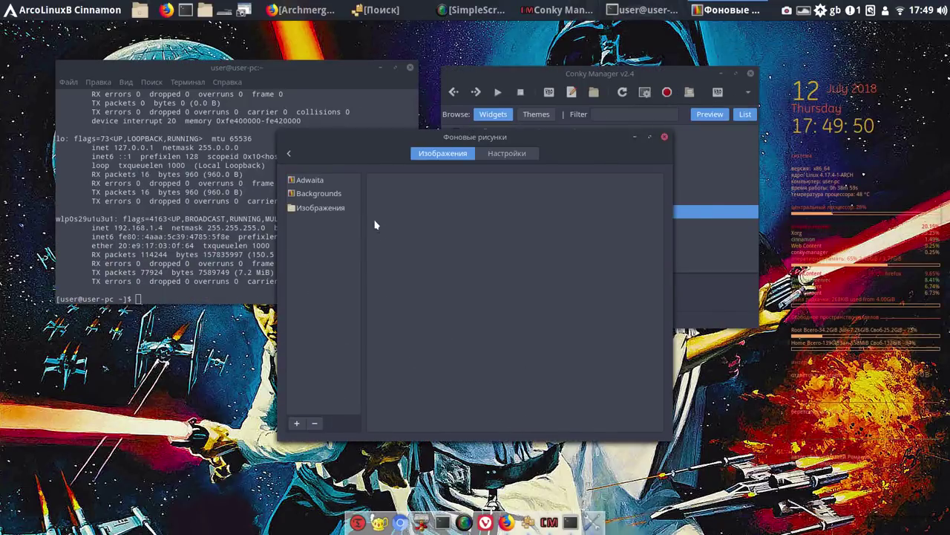
click(321, 208)
click(313, 196)
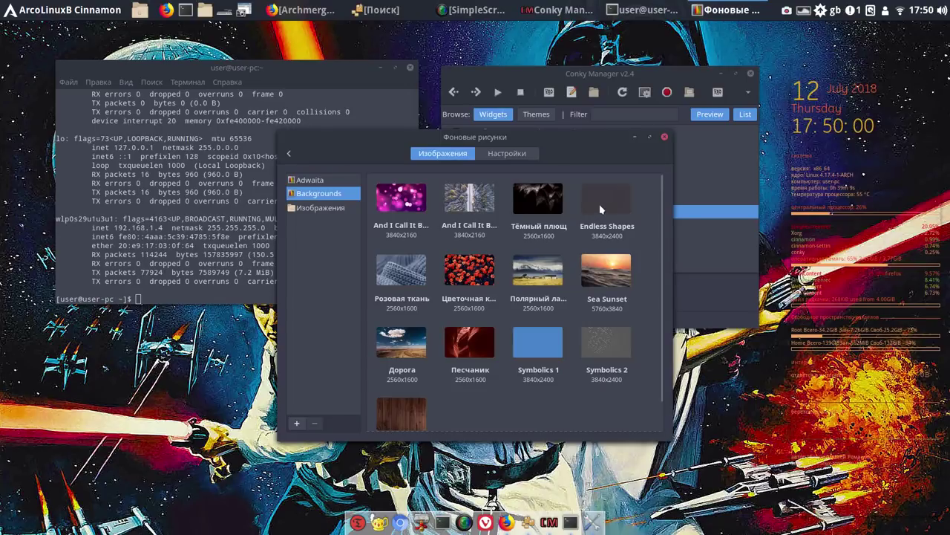
click(599, 211)
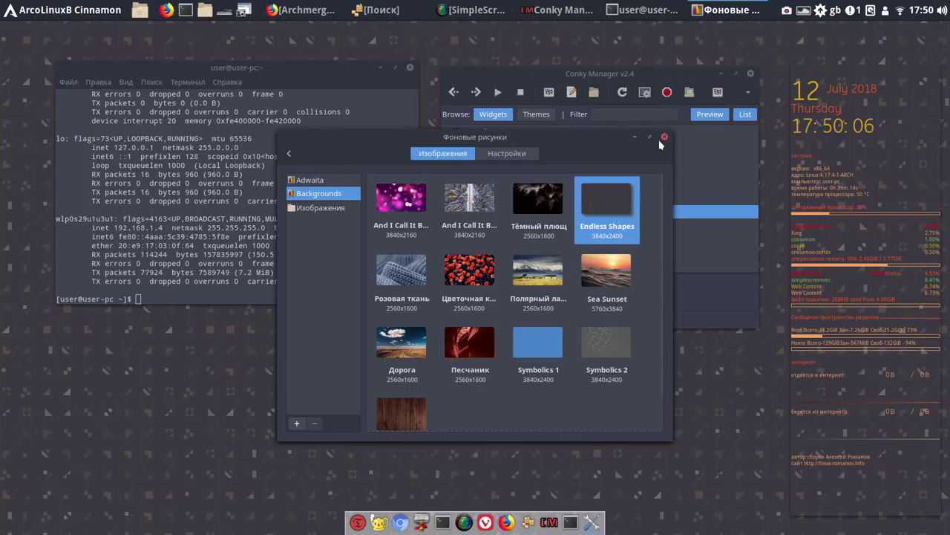
click(664, 136)
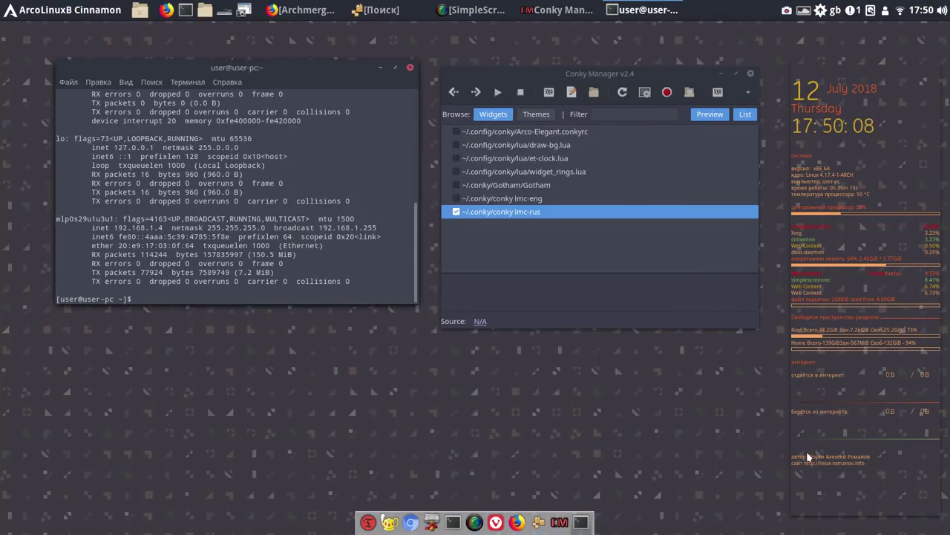
Open the embedded Linux Mint video from the linux-romanov.info tab on YouTube, then minimize Firefox
click(296, 10)
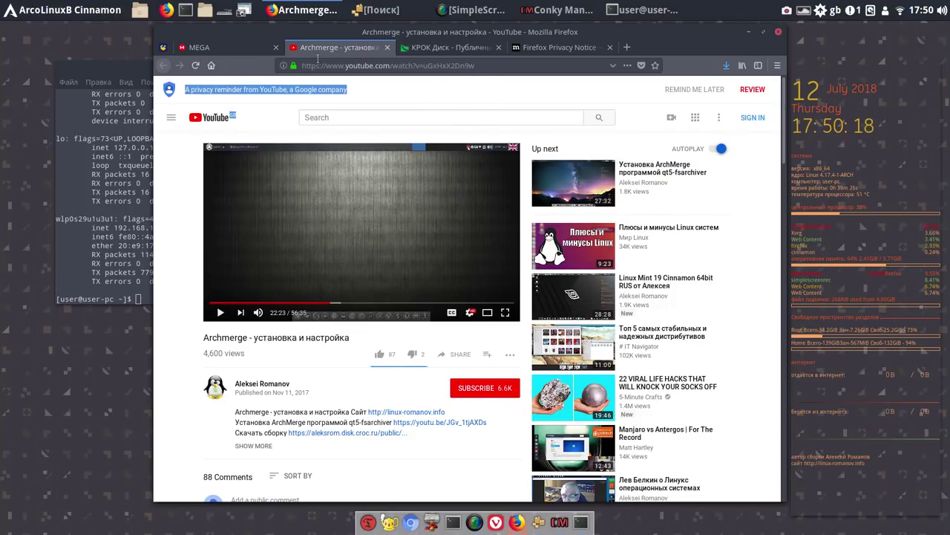
click(447, 49)
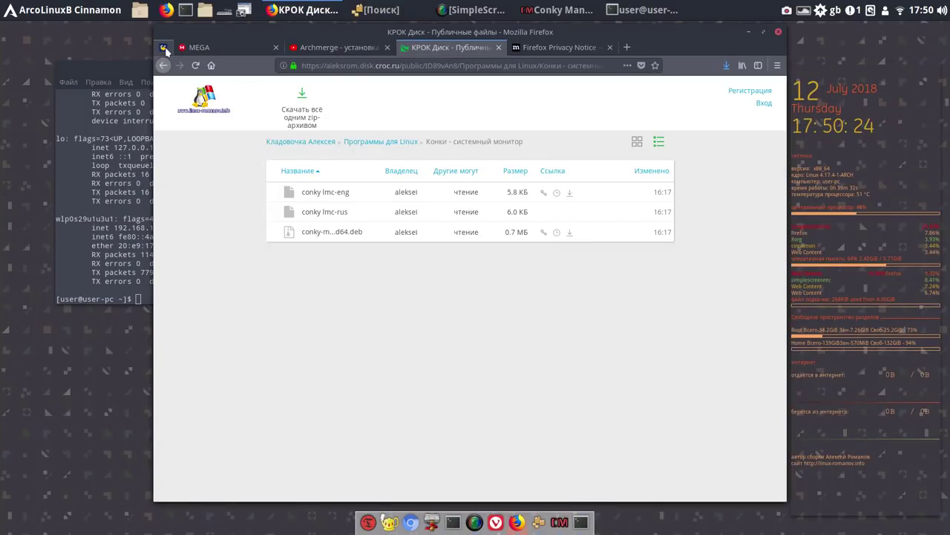
click(164, 48)
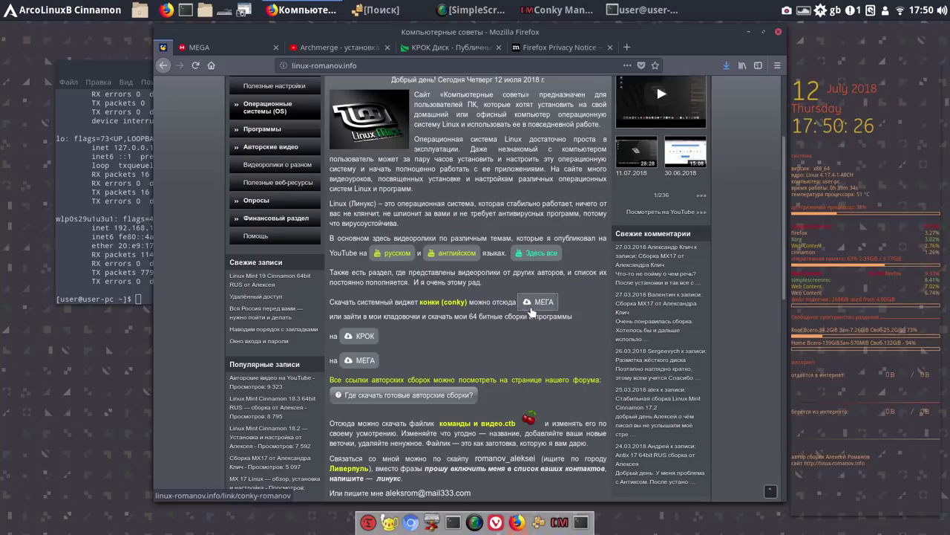
scroll(459, 359, down, 5)
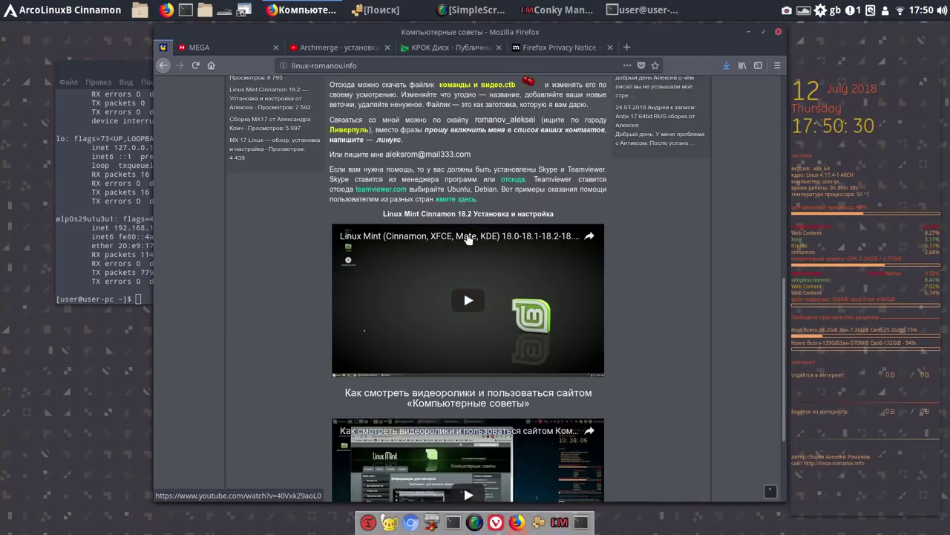
click(468, 242)
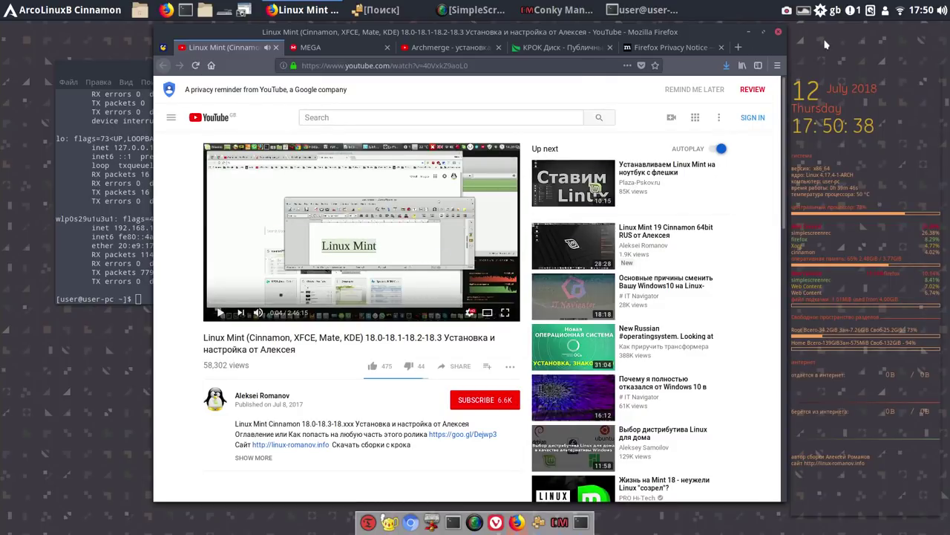
click(747, 33)
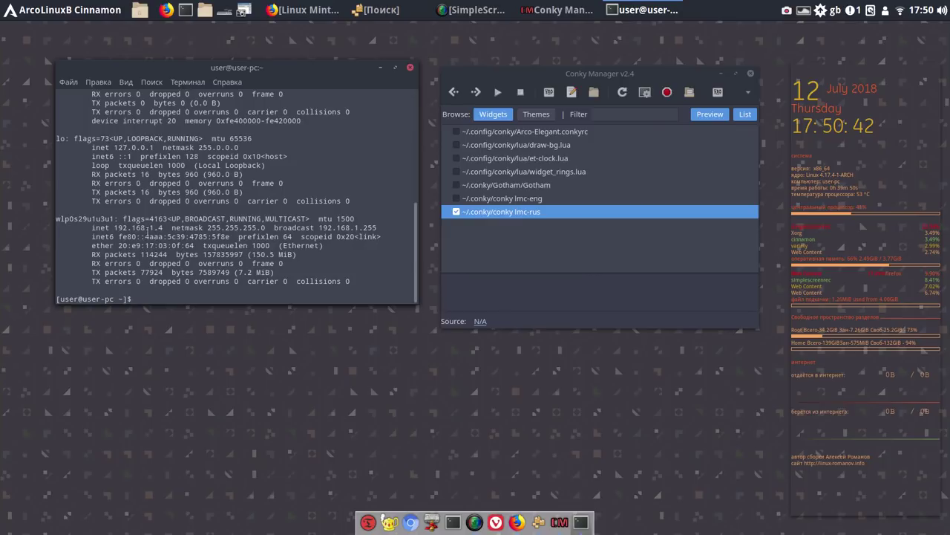
Copy the wireless interface name wlp0s29u1u3u1 from the ifconfig output
scroll(148, 297, up, 2)
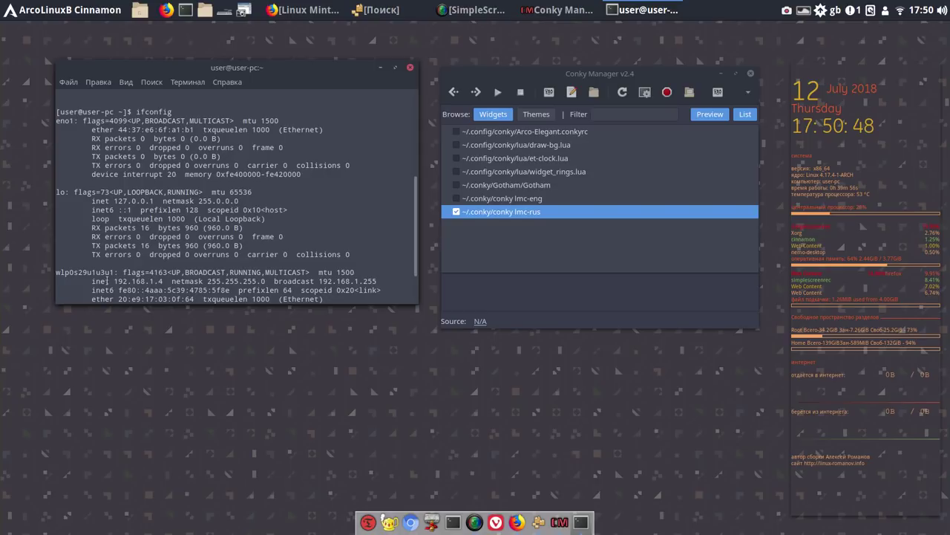
drag(115, 273, 54, 272)
right_click(83, 277)
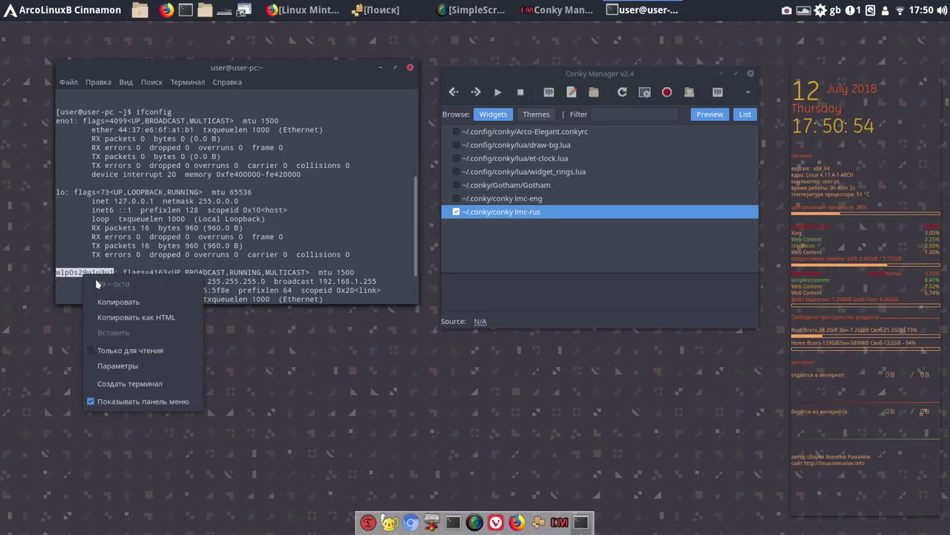
click(118, 301)
key(super+d)
key(super+d)
Replace wlan0 with wlp0s29u1u3u1 in the lmc-rus widget's Network settings, apply, and close
click(548, 92)
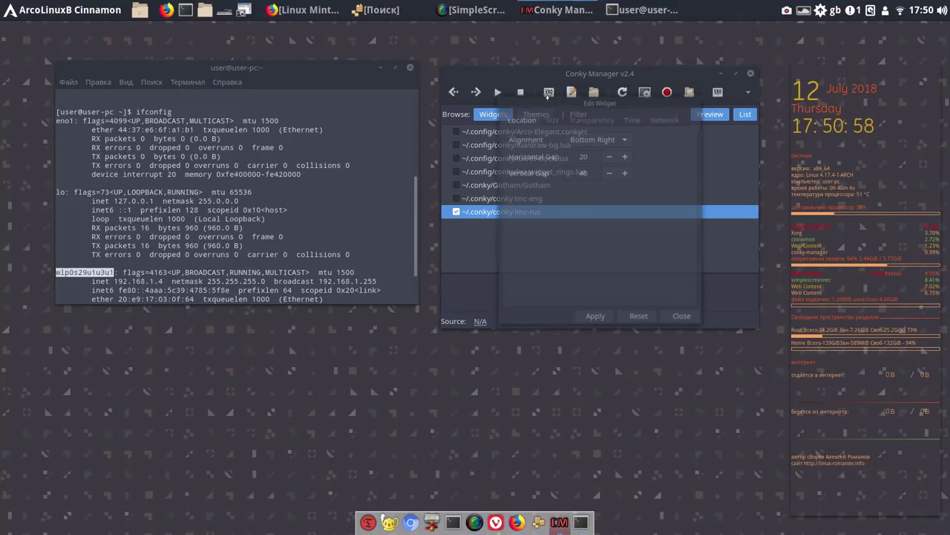
click(666, 120)
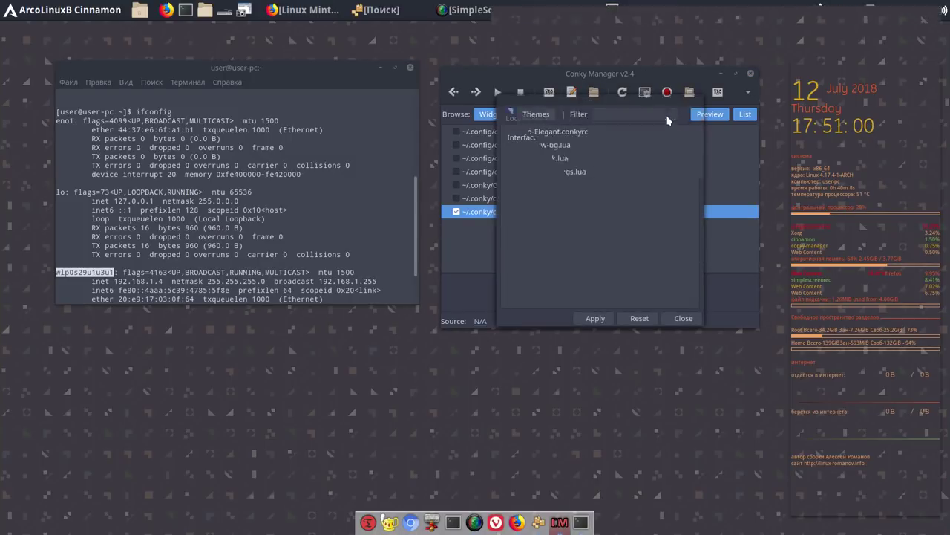
click(594, 141)
double_click(594, 139)
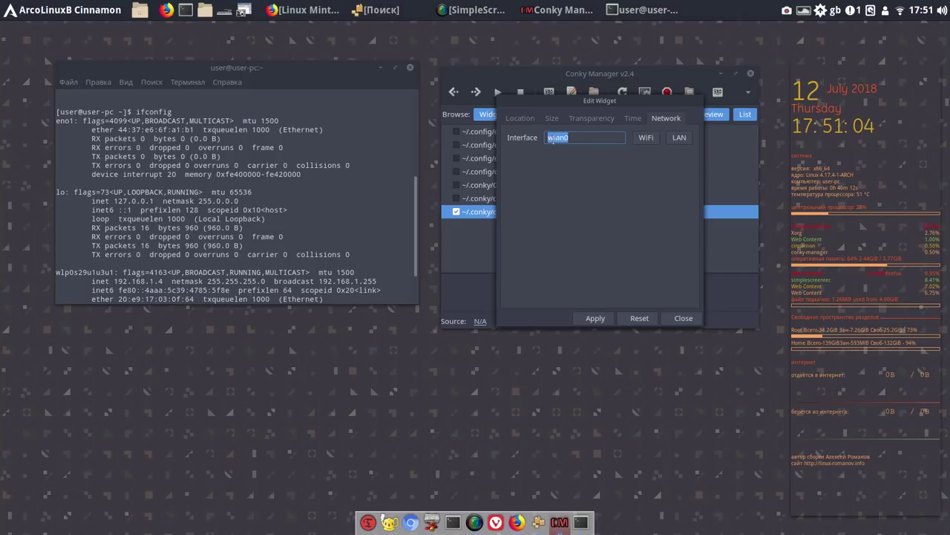
right_click(560, 139)
click(584, 175)
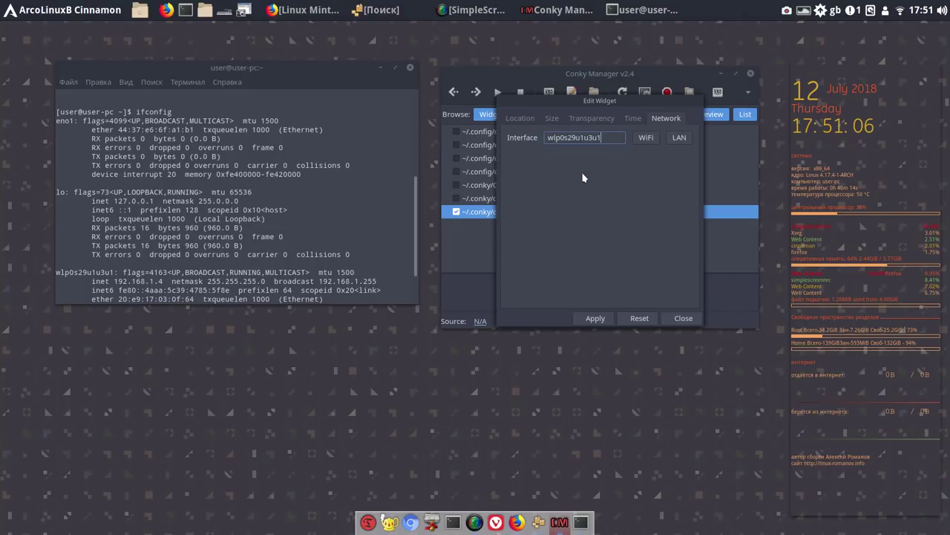
click(598, 319)
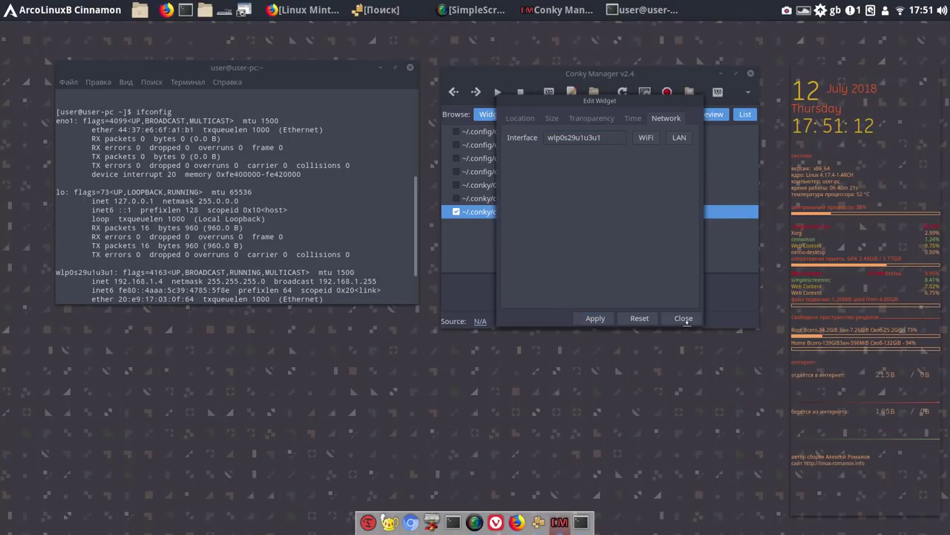
click(684, 319)
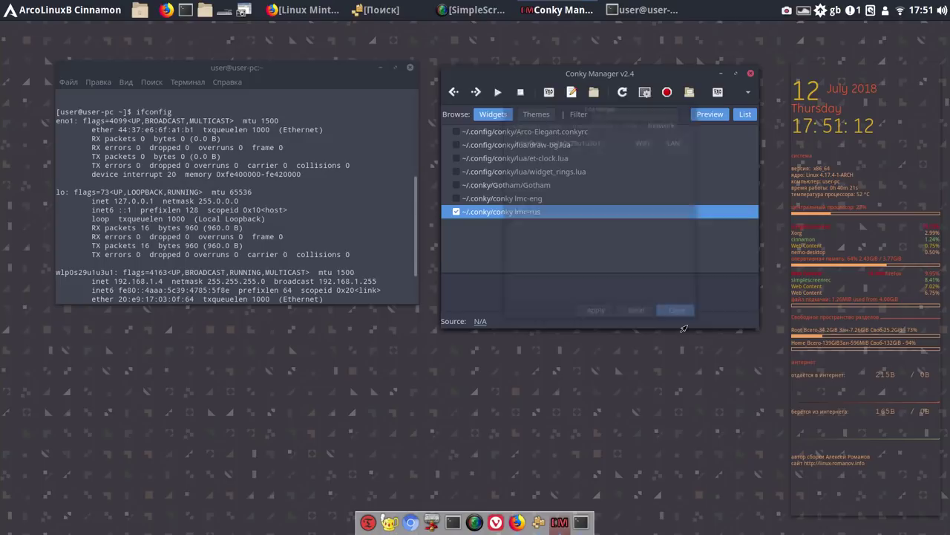
Close the terminal and Conky Manager, then restore Firefox shifted slightly left
click(410, 70)
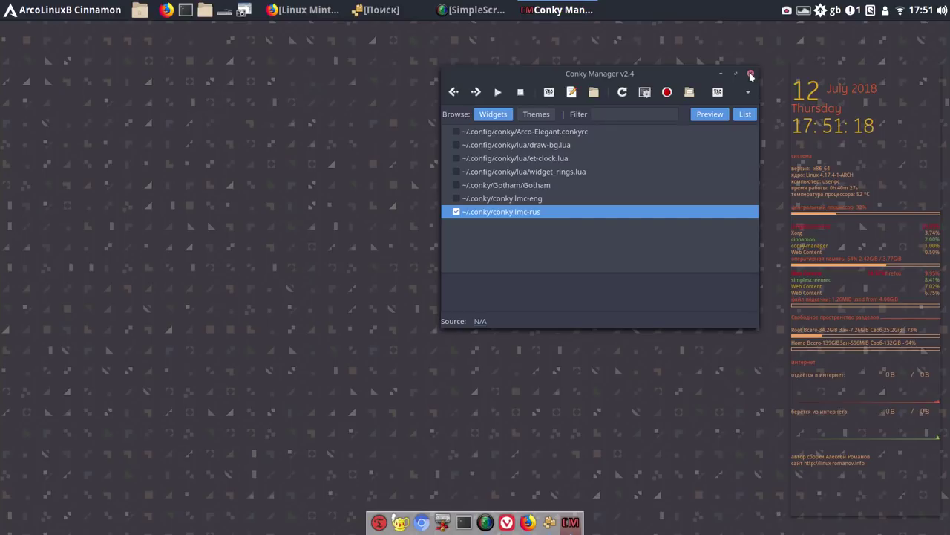
click(751, 75)
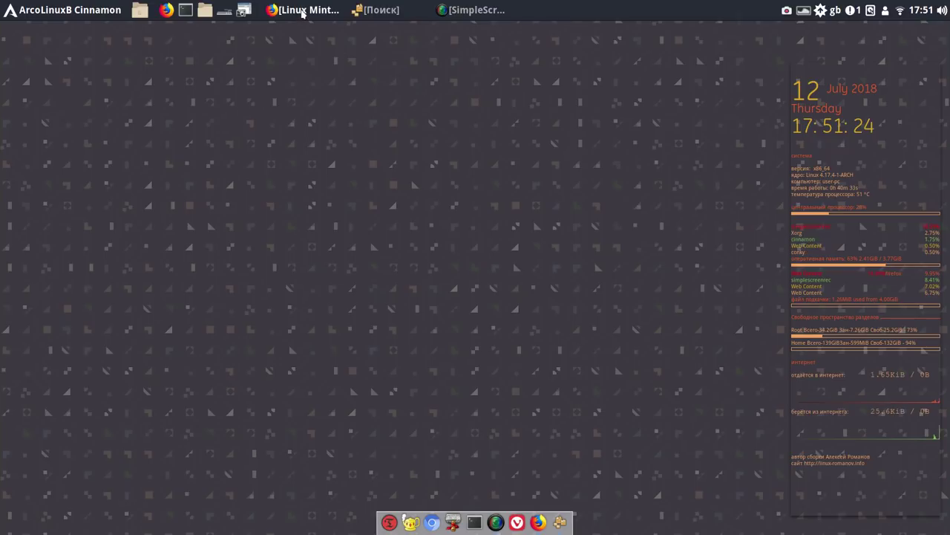
click(303, 16)
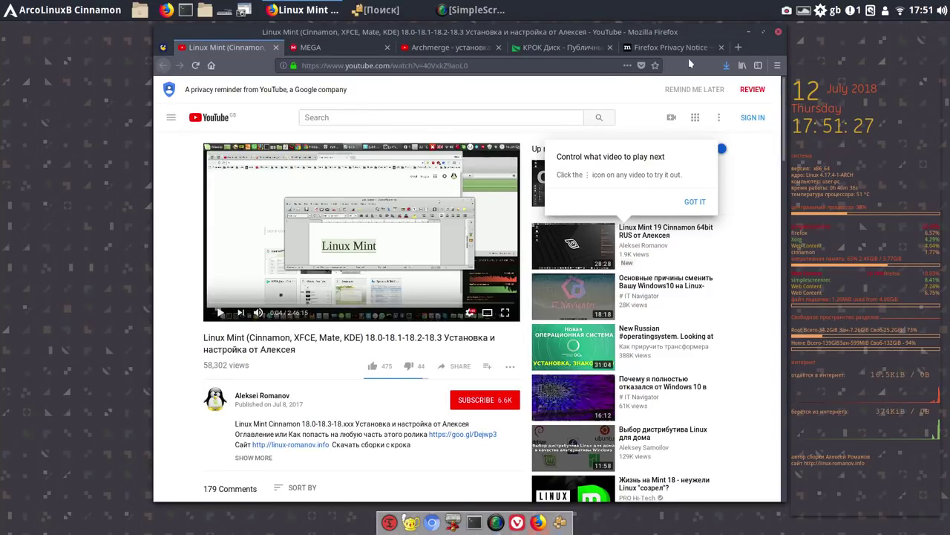
drag(688, 36, 620, 32)
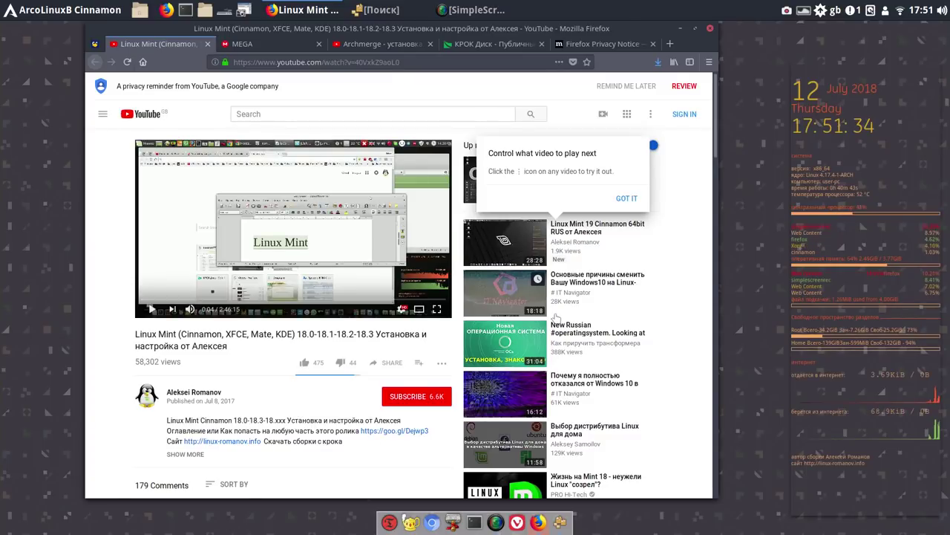
Open the New Russian #operatingsystem video, mute it, and close the browser
click(516, 334)
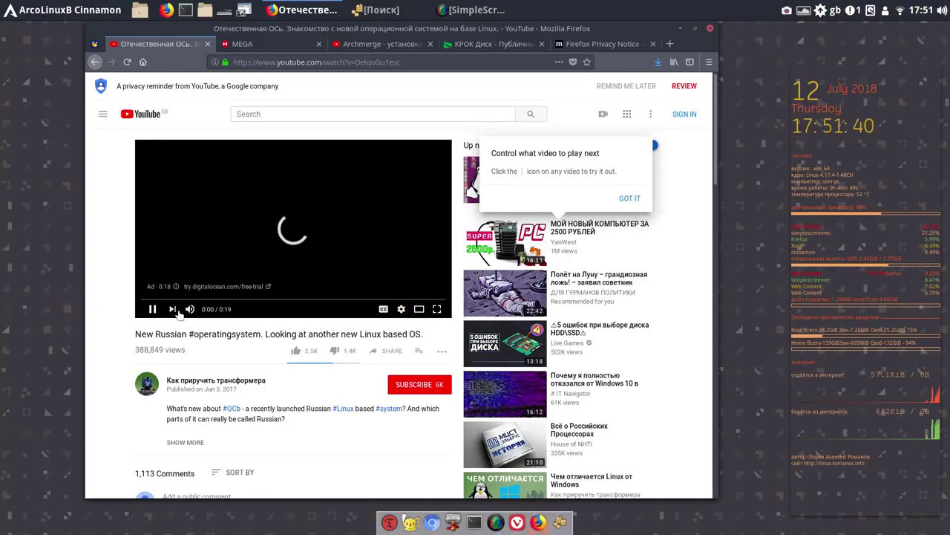
click(191, 309)
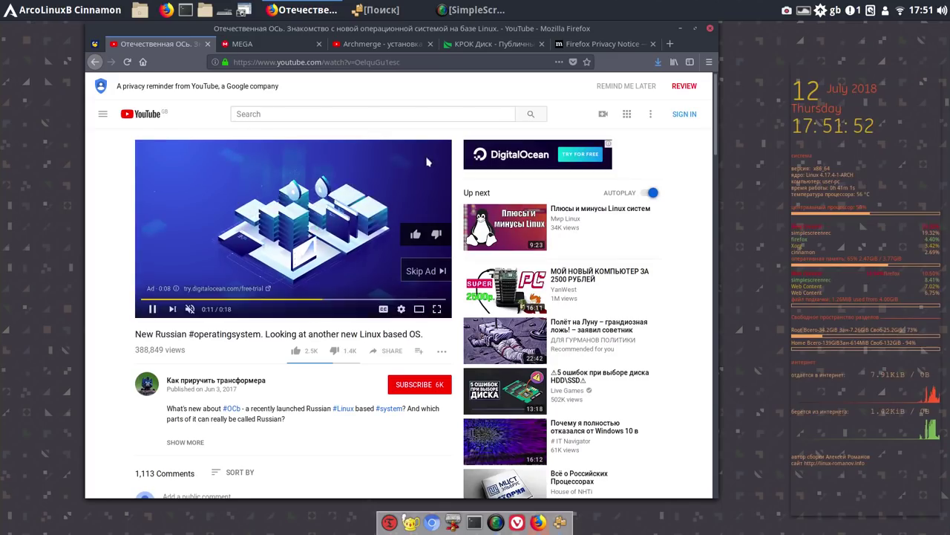
click(710, 30)
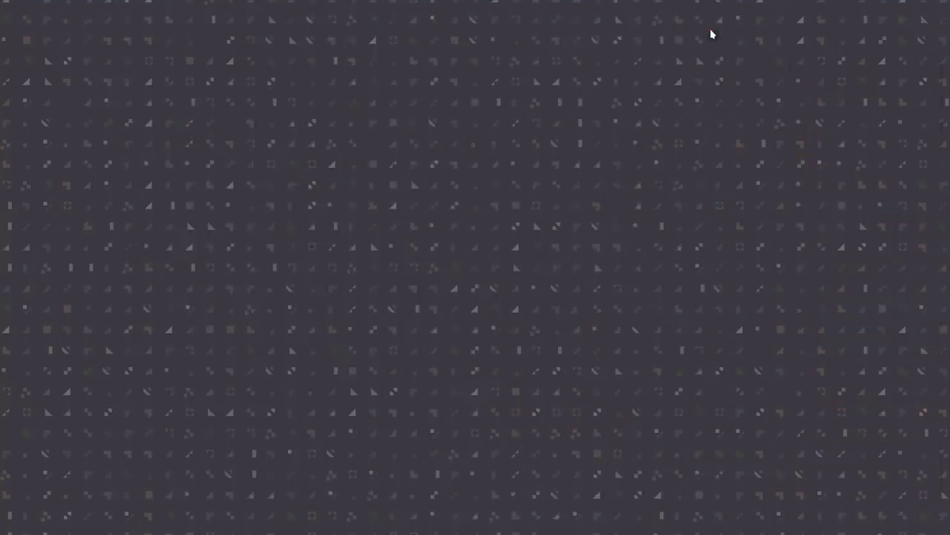
Close Firefox with all its tabs, then restore and close the Pamac Поиск window
click(710, 29)
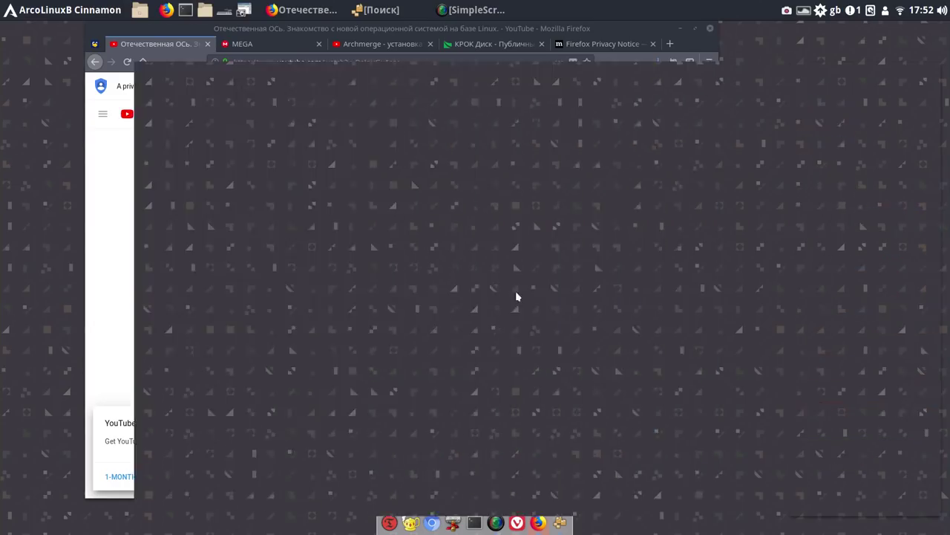
key(alt+F4)
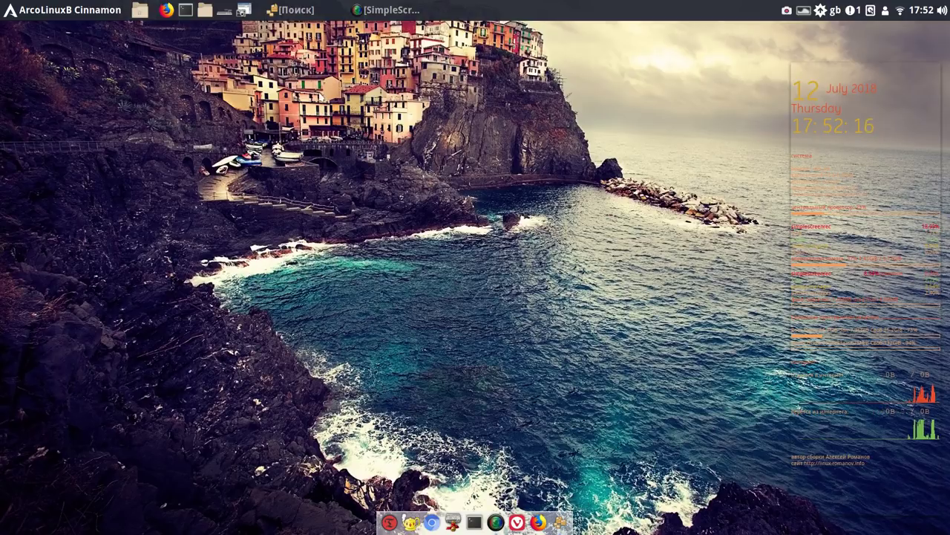
click(306, 13)
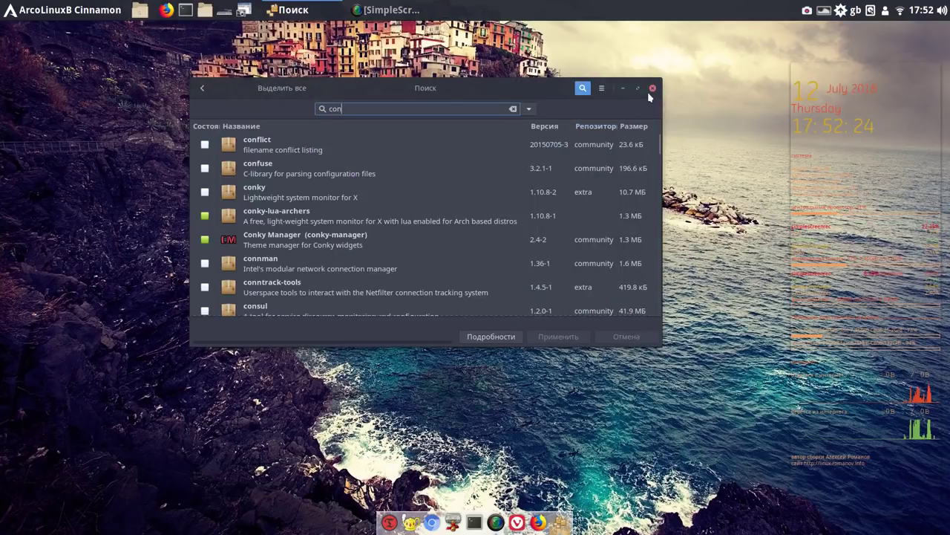
click(653, 88)
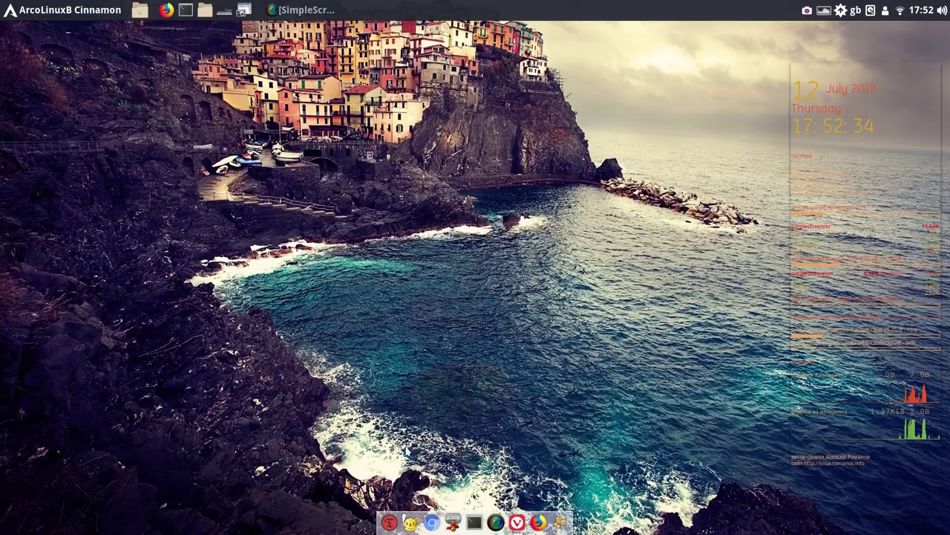
Launch Timeshift with the administrator password, relaunching once, and move its window higher
click(390, 520)
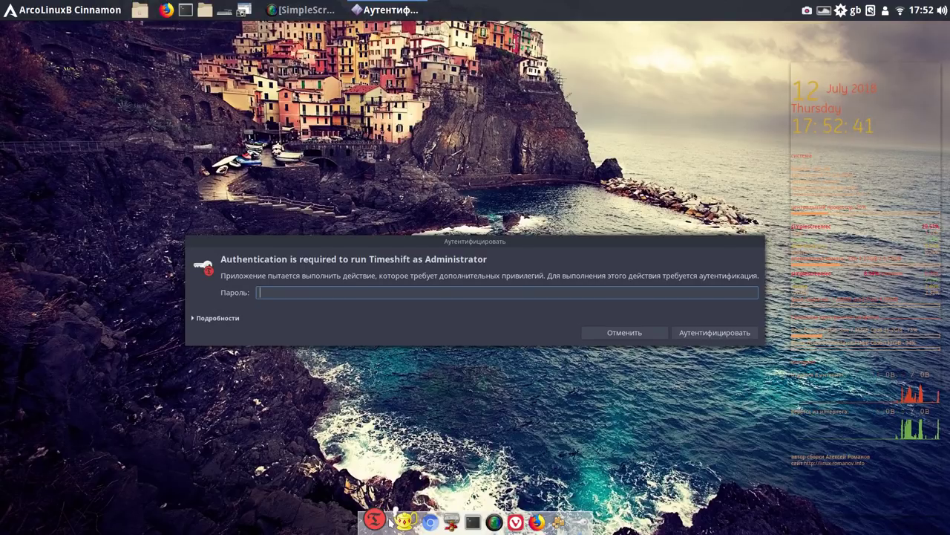
text(*)
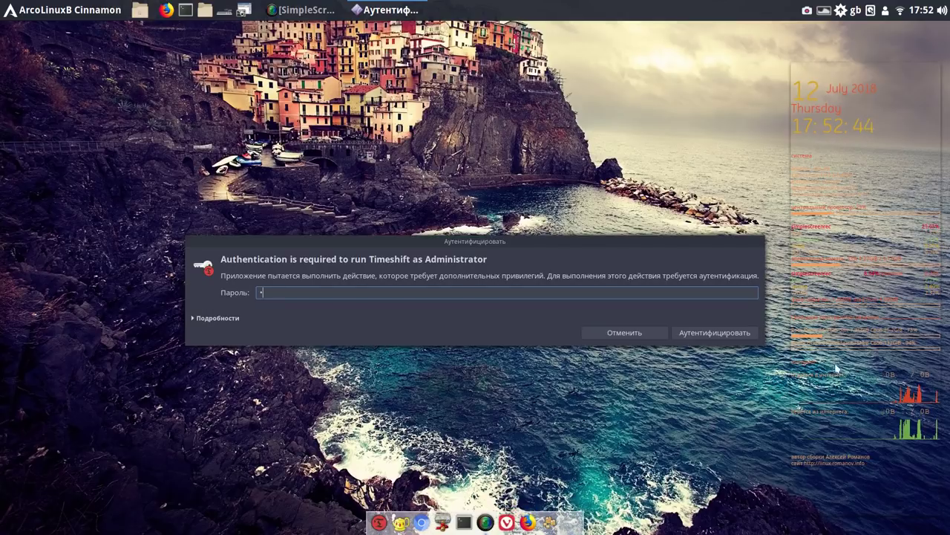
click(700, 334)
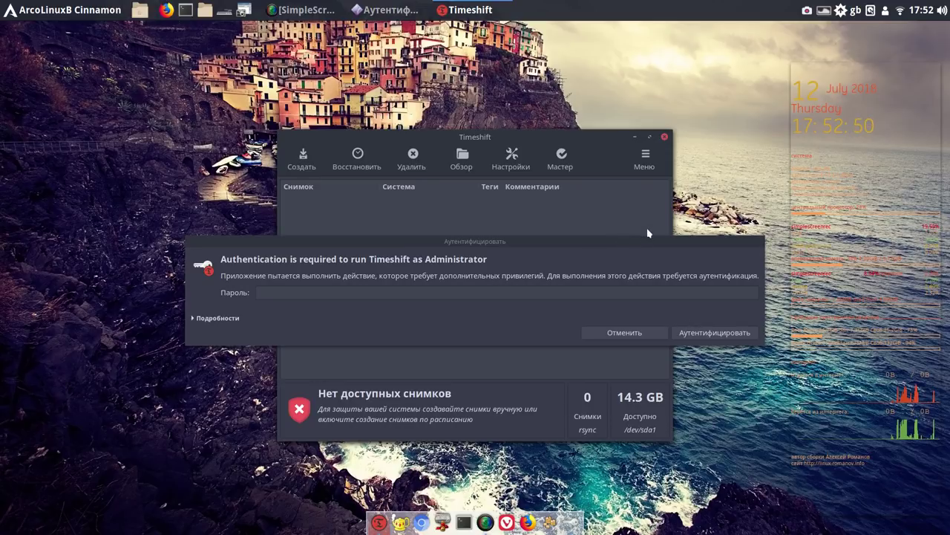
click(665, 137)
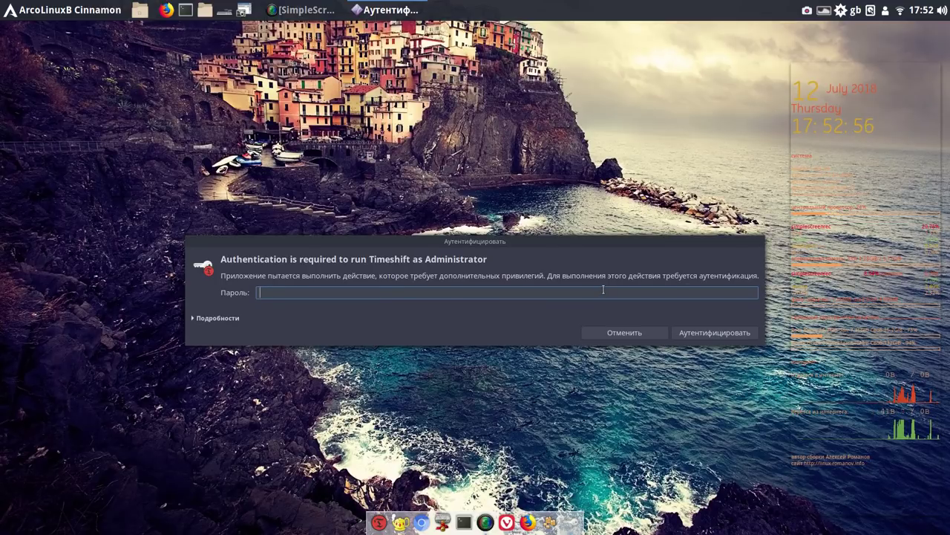
text(*)
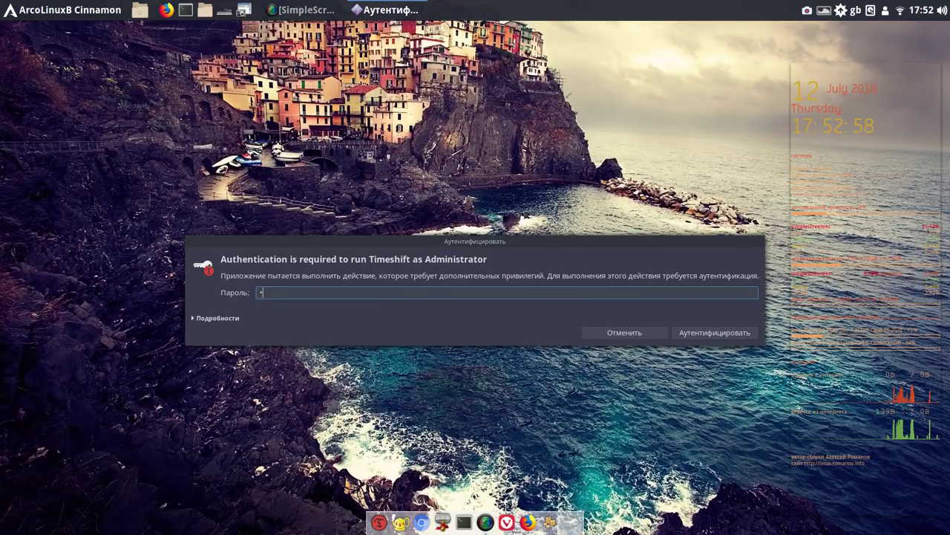
click(732, 332)
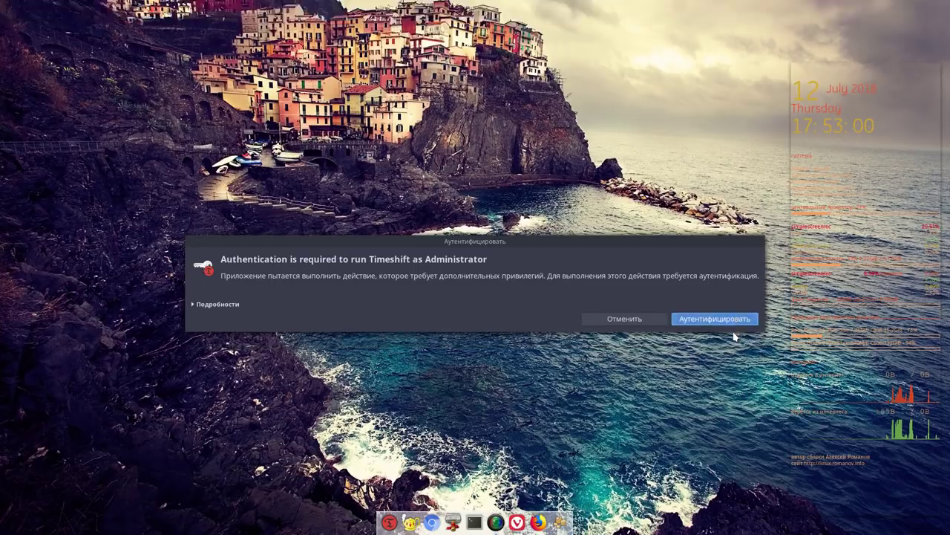
drag(601, 138, 528, 69)
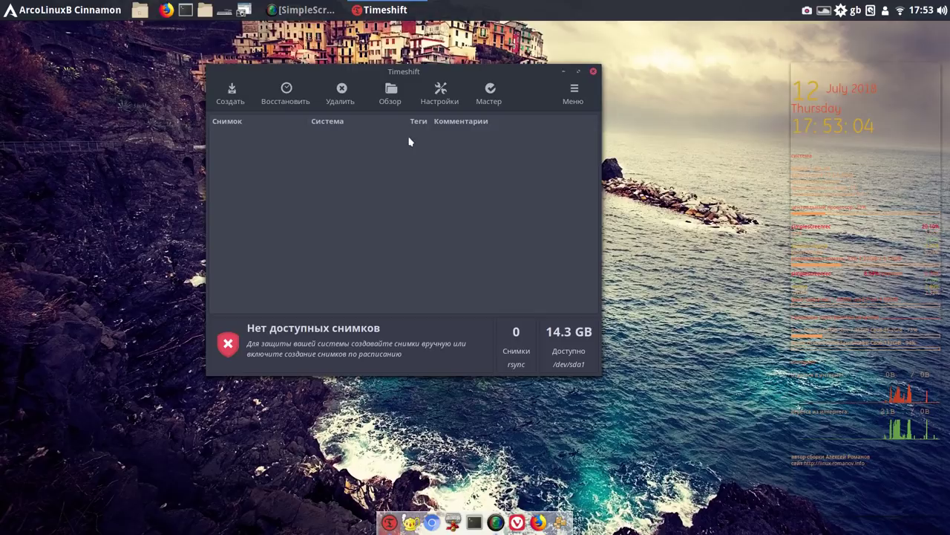
Run the Мастер wizard keeping RSYNC, select sda8 as the snapshot location, and finish
click(495, 90)
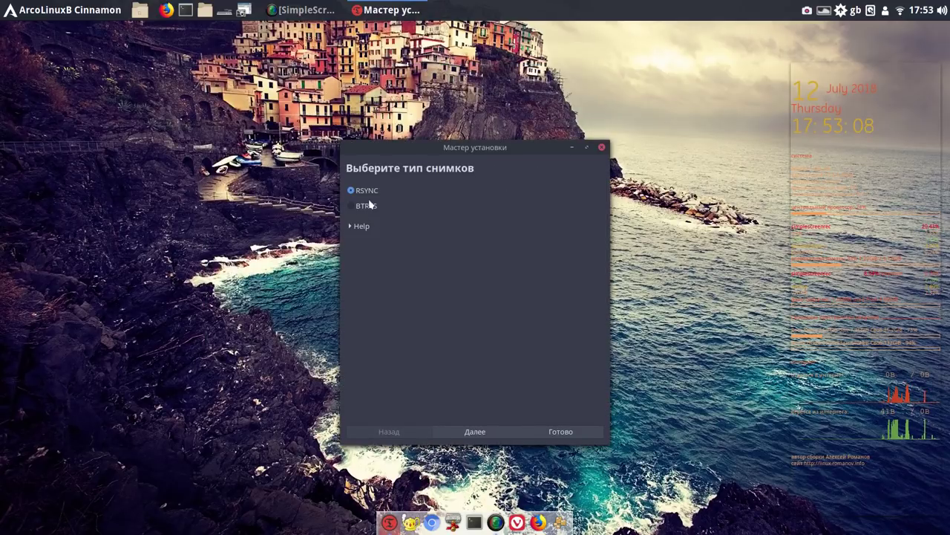
click(487, 436)
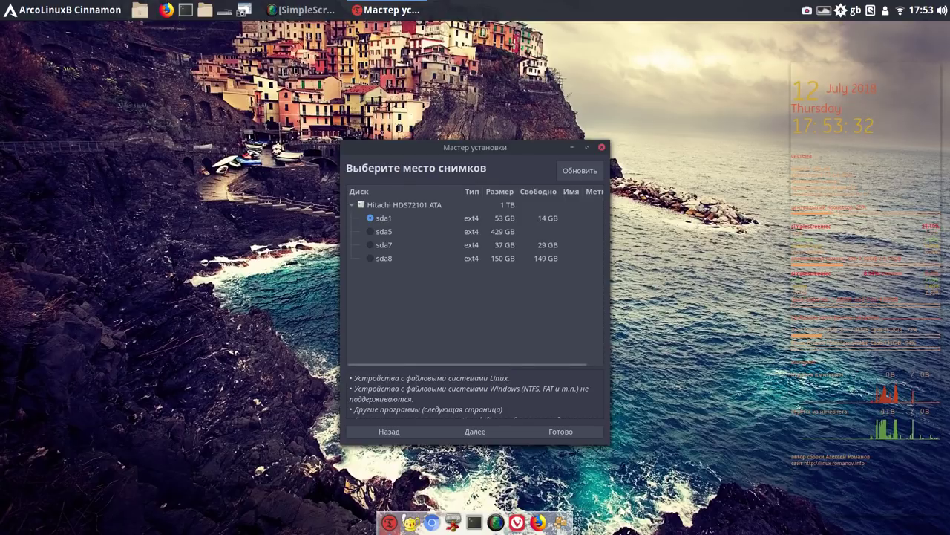
click(372, 257)
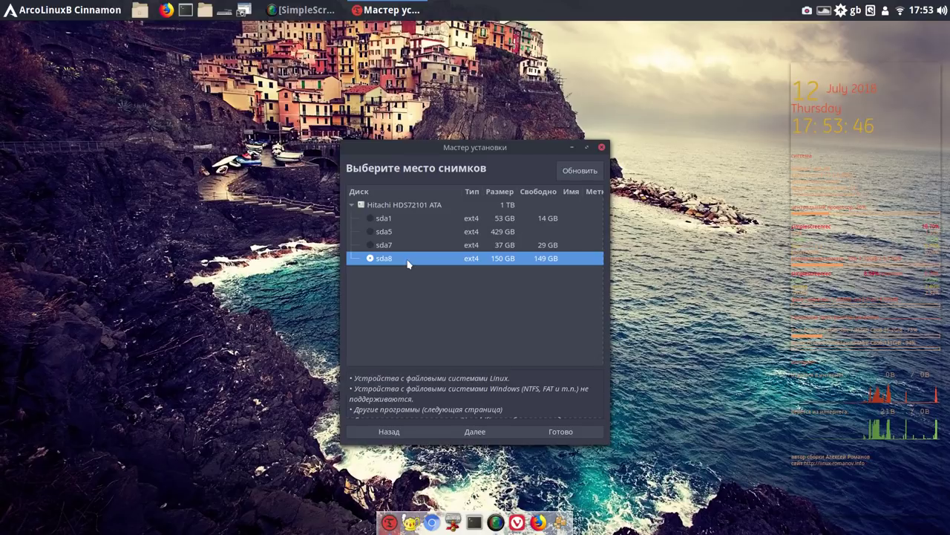
click(494, 432)
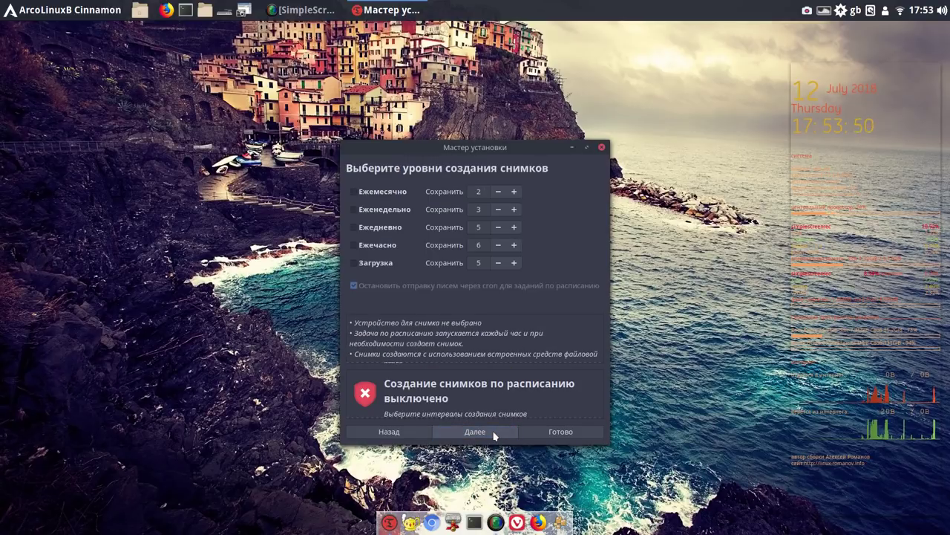
click(578, 434)
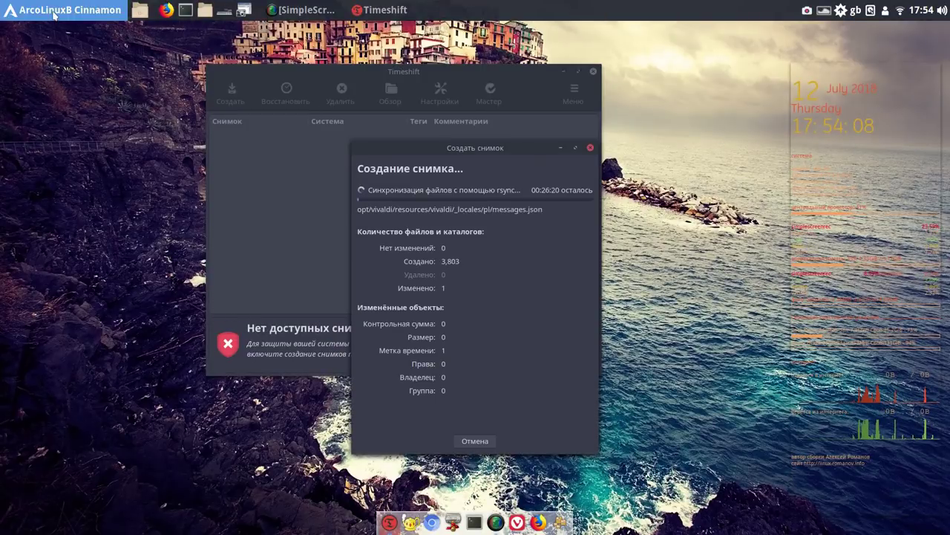
Launch Geany from the applications menu and place the cursor on line 1
click(53, 12)
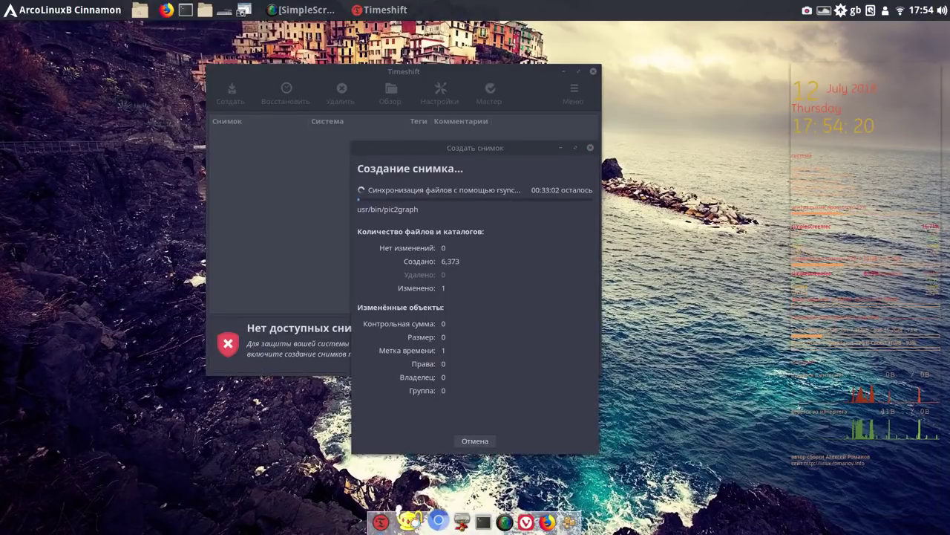
click(410, 521)
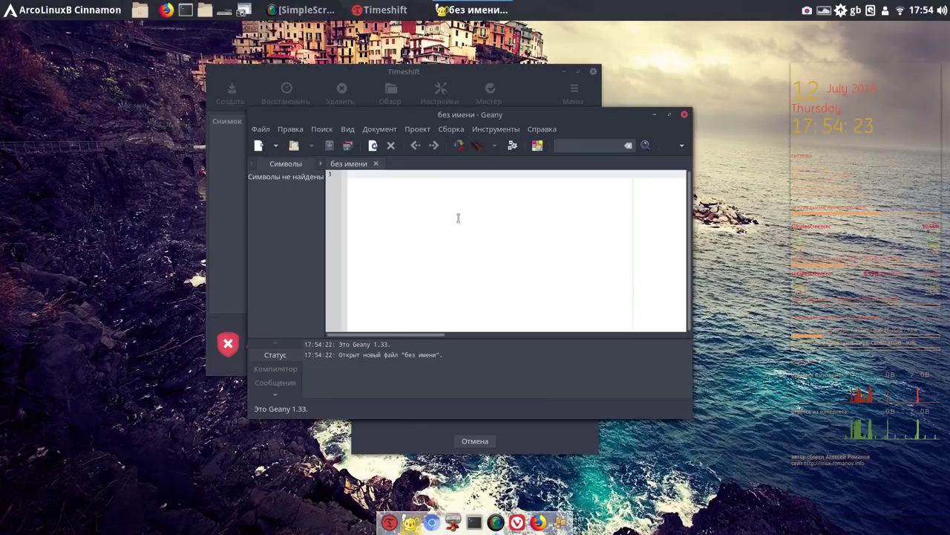
click(475, 180)
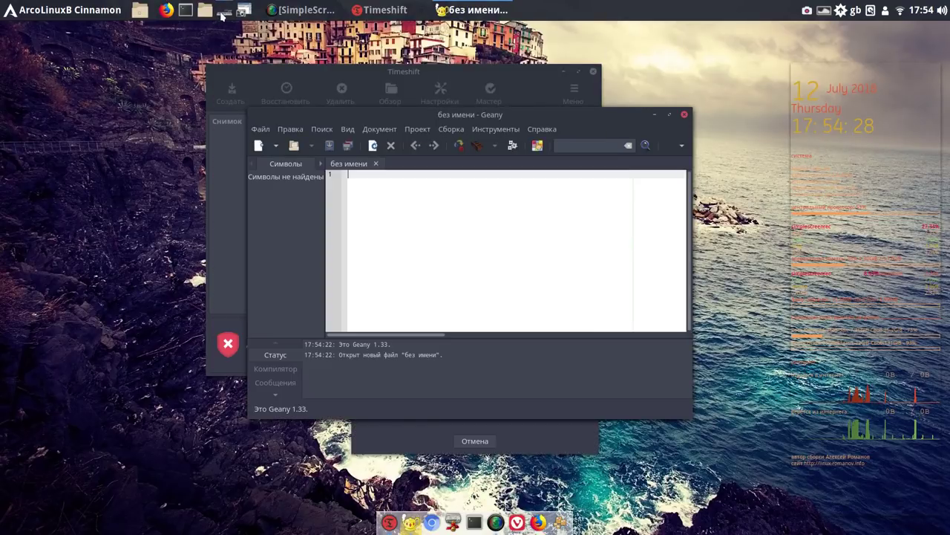
Open the on-screen keyboard, toggle capitals, close it, and dismiss a panel launcher's menu
click(221, 13)
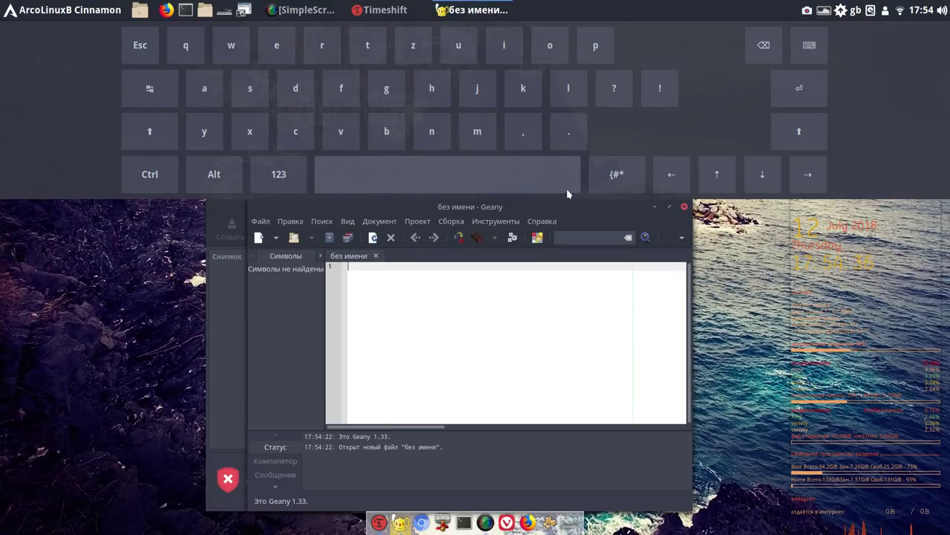
click(151, 138)
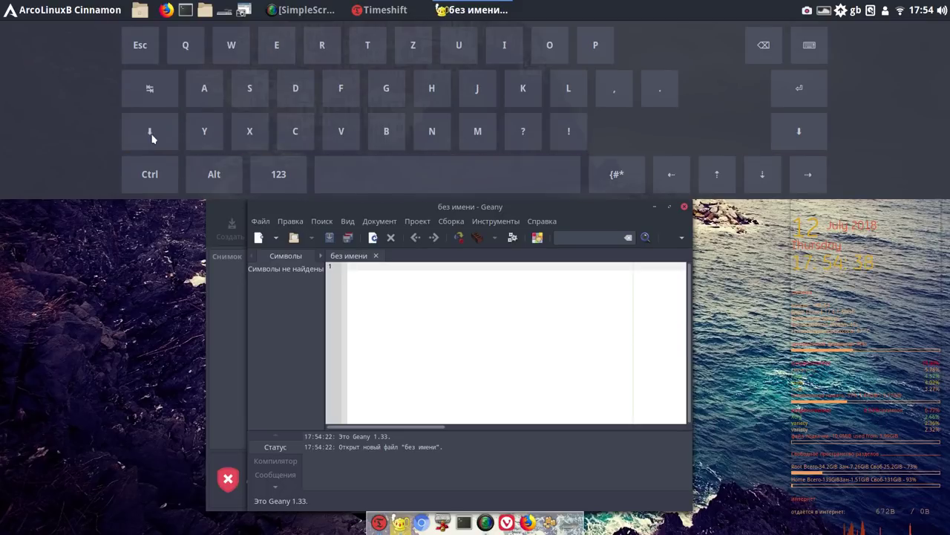
click(152, 138)
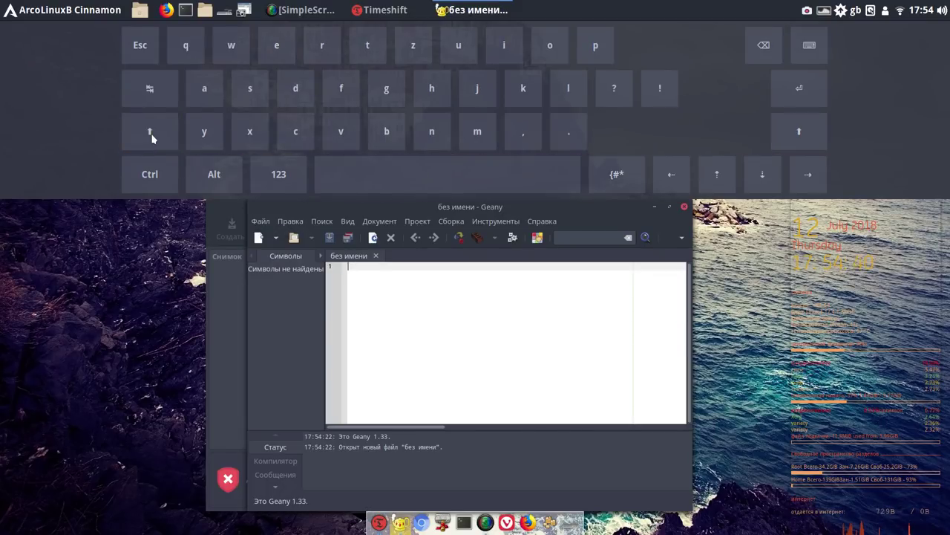
click(152, 49)
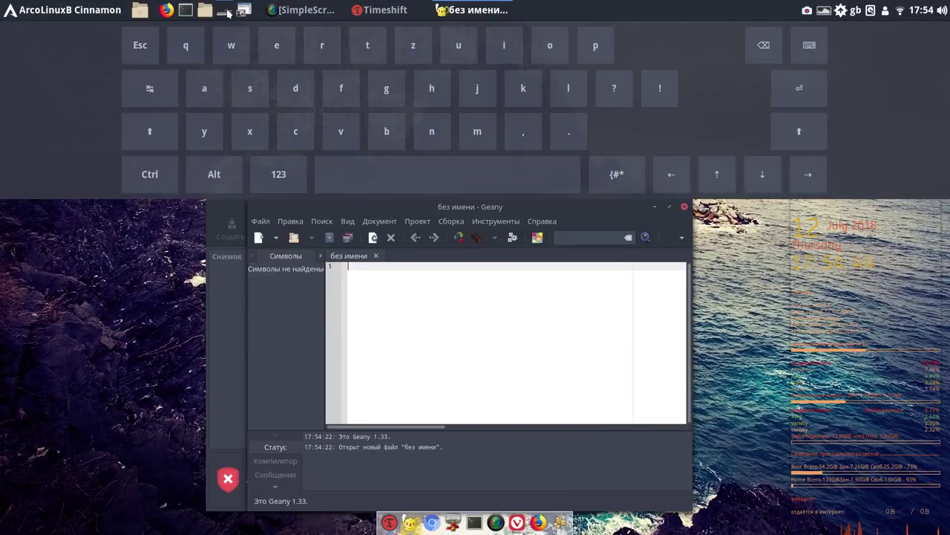
mouse_move(224, 16)
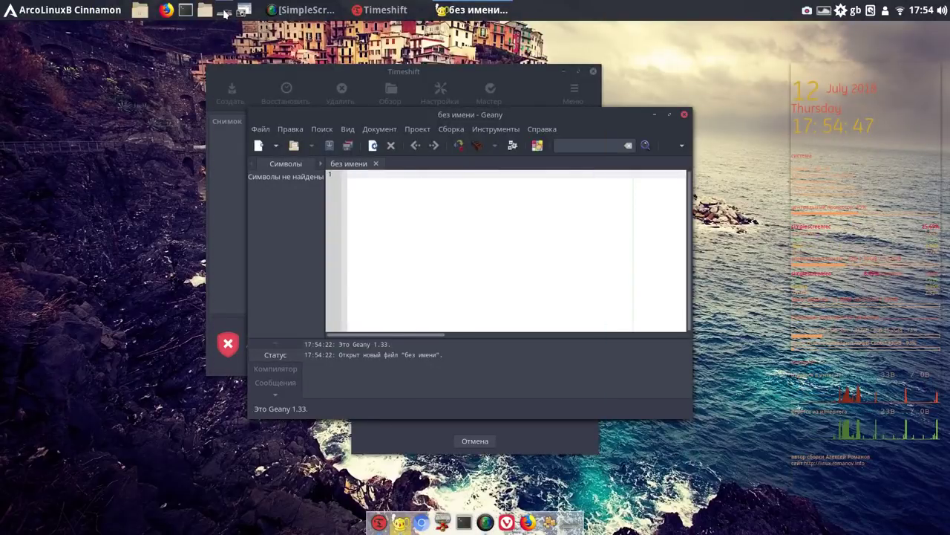
right_click(223, 12)
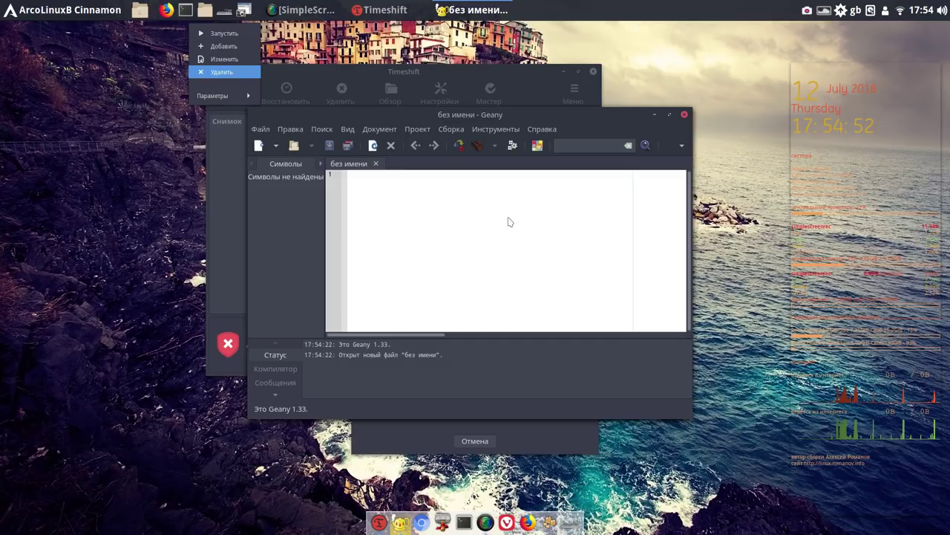
click(509, 220)
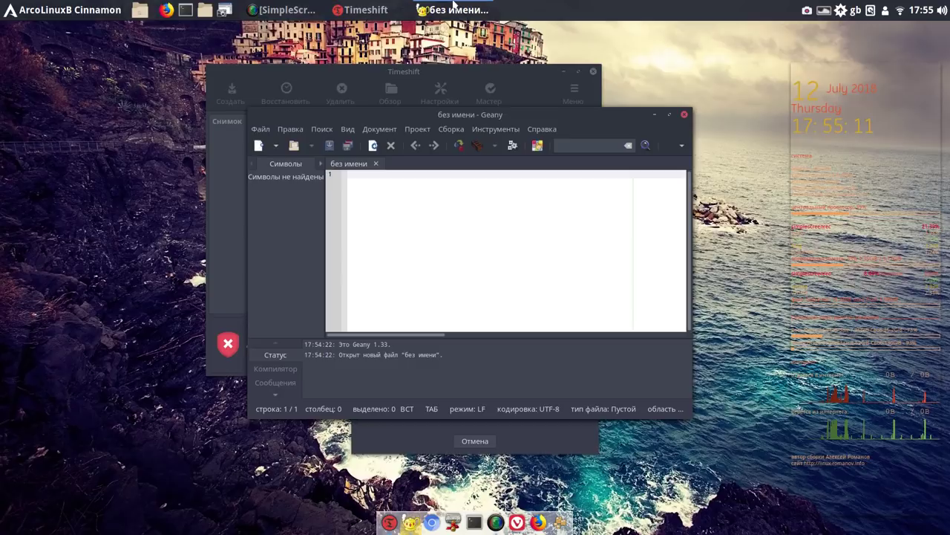
Type 17-54 on line 1 of the untitled Geany document
mouse_move(454, 6)
text(17)
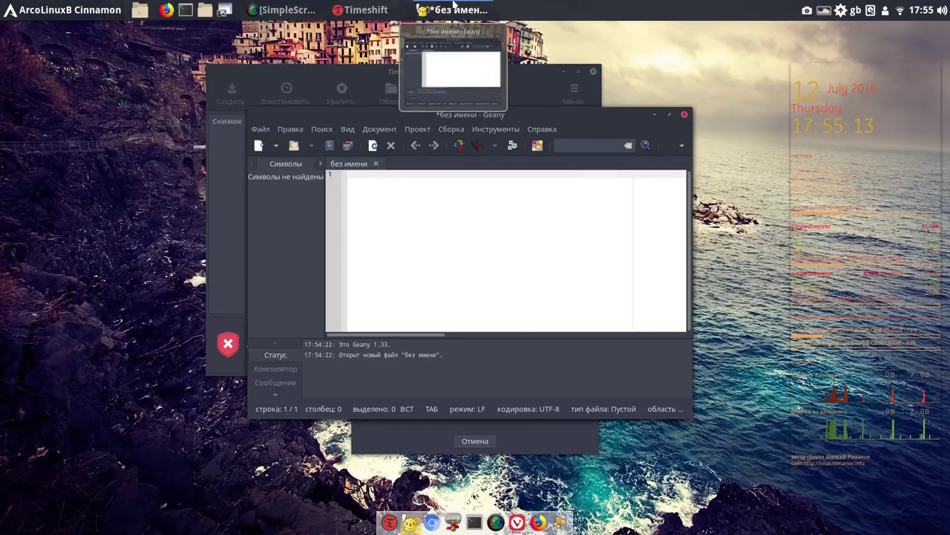
text(-54)
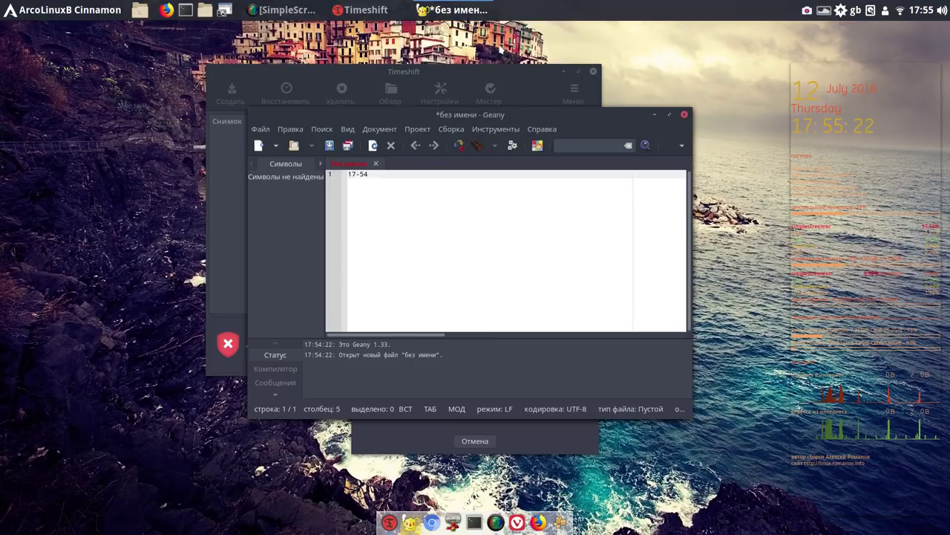
key(super+d)
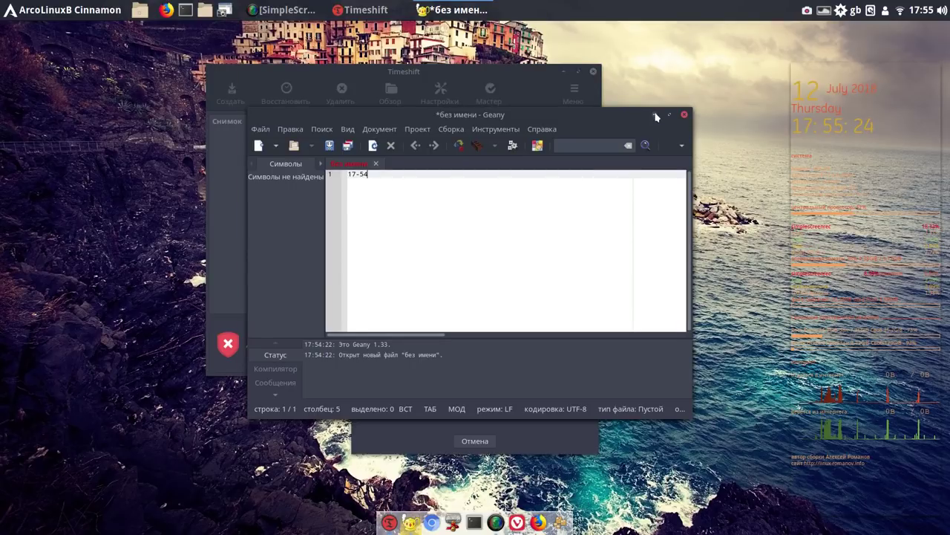
Minimize Geany, place Timeshift's main window top-left and the Создать снимок progress dialog to its right
click(655, 115)
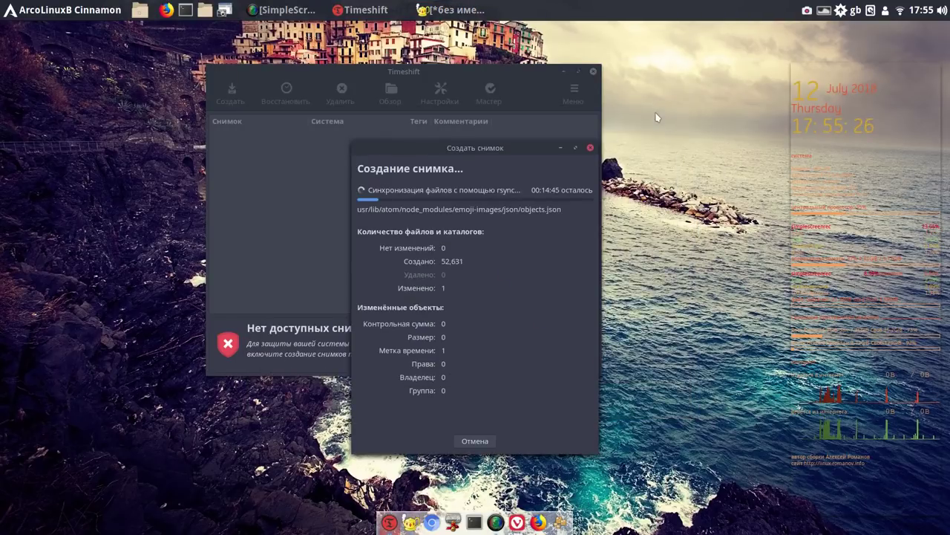
drag(481, 69, 295, 37)
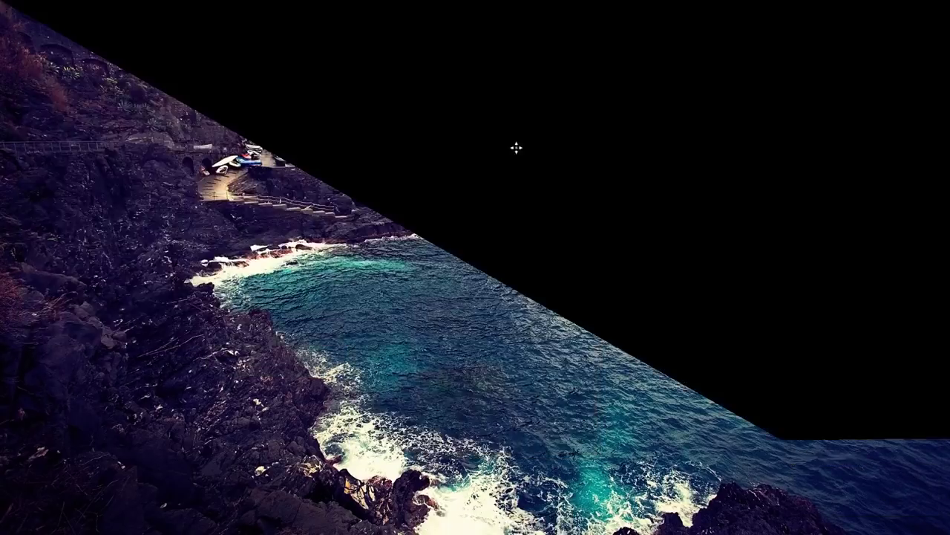
drag(495, 147, 577, 46)
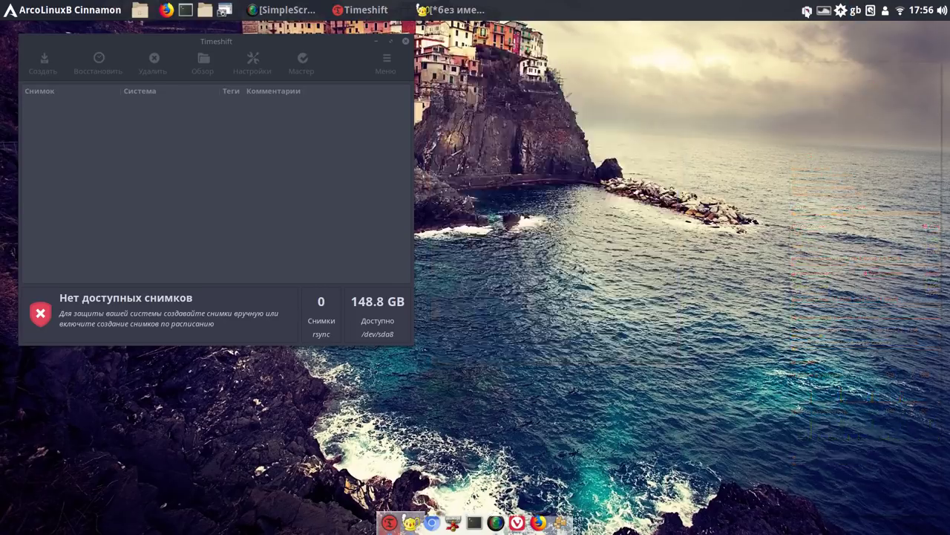
Pause the screen recording and bring back the minimized scratch note
click(807, 12)
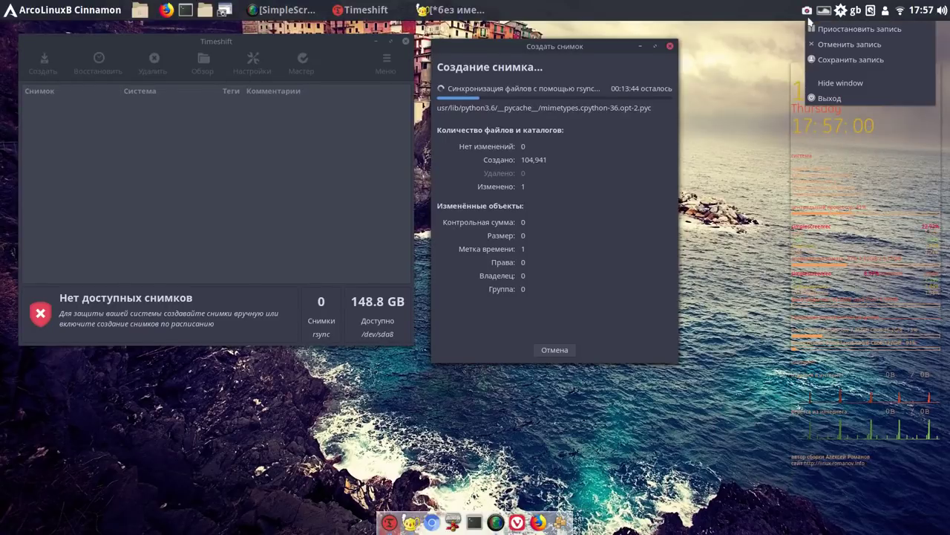
click(819, 29)
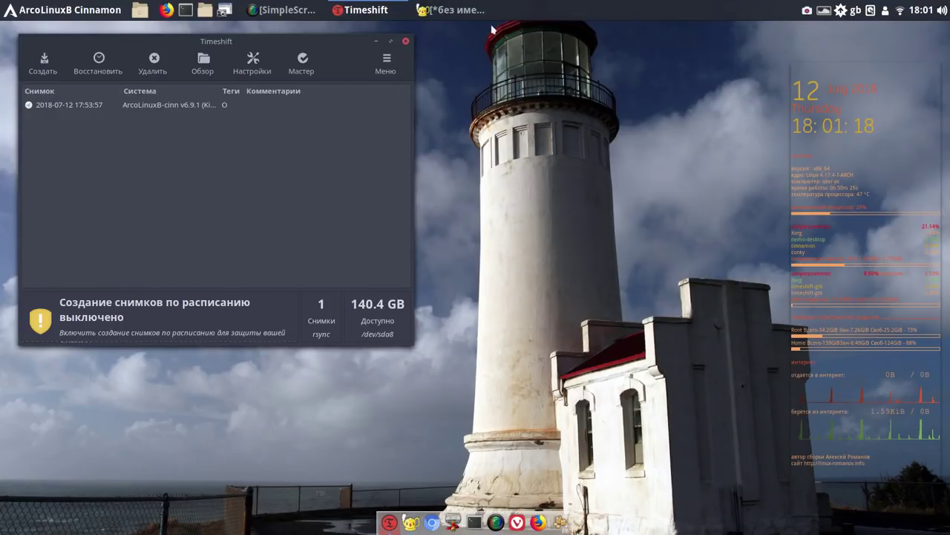
mouse_move(453, 13)
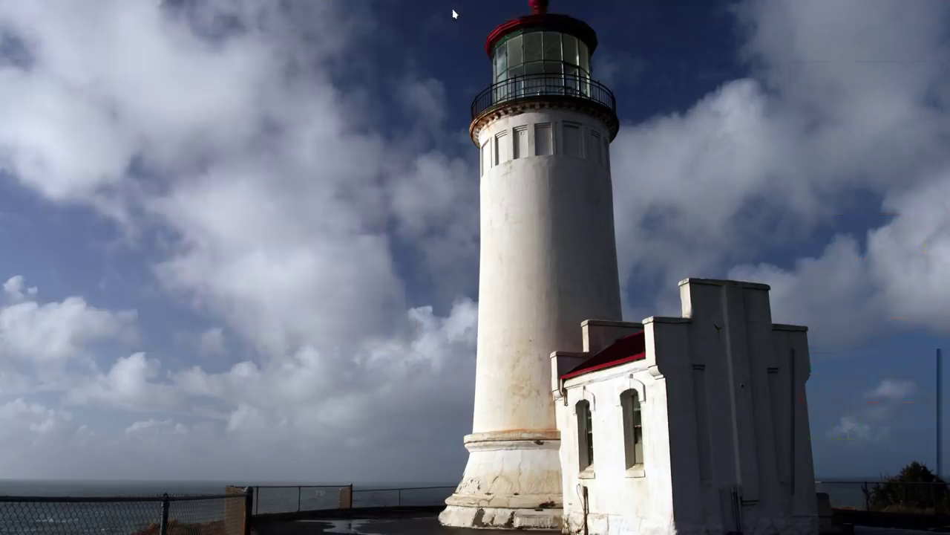
click(453, 11)
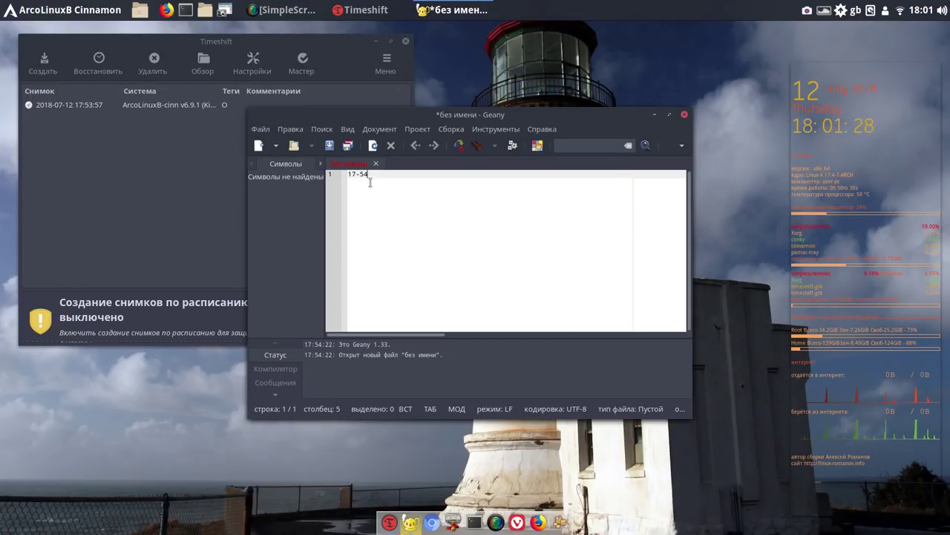
click(684, 115)
click(481, 307)
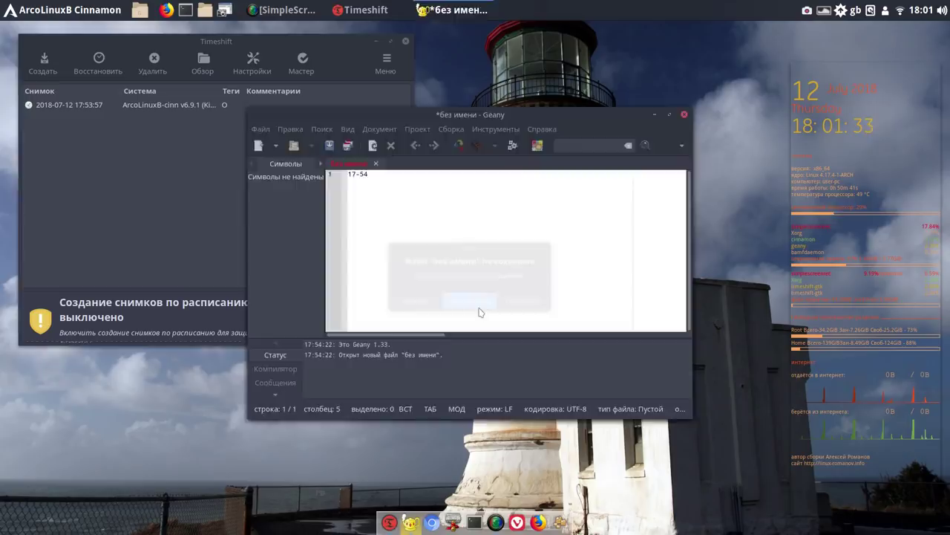
click(196, 108)
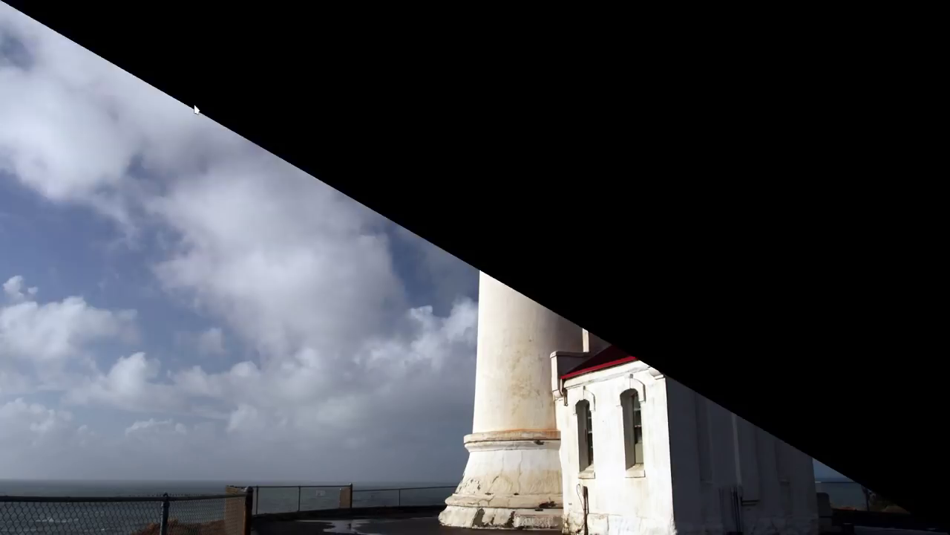
Glance at the snapshot's context menu, dismiss it, and close Timeshift
right_click(196, 108)
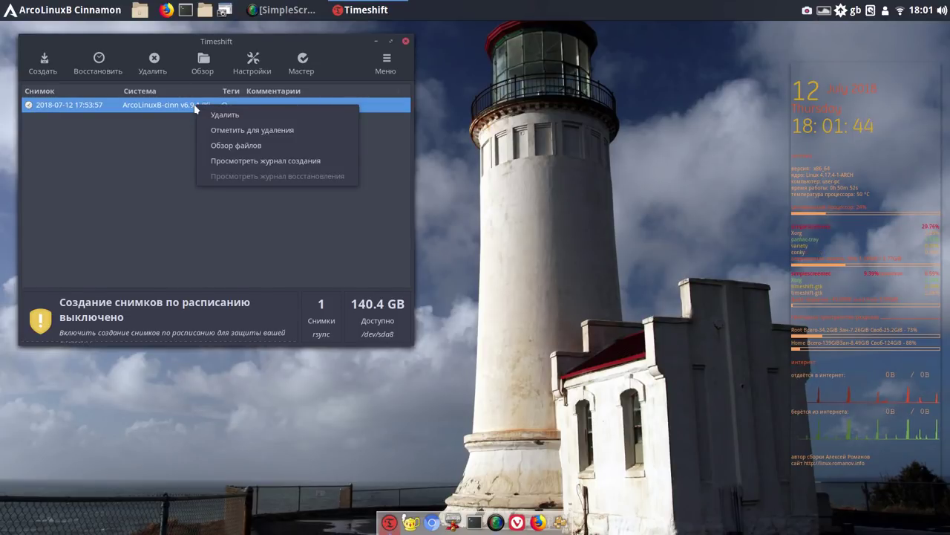
click(157, 200)
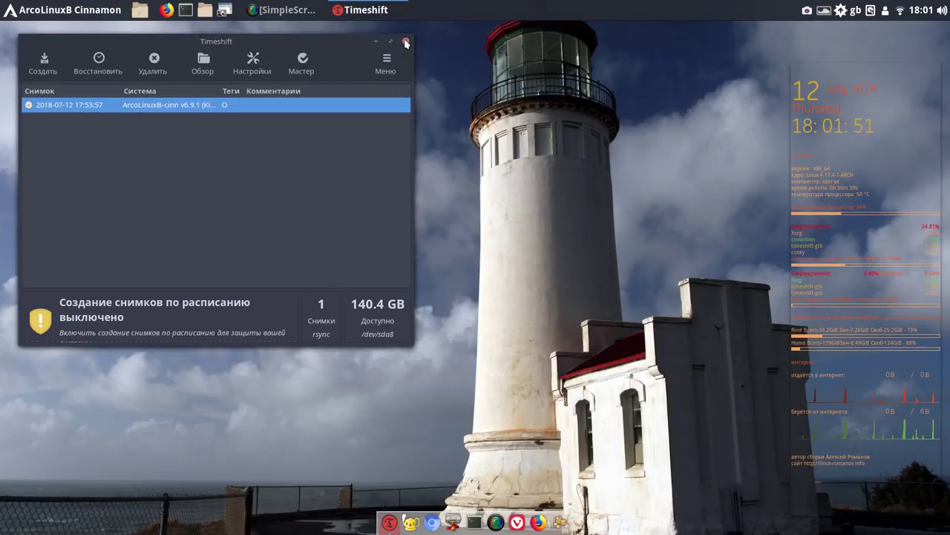
click(405, 43)
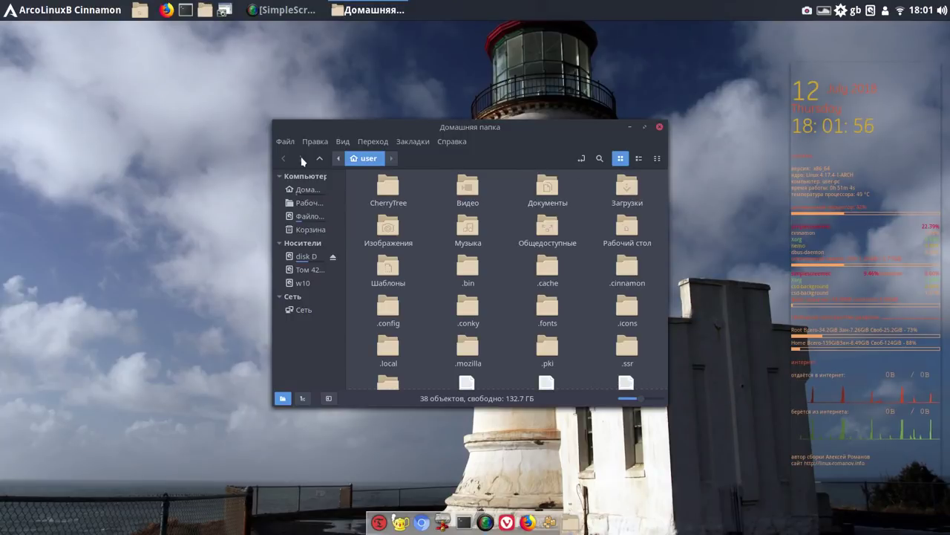
Go up to the home folder and open Свойства for the timeshift folder
click(320, 160)
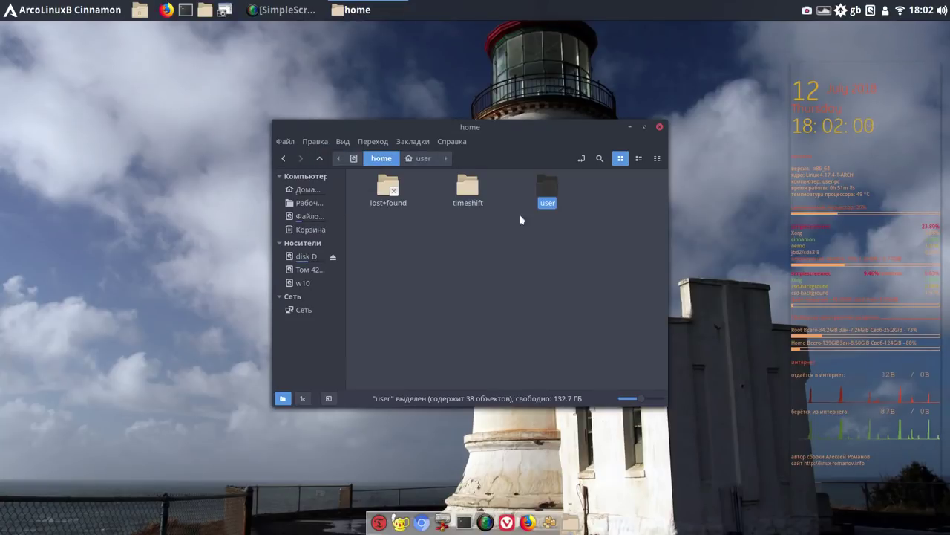
right_click(471, 190)
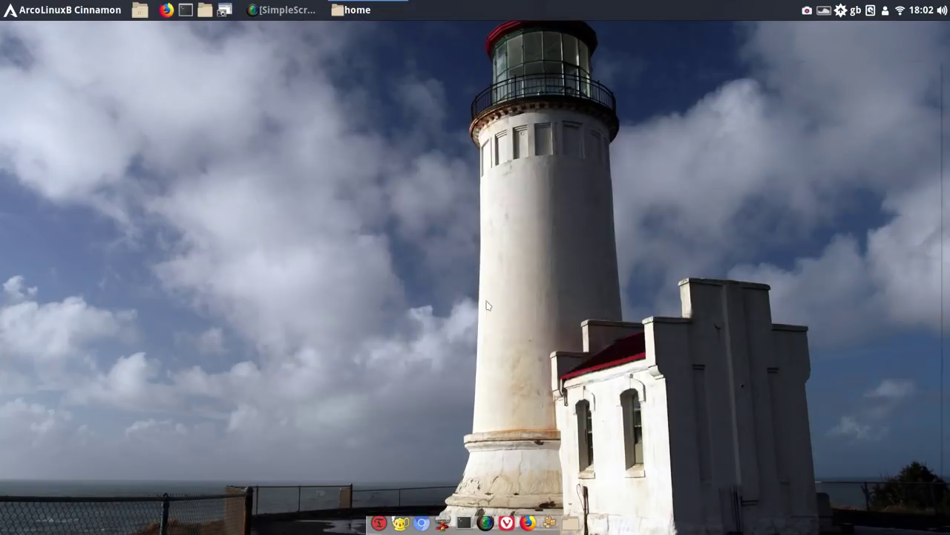
click(498, 398)
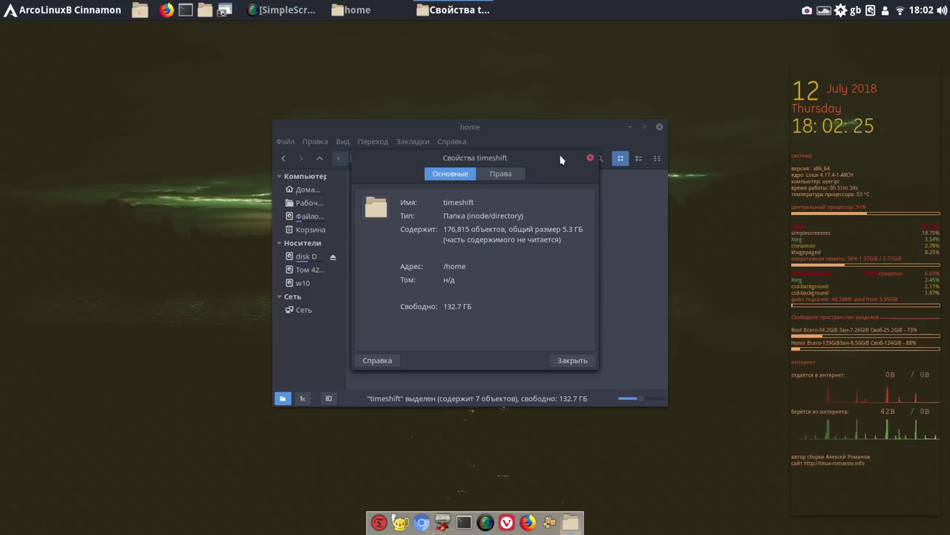
Move the properties and home windows aside, wait until the tally reaches 6.5 GB, then close the properties
drag(560, 155, 333, 75)
drag(496, 124, 651, 67)
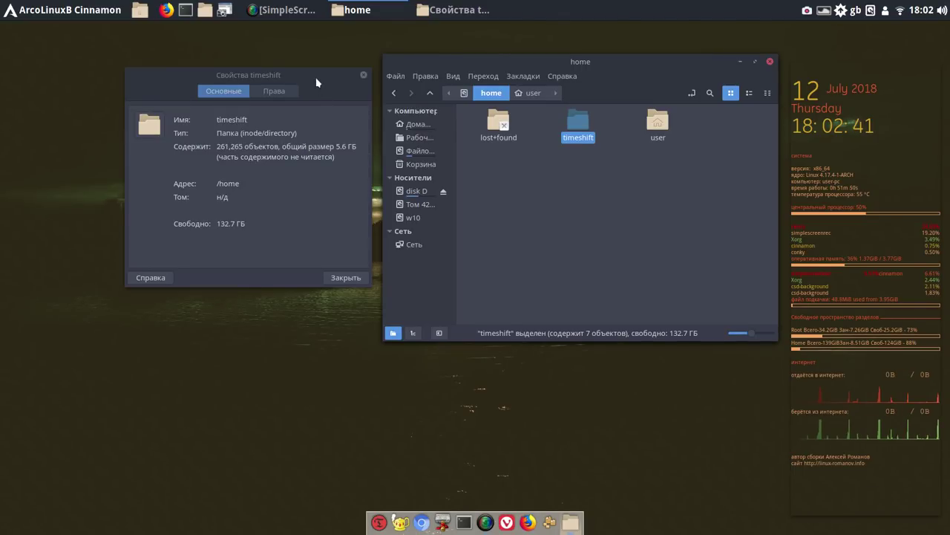
drag(317, 82, 228, 51)
drag(480, 61, 403, 52)
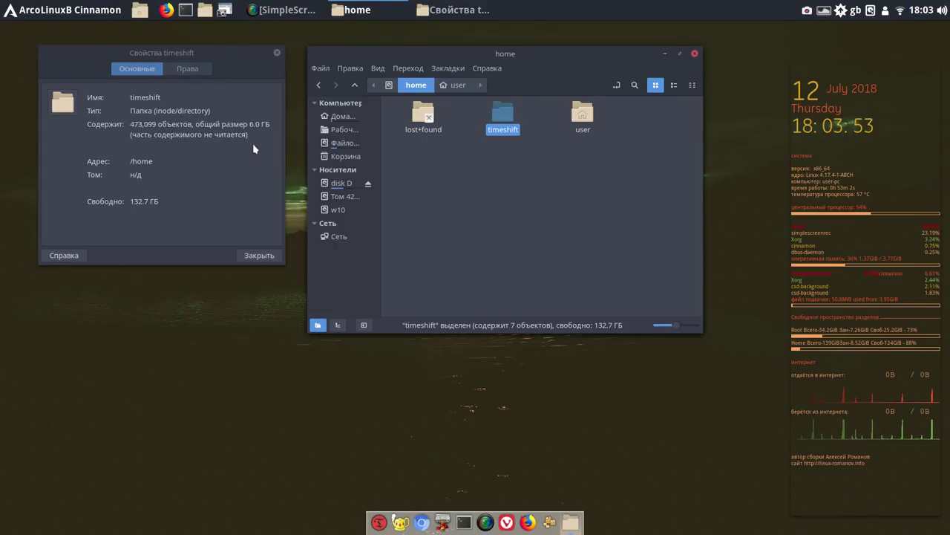
key(super+d)
key(super+d)
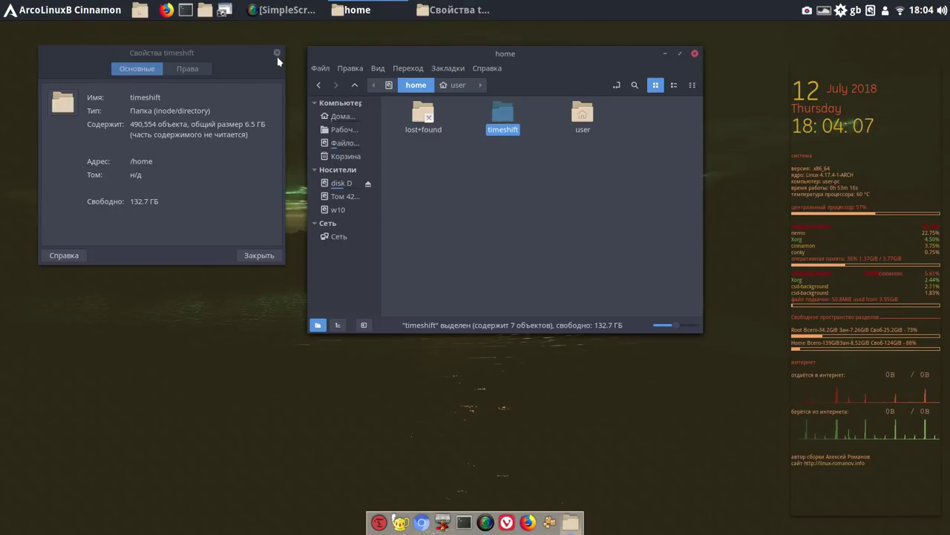
click(277, 53)
click(665, 54)
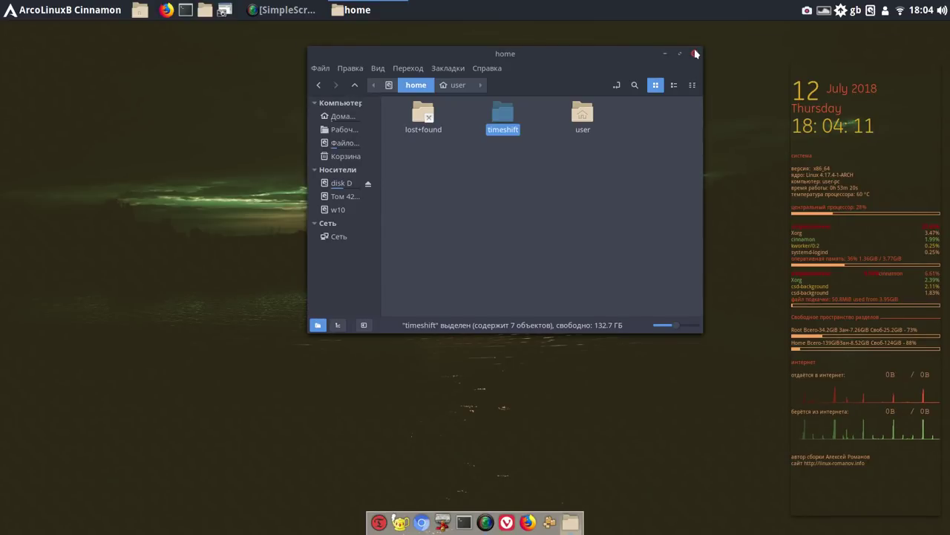
Close the Nemo home window and launch Add/Remove Software from the dock
click(694, 53)
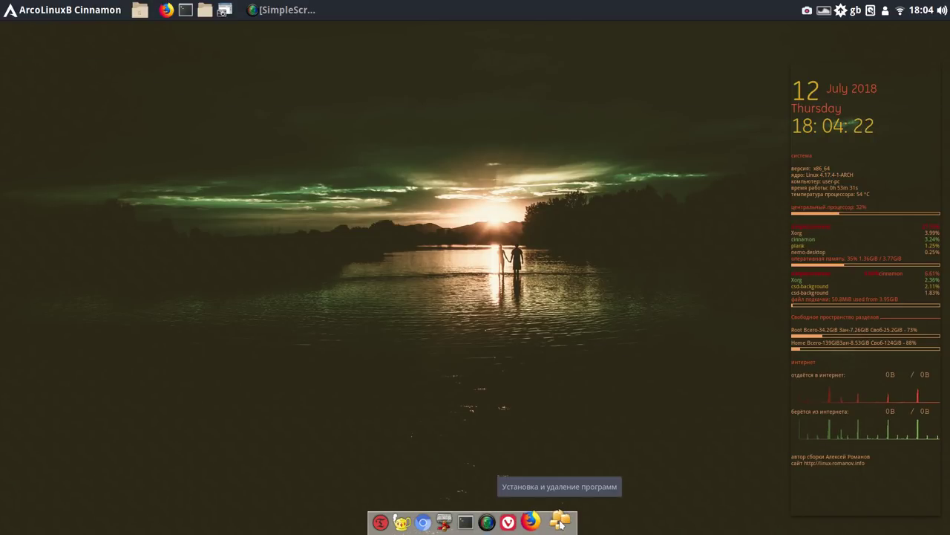
click(561, 521)
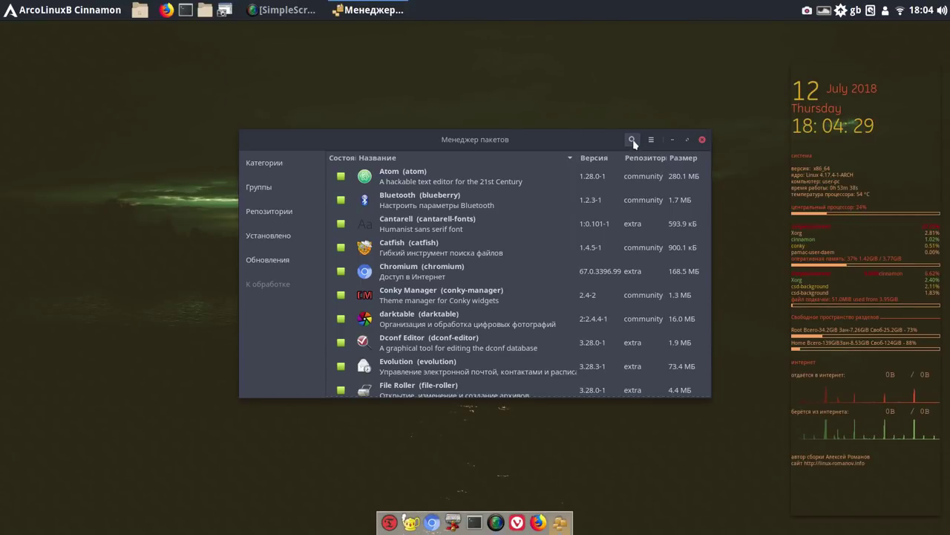
Search Pamac for 'cherrytree' so only CherryTree 0.38.5-1 is listed
click(64, 12)
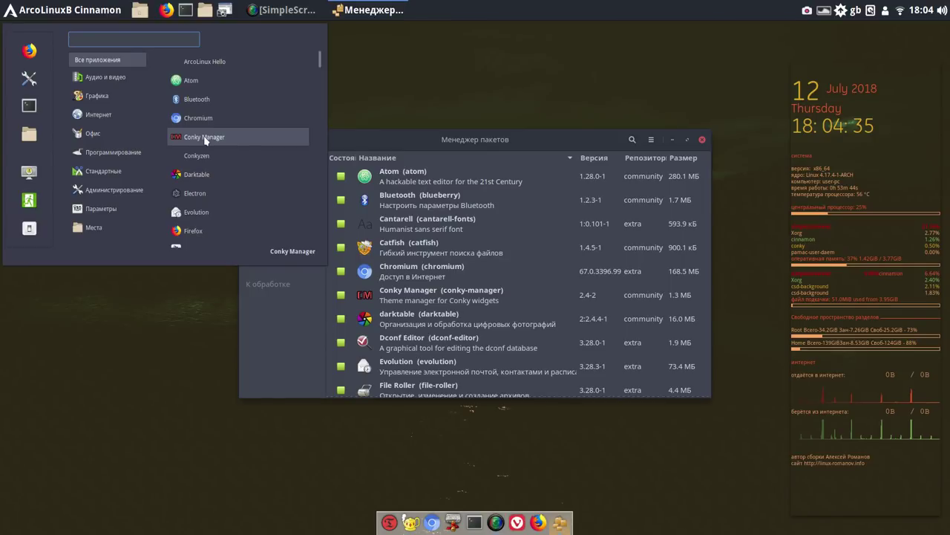
click(633, 141)
click(633, 141)
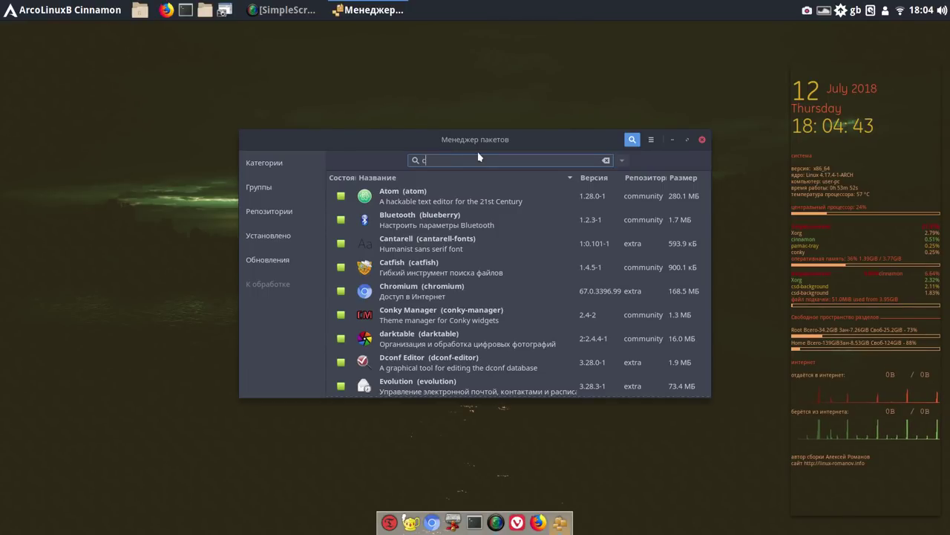
text(herry)
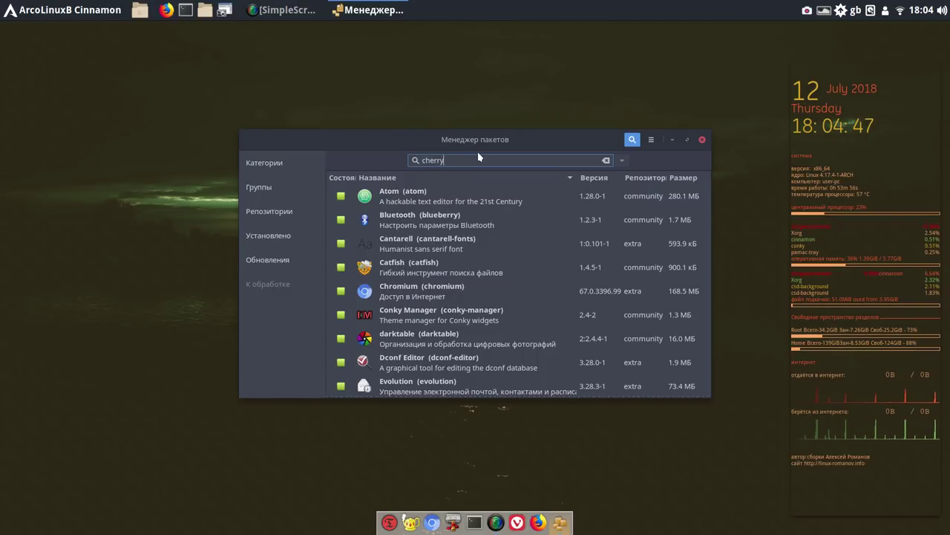
key(super+d)
key(super+d)
text(tree)
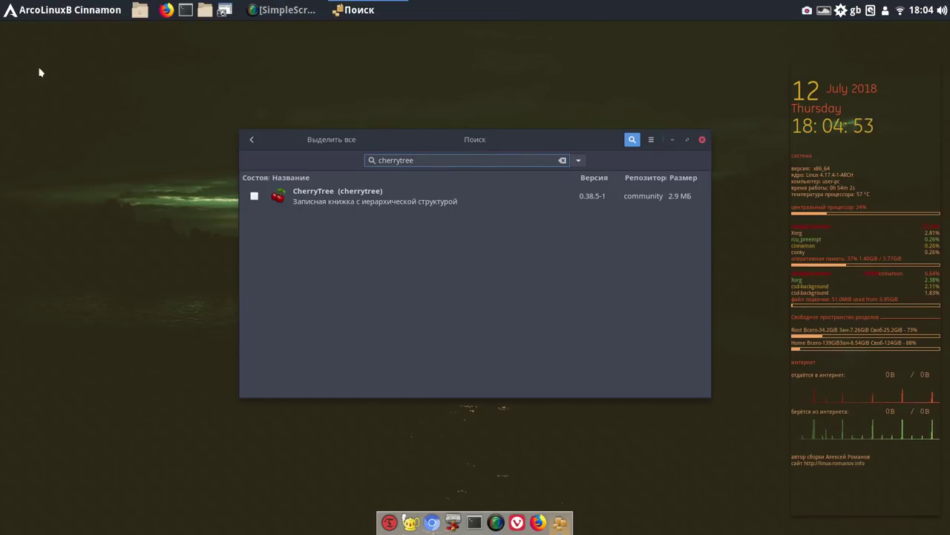
Mark CherryTree for installation, apply and confirm with the password, then close Pamac
click(254, 196)
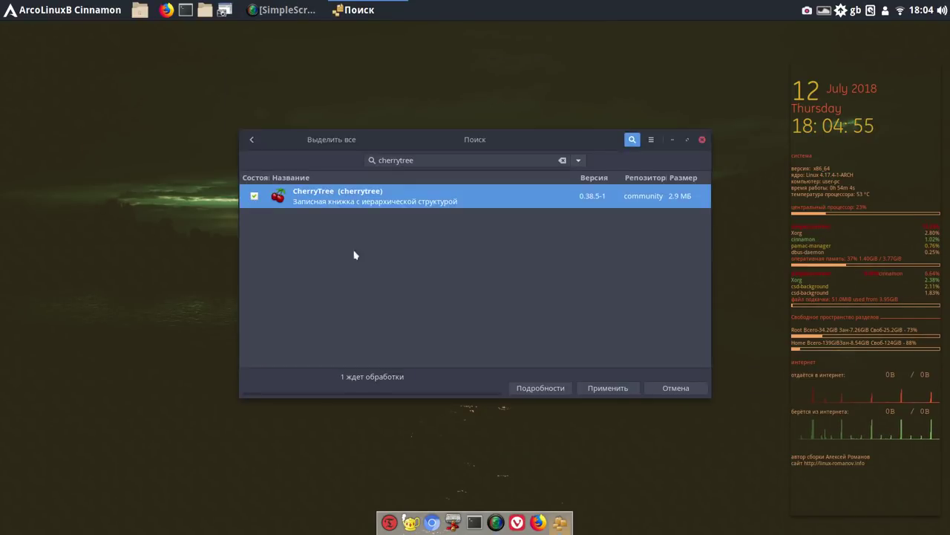
click(612, 391)
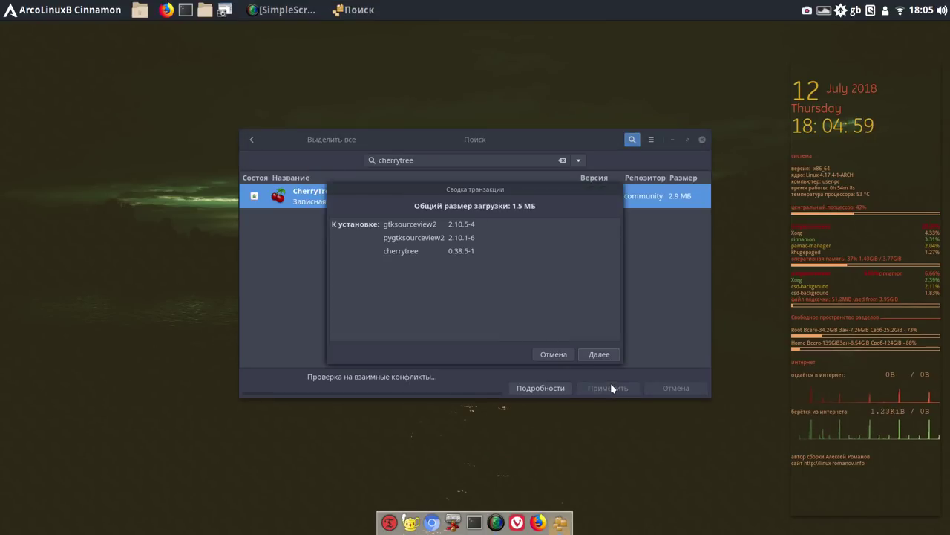
click(603, 354)
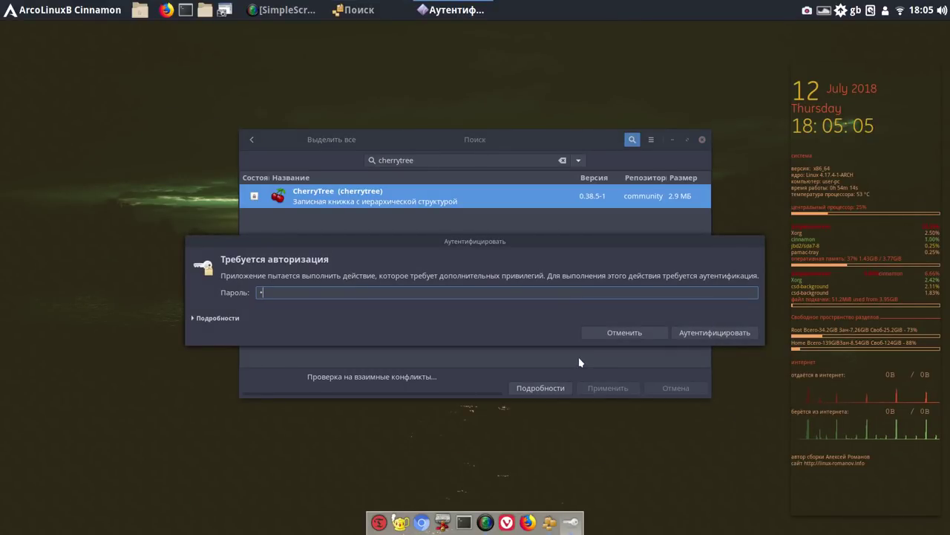
key(Return)
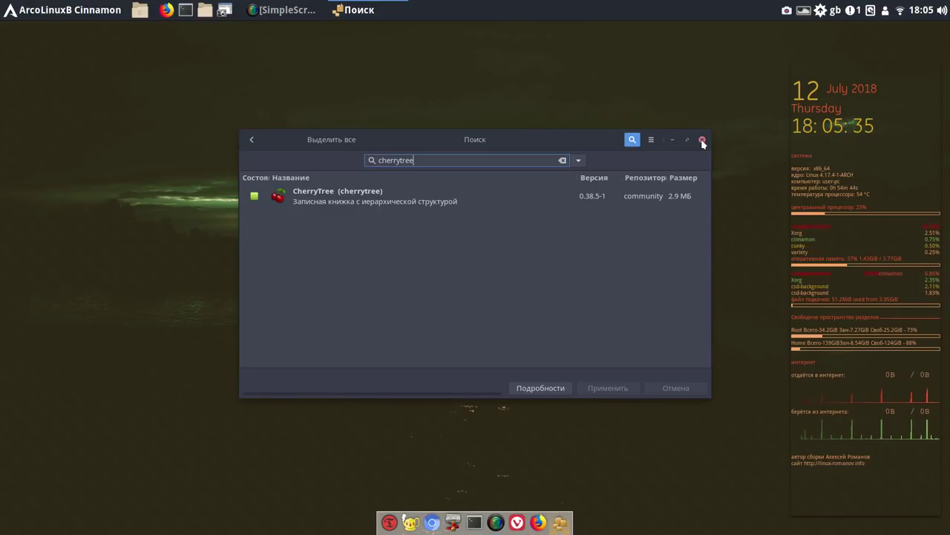
click(702, 140)
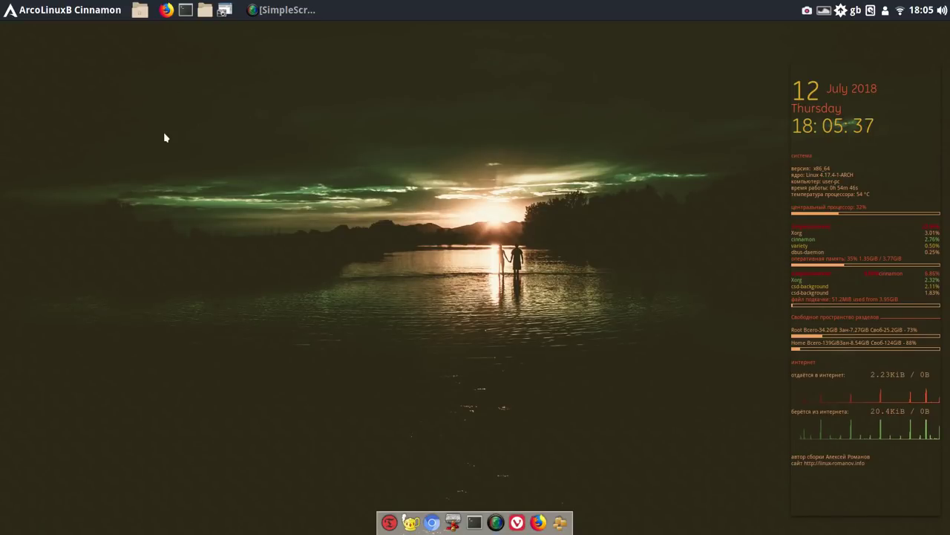
Launch CherryTree from the applications menu and pin it to the dock
click(75, 10)
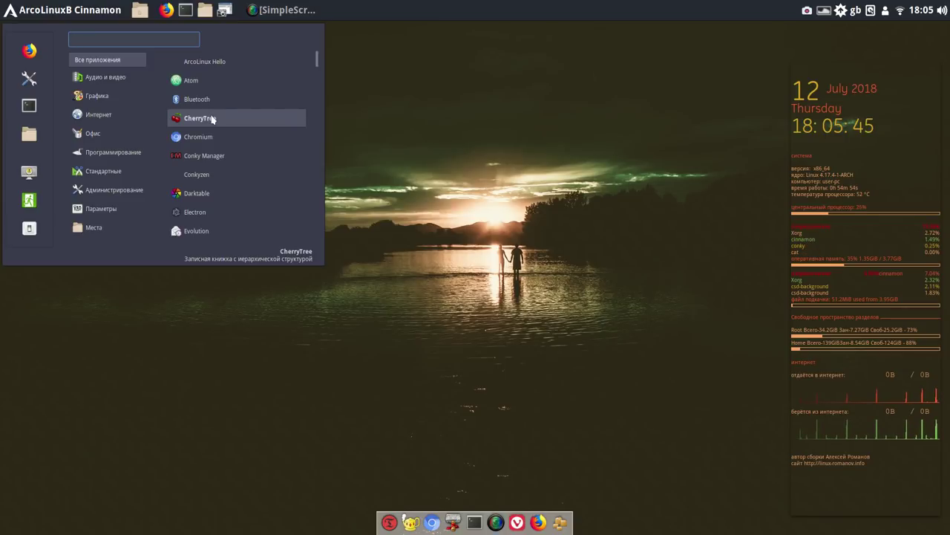
click(213, 119)
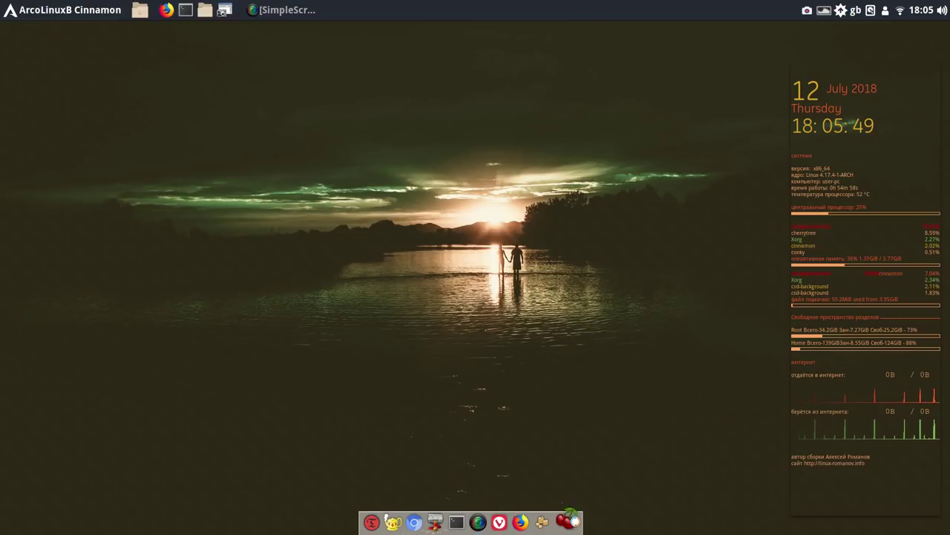
right_click(572, 524)
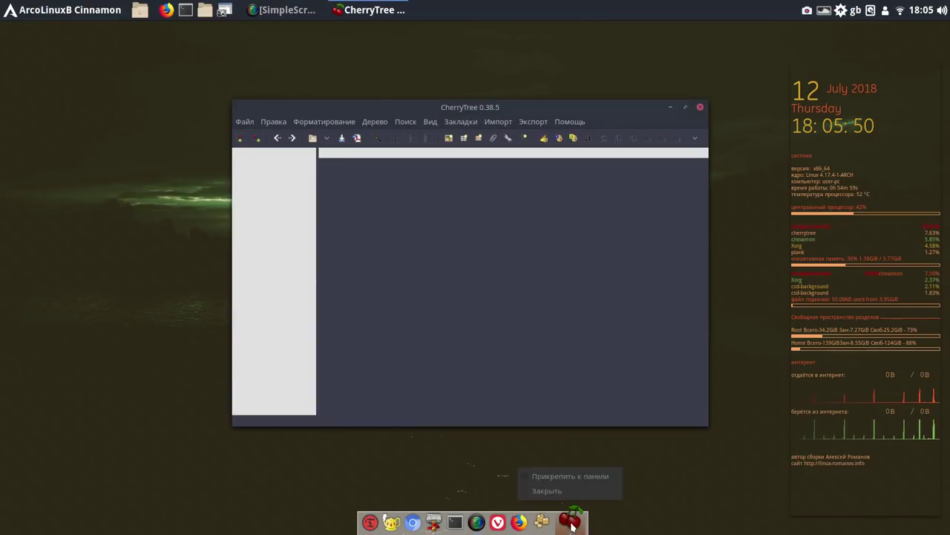
click(558, 475)
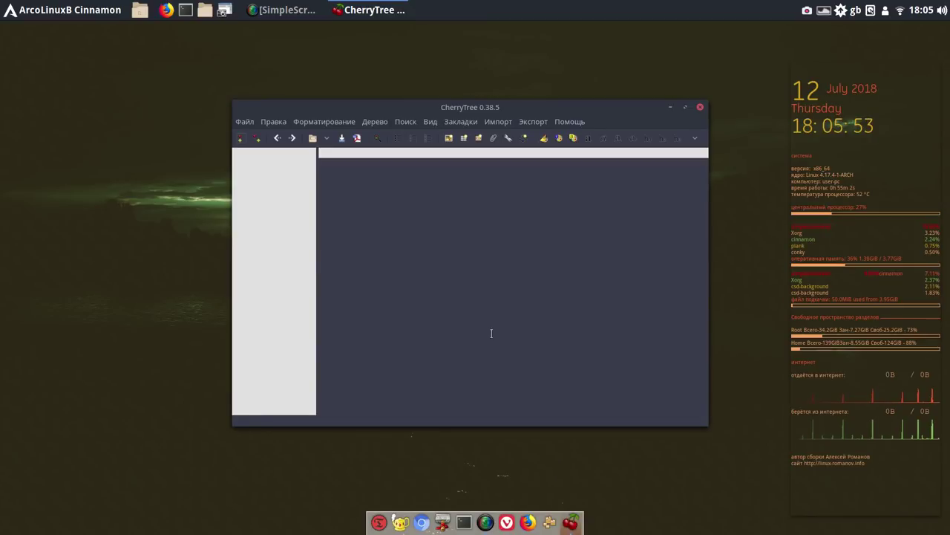
Open ~/CherryTree/команды и видео.ctb via Файл > Открыть файл
click(244, 122)
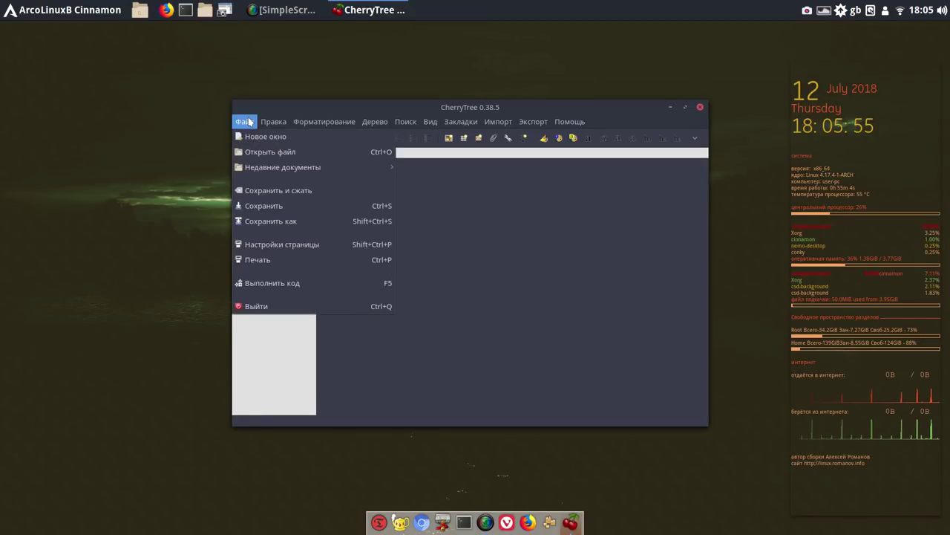
click(265, 152)
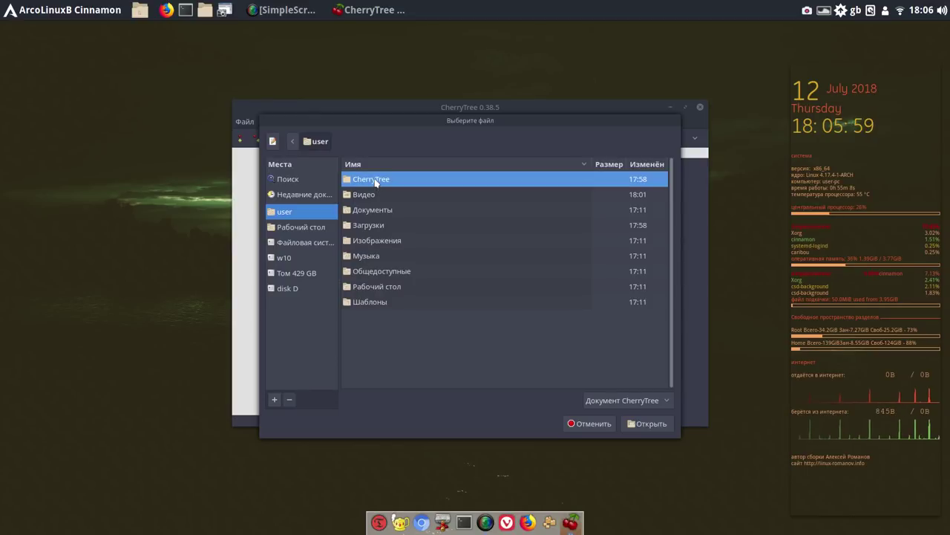
double_click(376, 182)
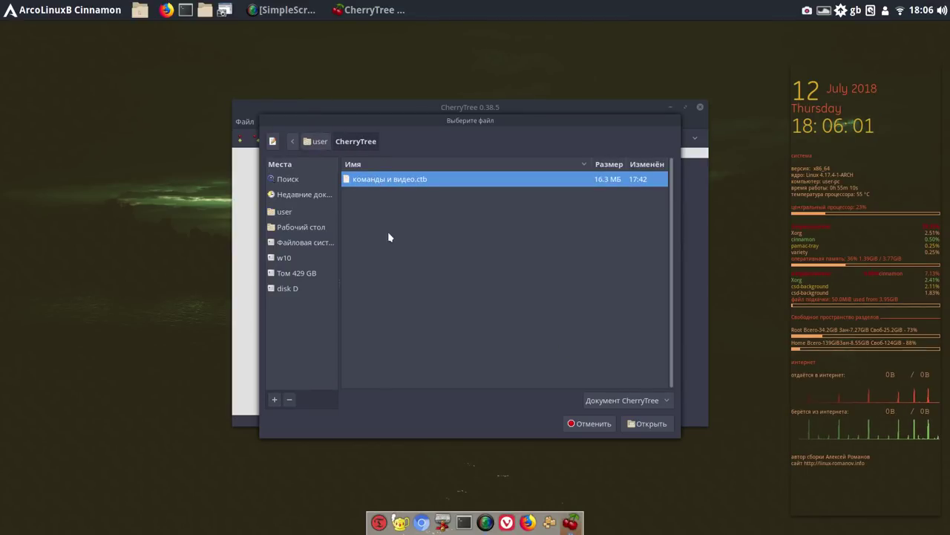
click(651, 423)
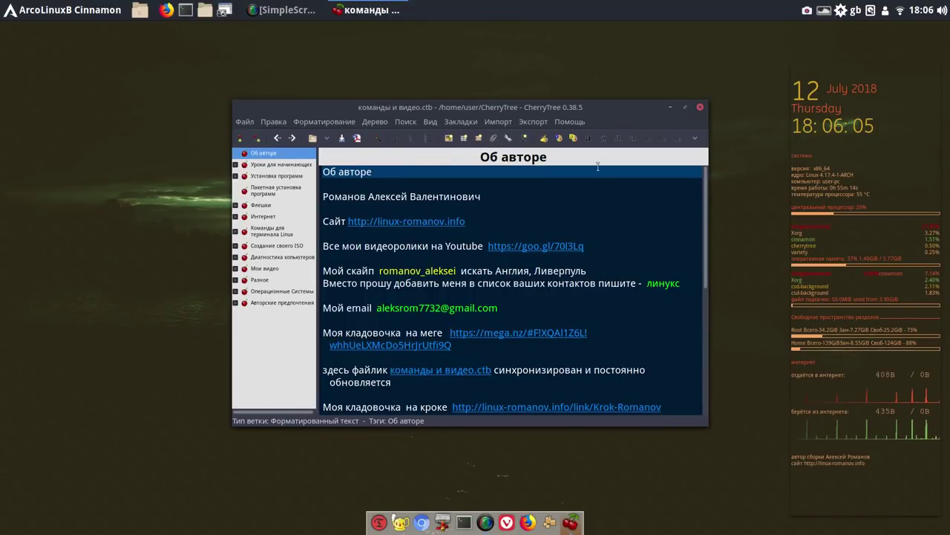
Drag the CherryTree window up toward the top of the screen
drag(604, 109, 612, 41)
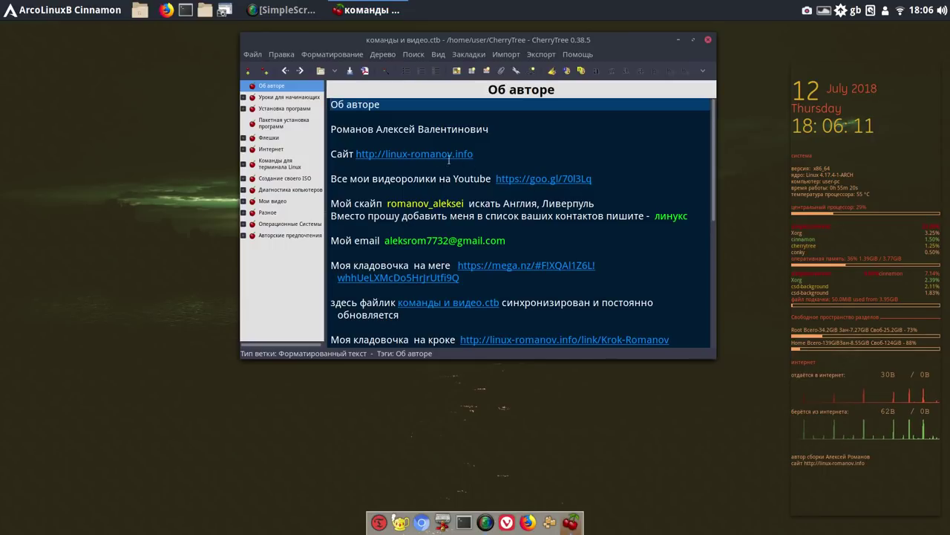
In Параметры > Ссылки, set the Вебсайт link colour to yellow #FFE200 and close preferences
click(282, 55)
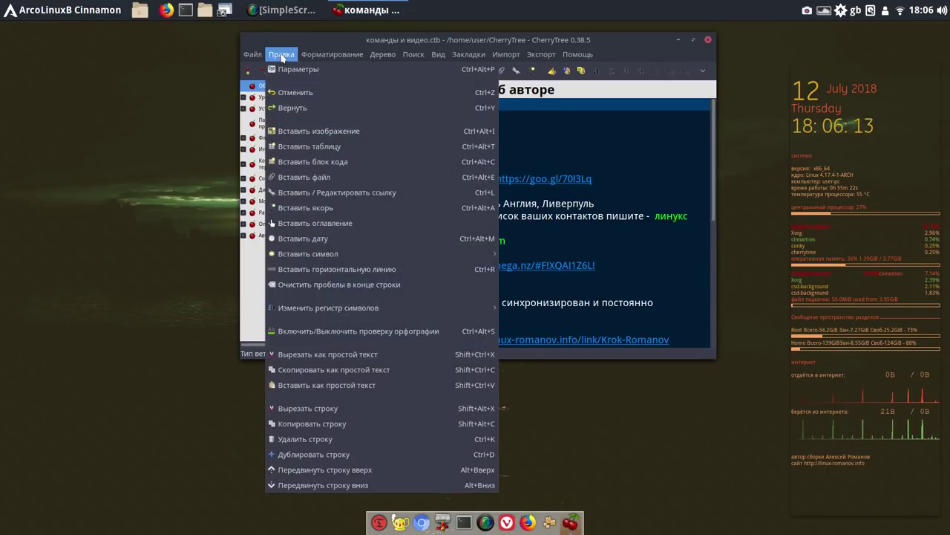
click(287, 69)
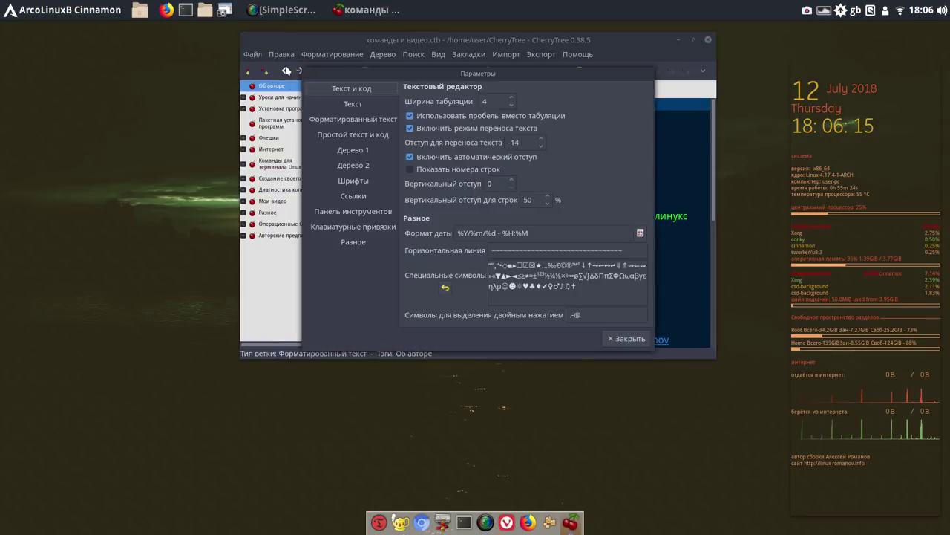
click(361, 196)
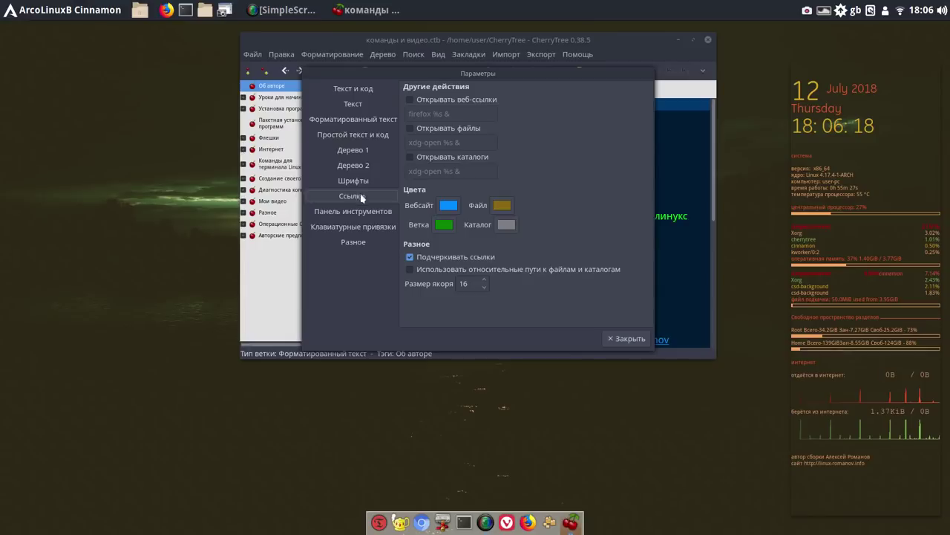
click(448, 208)
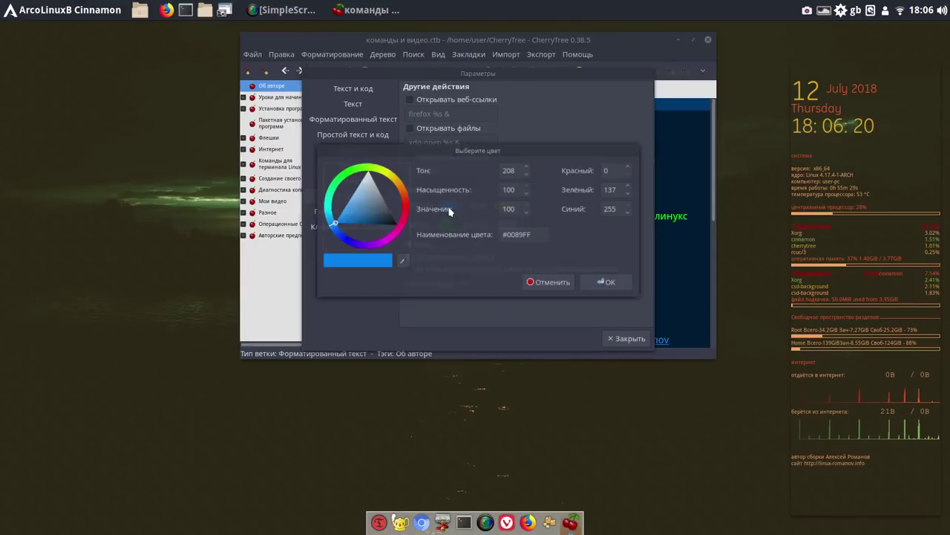
click(392, 175)
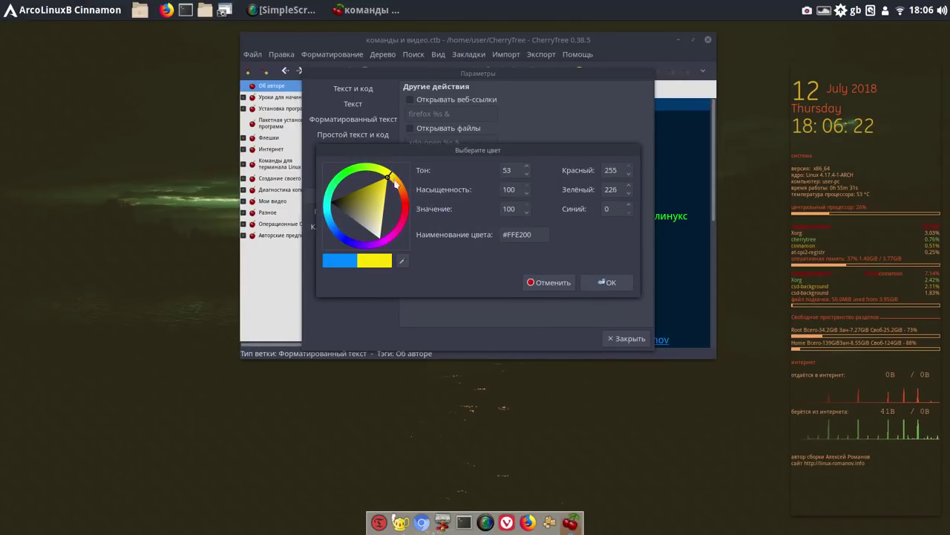
click(612, 288)
click(582, 252)
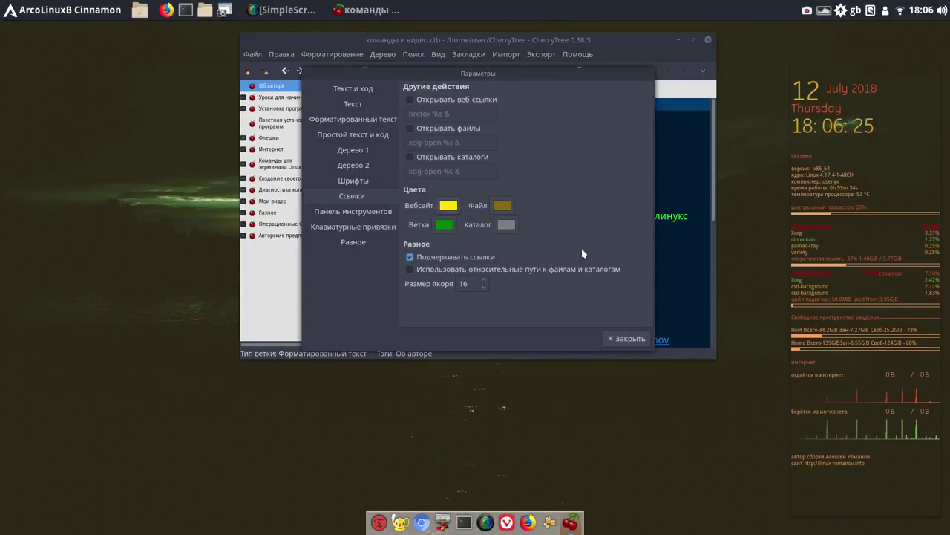
click(628, 339)
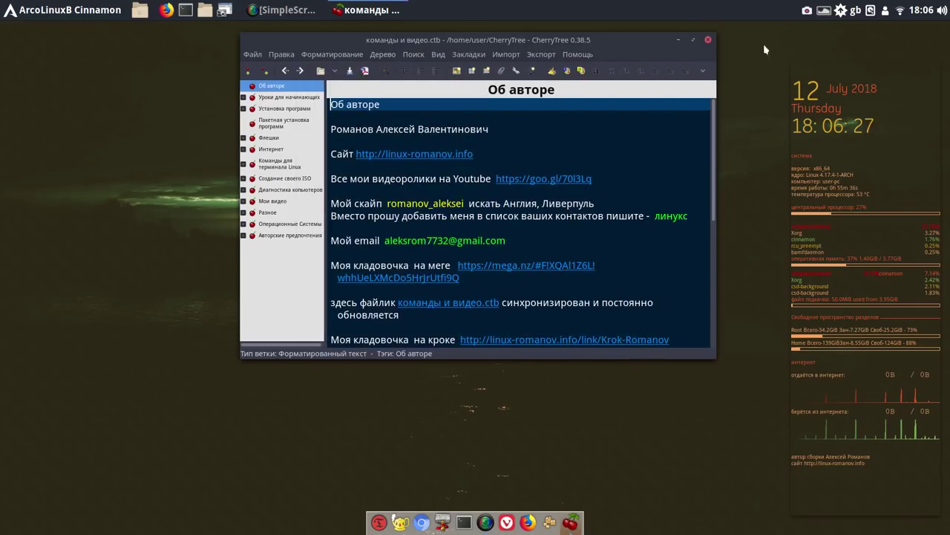
Quit and relaunch CherryTree from the dock, then drag its window to a new position
click(708, 40)
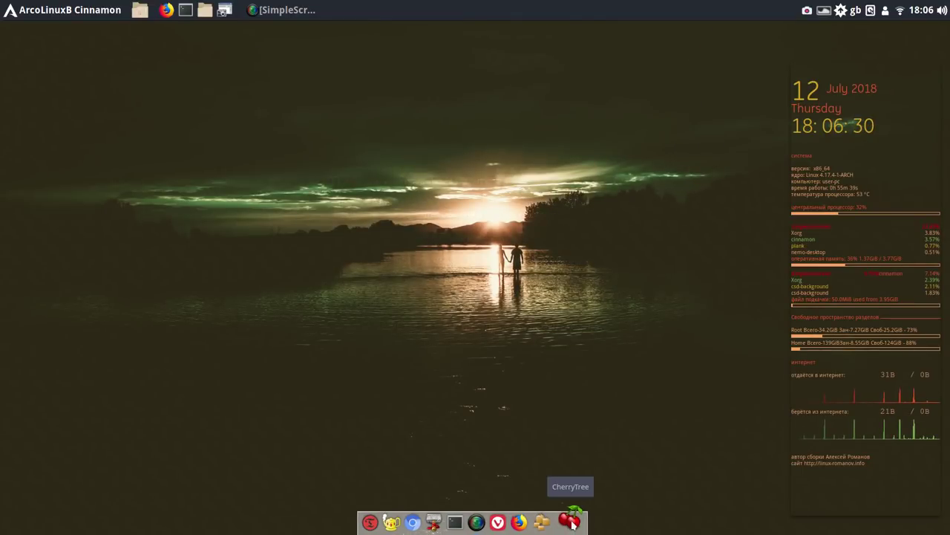
click(568, 516)
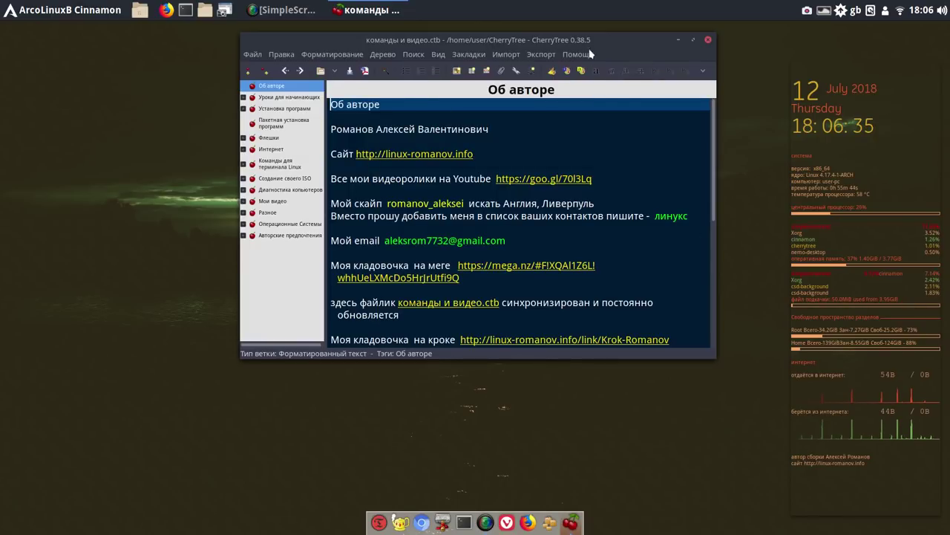
drag(606, 41, 503, 68)
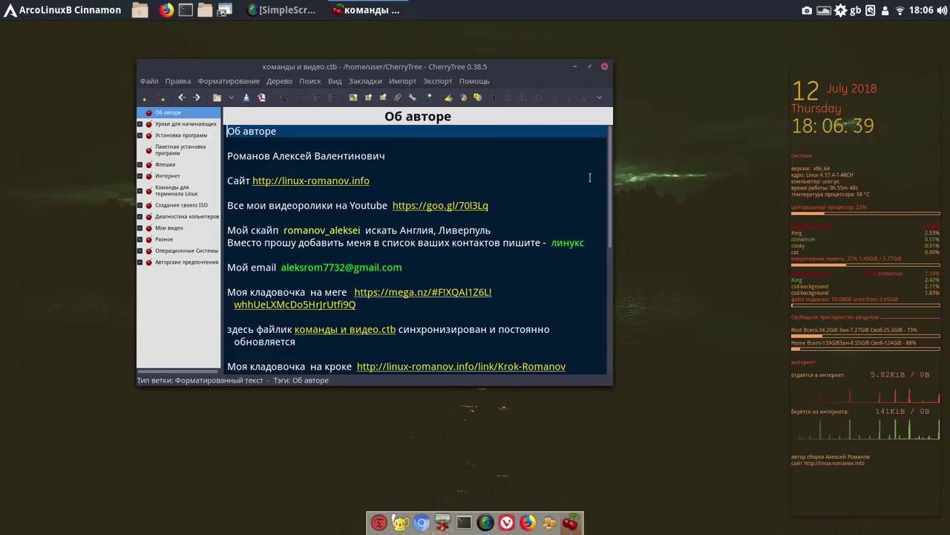
drag(611, 195, 611, 132)
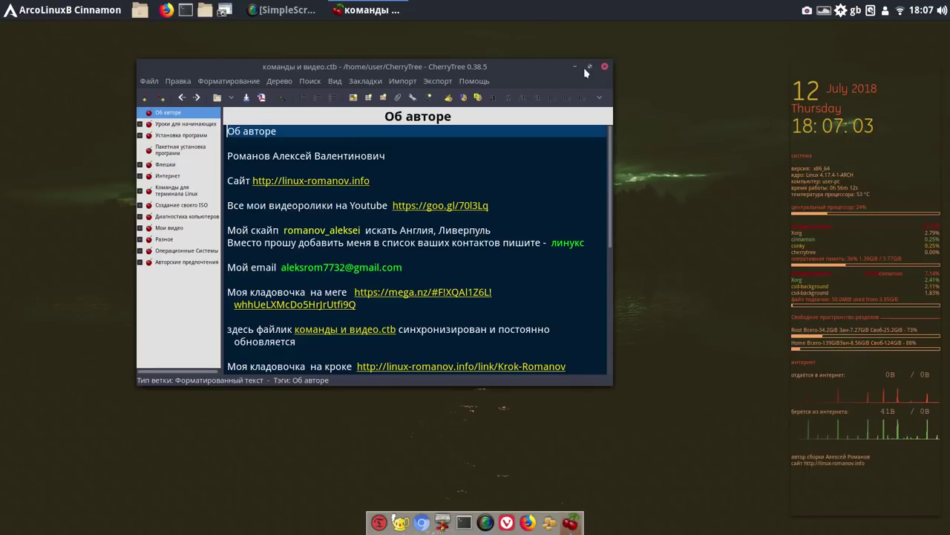
Close CherryTree and browse the Аудио и видео category of the Cinnamon menu
click(605, 67)
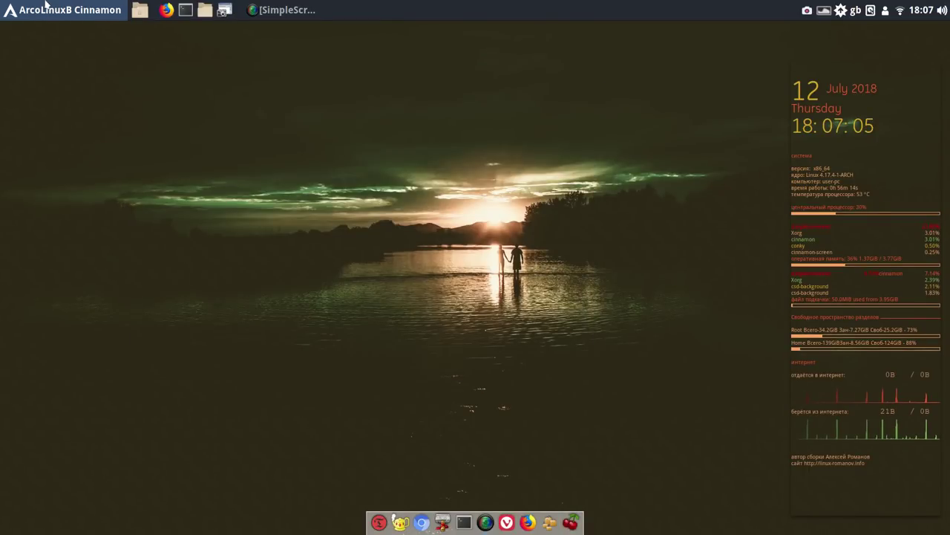
click(47, 12)
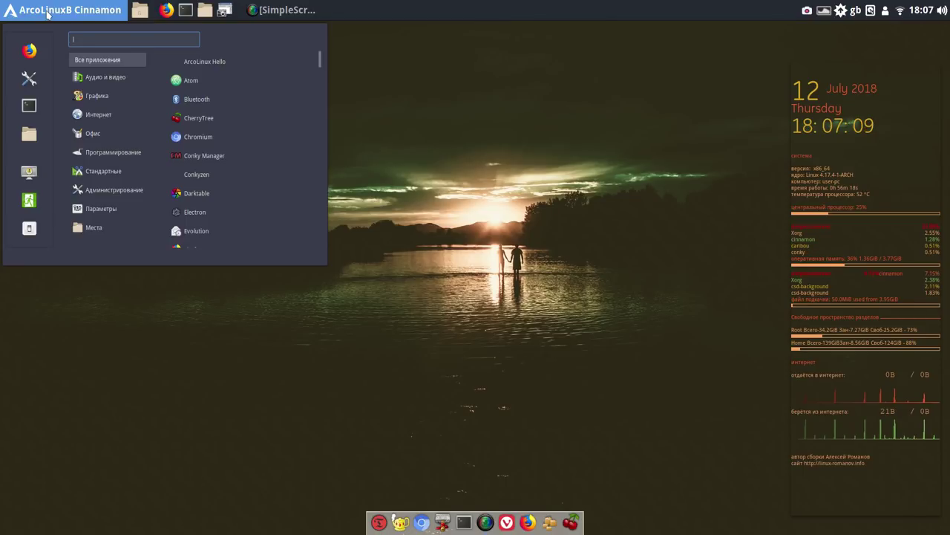
click(90, 80)
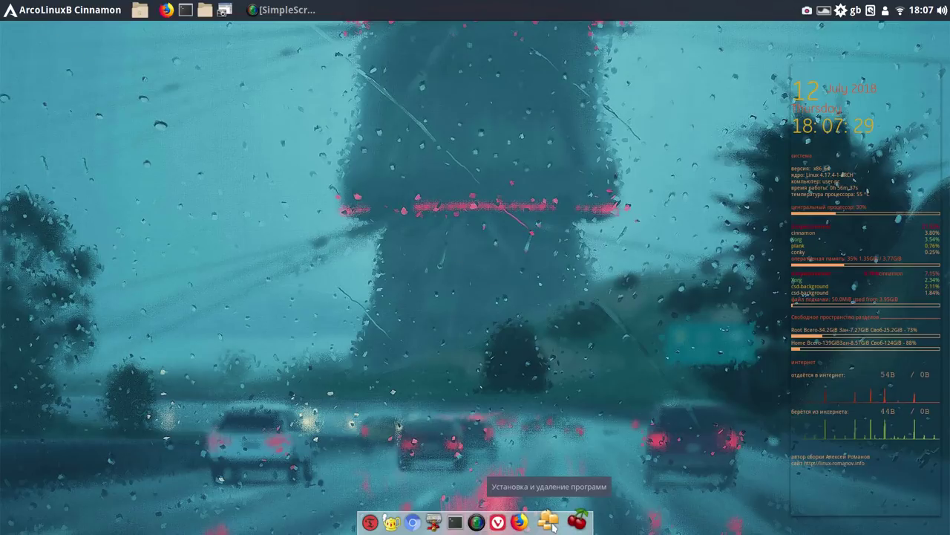
Relaunch Pamac from the dock and search its packages for 'opensh'
click(550, 522)
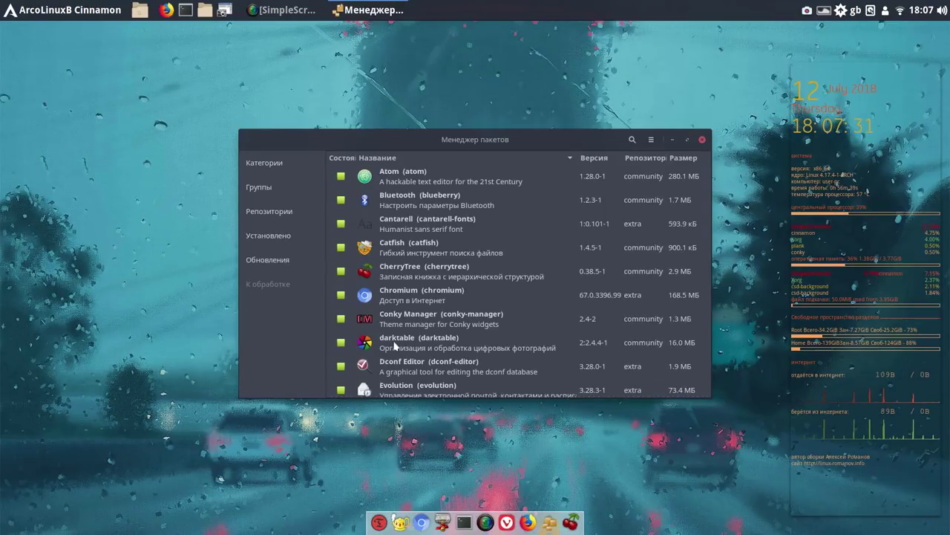
click(632, 139)
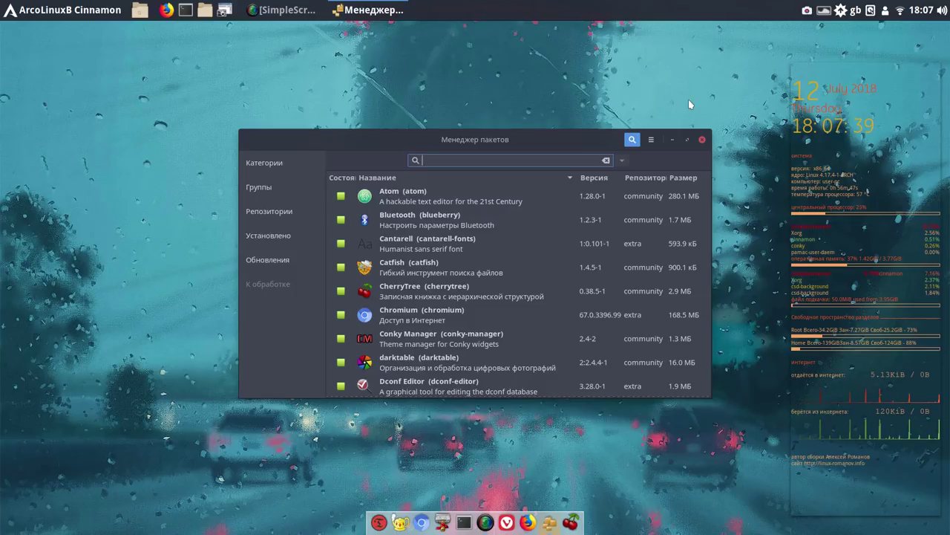
text(p)
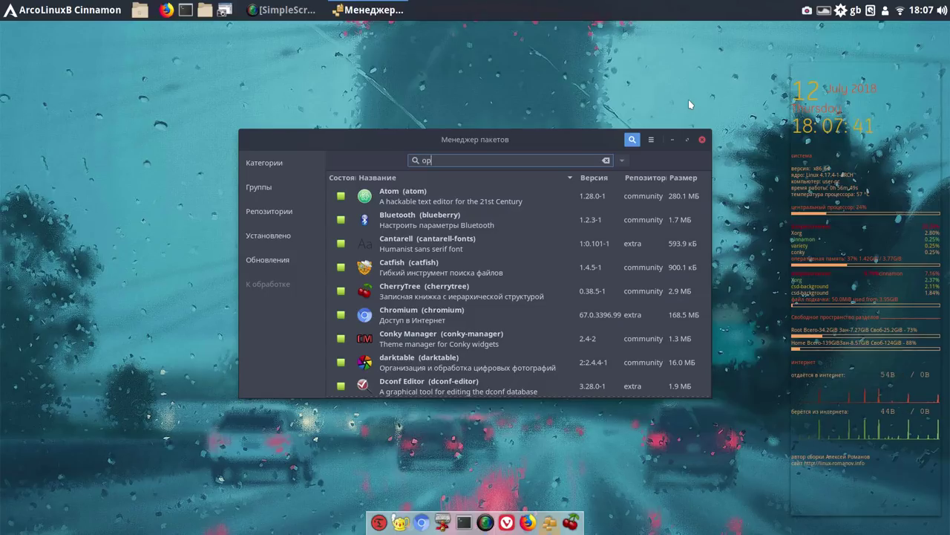
text(en)
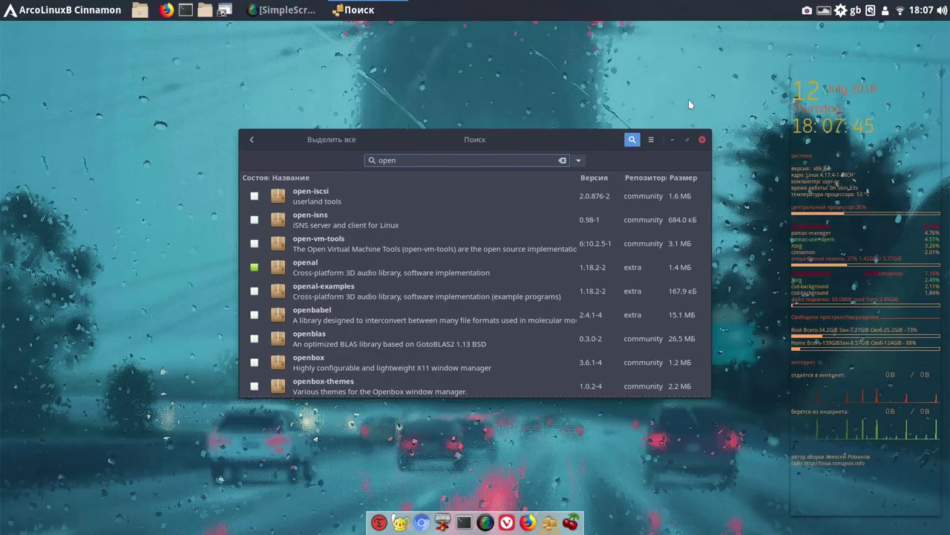
text(sh)
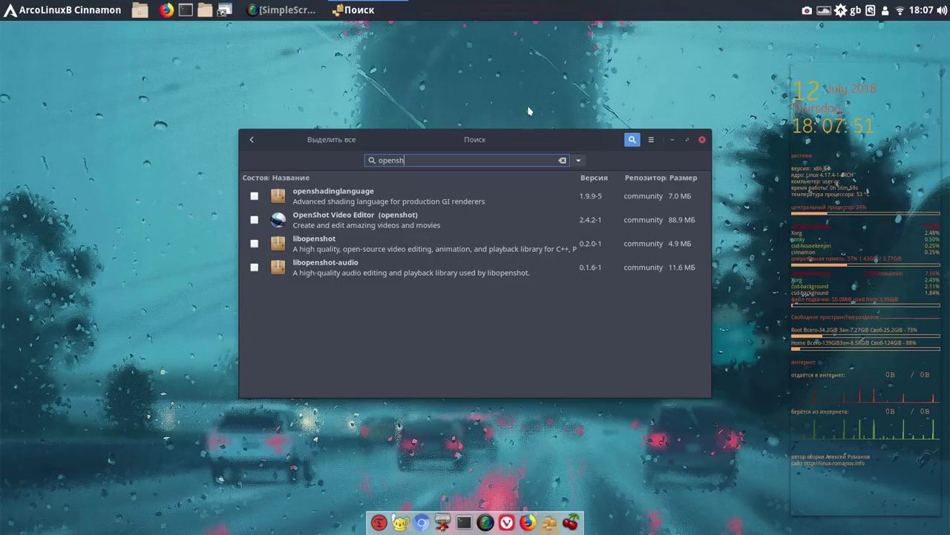
Mark OpenShot Video Editor for installation, apply, proceed, and authenticate the transaction
click(255, 220)
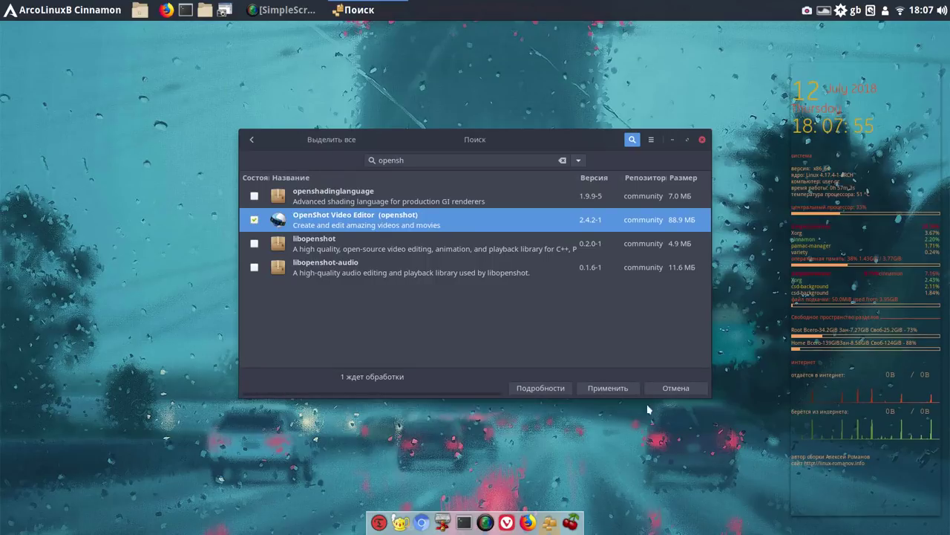
click(623, 389)
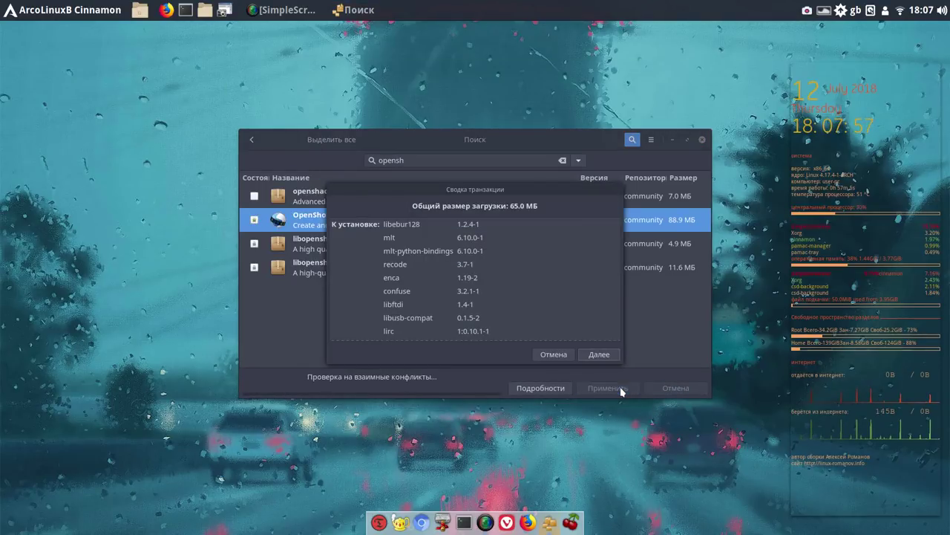
click(600, 354)
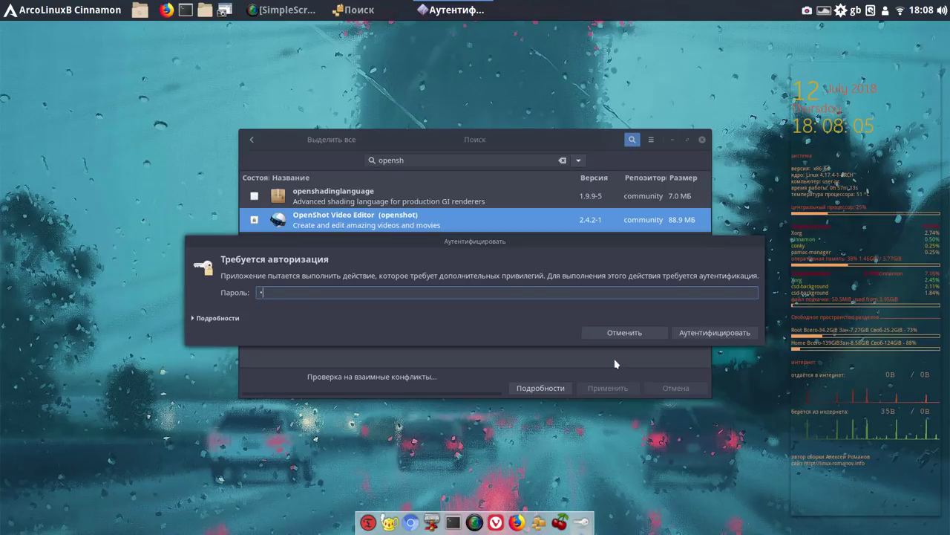
click(753, 335)
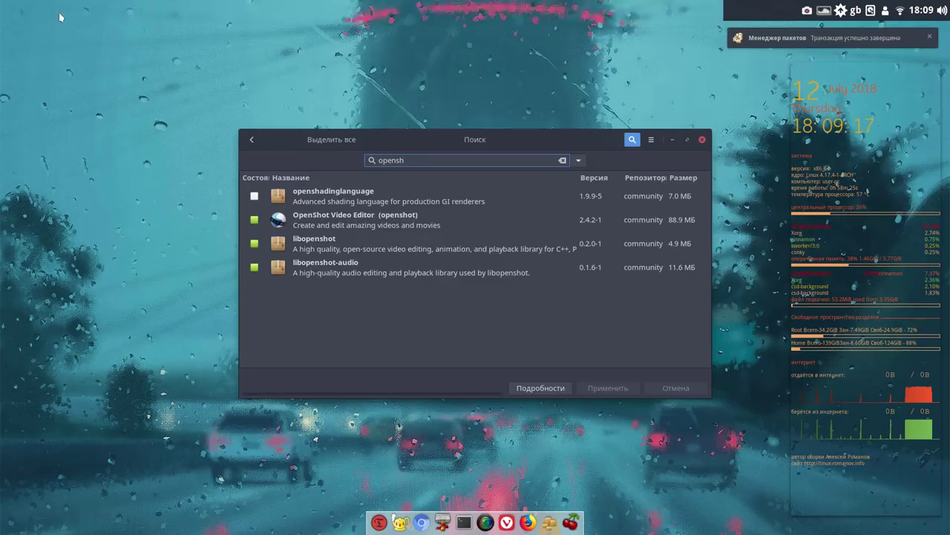
Launch OpenShot Video Editor from the Аудио и видео menu
click(51, 13)
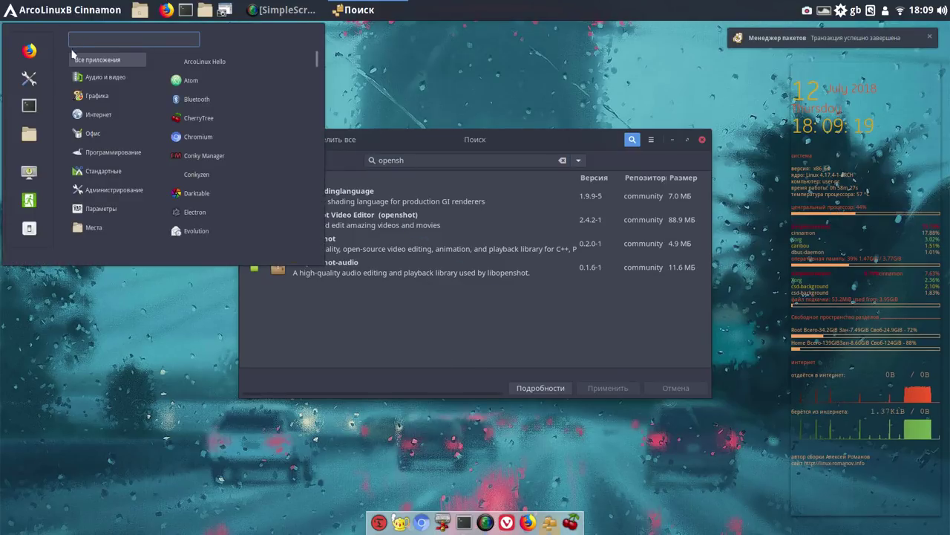
mouse_move(93, 78)
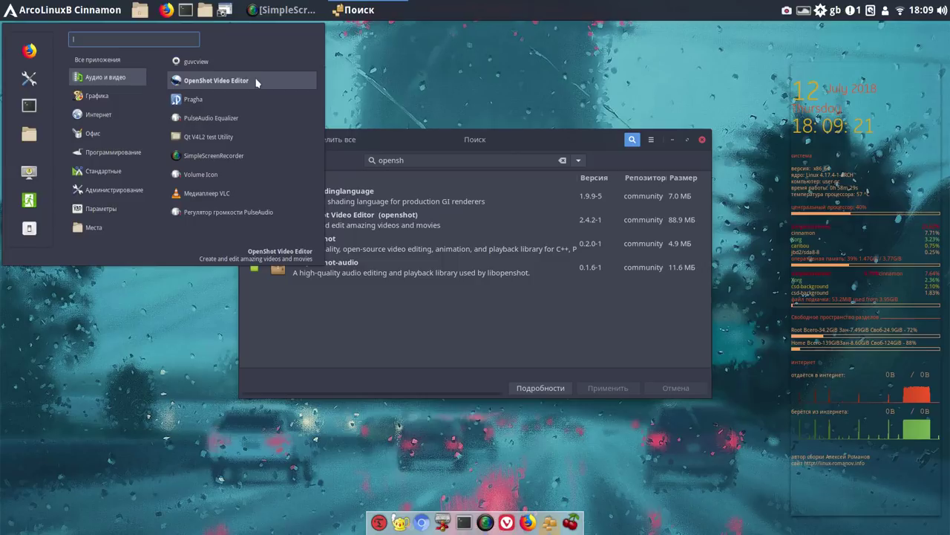
click(256, 81)
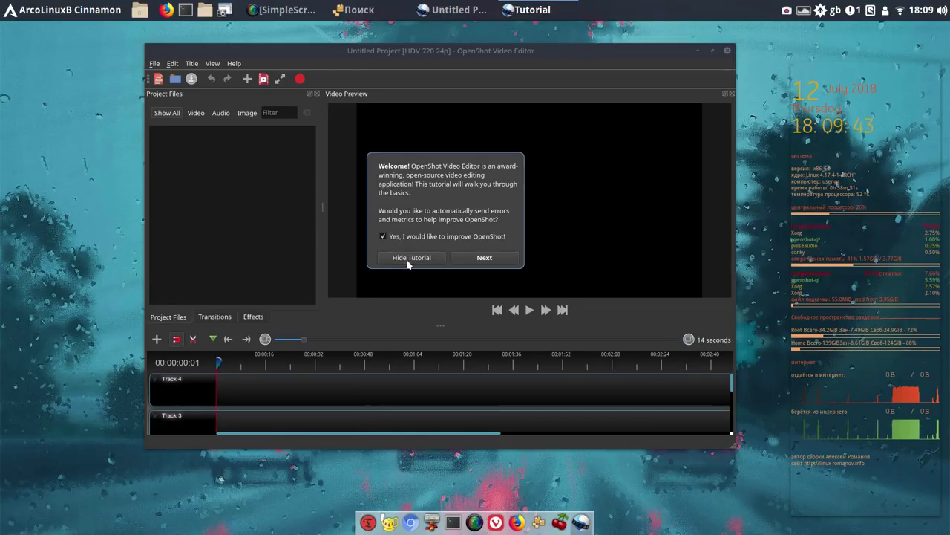
Hide the OpenShot tutorial, close the editor, and clear Pamac's search field
click(407, 259)
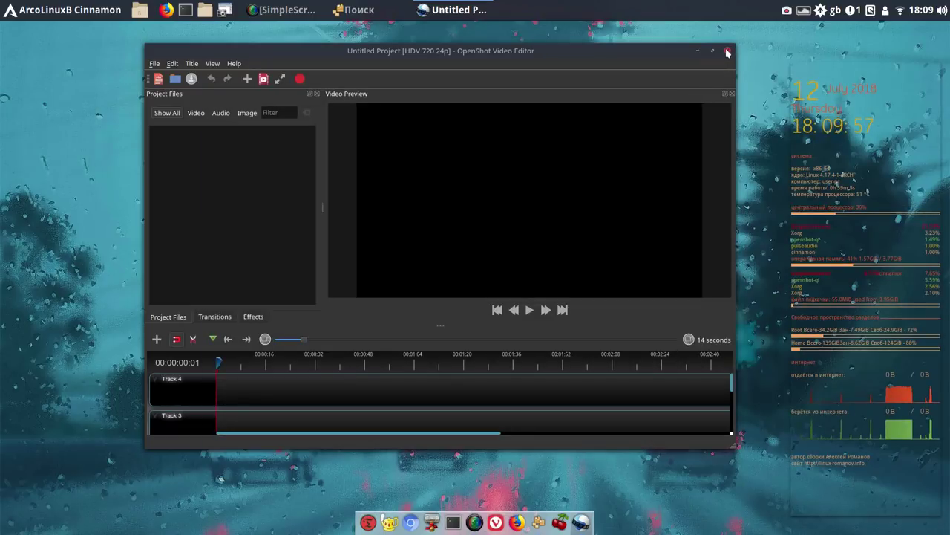
click(728, 52)
click(562, 161)
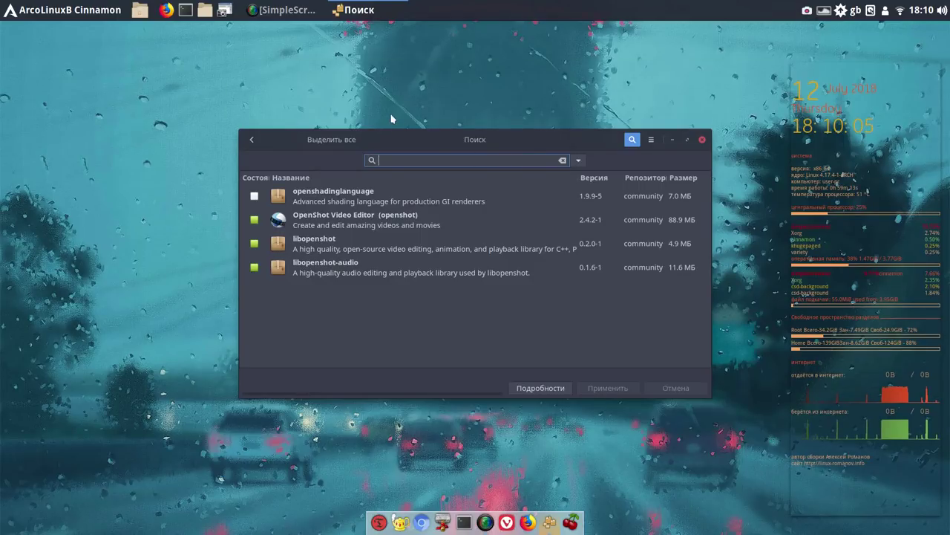
Search for 'auda', mark Audacity, and confirm the installation transaction
text(auda)
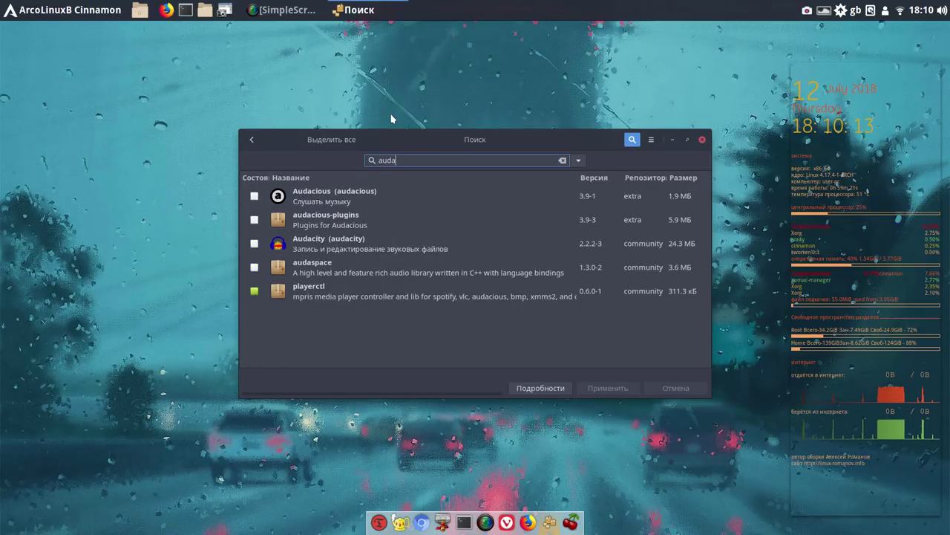
click(254, 244)
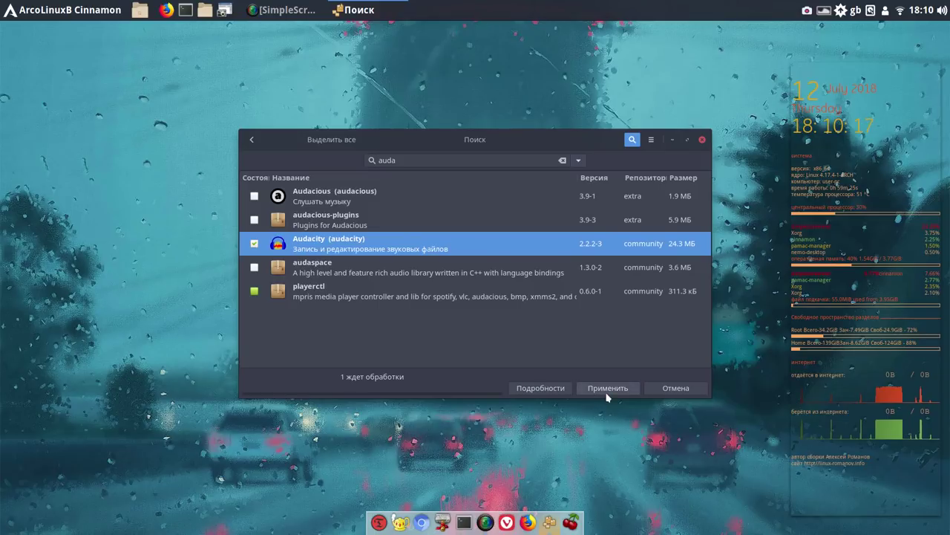
click(608, 387)
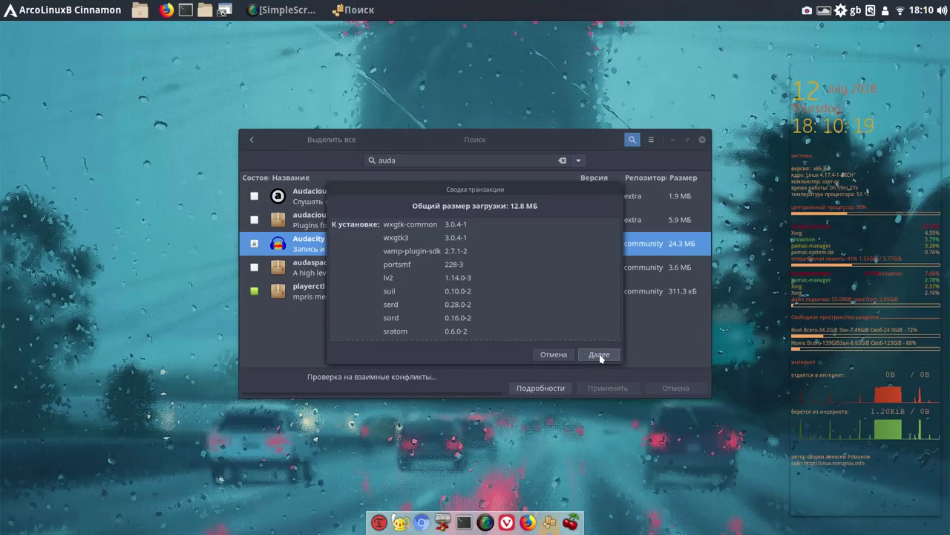
click(601, 356)
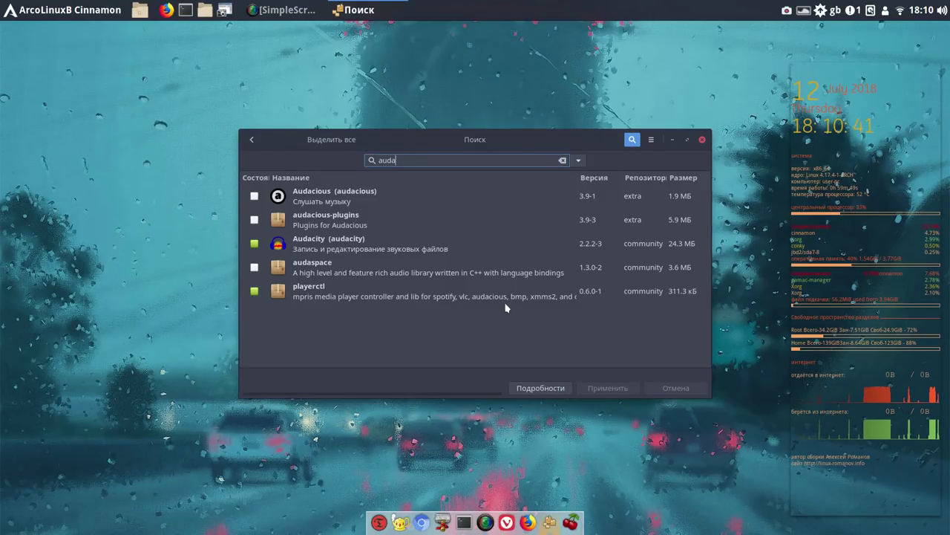
Launch Audacity from the applications menu and pin it to the dock
click(49, 13)
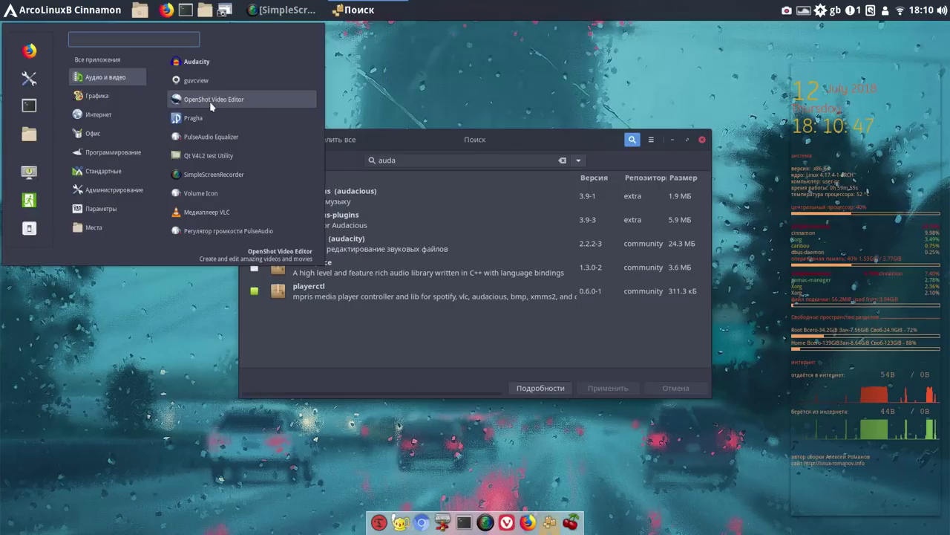
click(217, 64)
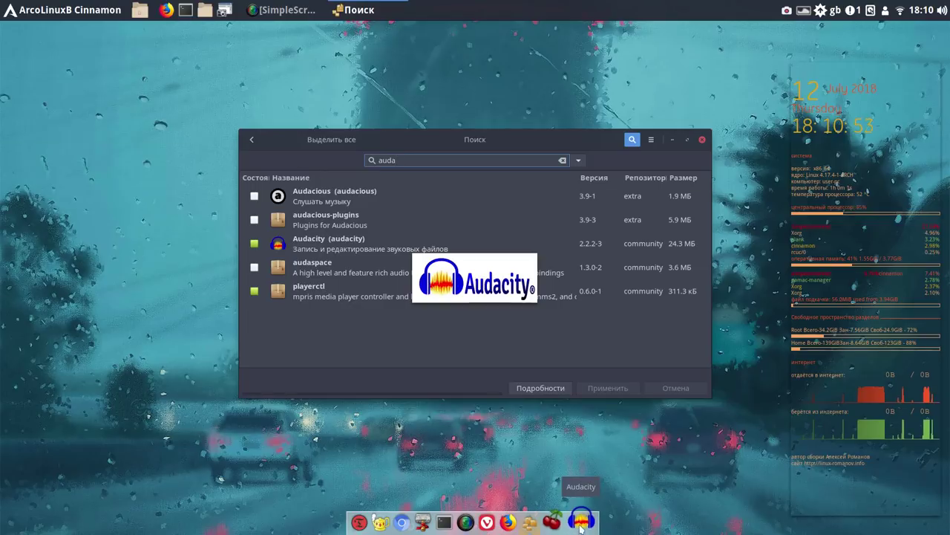
right_click(582, 519)
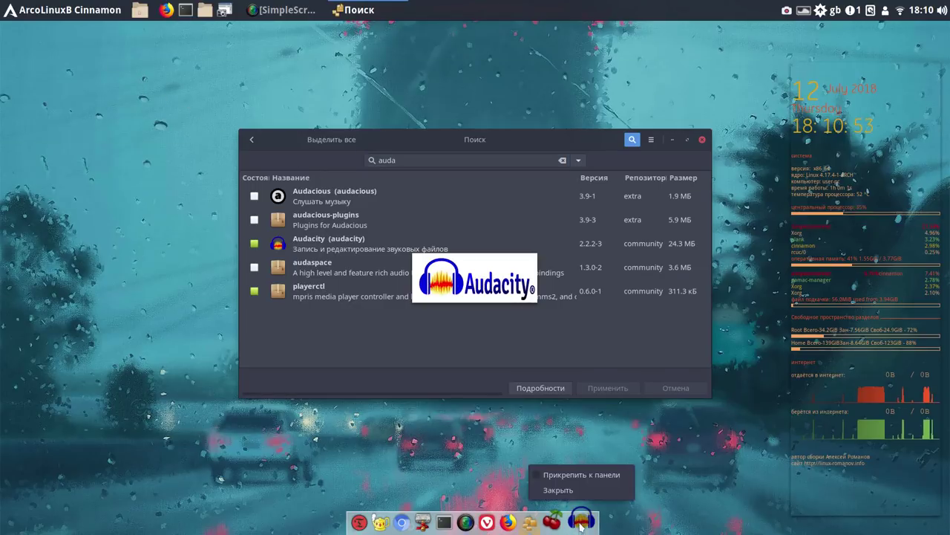
click(583, 474)
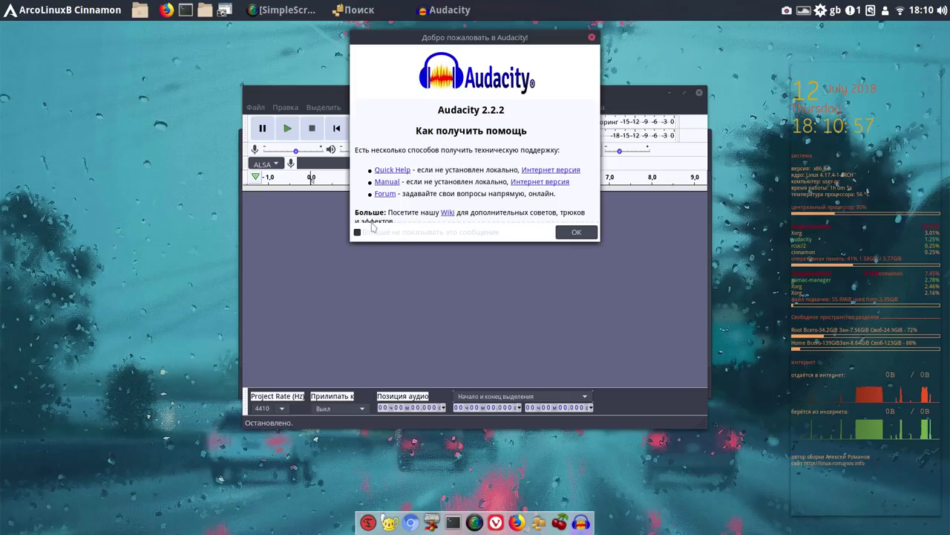
Turn off Audacity's welcome message permanently, then close Audacity
click(357, 232)
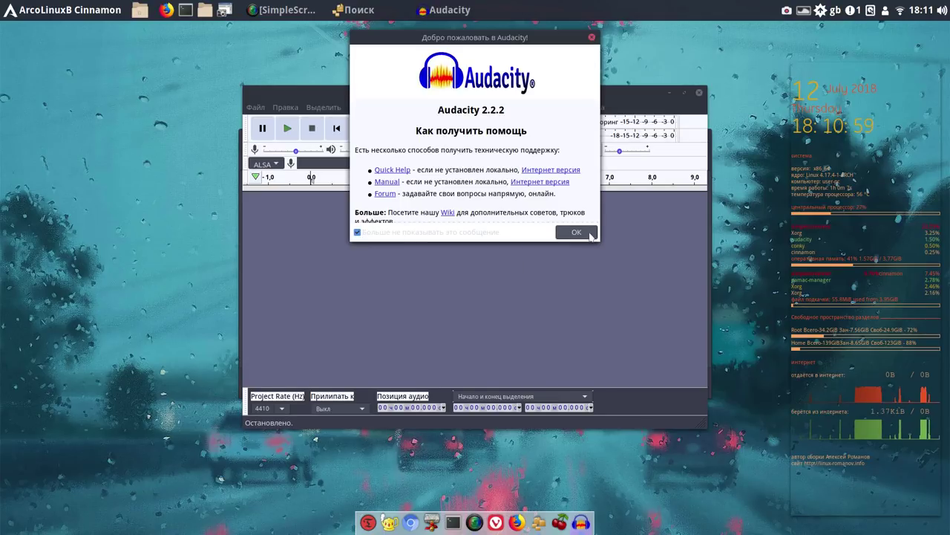
click(582, 234)
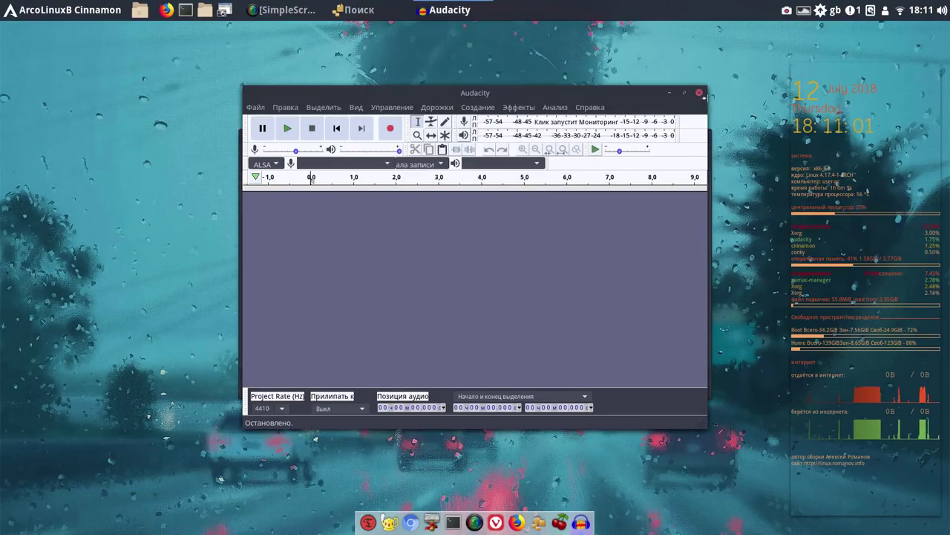
click(700, 94)
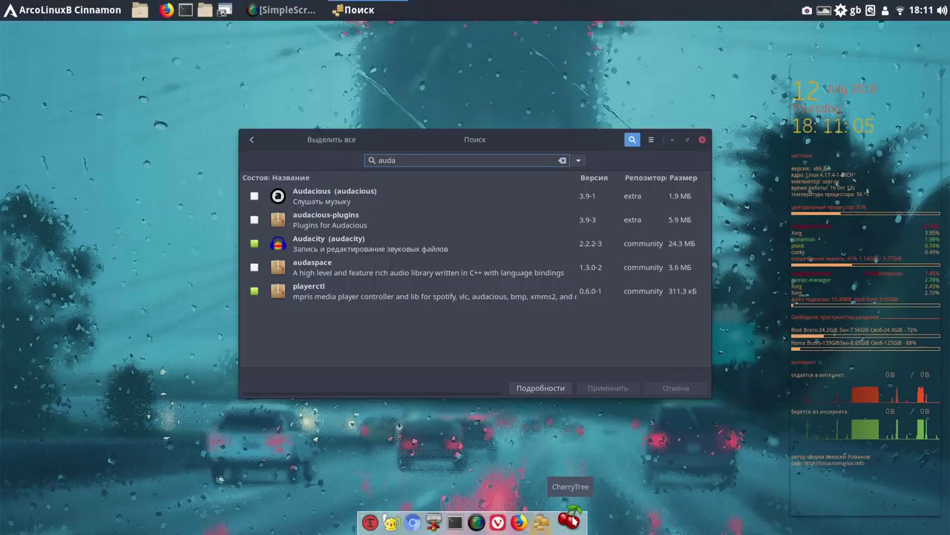
Close the Pamac package search window
click(574, 522)
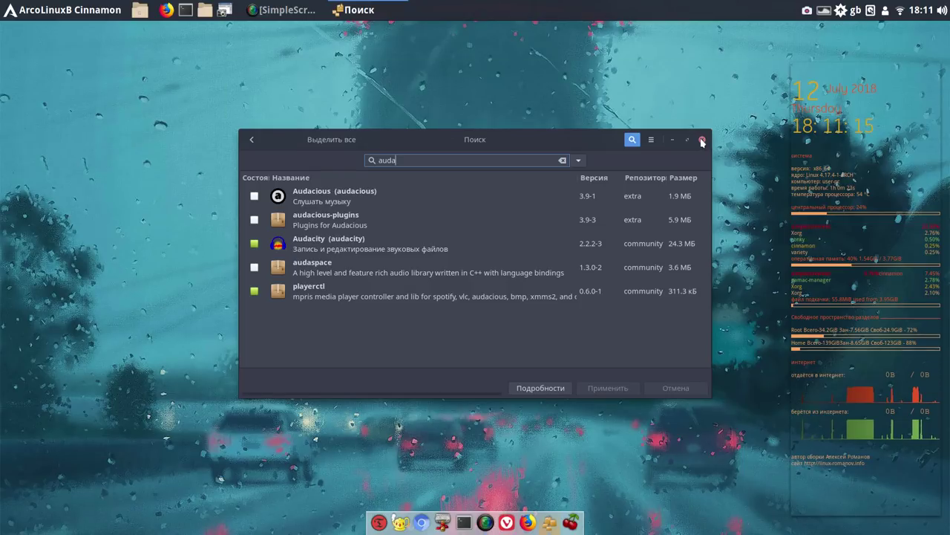
click(702, 141)
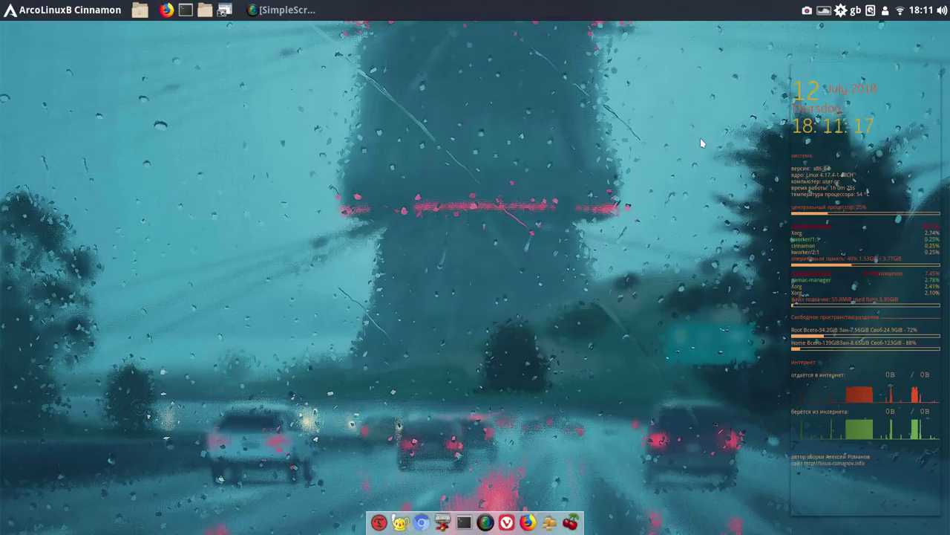
Launch Evolution from the Офис category of the applications menu
click(52, 13)
mouse_move(103, 76)
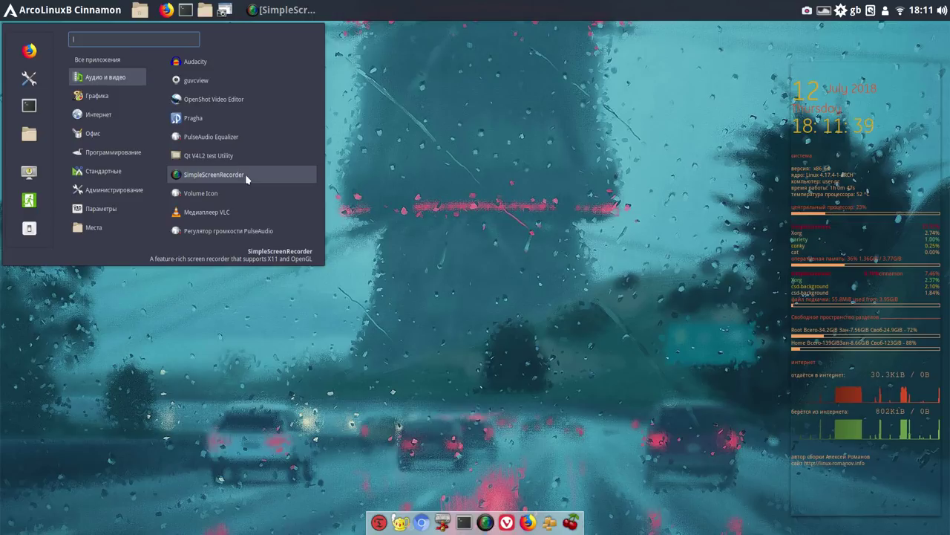
mouse_move(121, 130)
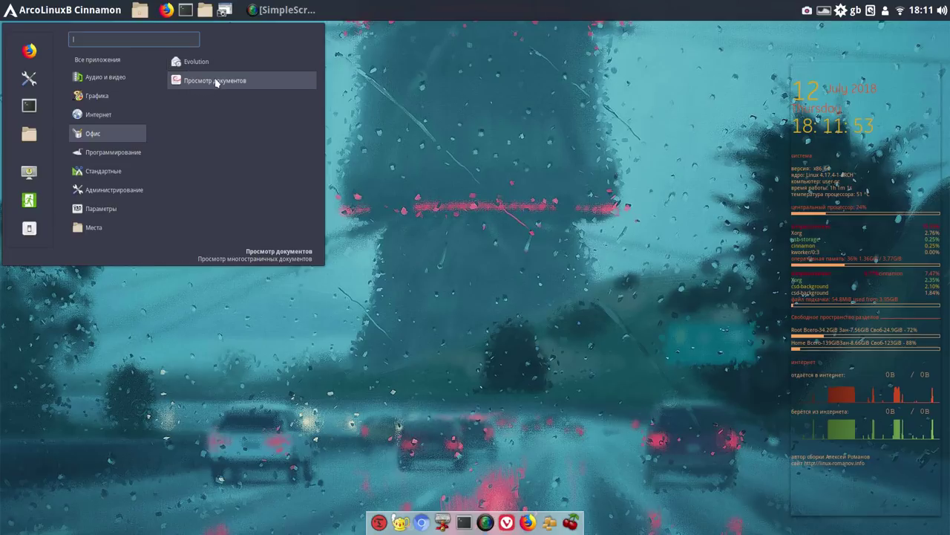
click(209, 64)
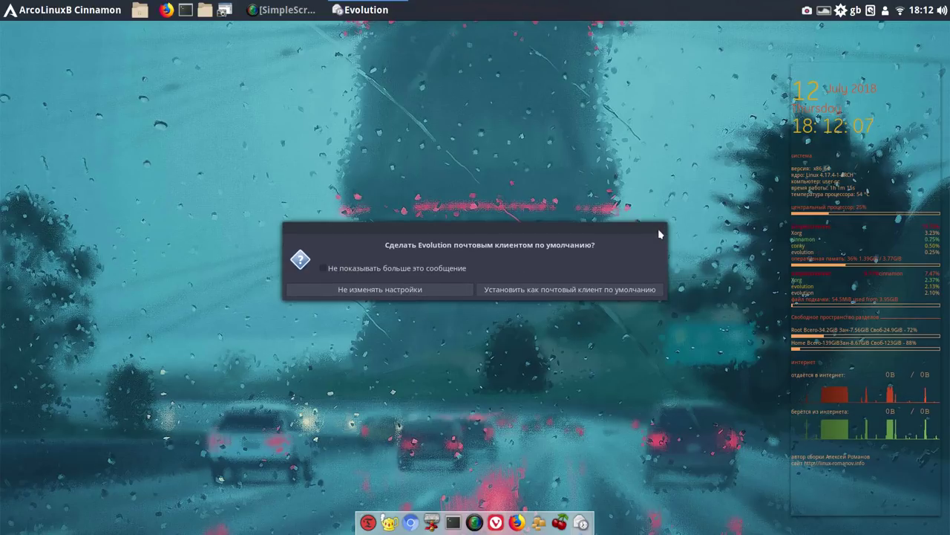
Dismiss Evolution's default-mail-client question and close the applications menu
click(396, 295)
click(63, 10)
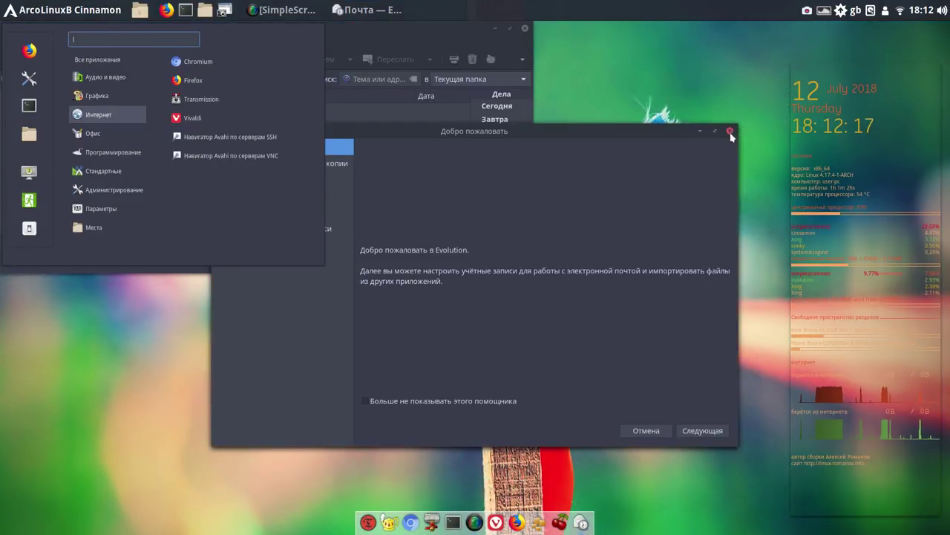
click(731, 132)
Close Evolution's welcome assistant and mail window, then relaunch the Pamac package manager
click(731, 132)
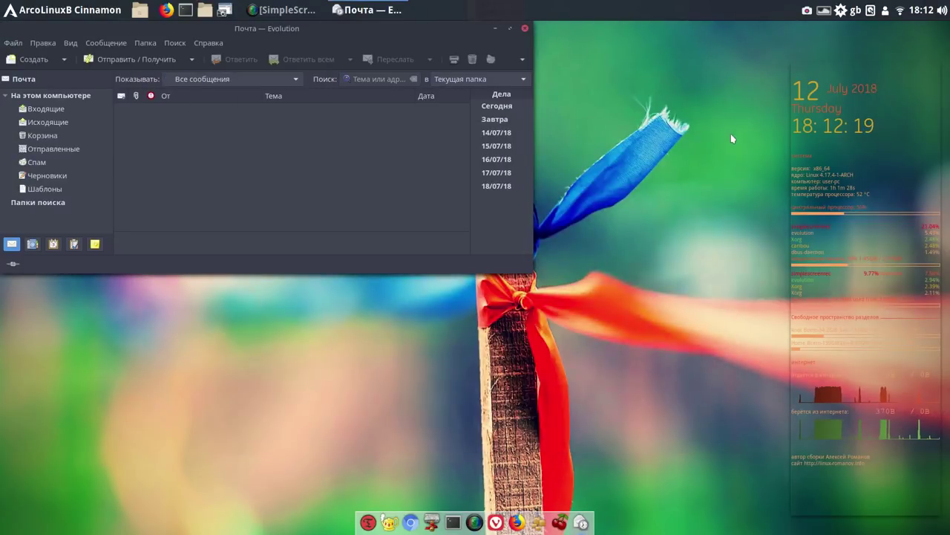
click(525, 29)
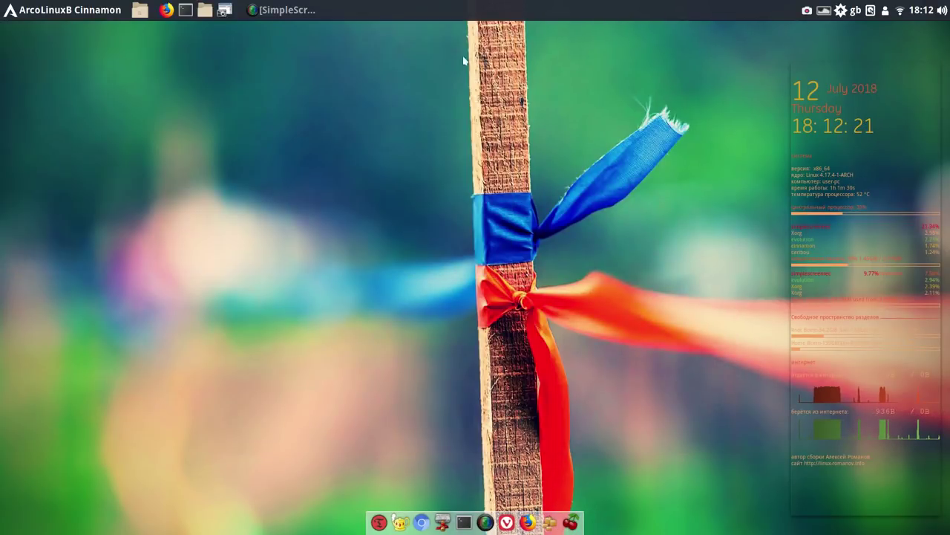
click(35, 10)
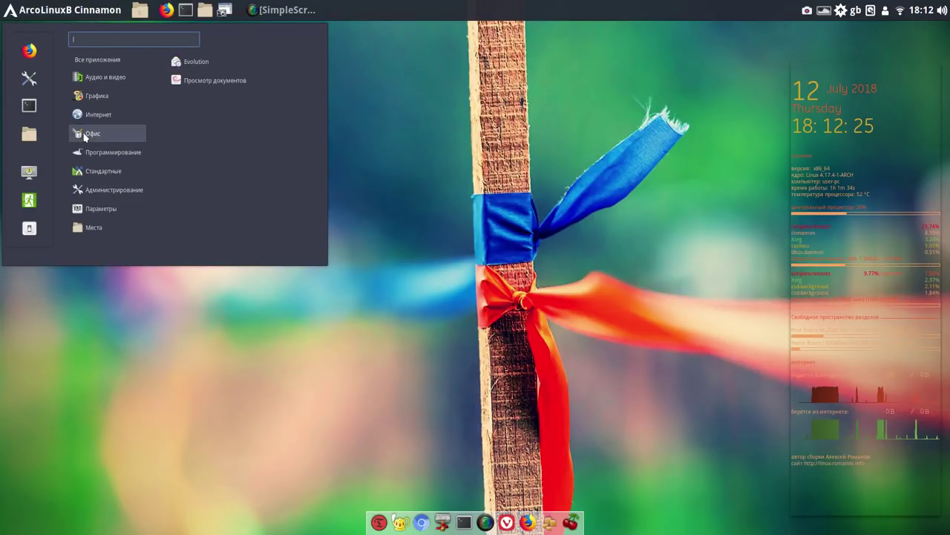
click(570, 283)
click(557, 526)
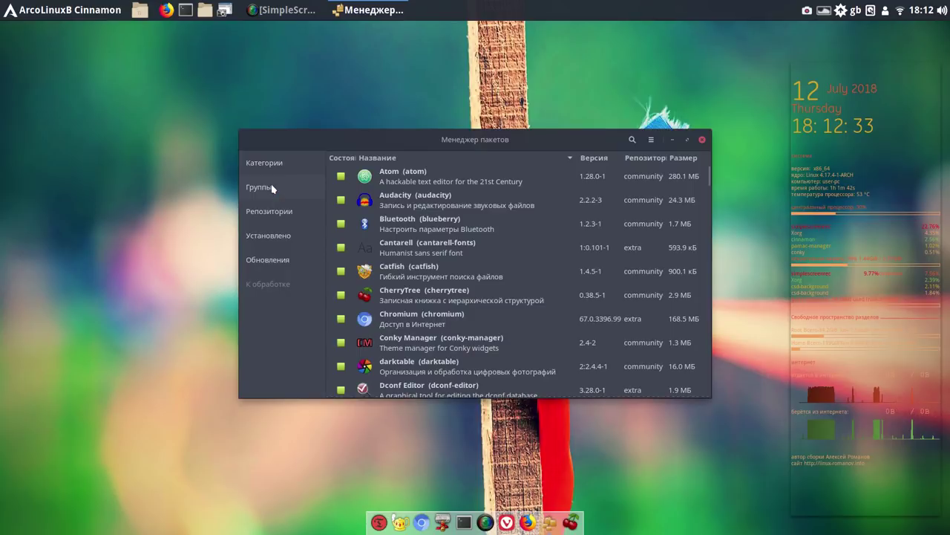
Switch Pamac to browsing by category and open the Офис category
click(270, 189)
click(255, 164)
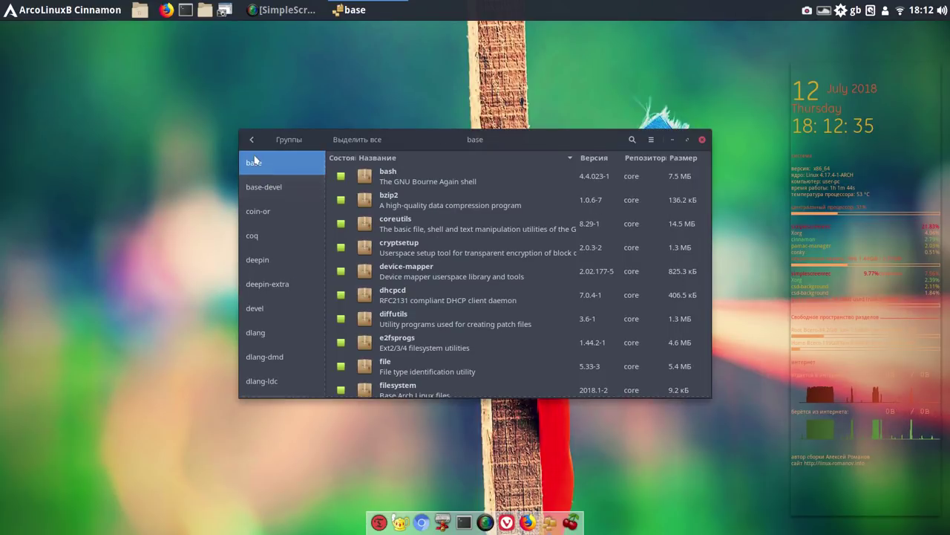
click(252, 139)
click(258, 165)
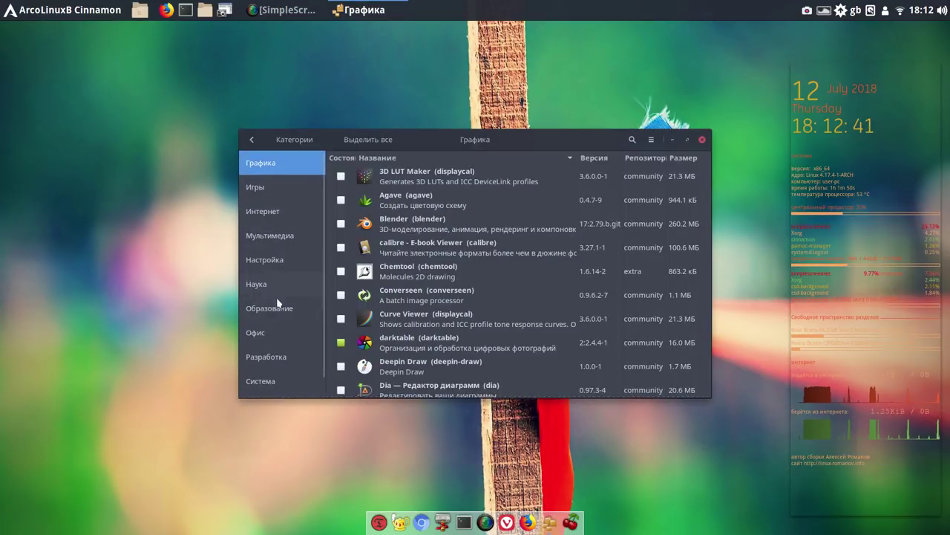
click(269, 336)
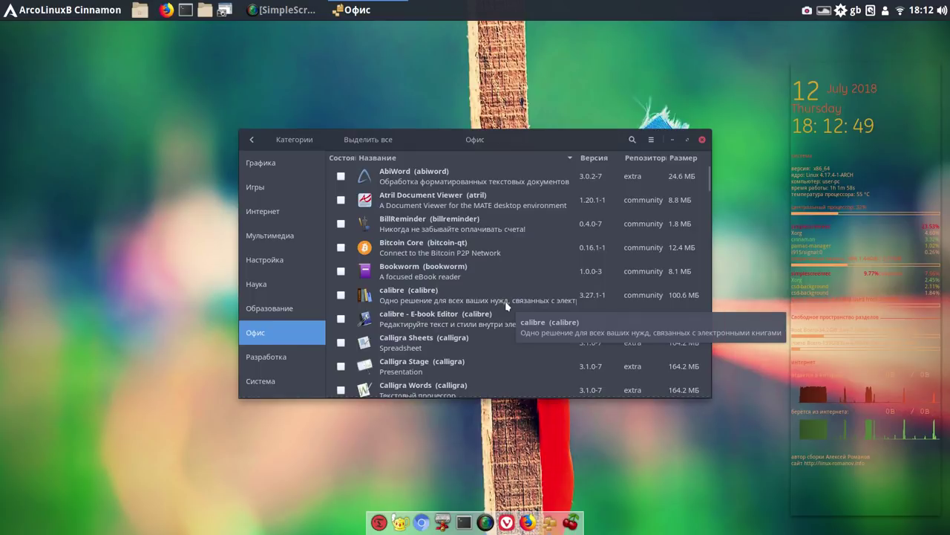
Scroll the Офис package list down to the LibreOffice entries
scroll(505, 305, down, 3)
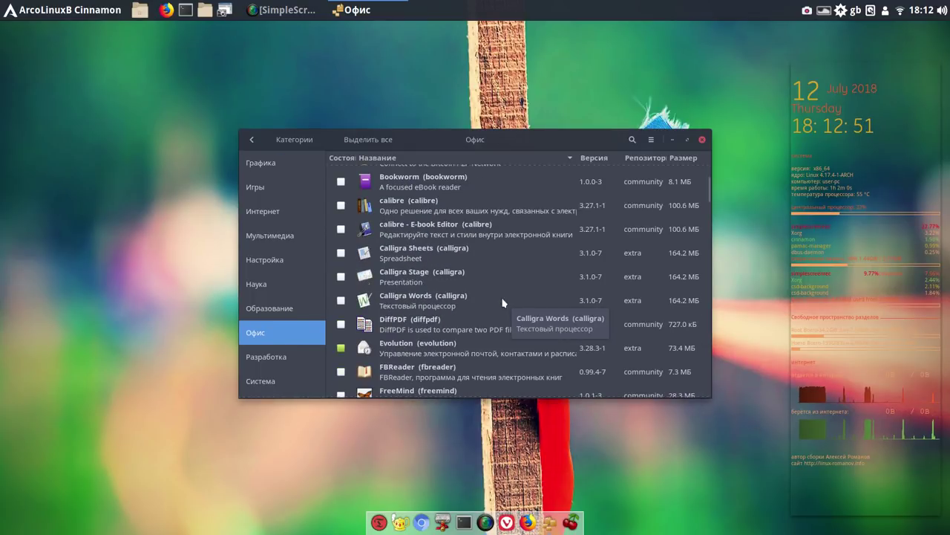
scroll(503, 303, down, 3)
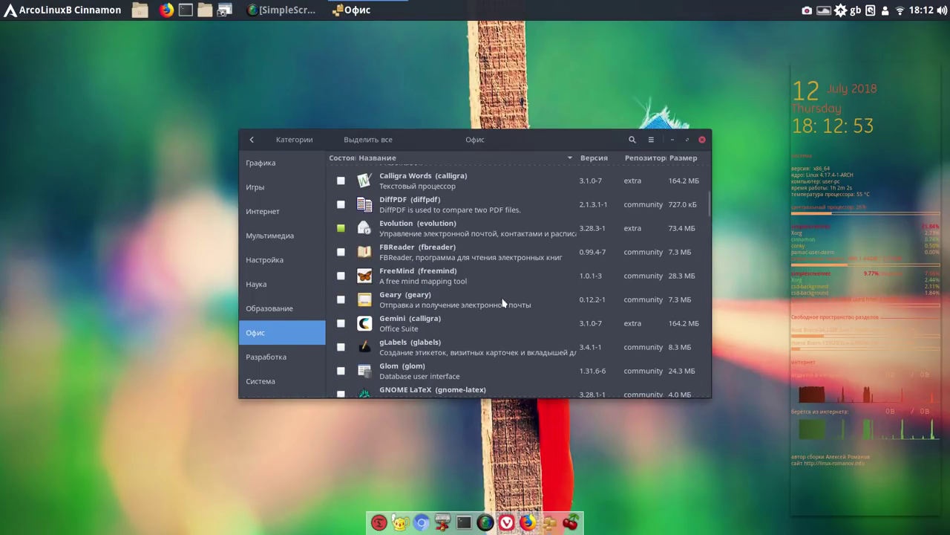
scroll(503, 303, down, 3)
scroll(502, 303, down, 3)
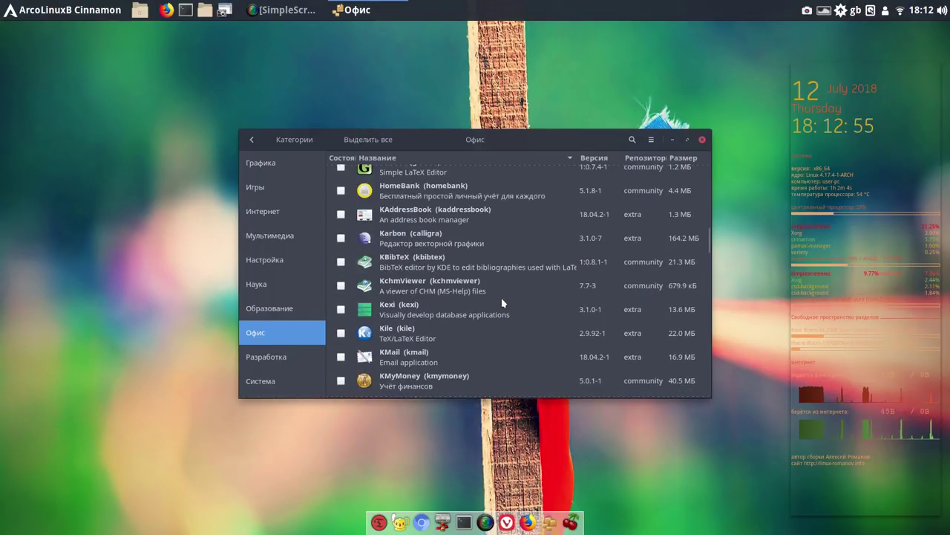
scroll(503, 303, down, 3)
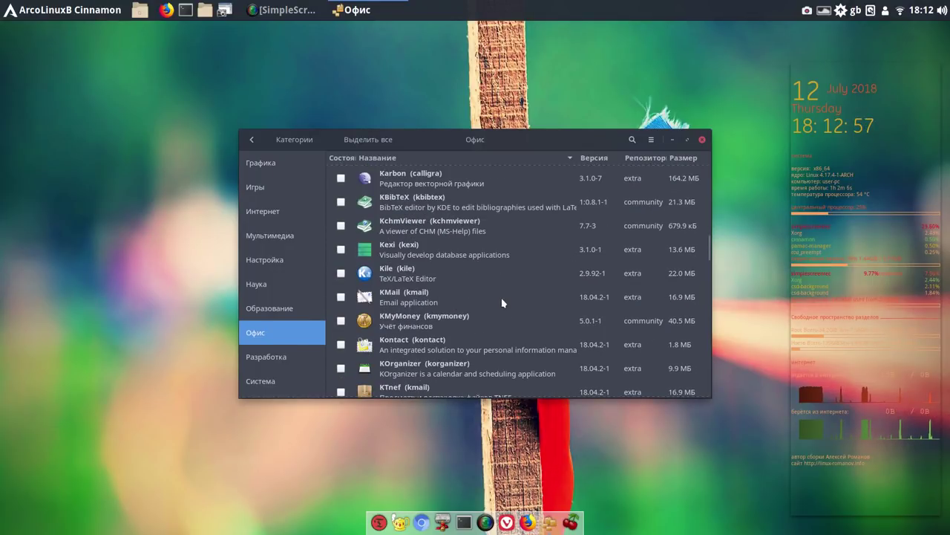
scroll(502, 303, down, 3)
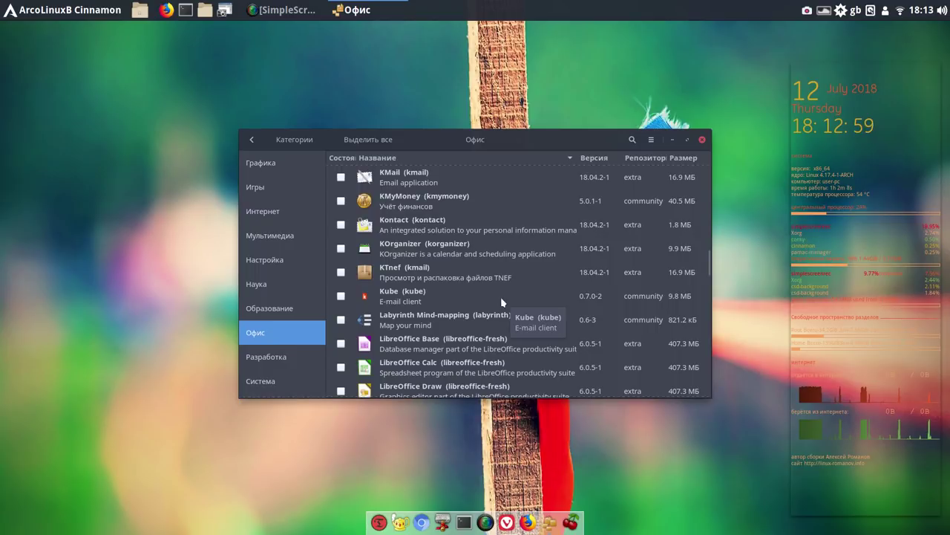
scroll(502, 303, down, 2)
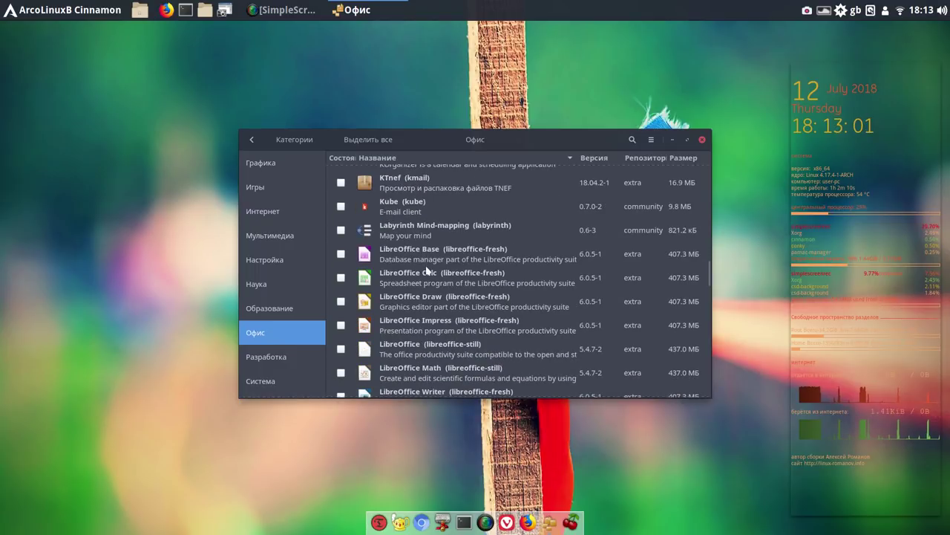
Toggle the LibreOffice Calc and Writer checkboxes to mark the libreoffice-fresh suite
click(341, 278)
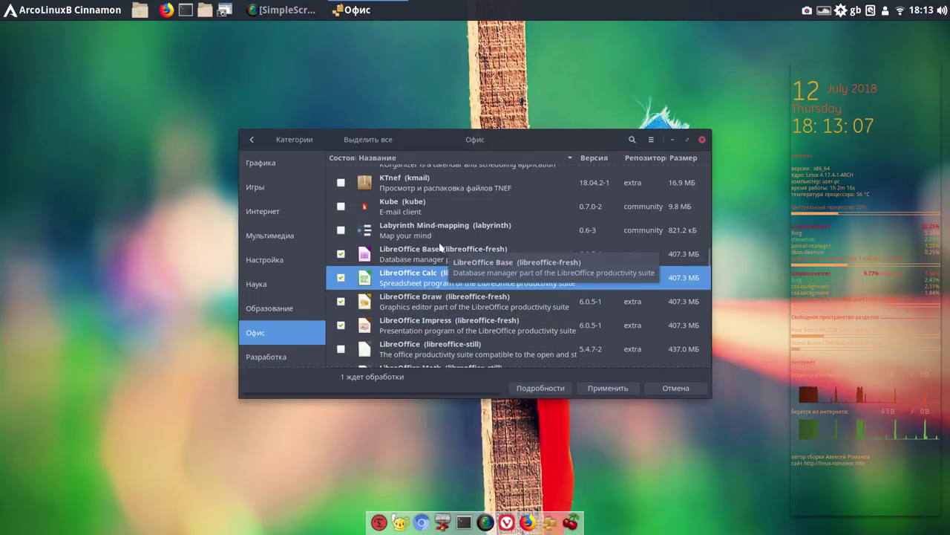
scroll(389, 248, down, 2)
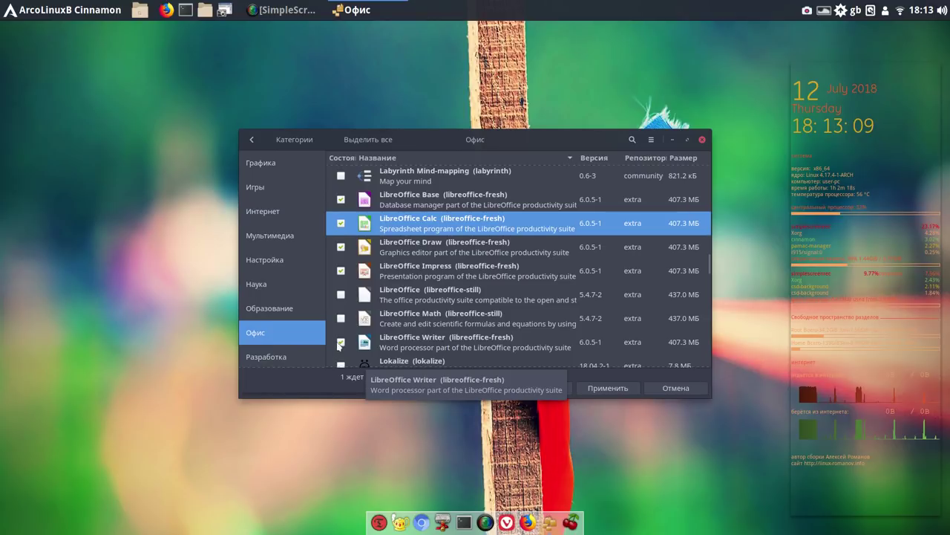
click(340, 342)
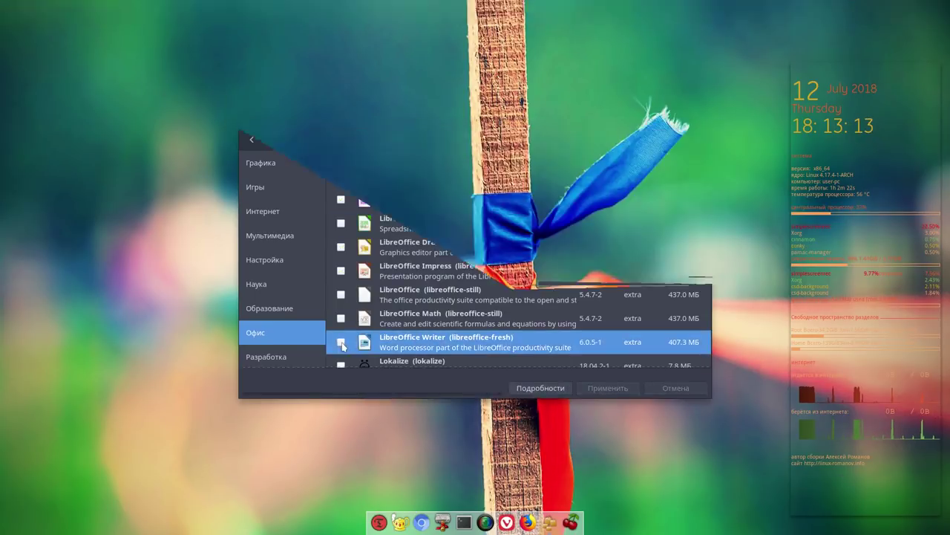
click(341, 342)
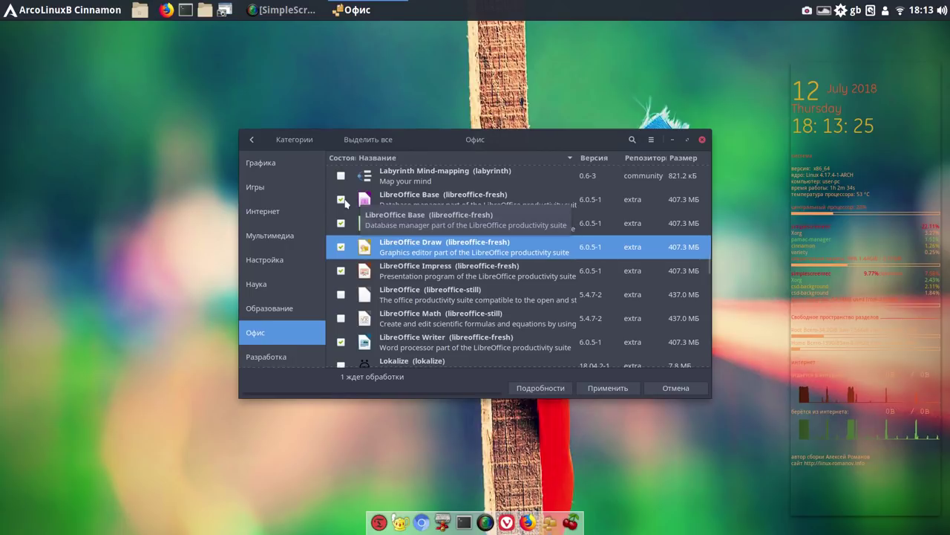
click(363, 199)
scroll(421, 246, up, 2)
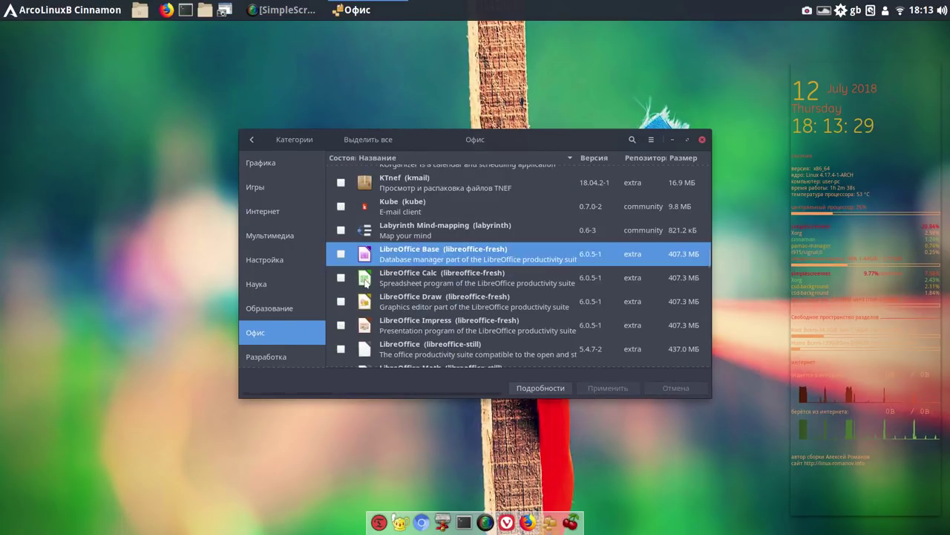
click(342, 279)
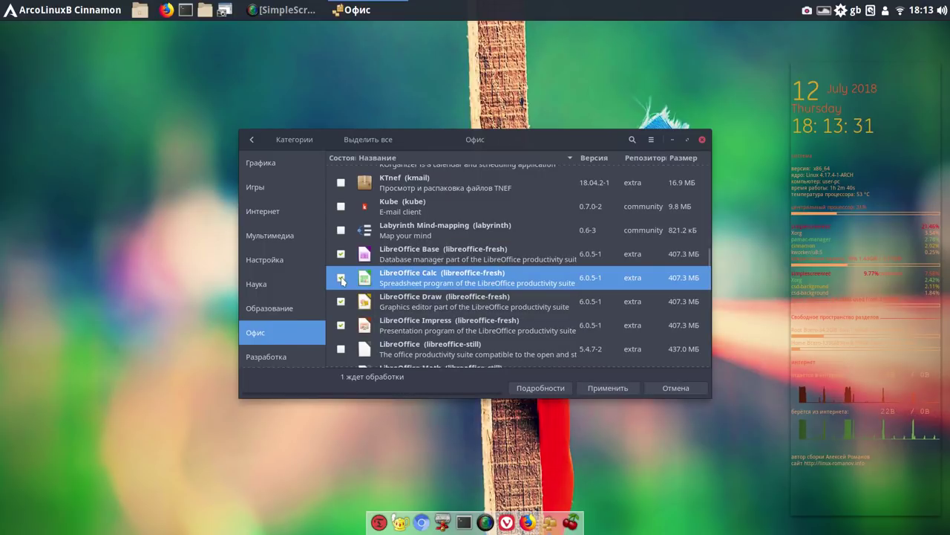
scroll(414, 294, down, 3)
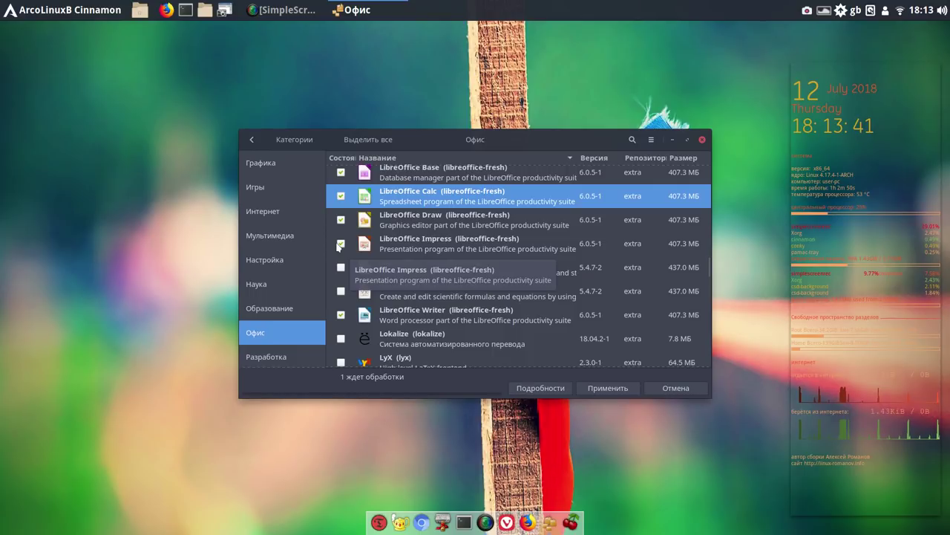
Settle on the marked libreoffice-fresh suite and apply, showing the 119.9 МБ transaction summary
click(340, 245)
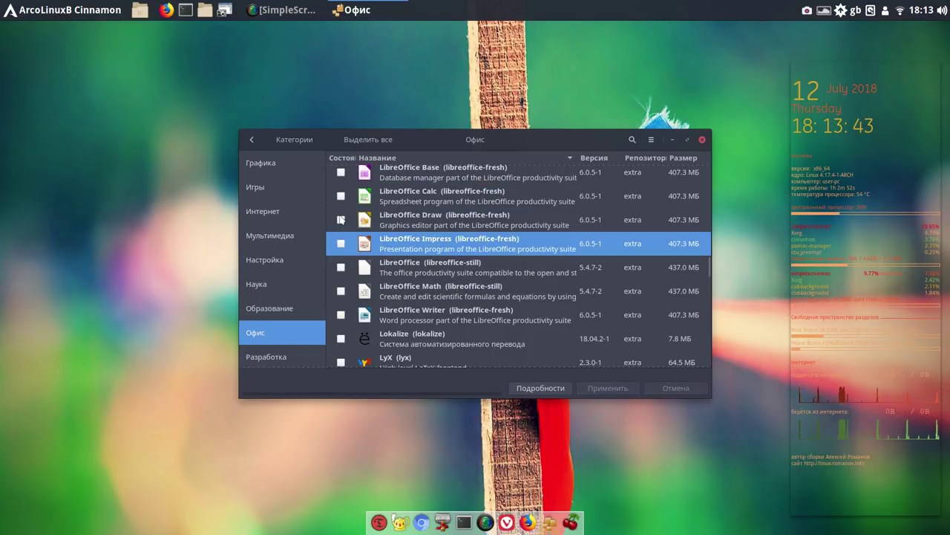
click(342, 220)
click(341, 220)
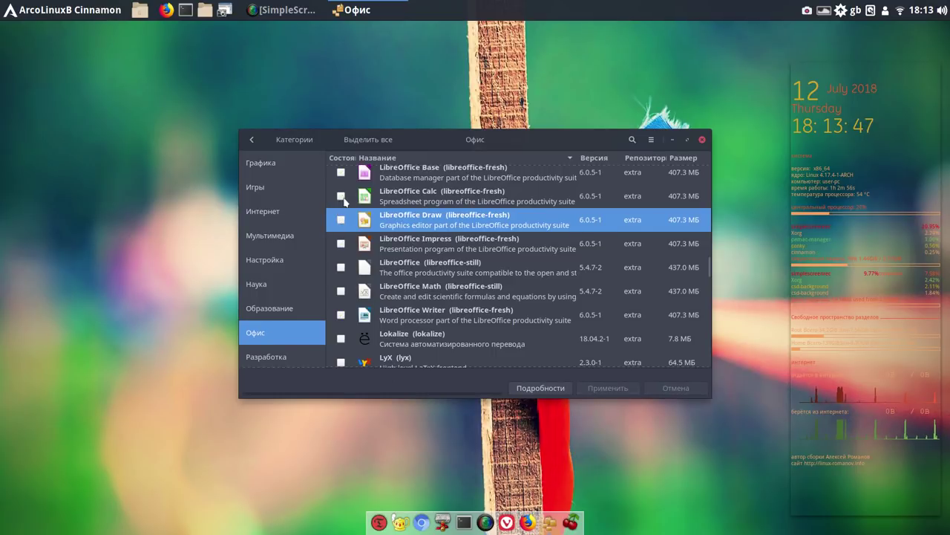
click(341, 197)
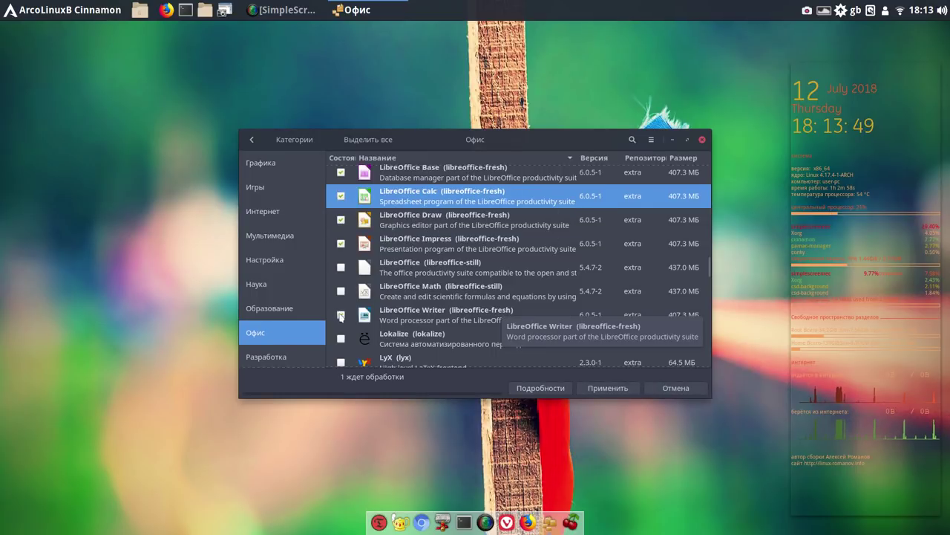
click(342, 315)
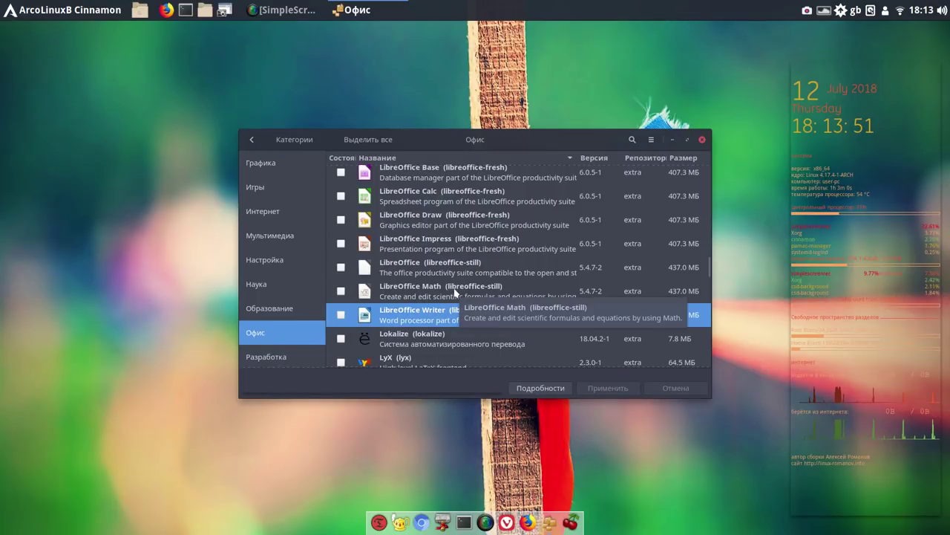
click(341, 197)
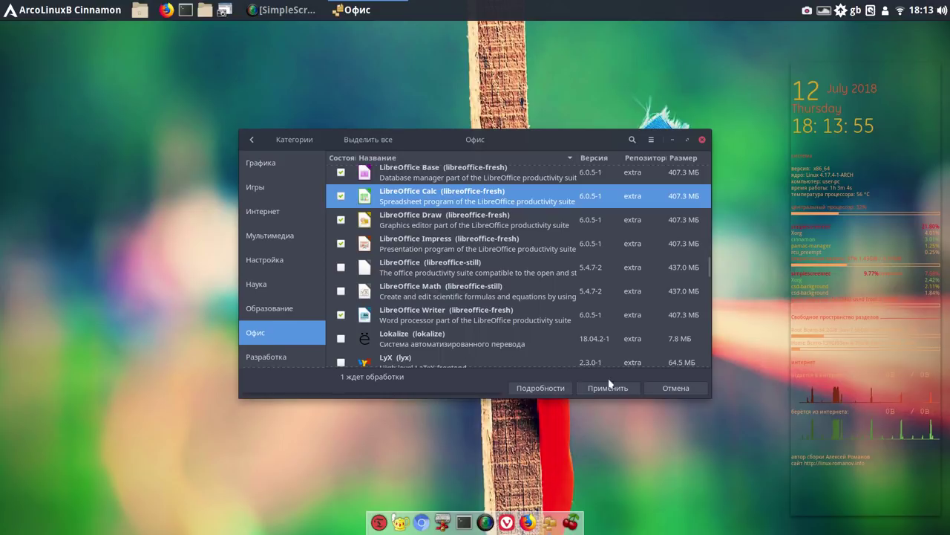
click(613, 389)
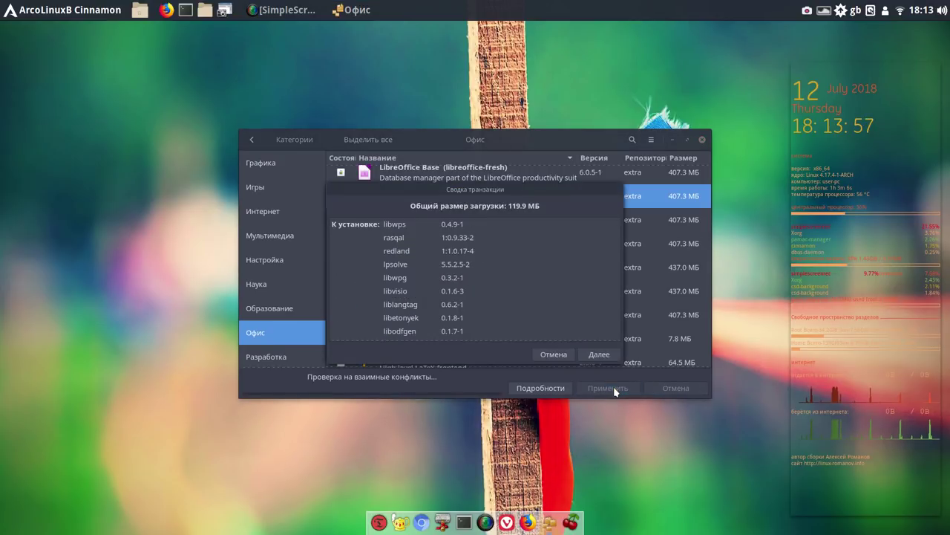
Continue past the transaction summary and authenticate with the account password to start downloading
click(599, 355)
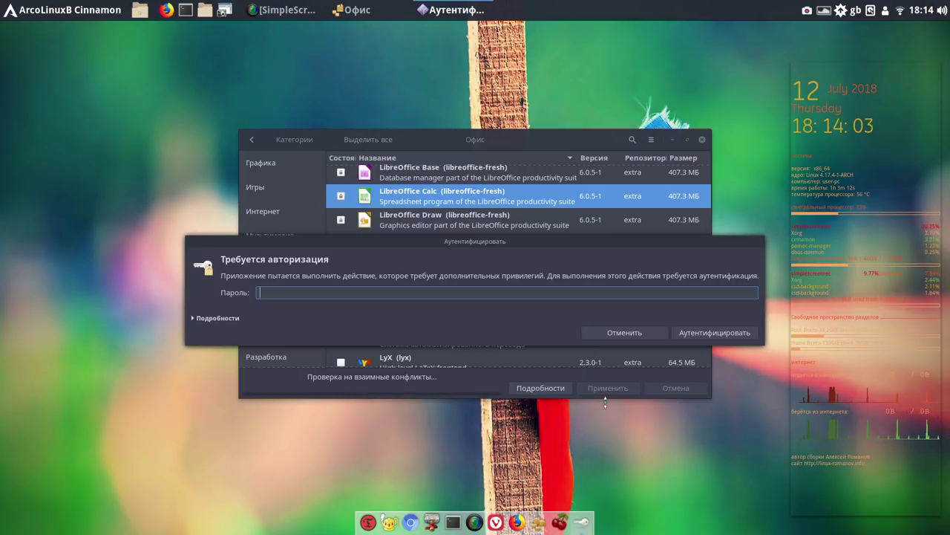
text(*)
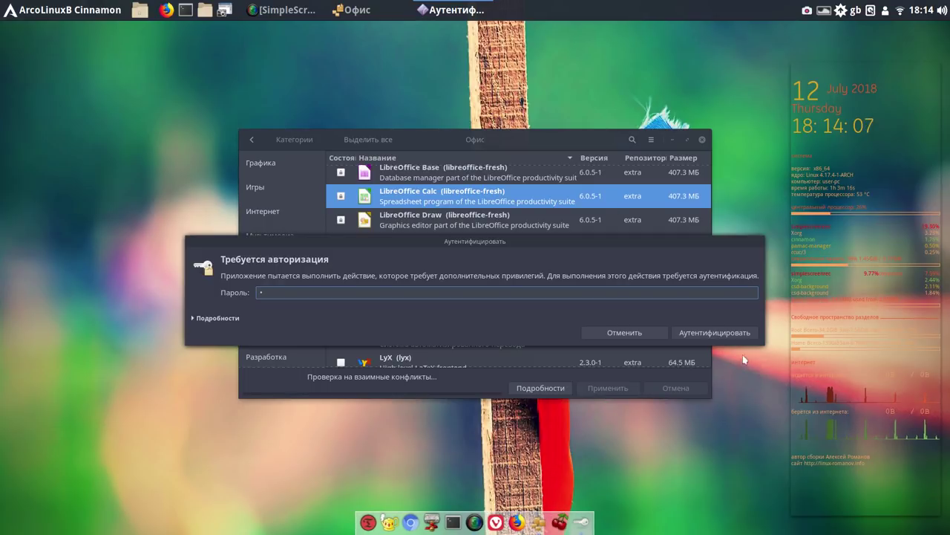
click(726, 331)
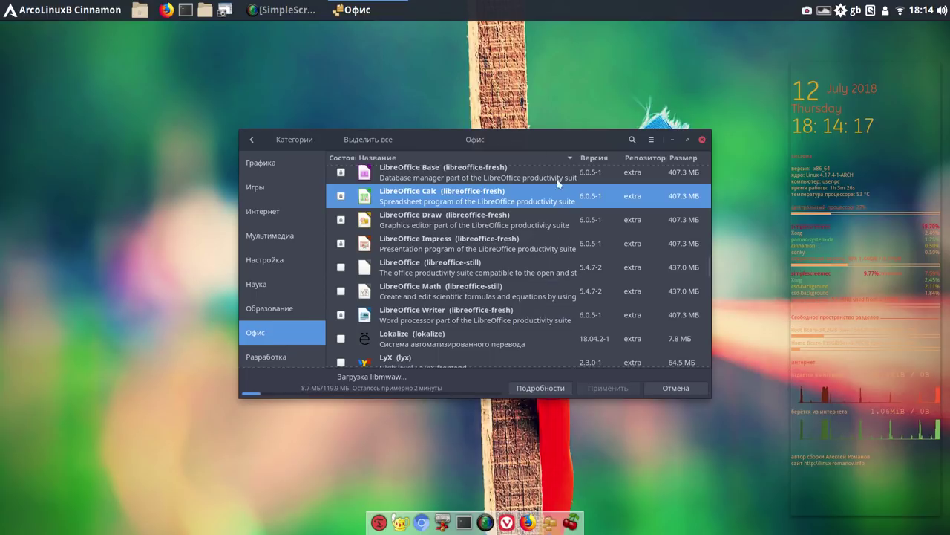
Move the Pamac window up-left and wait for the LibreOffice installation to complete
drag(538, 133, 391, 47)
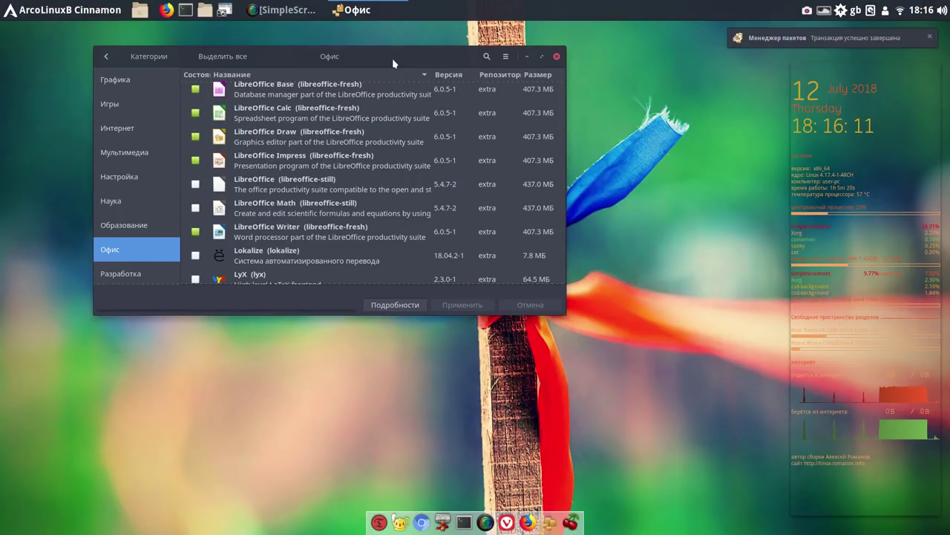
Launch LibreOffice Calc from the Офис section of the applications menu
click(421, 72)
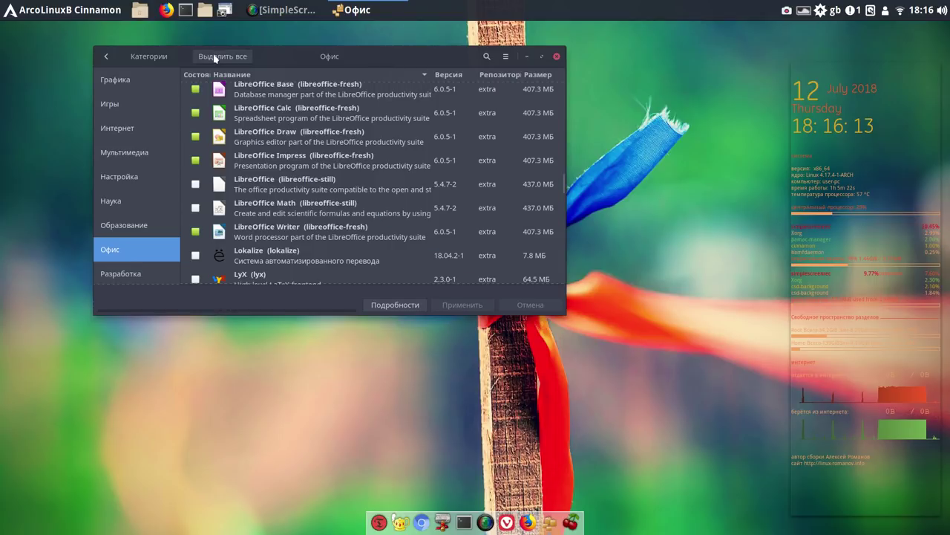
click(74, 11)
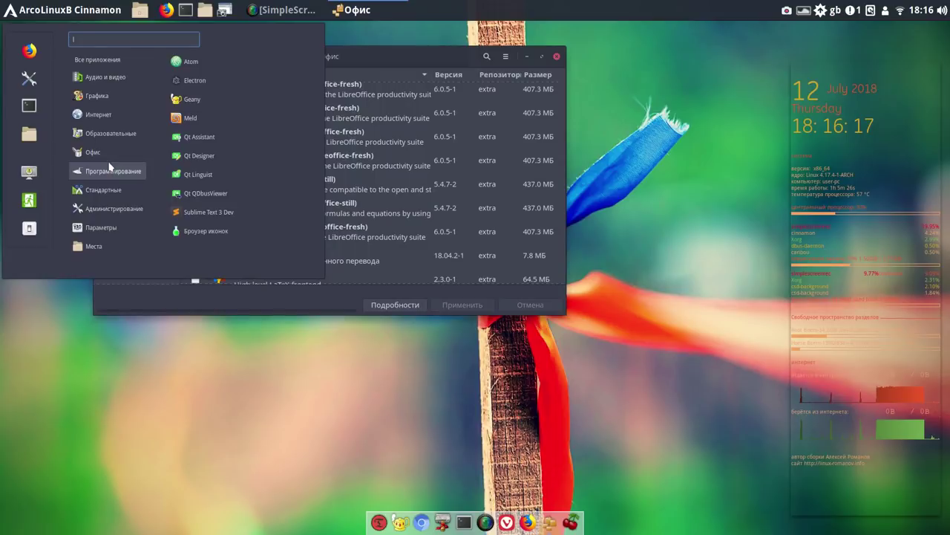
mouse_move(110, 153)
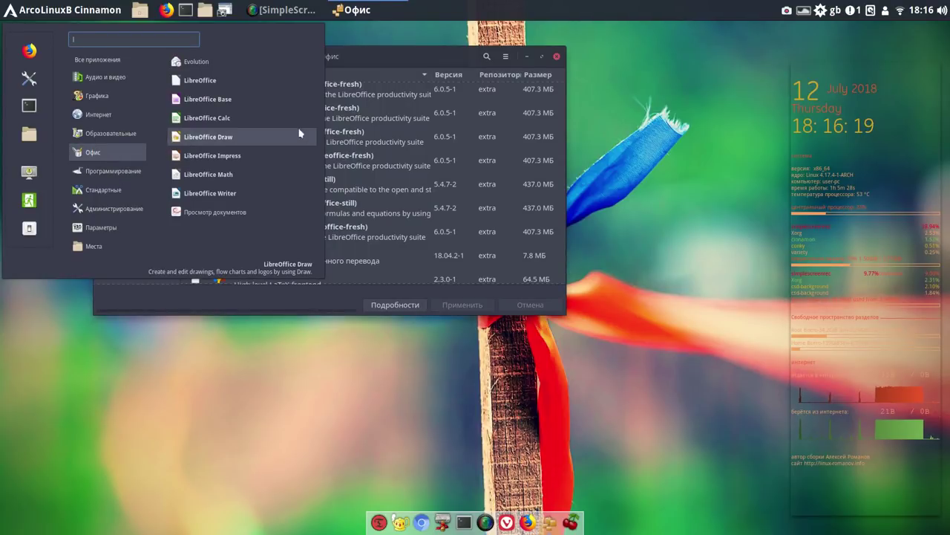
click(274, 117)
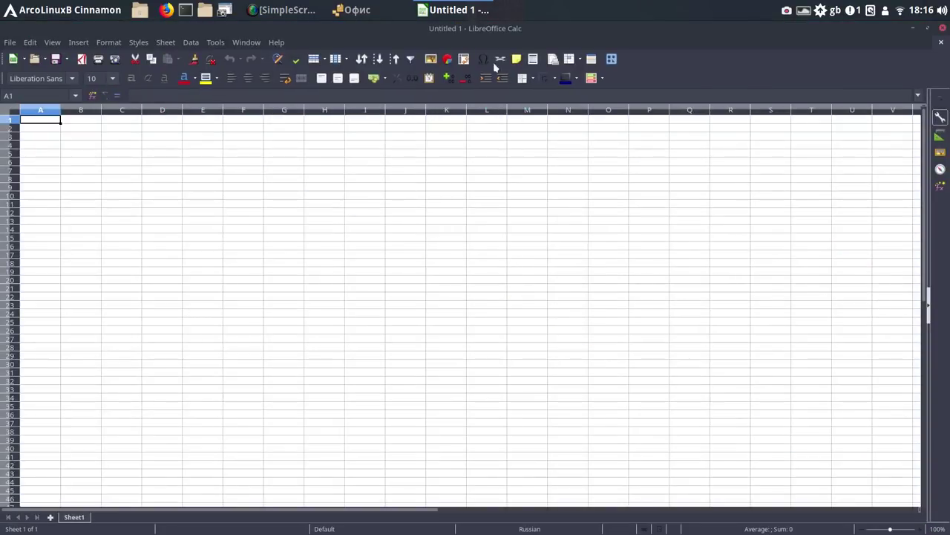
Confirm LibreOffice version 6.0.5.2 via Help > About, then close Calc
click(277, 43)
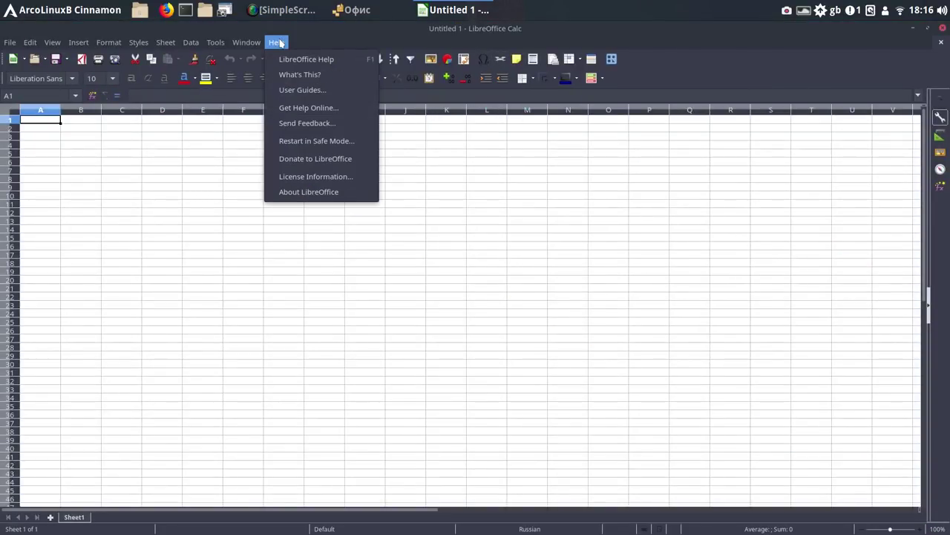
click(312, 192)
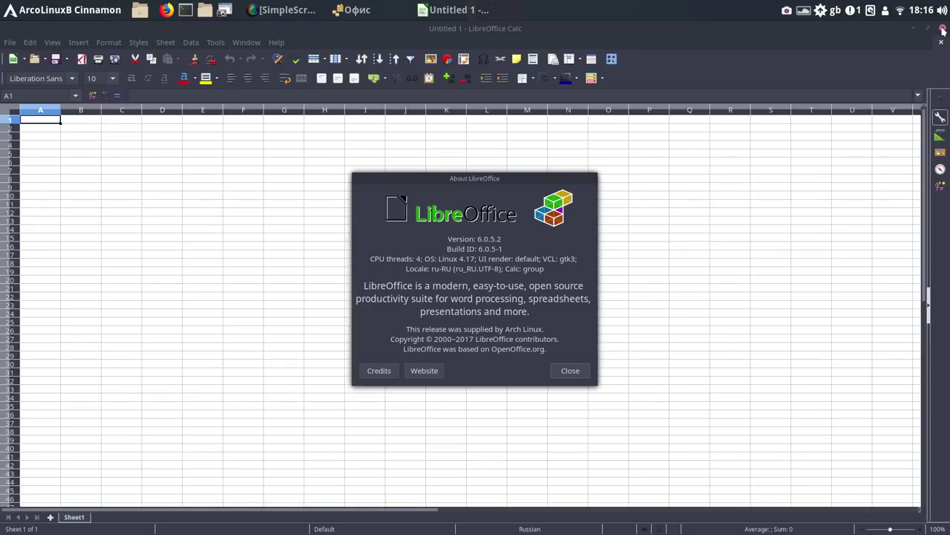
click(943, 29)
right_click(463, 10)
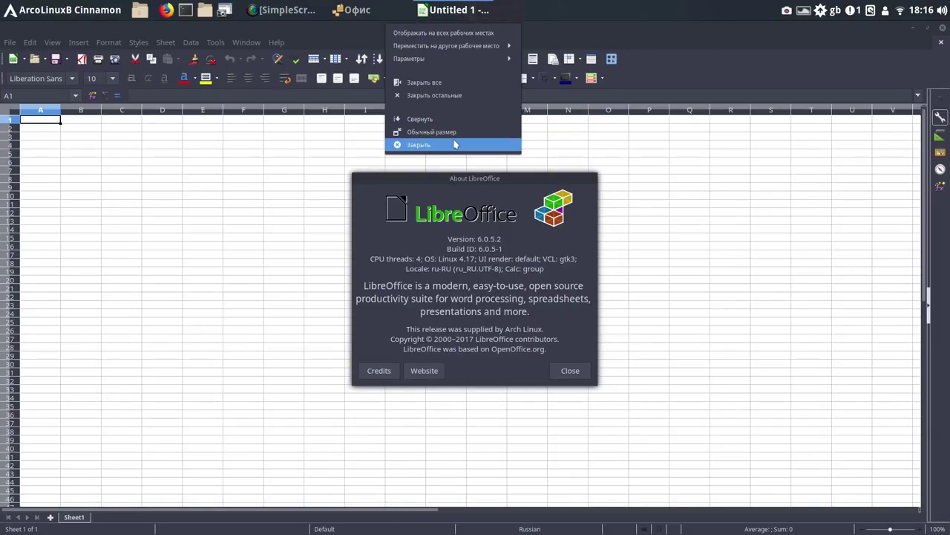
click(455, 144)
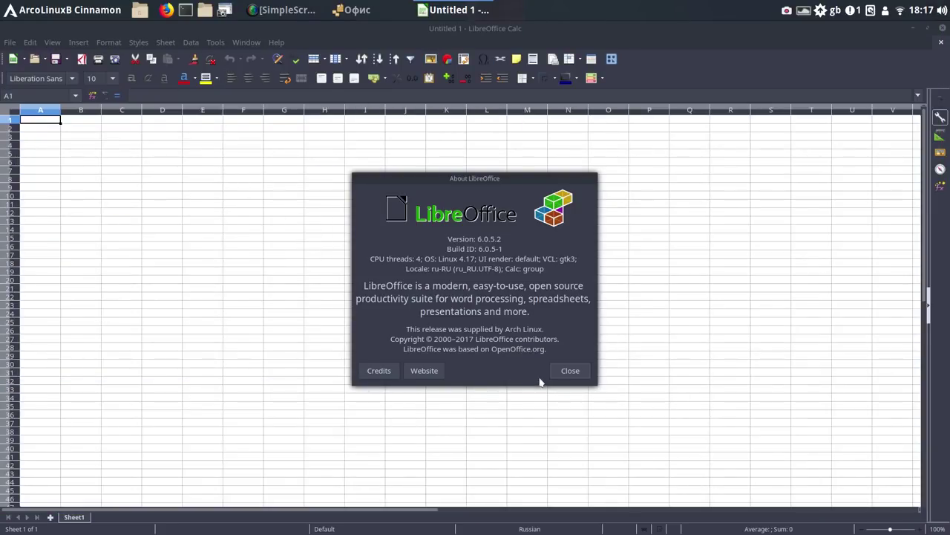
click(569, 372)
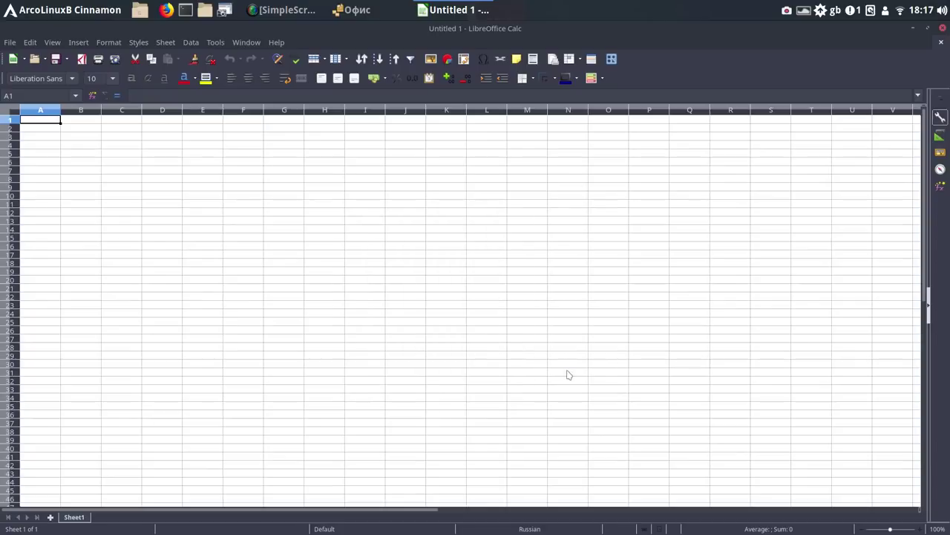
click(943, 28)
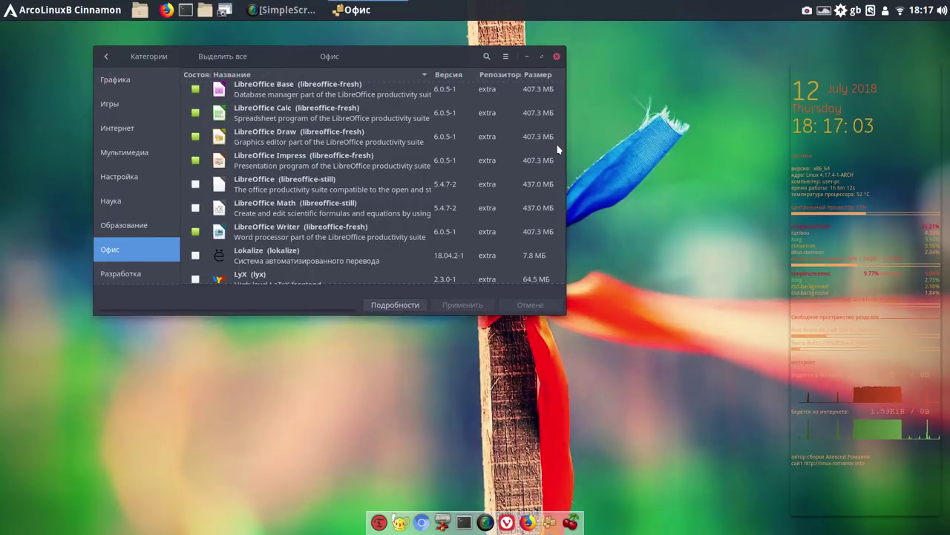
Close the Pamac (Менеджер пакетов) window
click(556, 56)
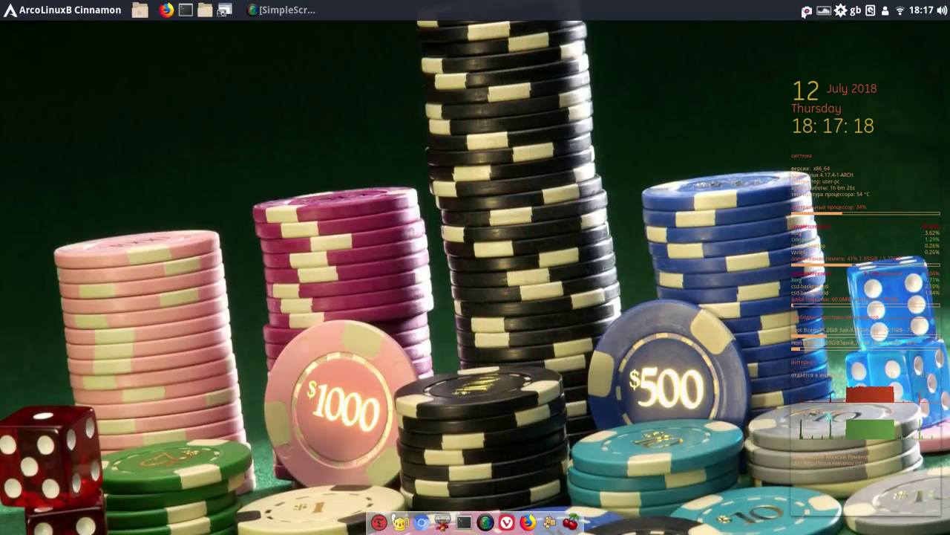
Minimize the SimpleScreenRecorder window while recording continues
click(806, 12)
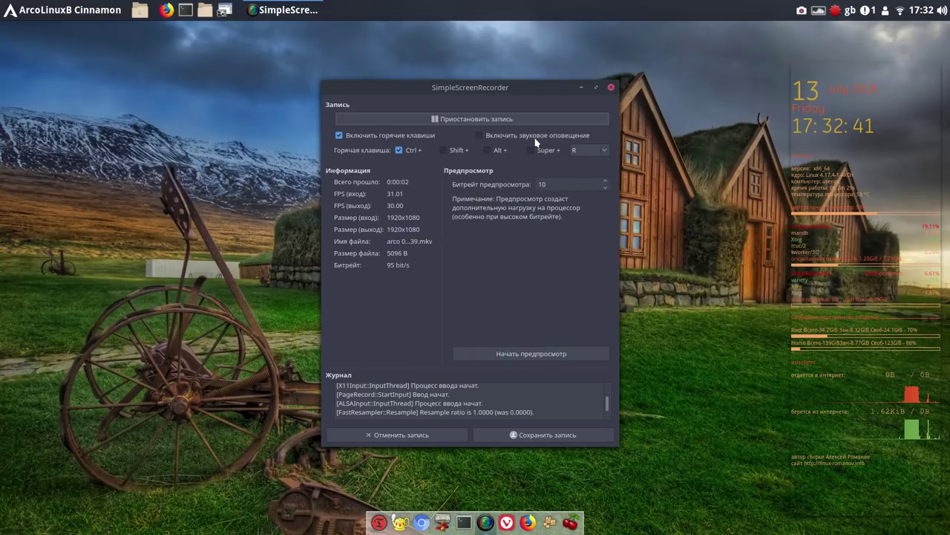
click(581, 89)
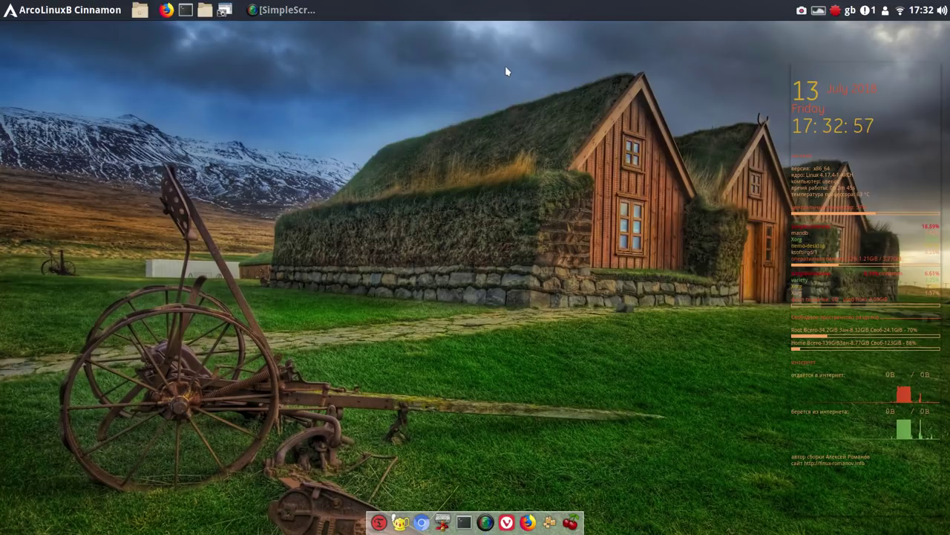
Launch Firefox and open Программы для Linux > Tearing - Тиринг on the CROC Disk share
click(528, 516)
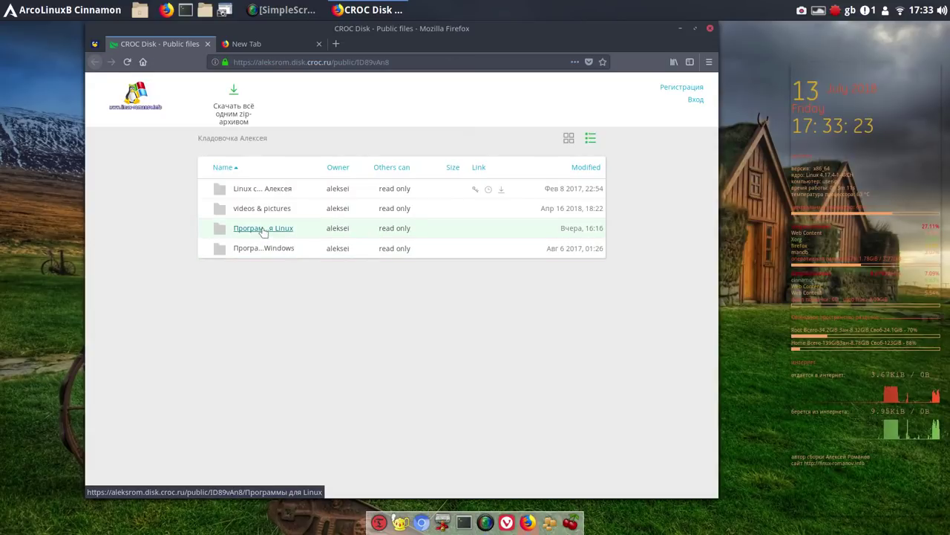
click(263, 228)
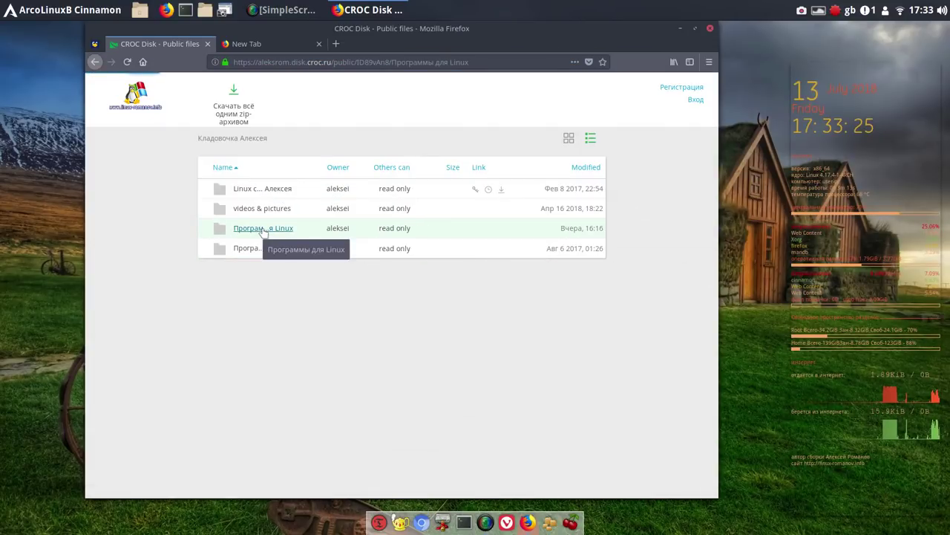
scroll(344, 400, down, 4)
scroll(344, 399, down, 4)
scroll(343, 399, down, 4)
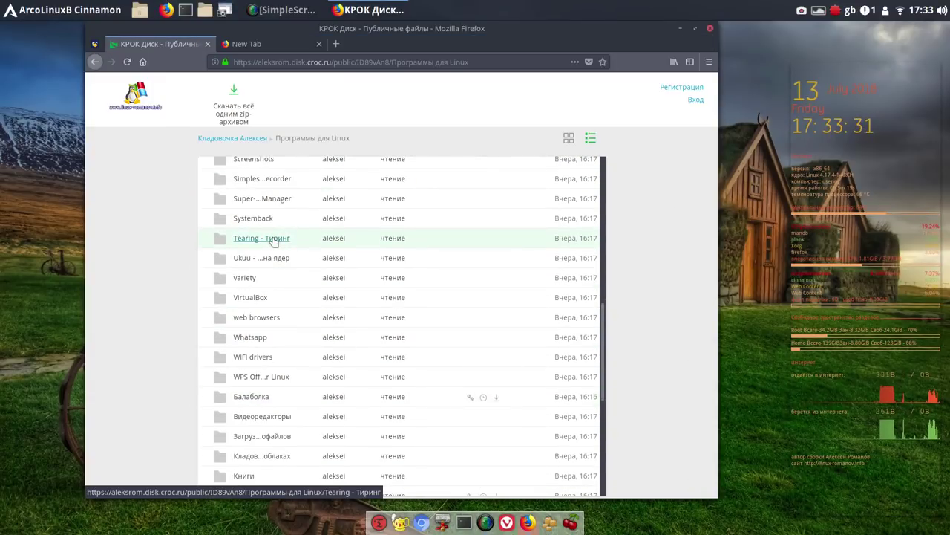
click(274, 244)
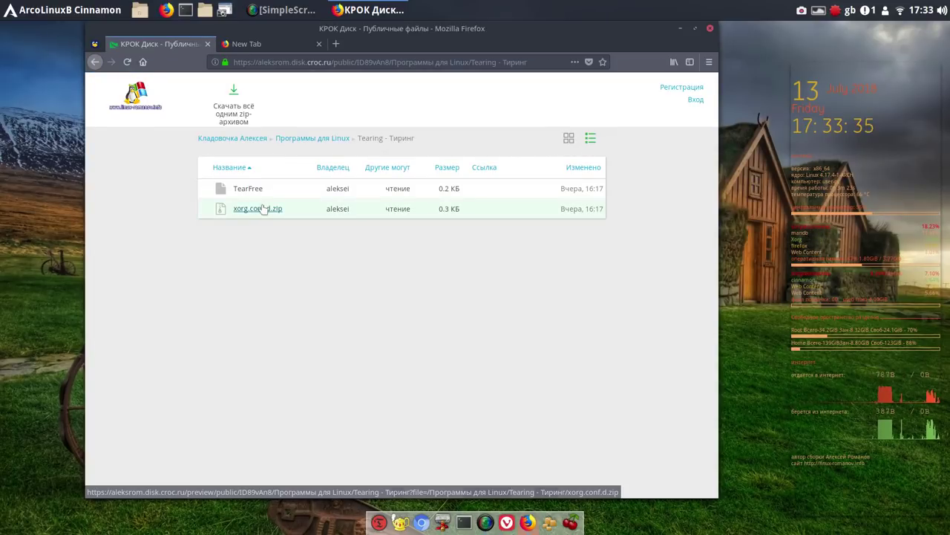
Download xorg.conf.d.zip from the Tearing folder, choosing Save File
right_click(263, 212)
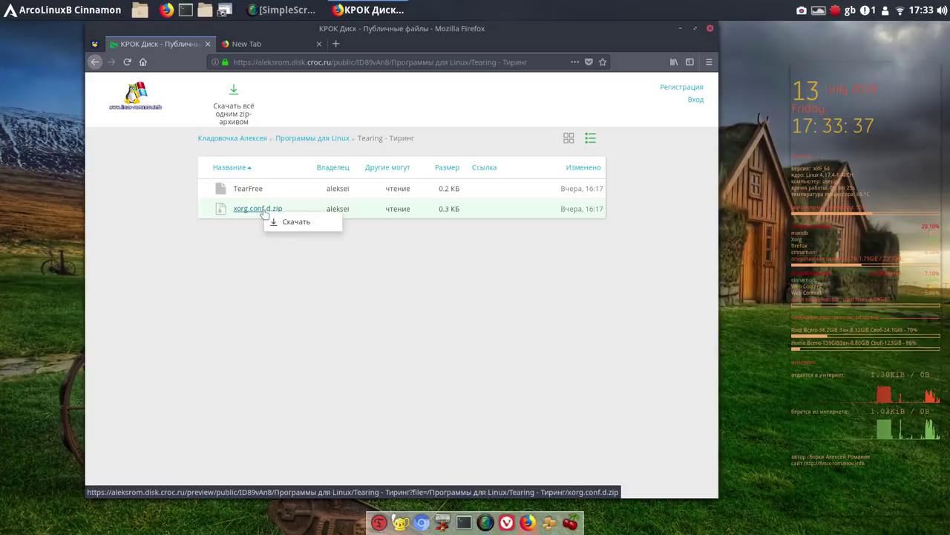
right_click(264, 212)
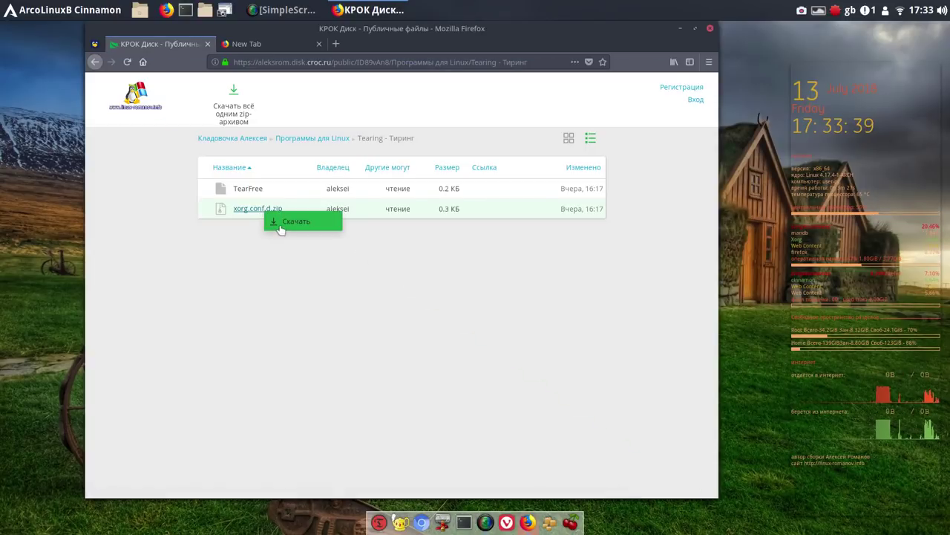
click(281, 221)
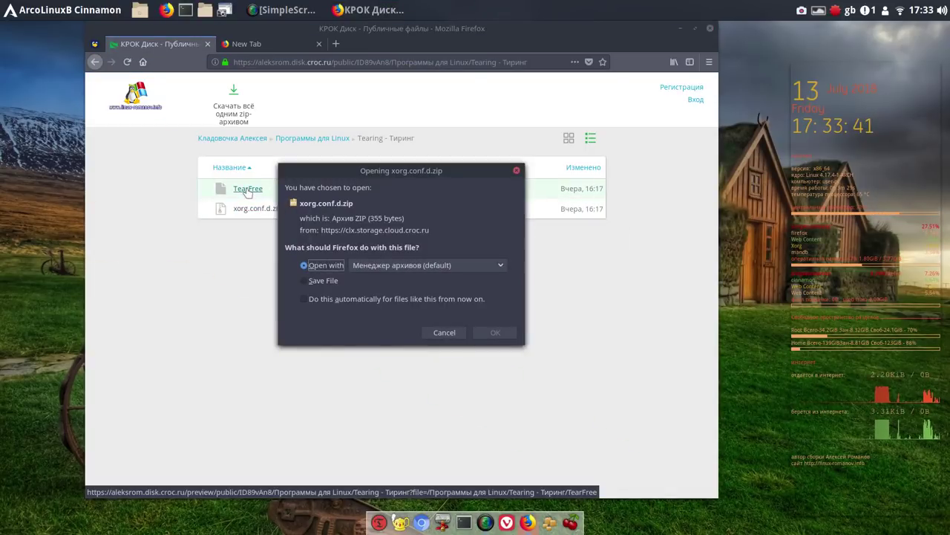
click(310, 281)
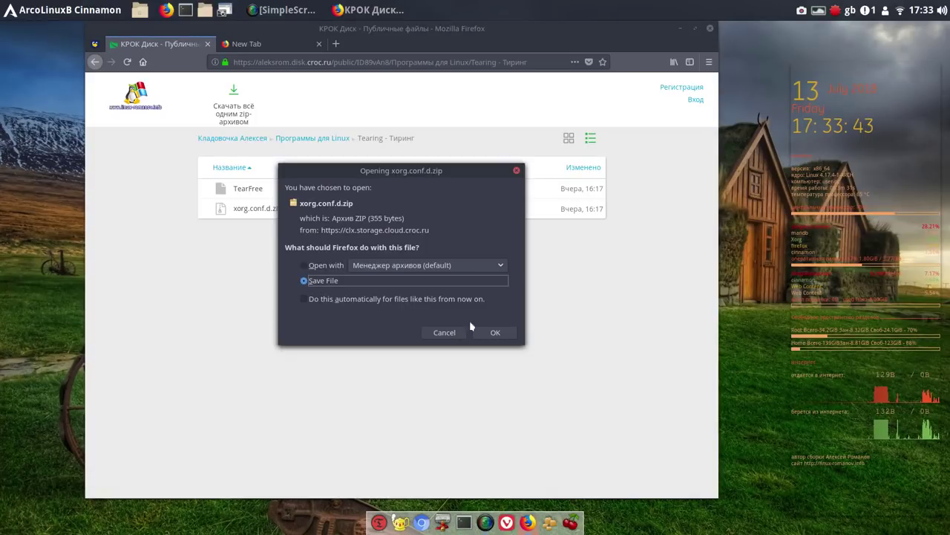
click(495, 332)
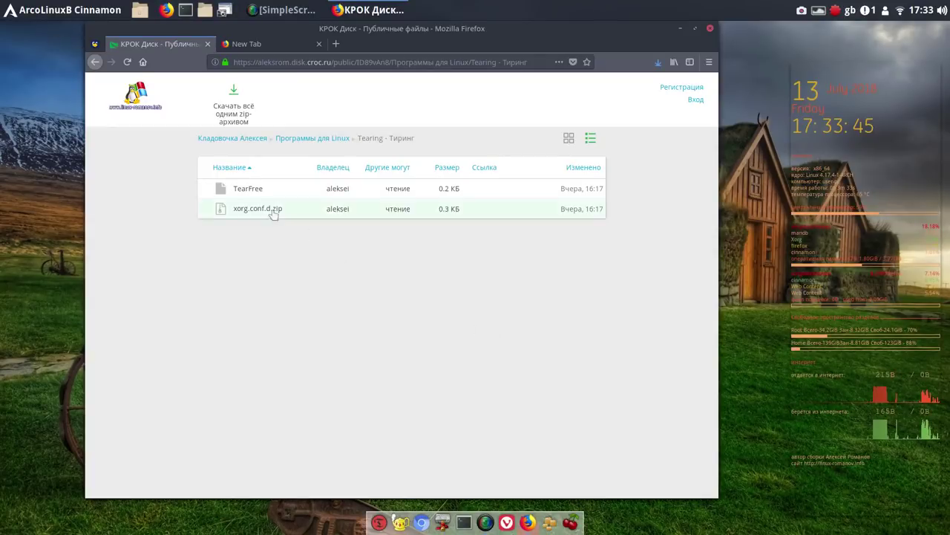
Download the TearFree file from the Tearing folder, choosing Save File
click(257, 191)
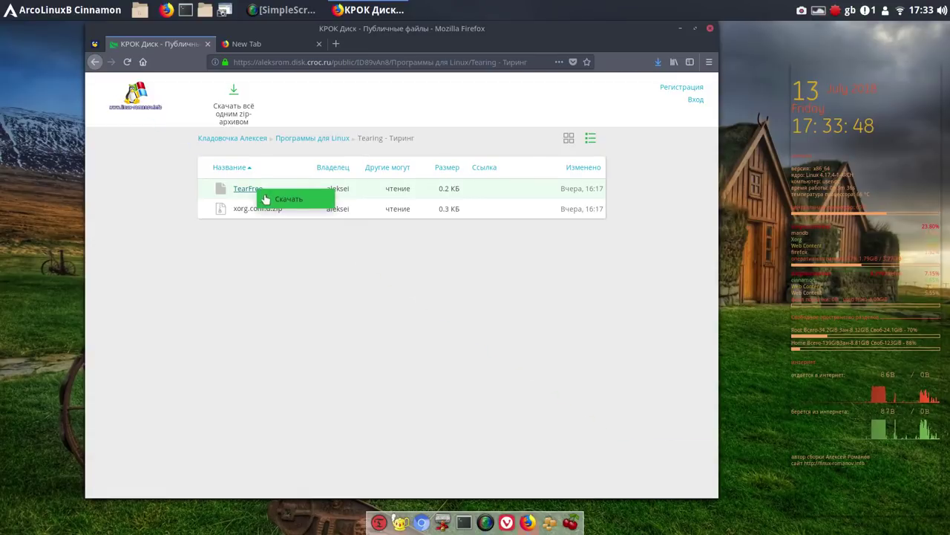
click(268, 199)
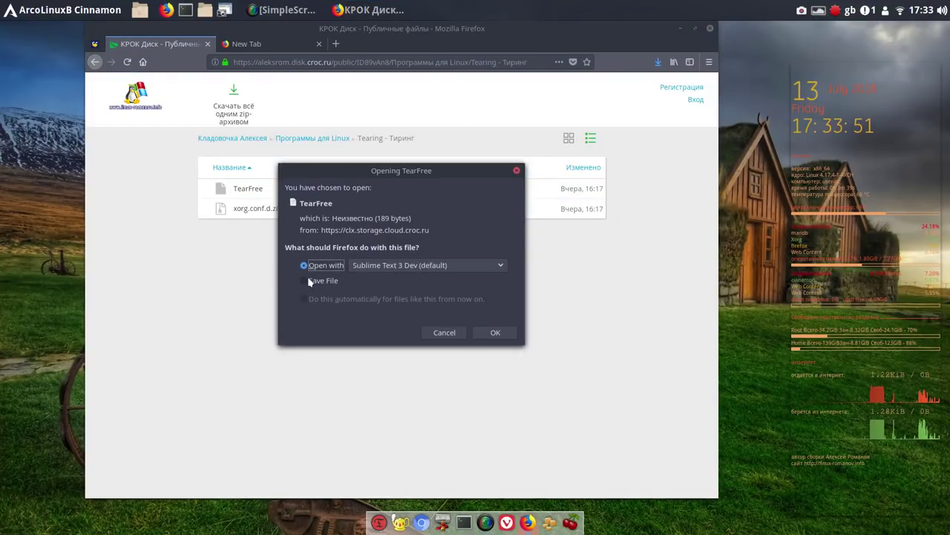
click(309, 281)
click(493, 332)
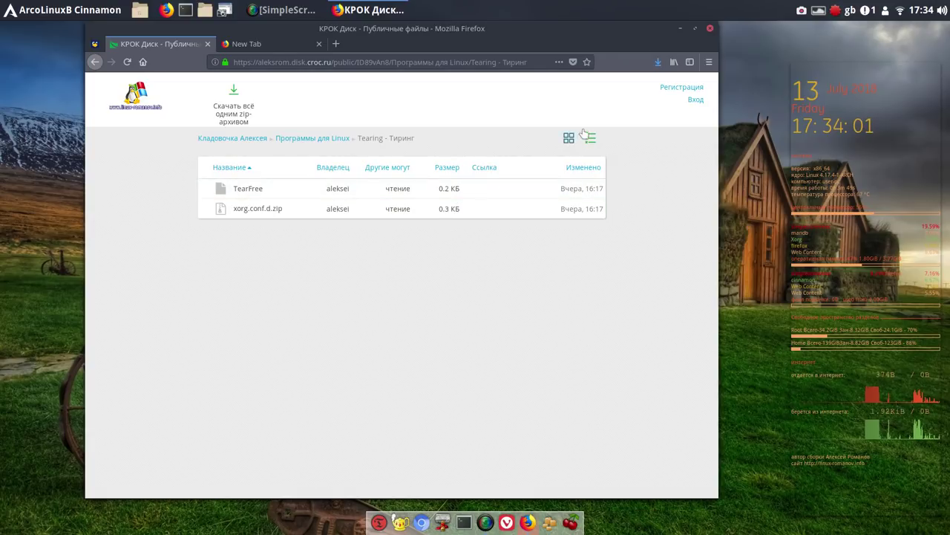
Open xorg.conf.d.zip from the downloads list, close the archive, then close Firefox and both tabs
click(659, 63)
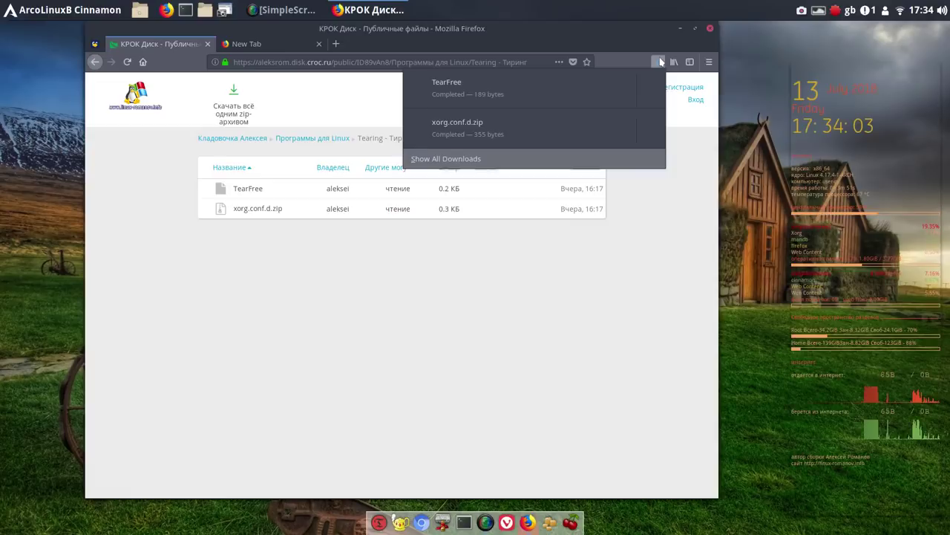
click(650, 131)
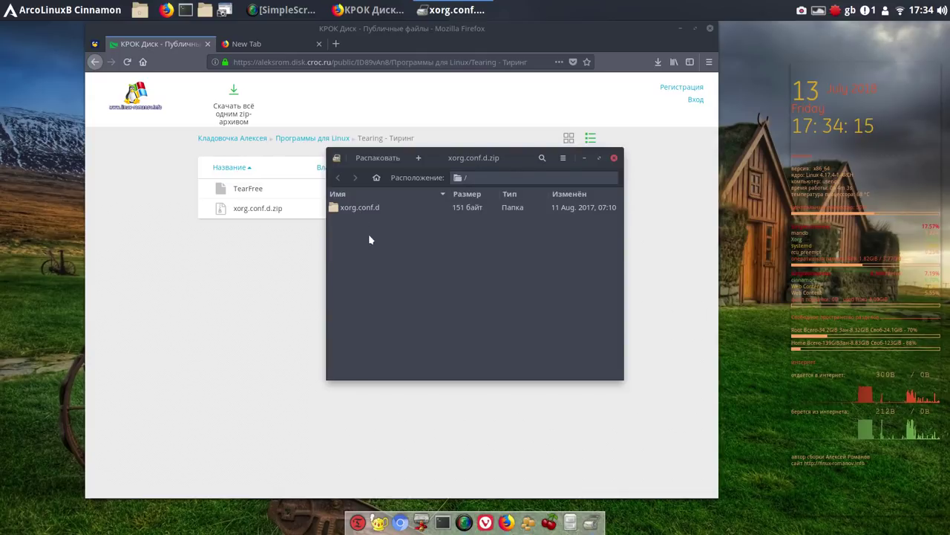
click(614, 160)
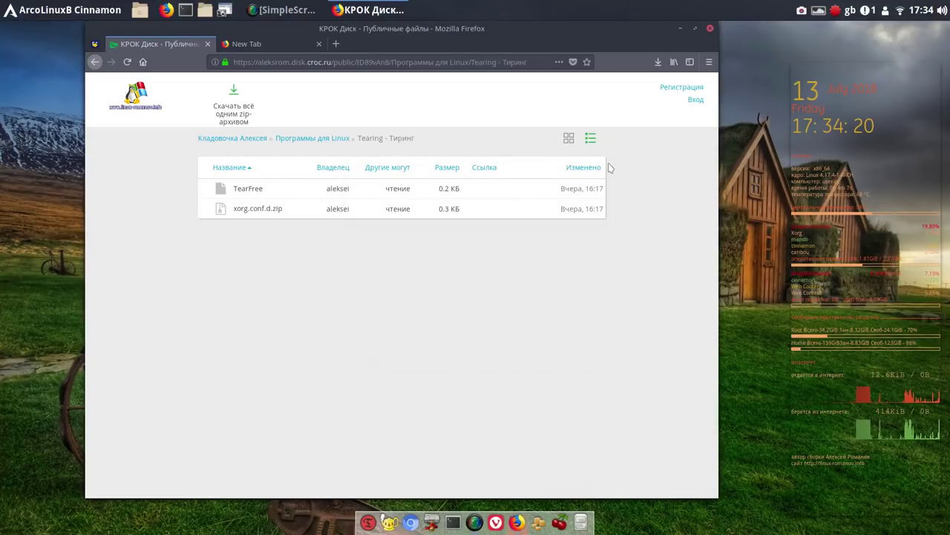
click(709, 30)
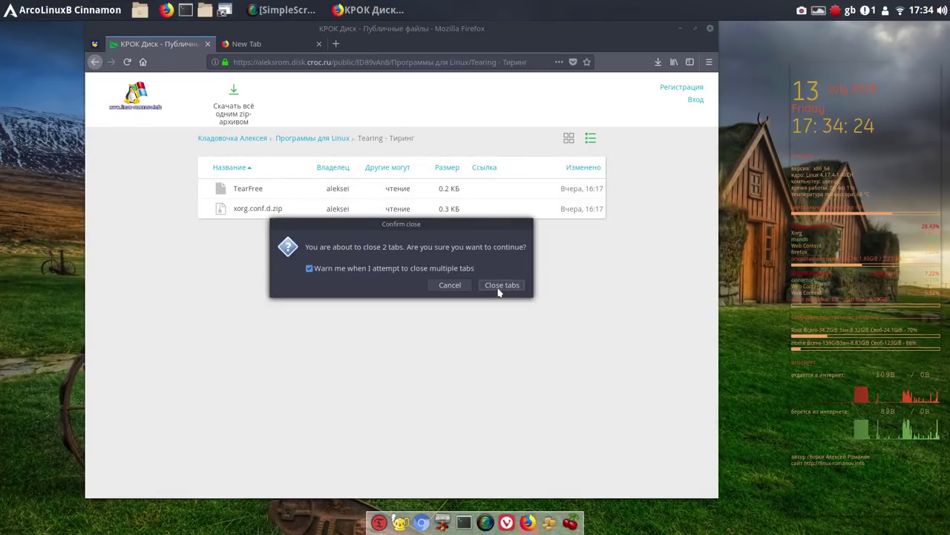
click(499, 289)
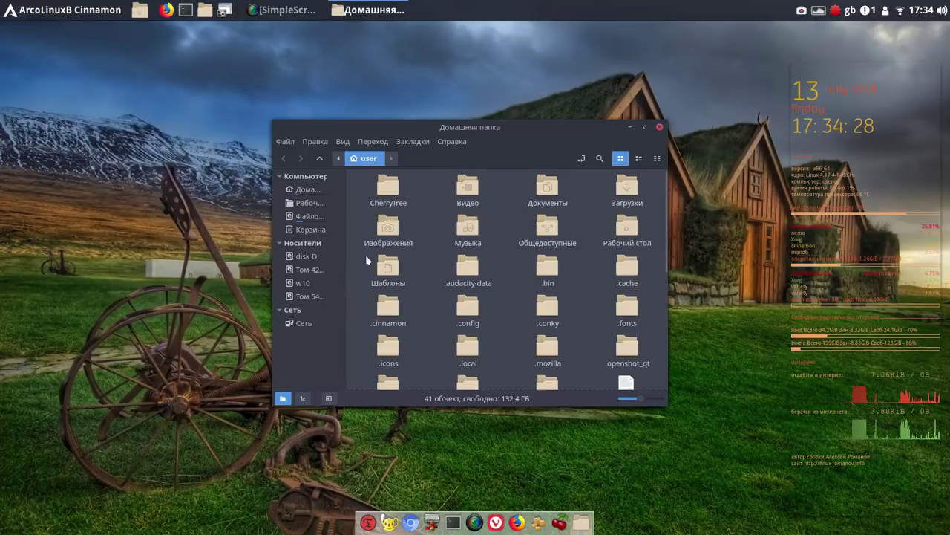
Open Загрузки, open TearFree in Sublime Text, and move the editor to the right
double_click(621, 187)
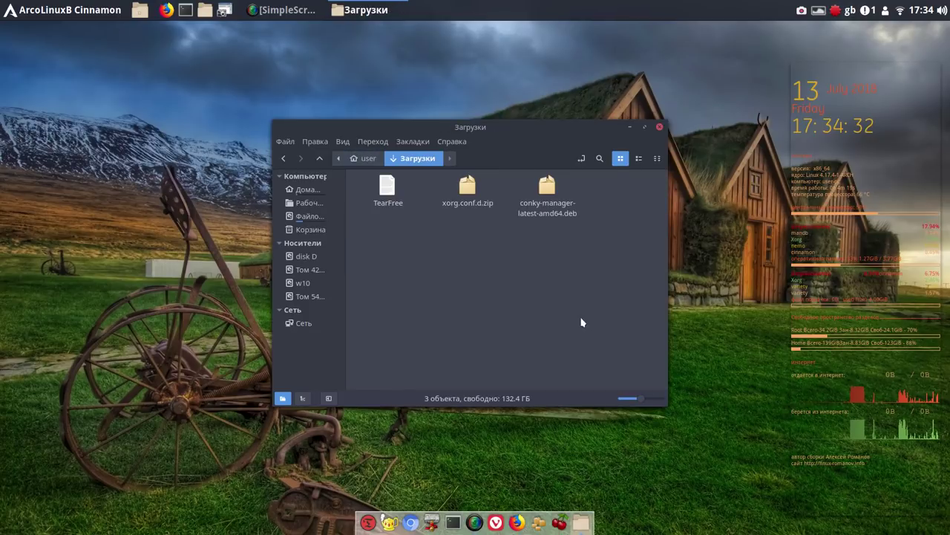
double_click(386, 190)
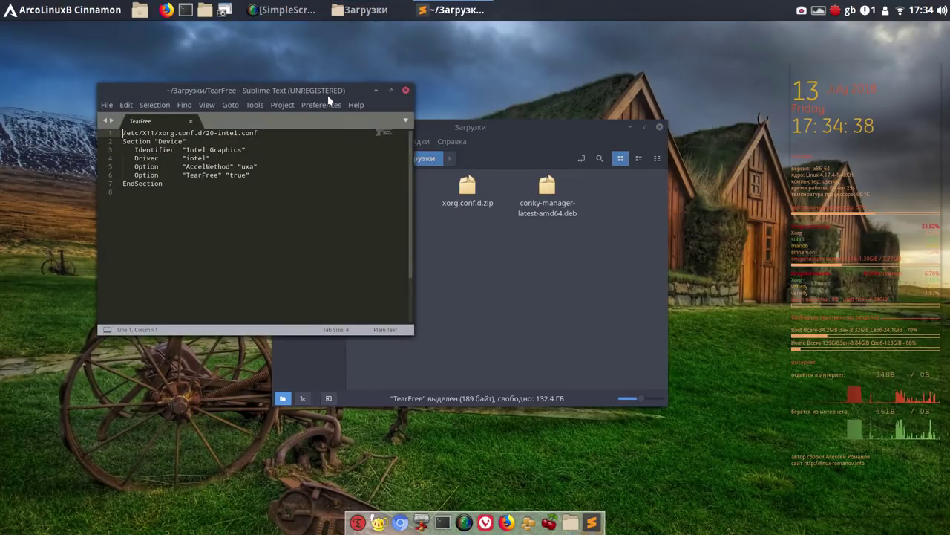
drag(328, 93, 749, 167)
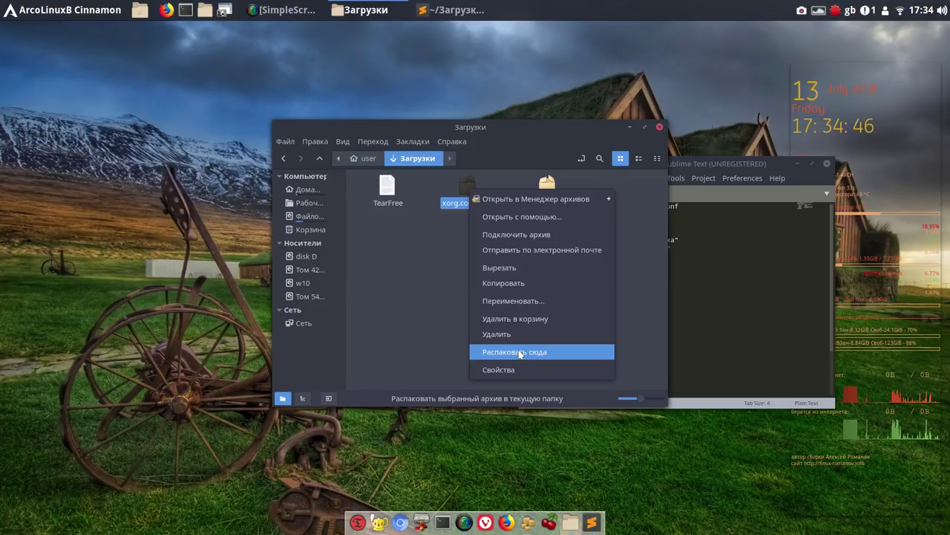
Extract xorg.conf.d.zip here and copy the resulting xorg.conf.d folder
click(520, 351)
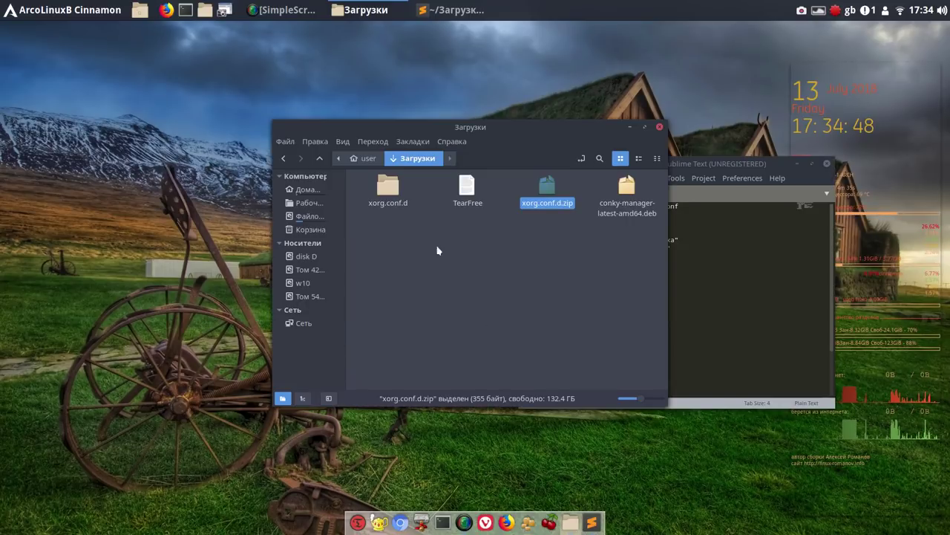
click(394, 192)
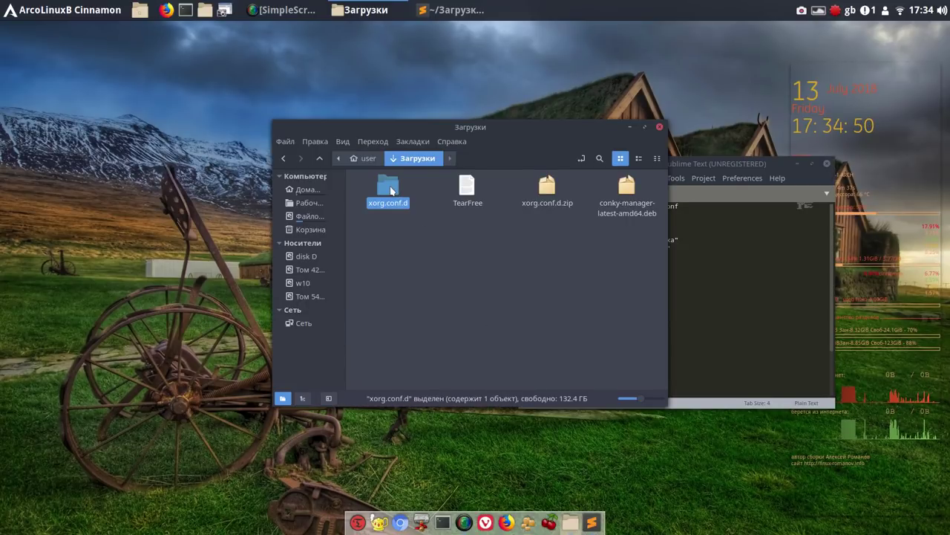
right_click(392, 190)
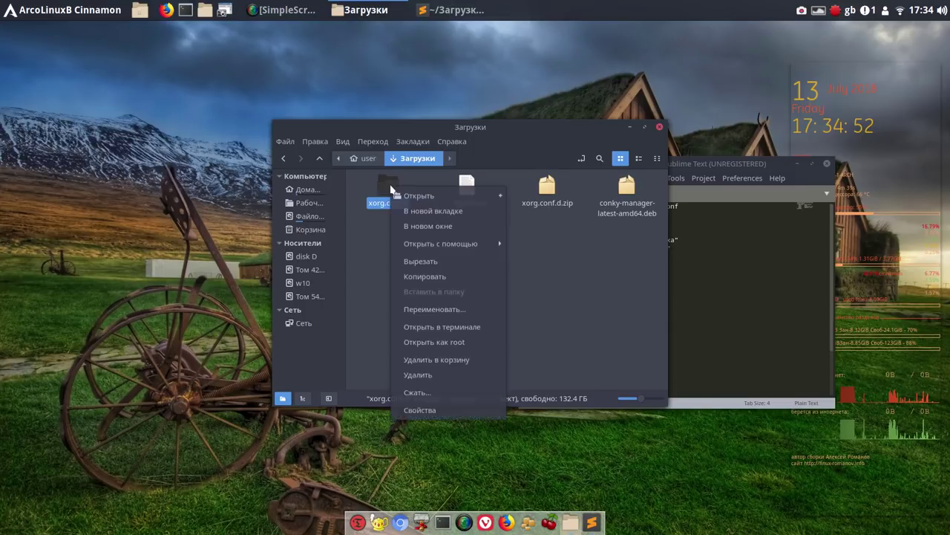
click(428, 277)
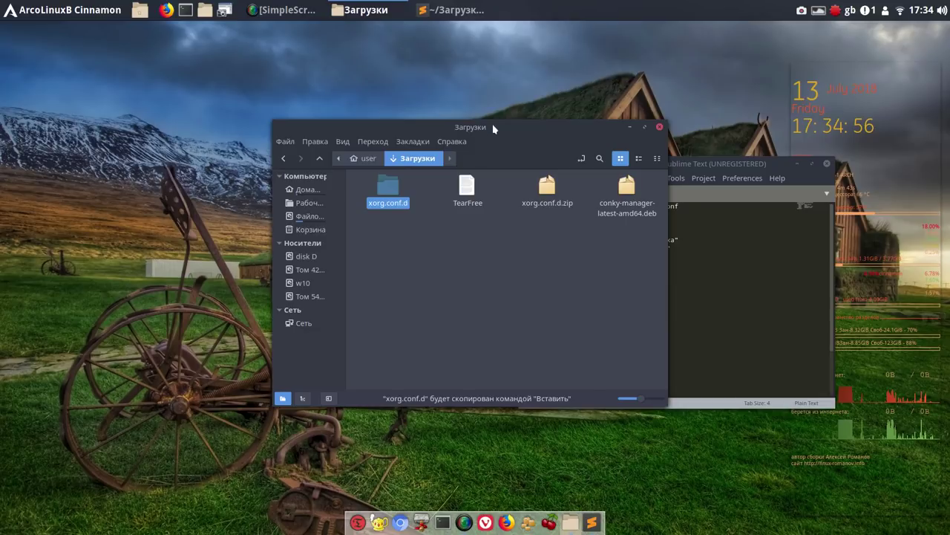
Rearrange the Nemo and Sublime Text windows so TearFree's text stays visible
drag(494, 129, 464, 127)
drag(505, 125, 384, 119)
drag(616, 160, 680, 109)
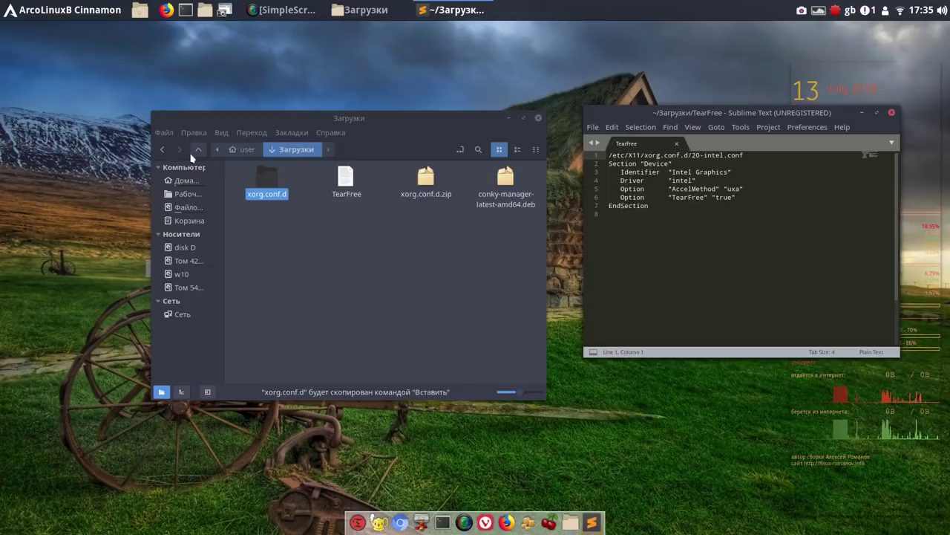
Navigate Nemo from Загрузки up to root, then into /etc/X11/xorg.conf.d
click(194, 152)
click(199, 150)
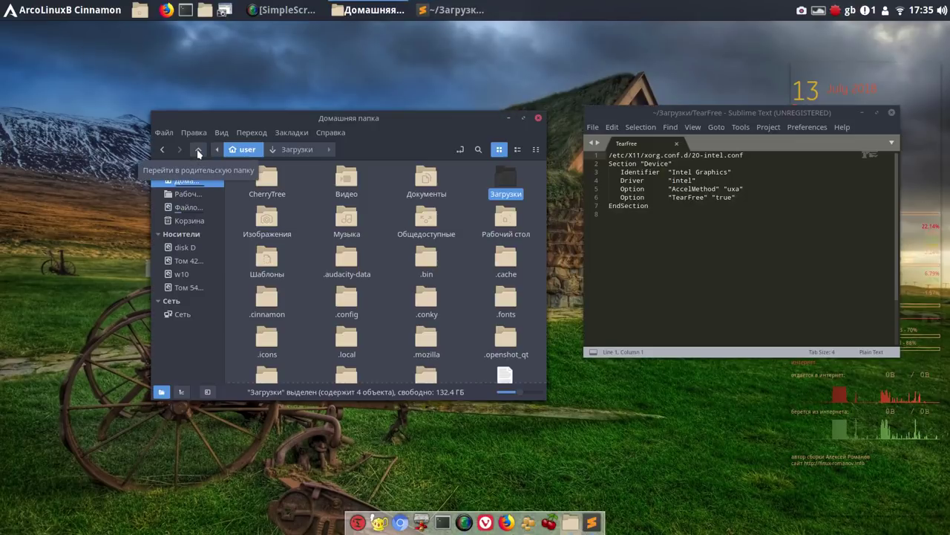
click(198, 150)
click(198, 150)
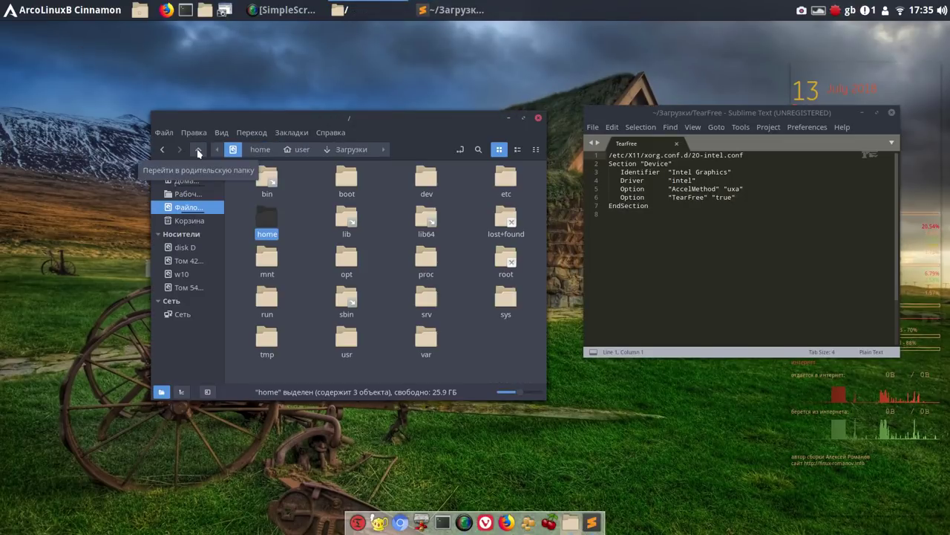
double_click(510, 179)
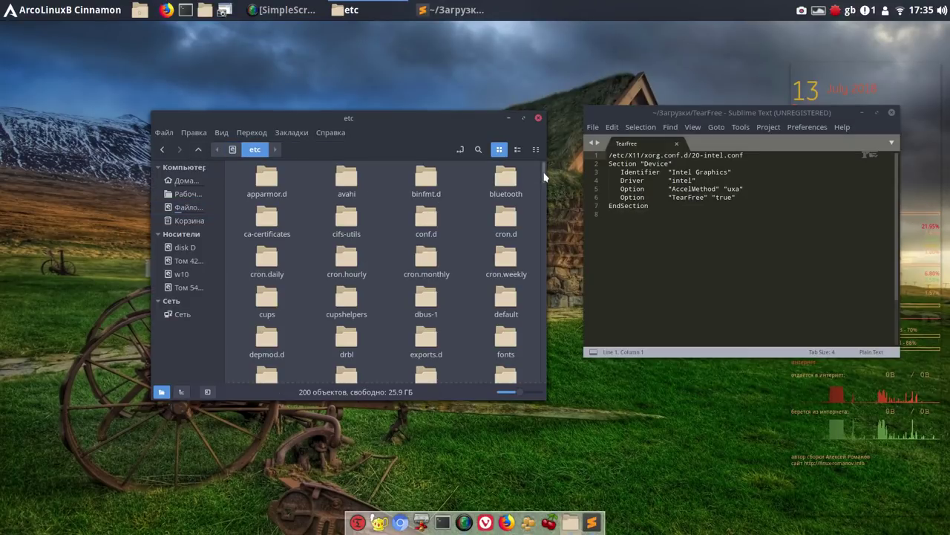
drag(545, 174, 545, 261)
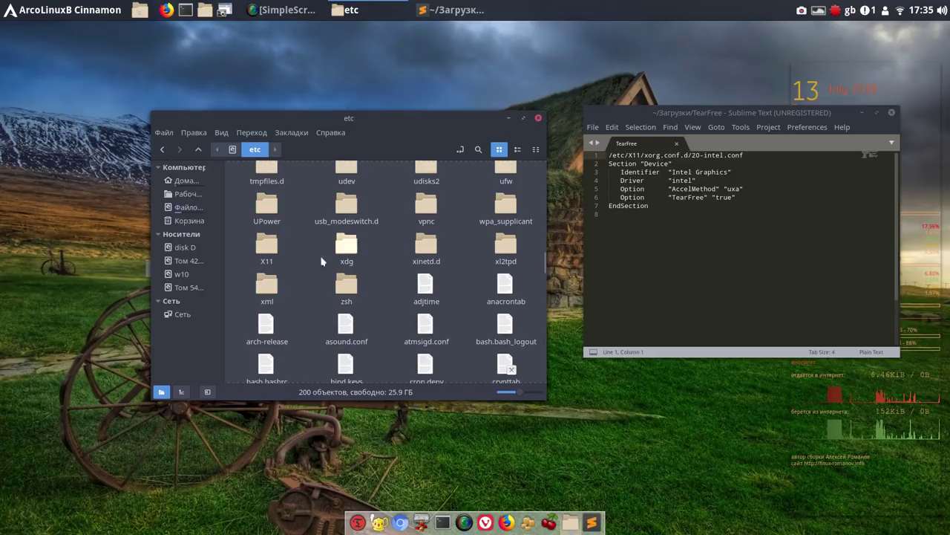
double_click(274, 251)
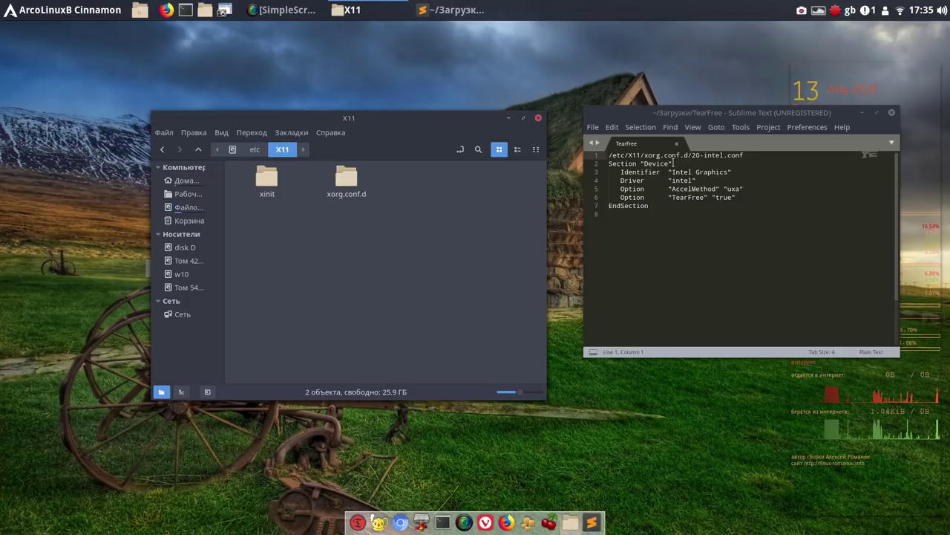
double_click(347, 182)
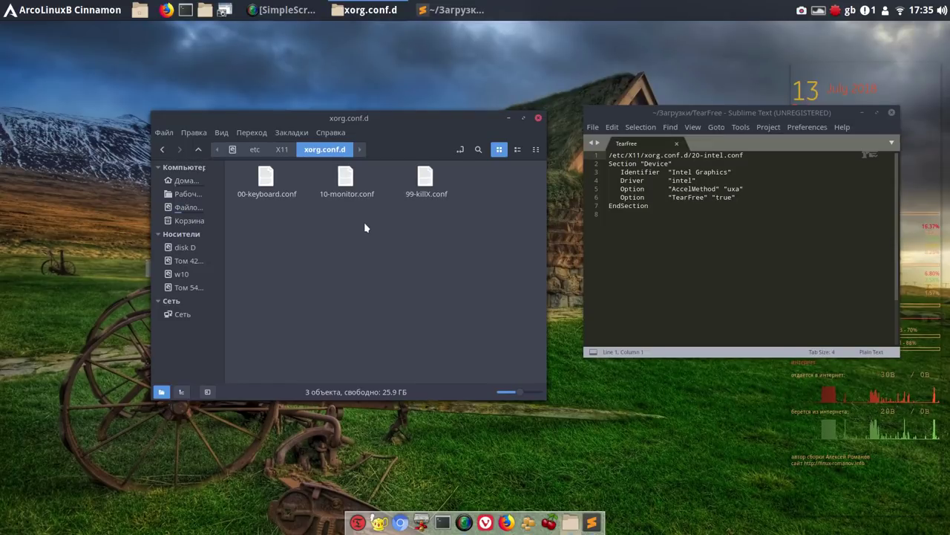
Go back up to /etc/X11 after finding no paste option in xorg.conf.d
right_click(358, 222)
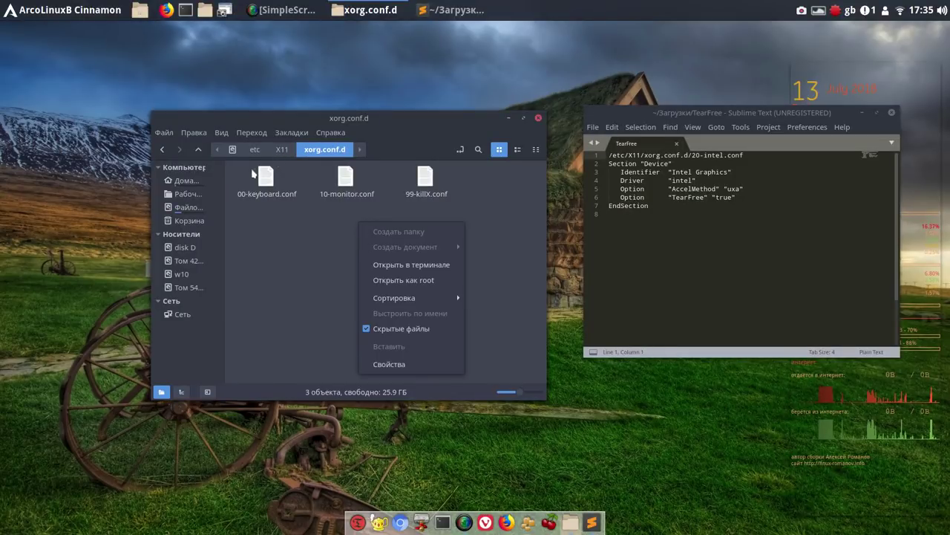
click(202, 149)
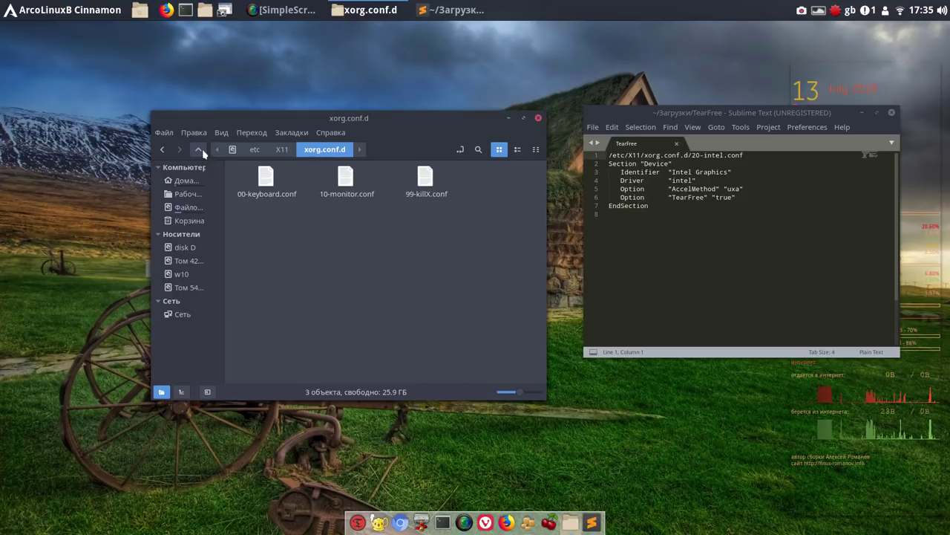
click(202, 149)
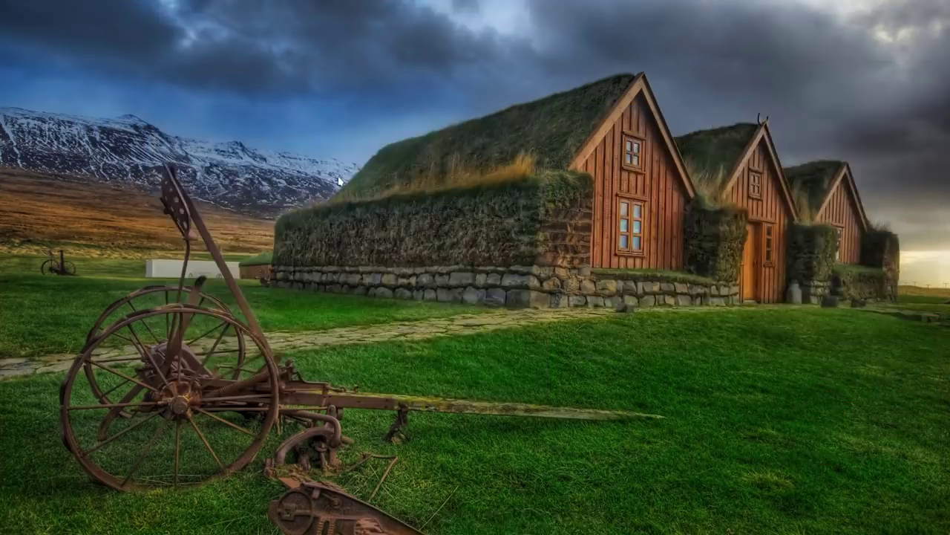
Open xorg.conf.d as root with the password and paste in the copied xorg.conf.d folder
right_click(339, 180)
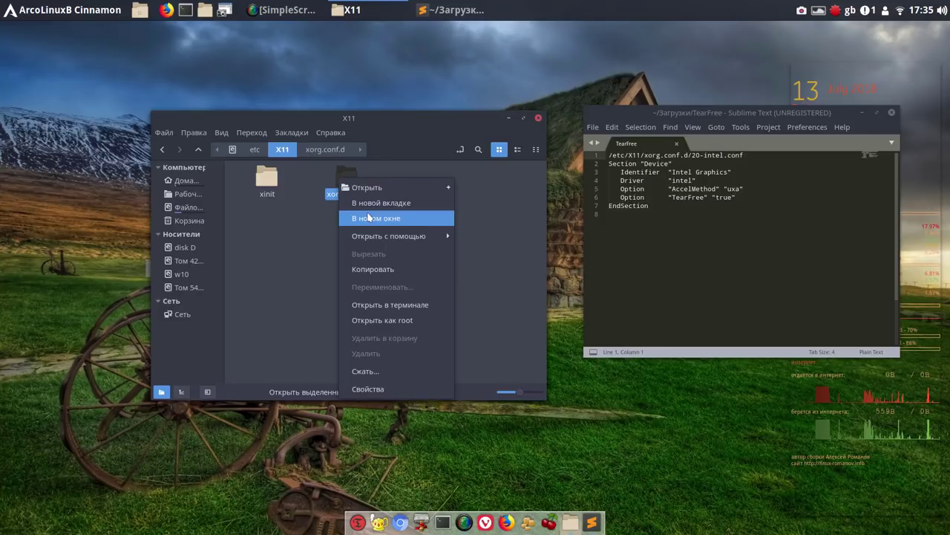
click(398, 321)
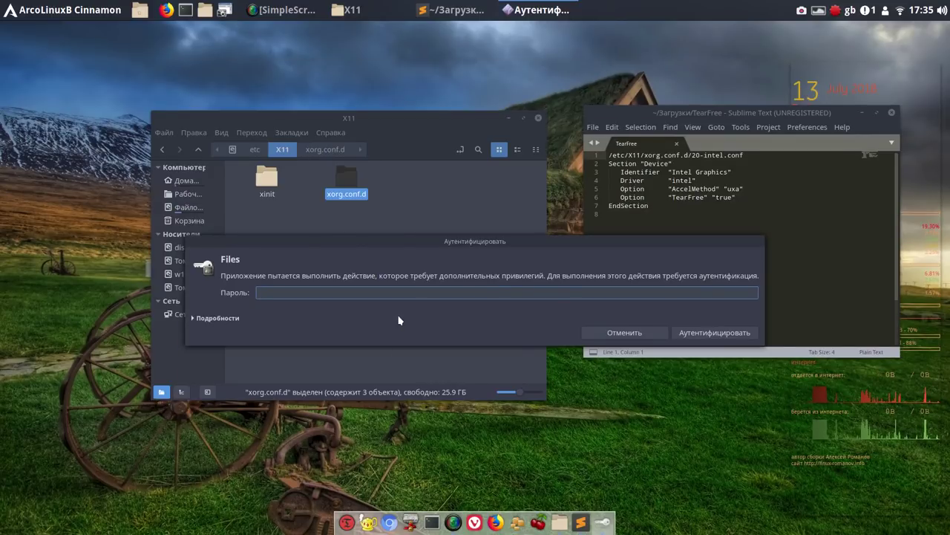
text(*)
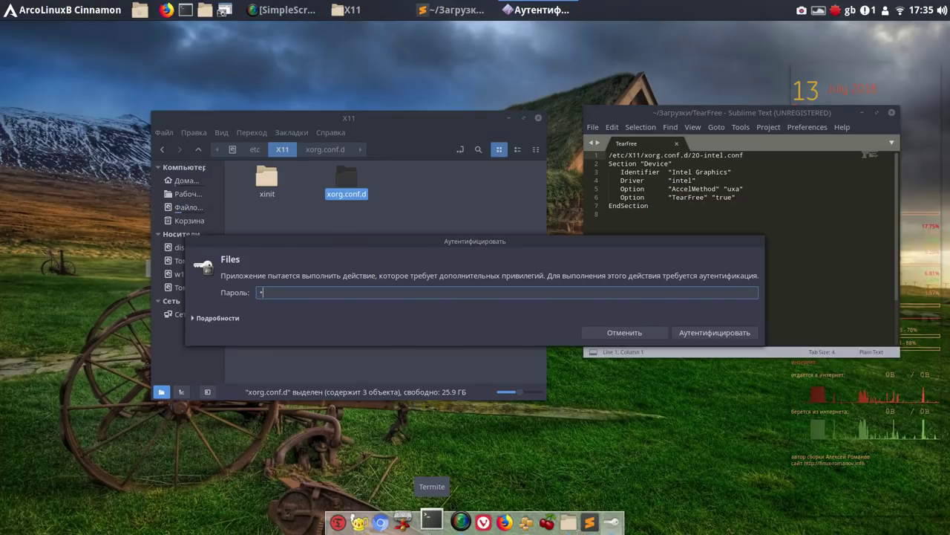
click(732, 332)
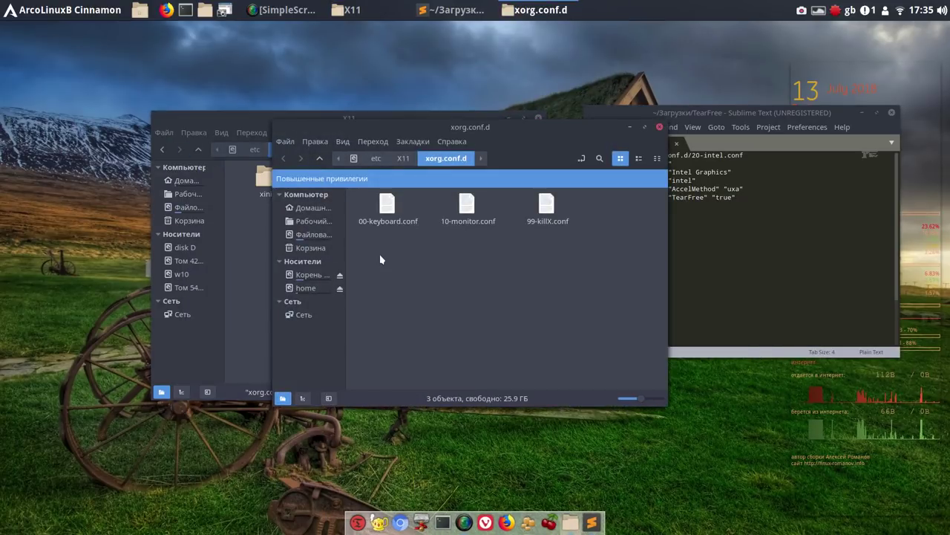
right_click(389, 241)
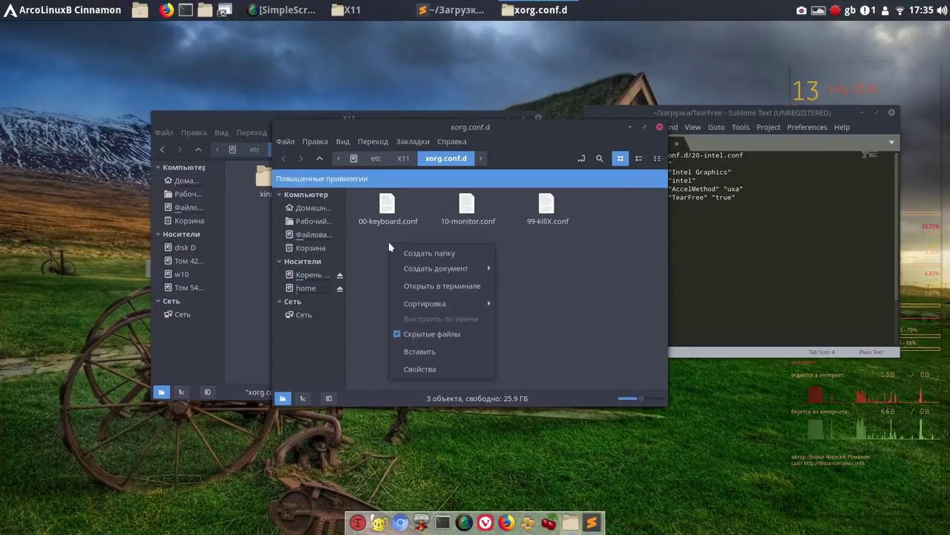
click(420, 352)
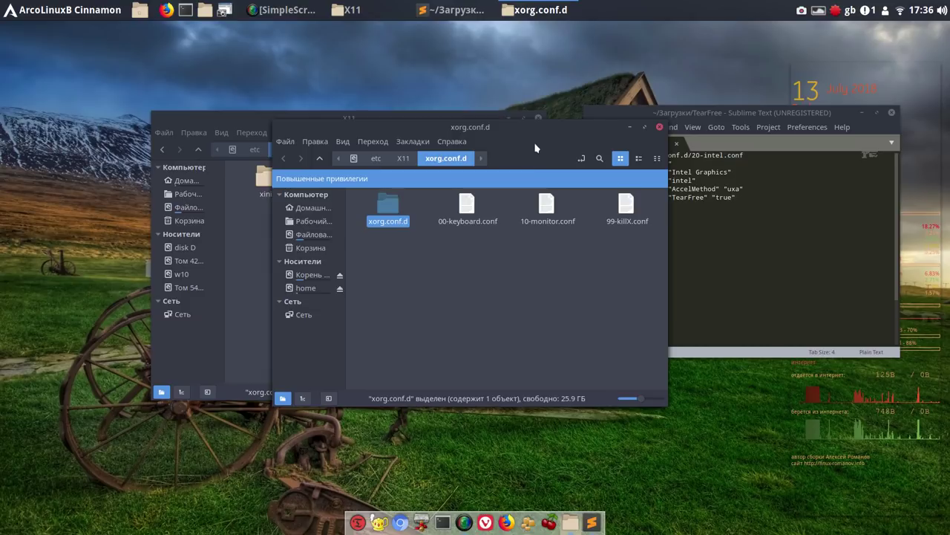
Close the root xorg.conf.d and X11 Nemo windows, then close Sublime Text with TearFree
drag(531, 137, 447, 132)
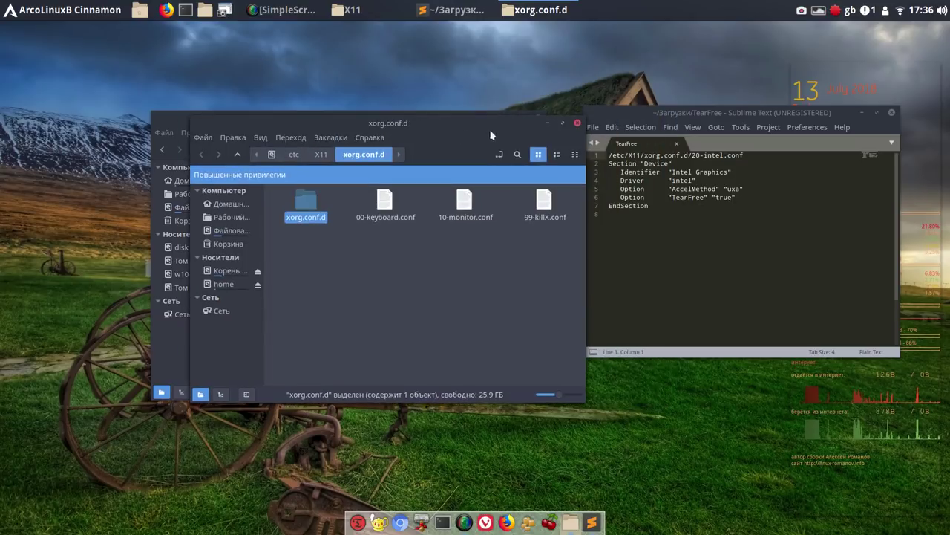
click(578, 124)
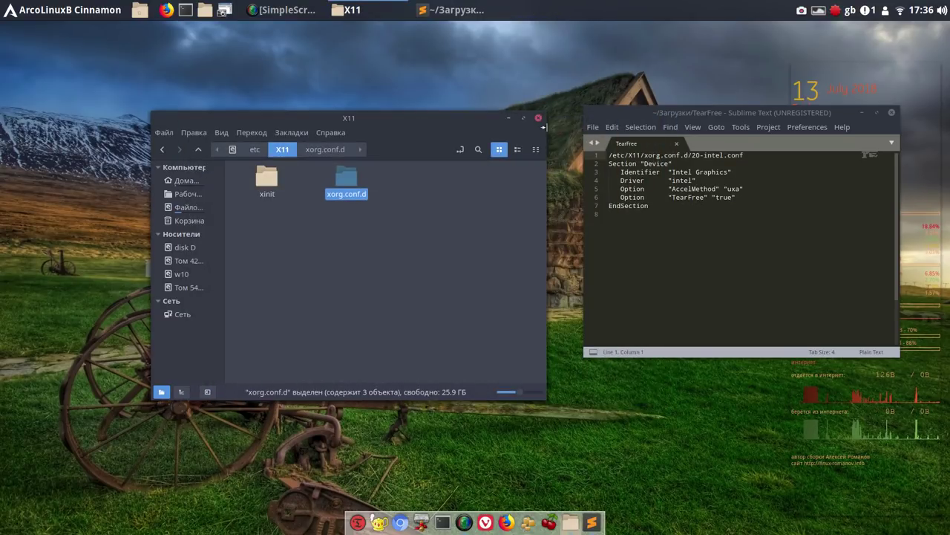
click(539, 120)
drag(605, 119, 340, 119)
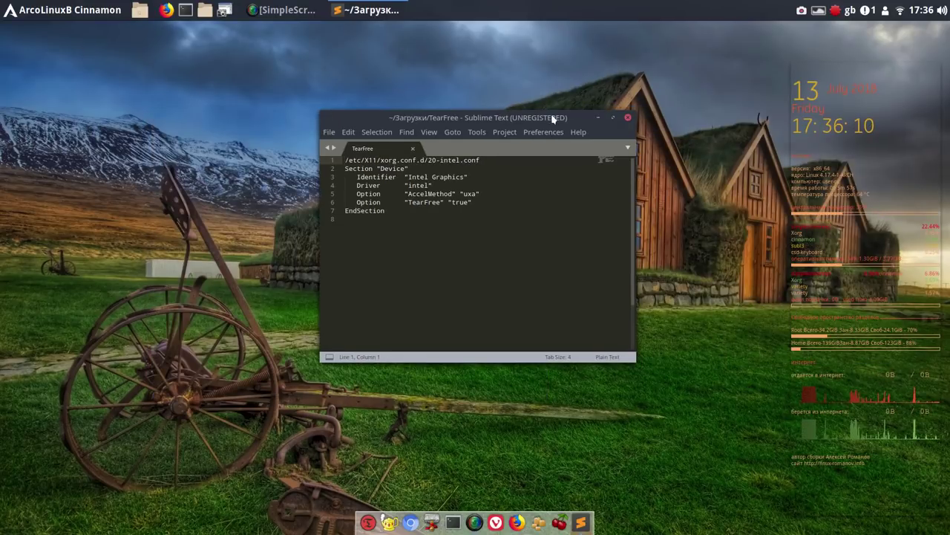
click(629, 118)
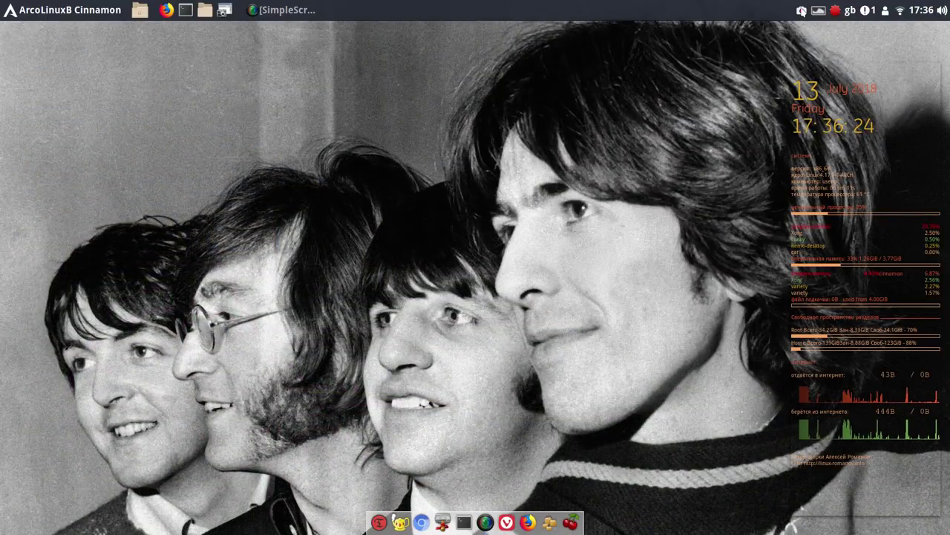
Hide SimpleScreenRecorder via its tray menu and switch to the next wallpaper from the wallpaper applet
click(802, 10)
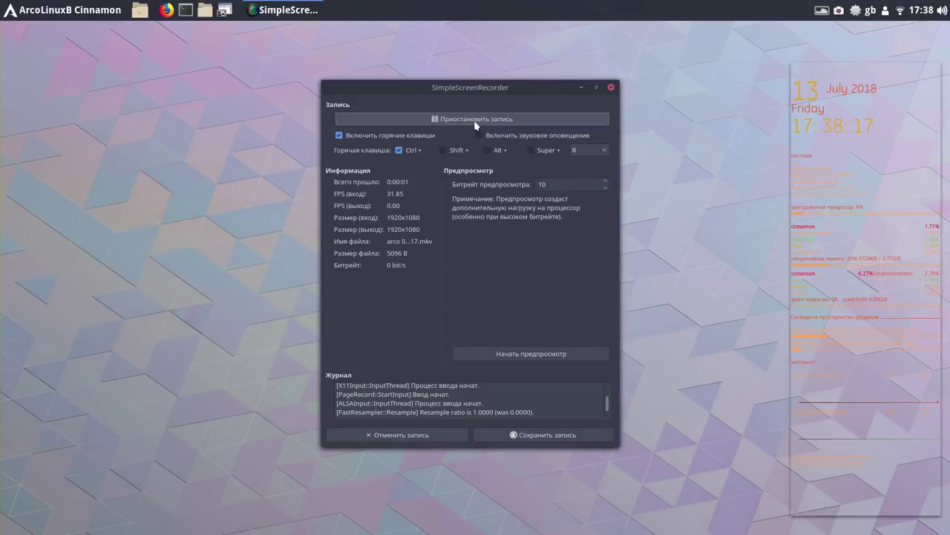
click(581, 88)
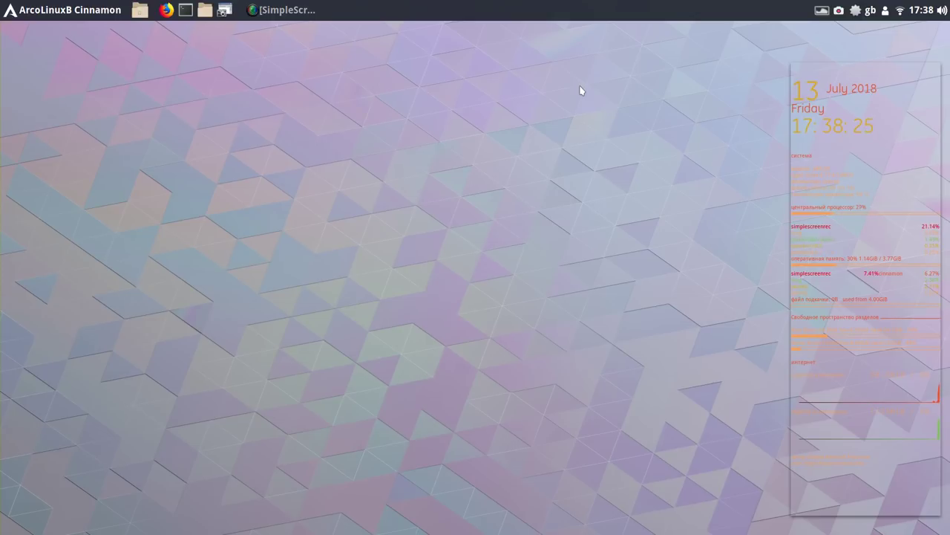
right_click(509, 89)
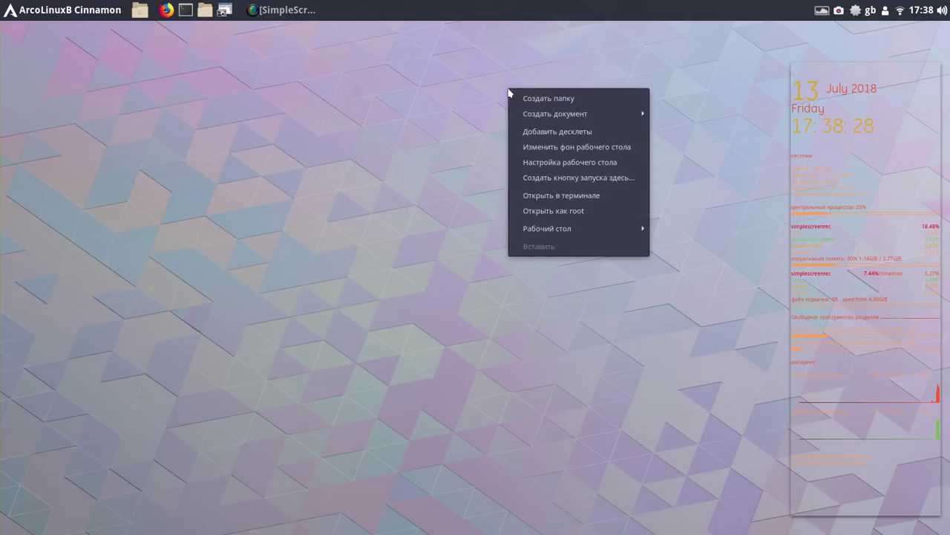
click(583, 65)
click(825, 9)
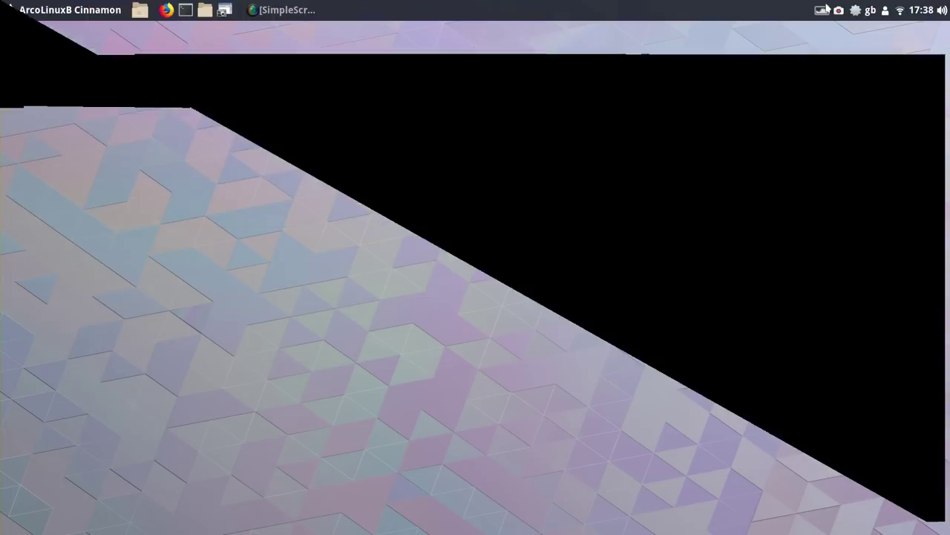
click(771, 42)
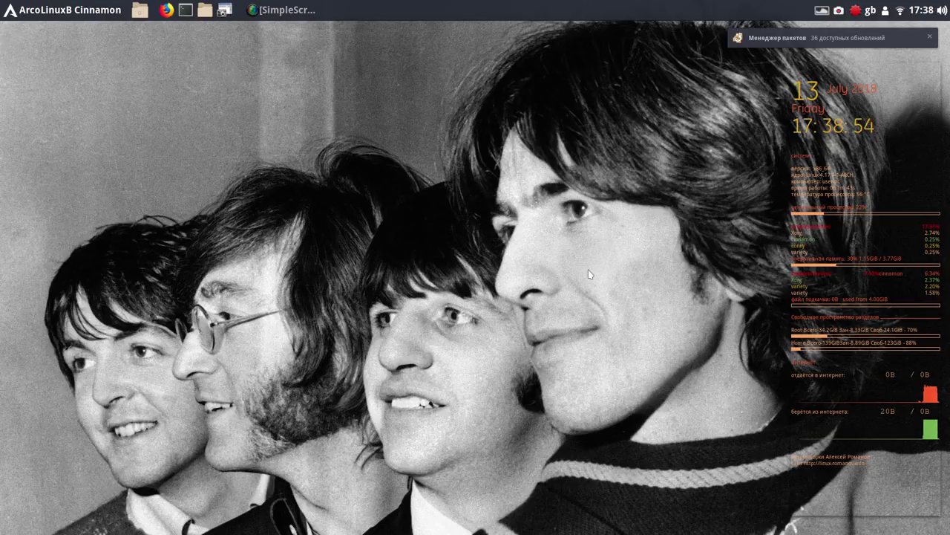
Open the 36 updates from the Pamac notification, apply them, and authenticate with the account password
click(789, 43)
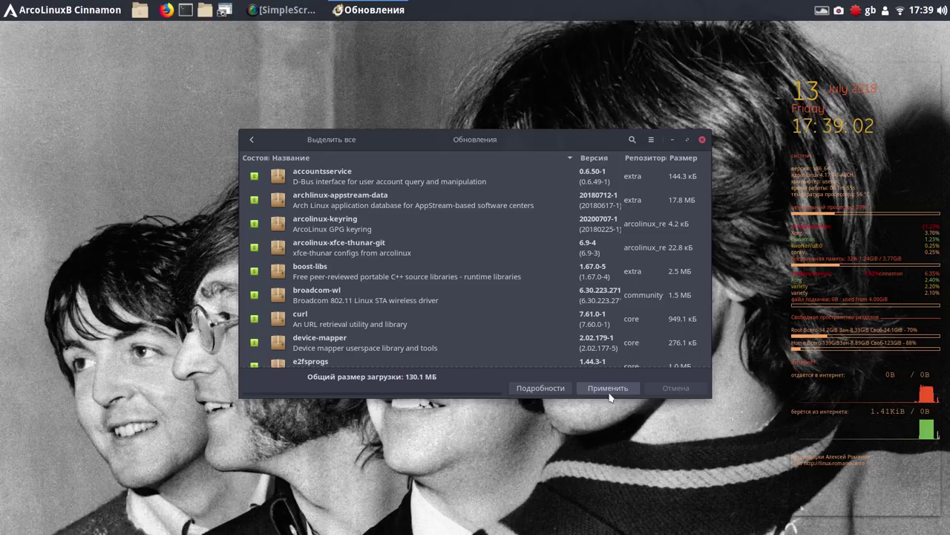
click(609, 389)
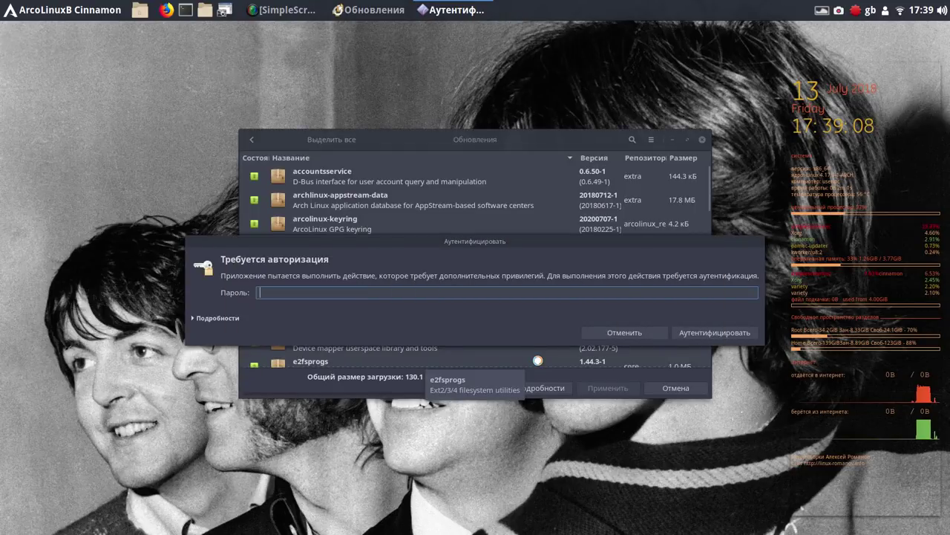
click(538, 360)
text(1)
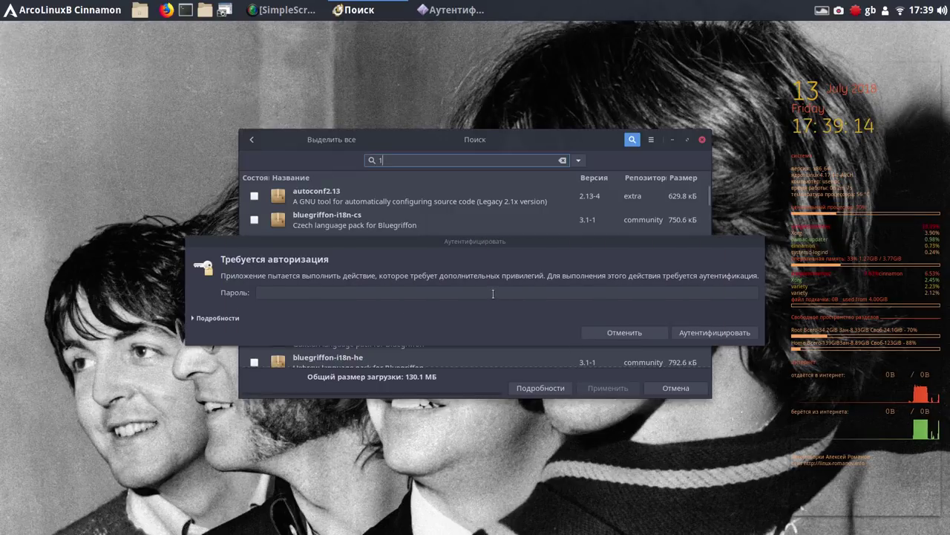
click(492, 294)
text(*)
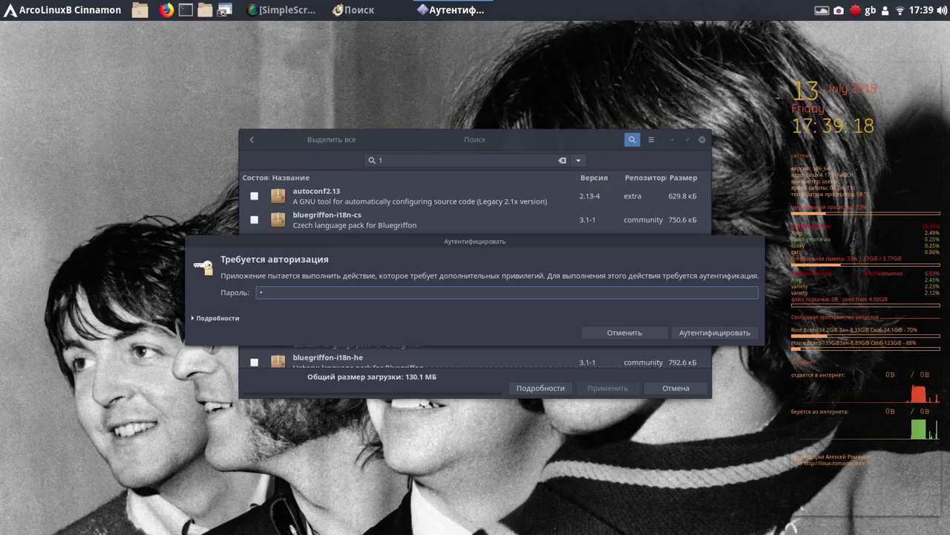
key(Return)
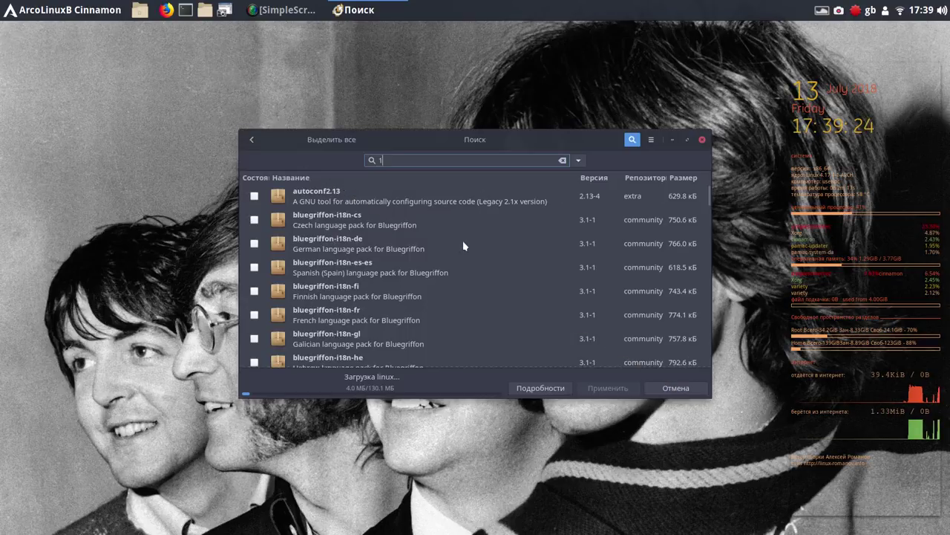
Move the Pamac window higher on screen while the 130.1 МБ update download runs
click(547, 138)
drag(547, 138, 571, 78)
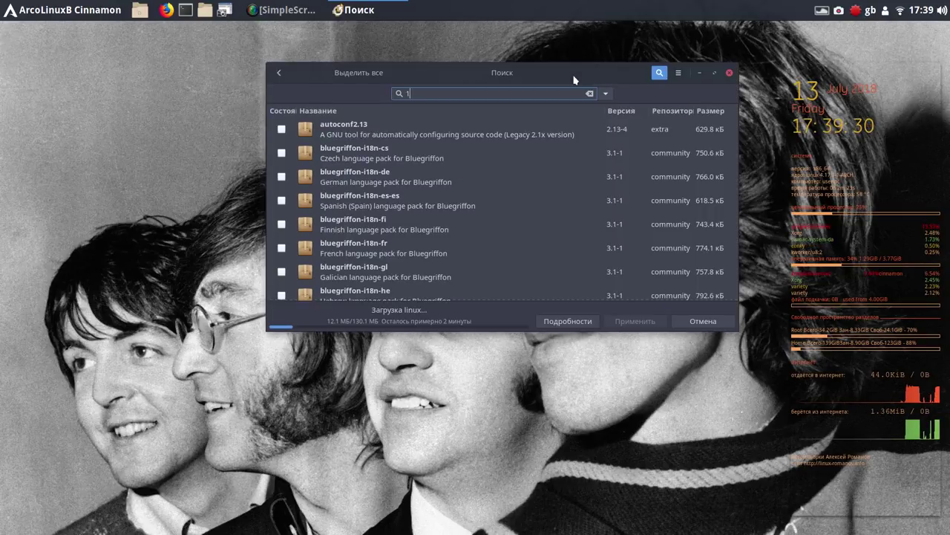
text(e)
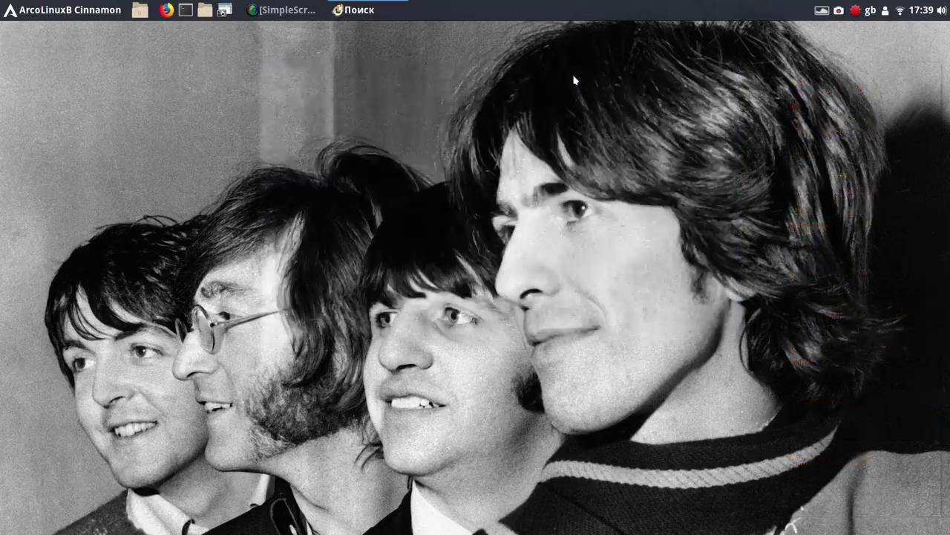
key(super+h)
key(alt+Tab)
Clear the text from Pamac's package search field
click(589, 94)
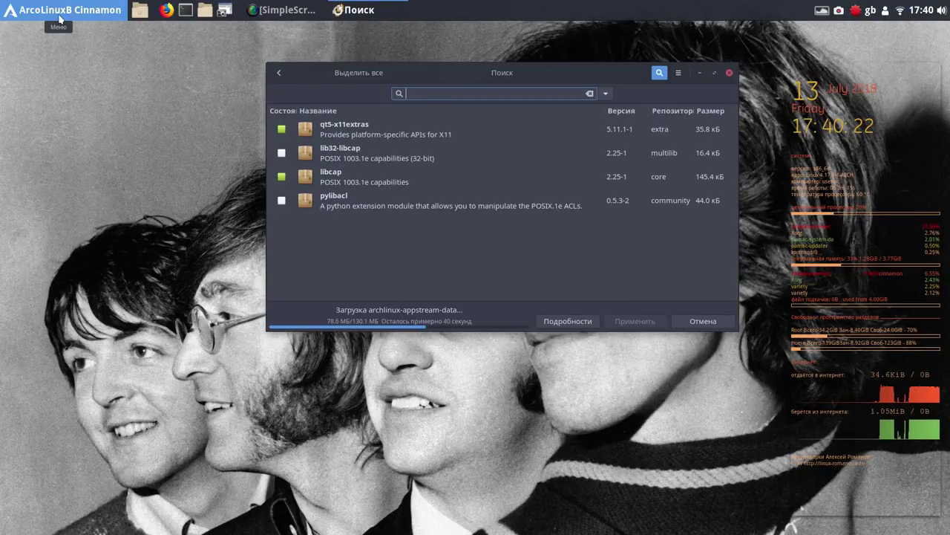
Open the applications menu and browse the Аудио и видео and Графика categories
click(60, 10)
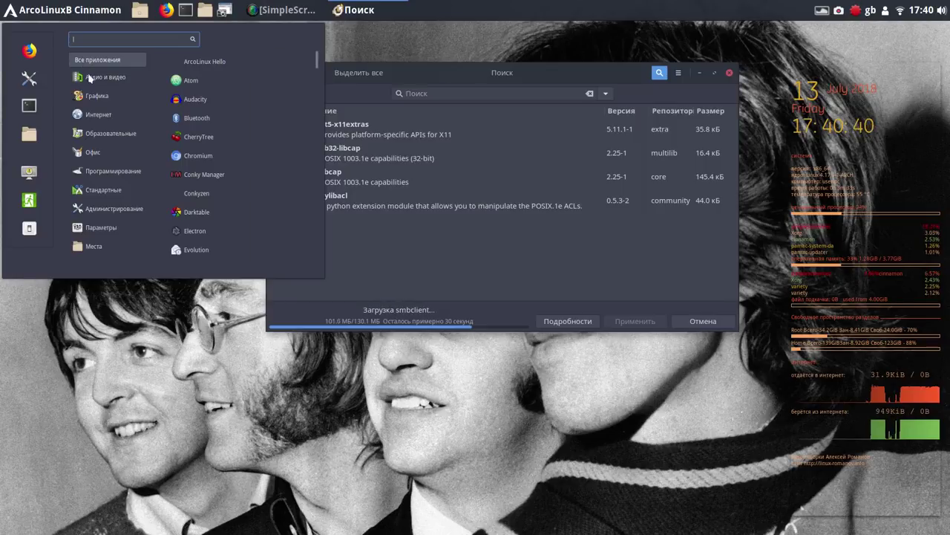
mouse_move(89, 79)
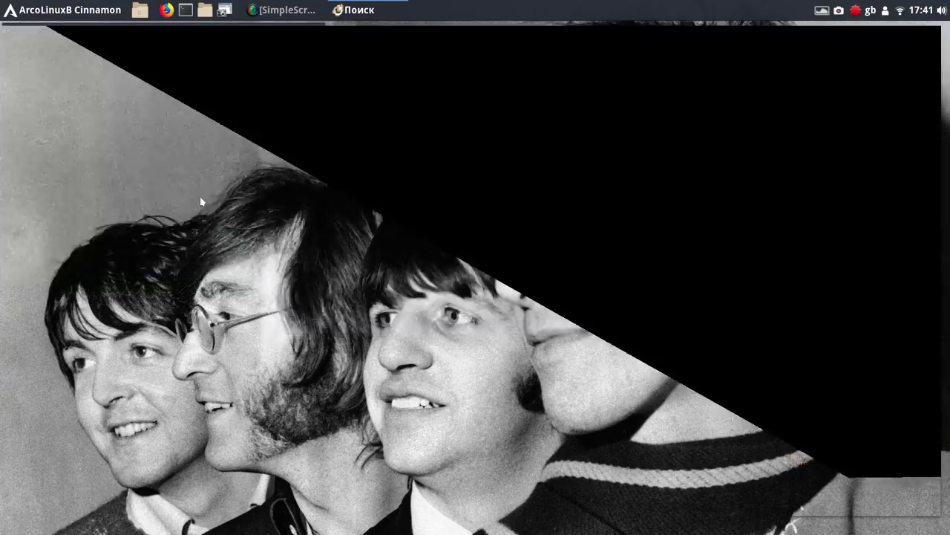
mouse_move(118, 102)
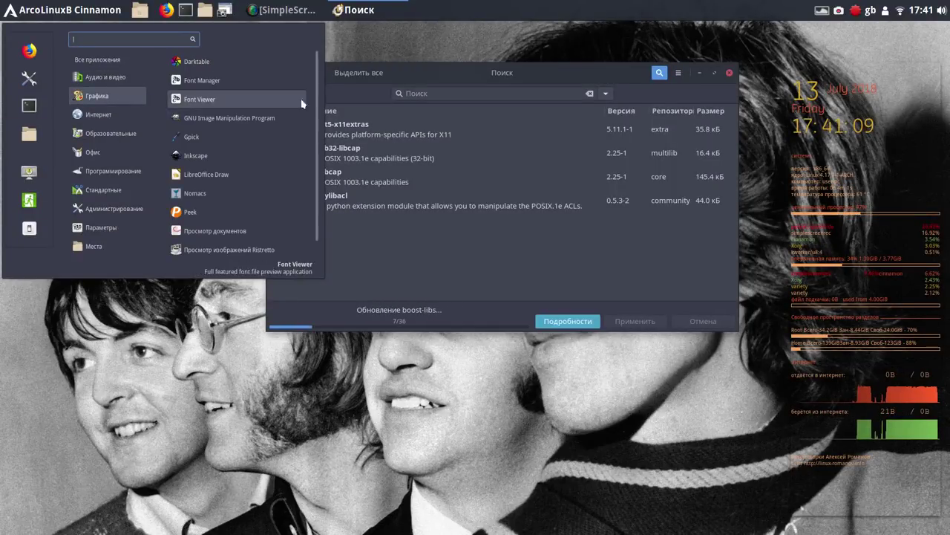
Show the menu's Офис category to list the LibreOffice applications, including Writer
drag(318, 90, 313, 138)
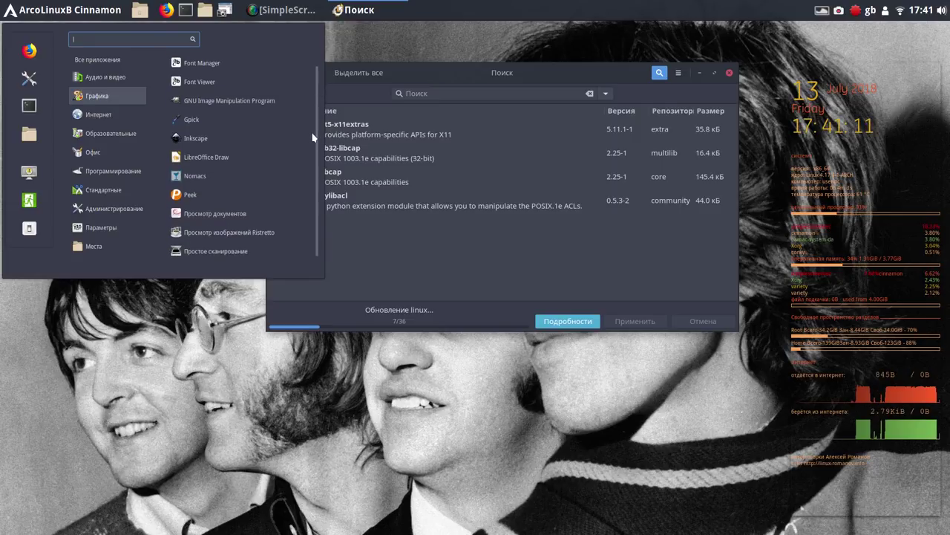
mouse_move(122, 117)
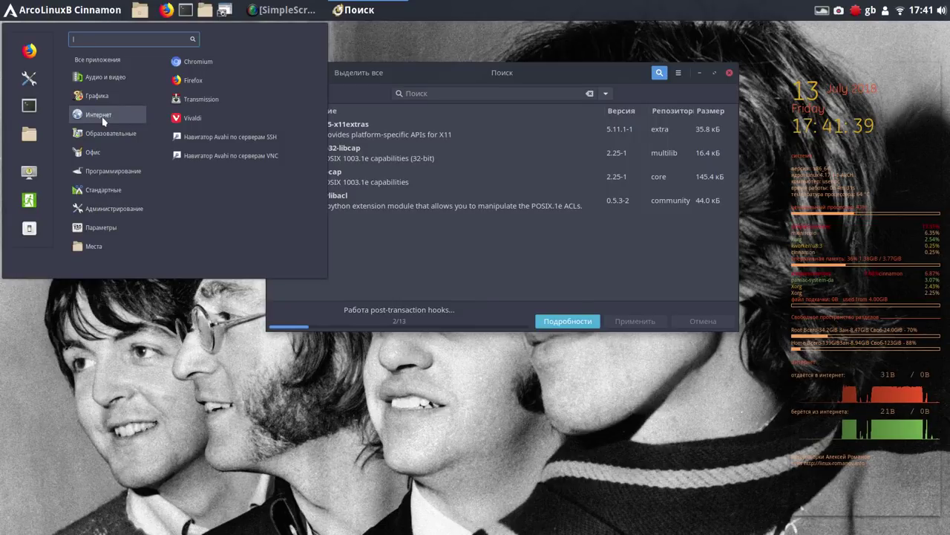
mouse_move(104, 150)
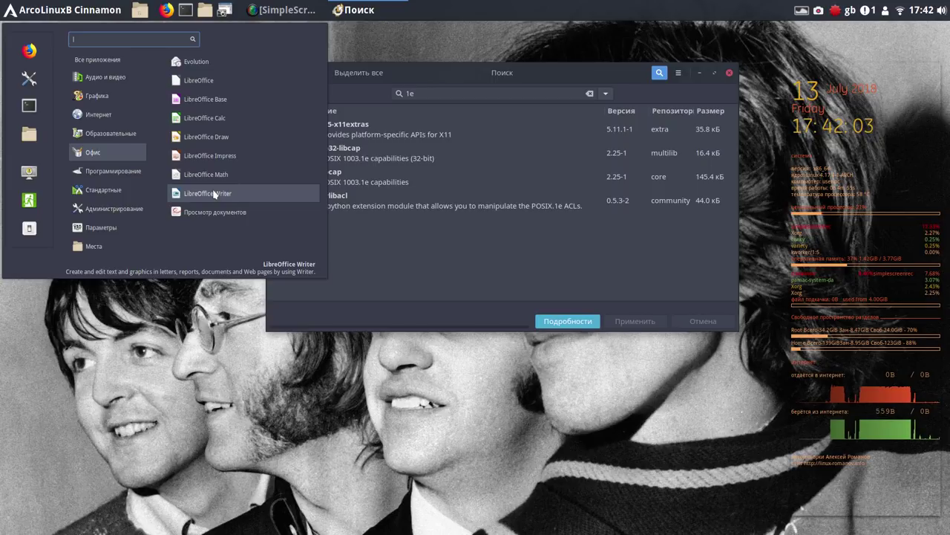
Launch LibreOffice Writer and type 'yfvu' into the new document's header
click(213, 193)
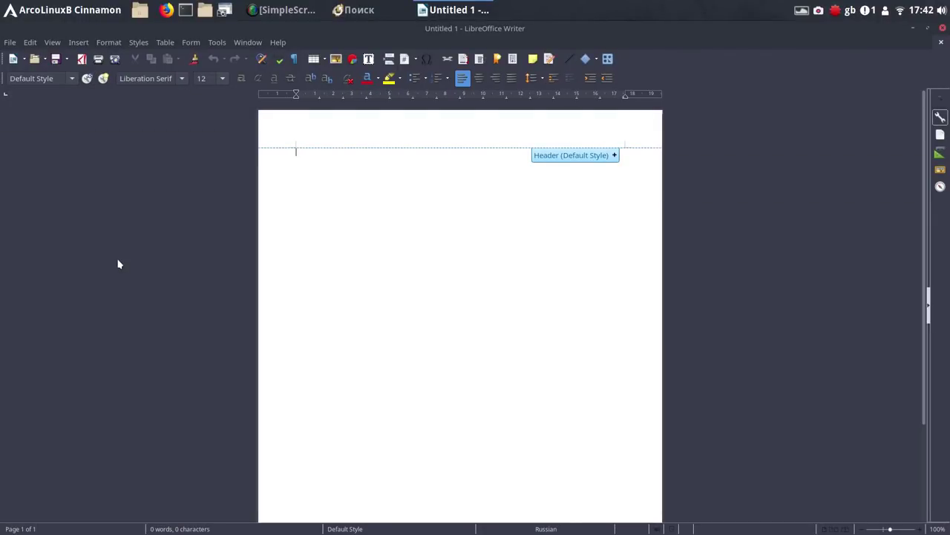
text(yfvu)
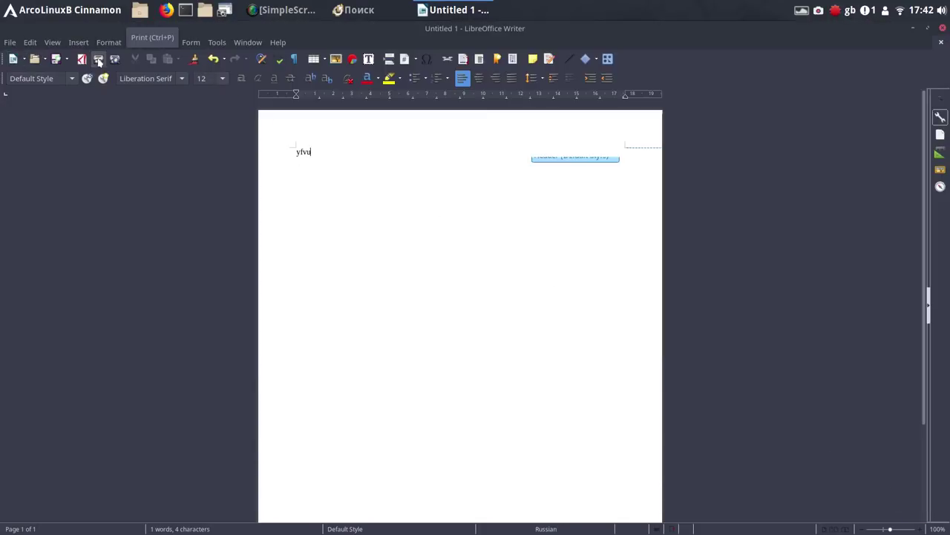
click(11, 43)
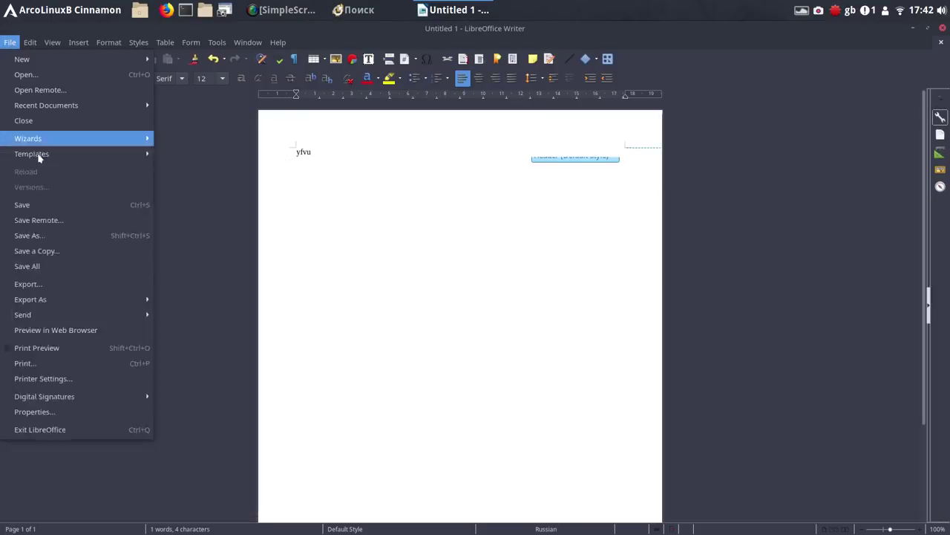
Save the document to the Desktop as Untitled 1.doc in Word 97-2003 format
click(36, 205)
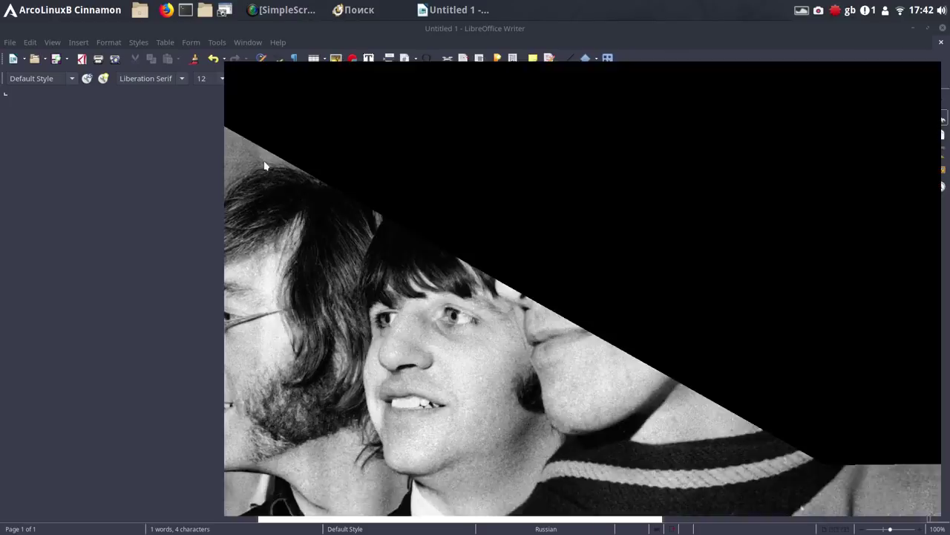
click(264, 162)
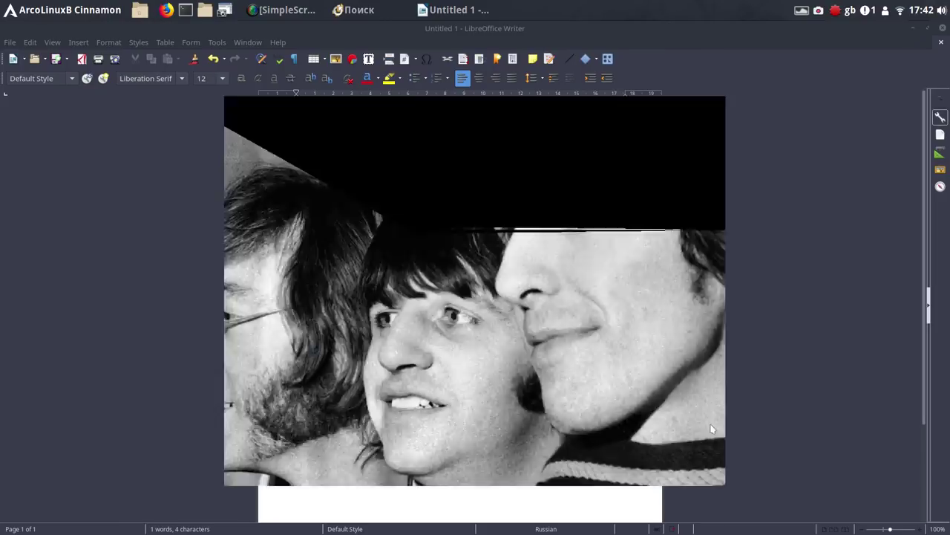
click(711, 428)
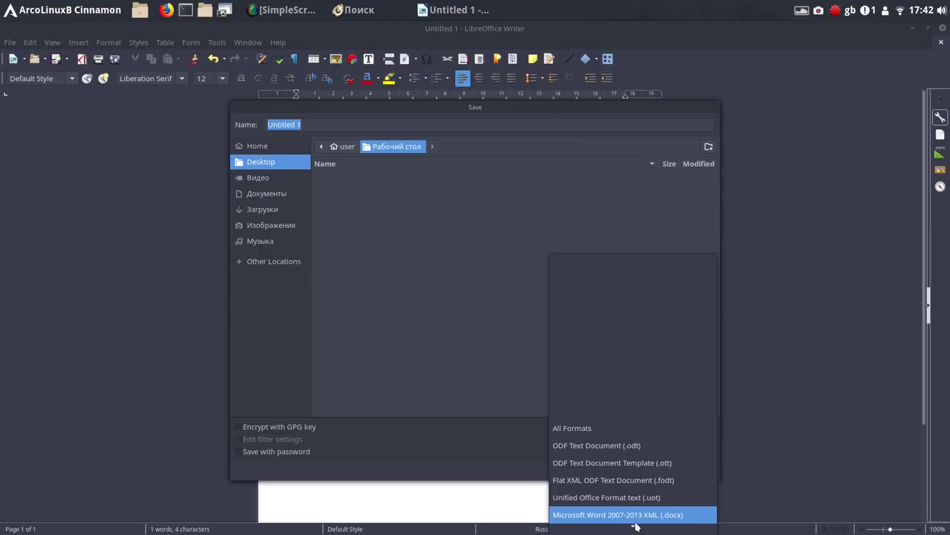
mouse_move(636, 525)
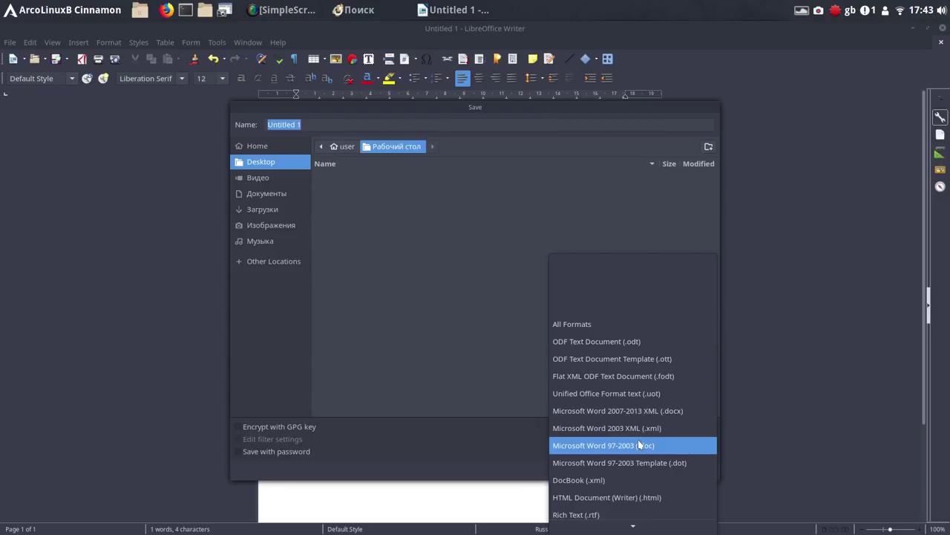
click(640, 444)
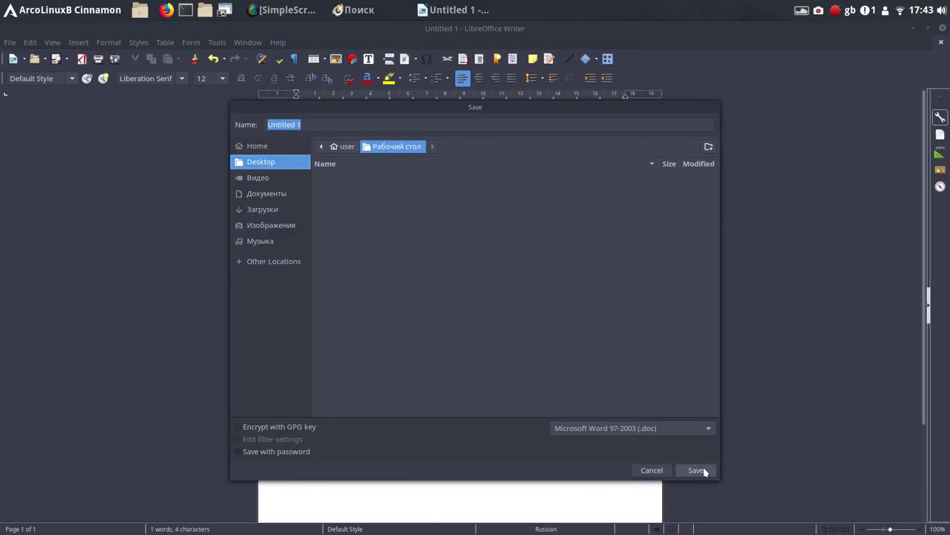
click(698, 470)
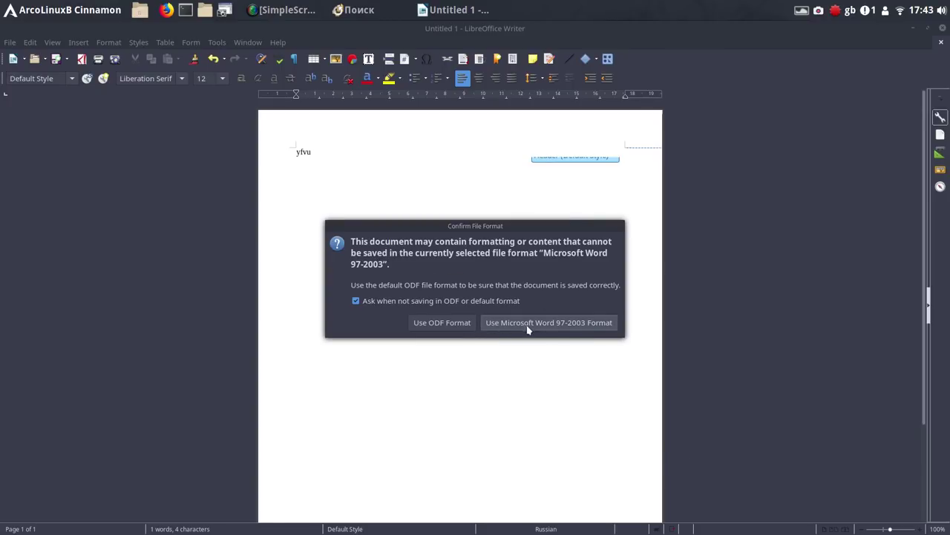
click(544, 324)
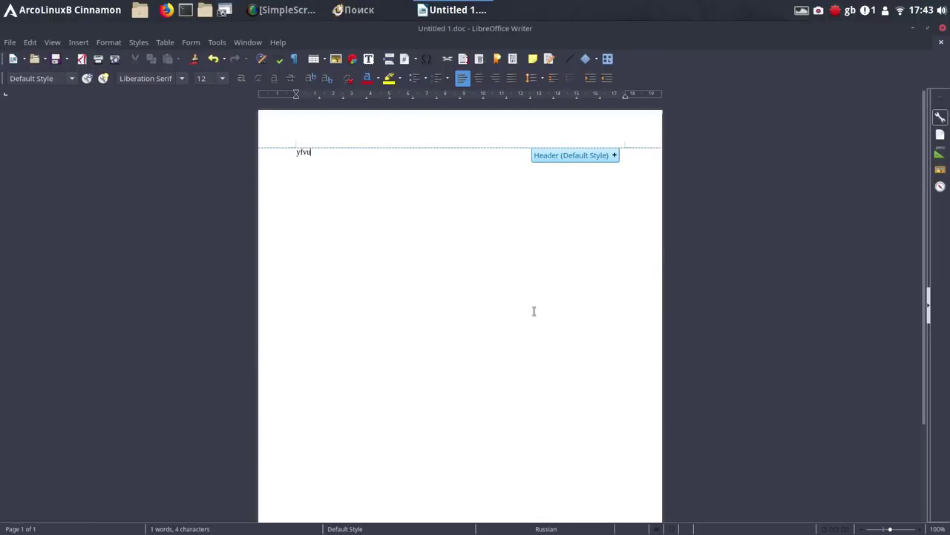
Close Writer, clear Pamac's search, and confirm in Nemo that Untitled 1.doc (9.2 kB) is on the Desktop
click(942, 30)
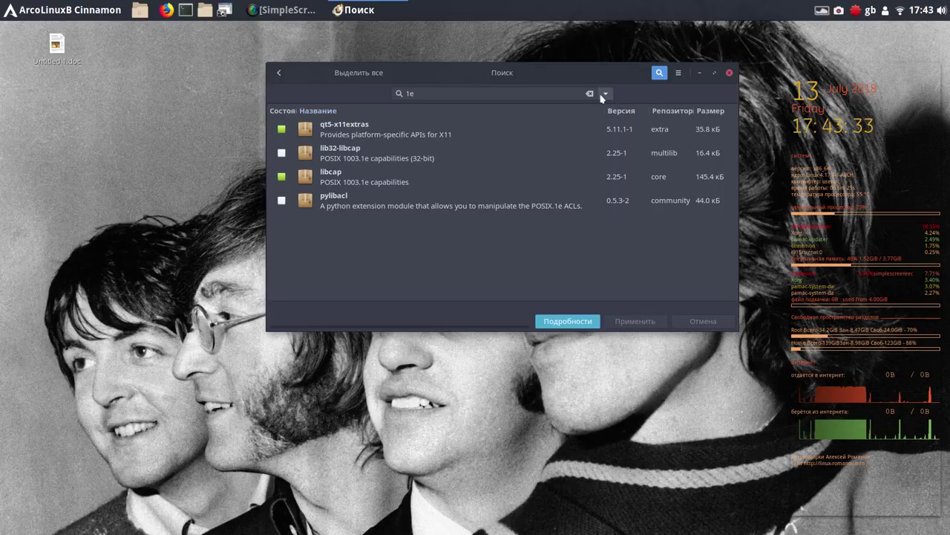
click(589, 94)
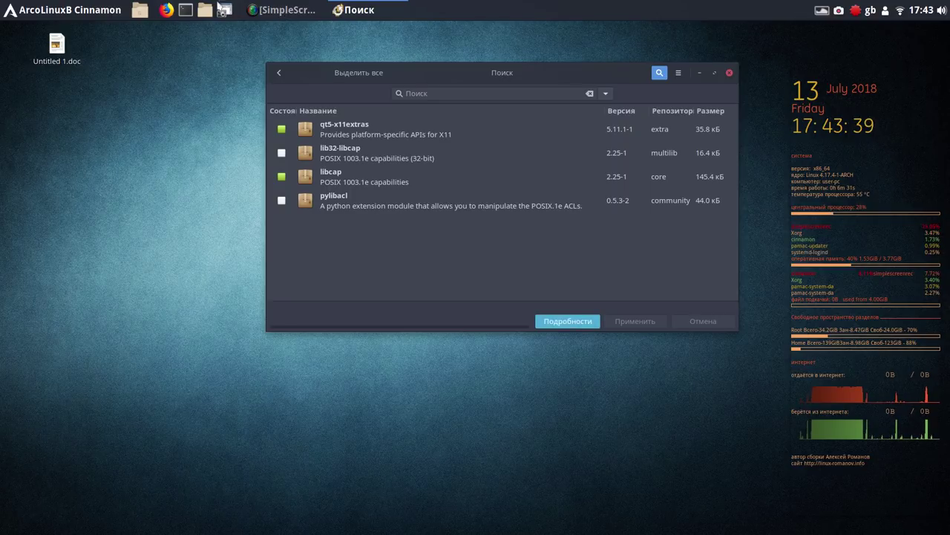
click(203, 11)
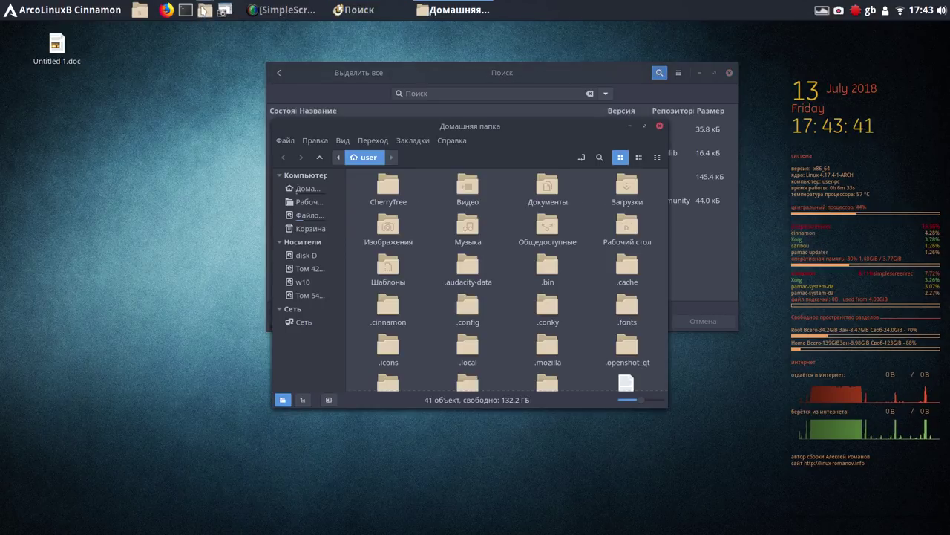
click(310, 203)
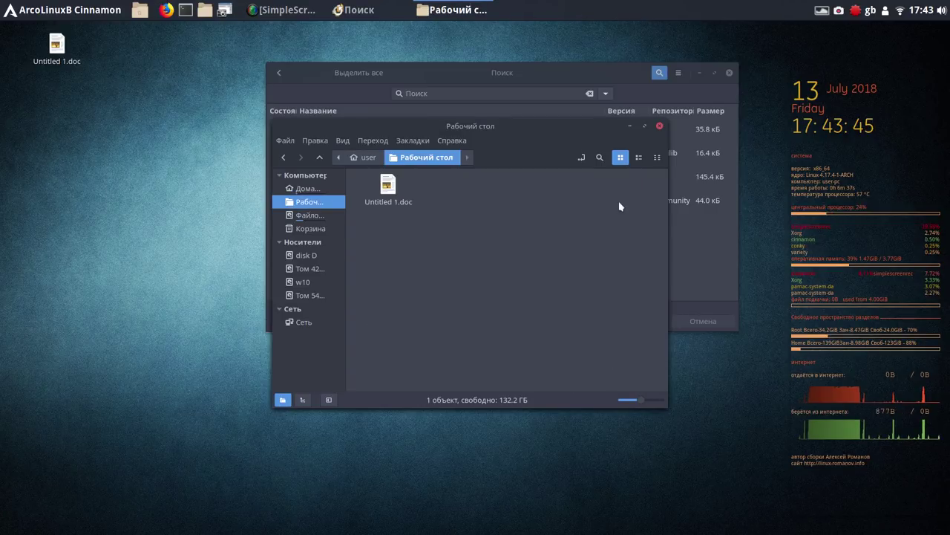
click(639, 157)
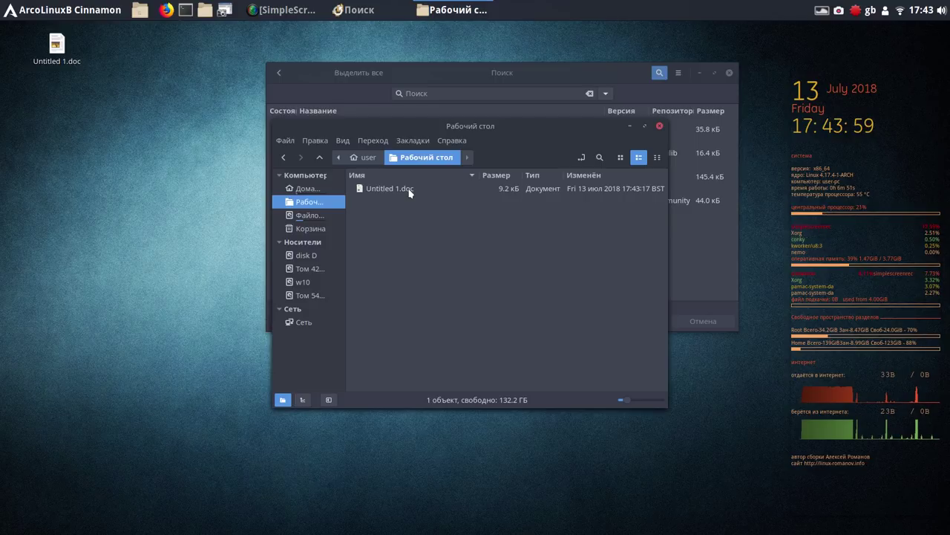
click(660, 126)
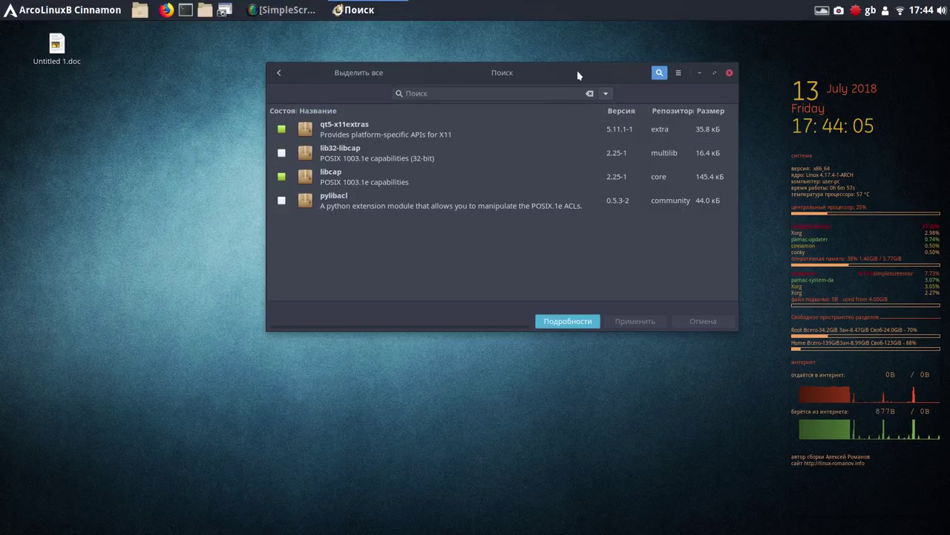
Move the Pamac window left and bring up its hamburger action menu
drag(578, 75, 491, 69)
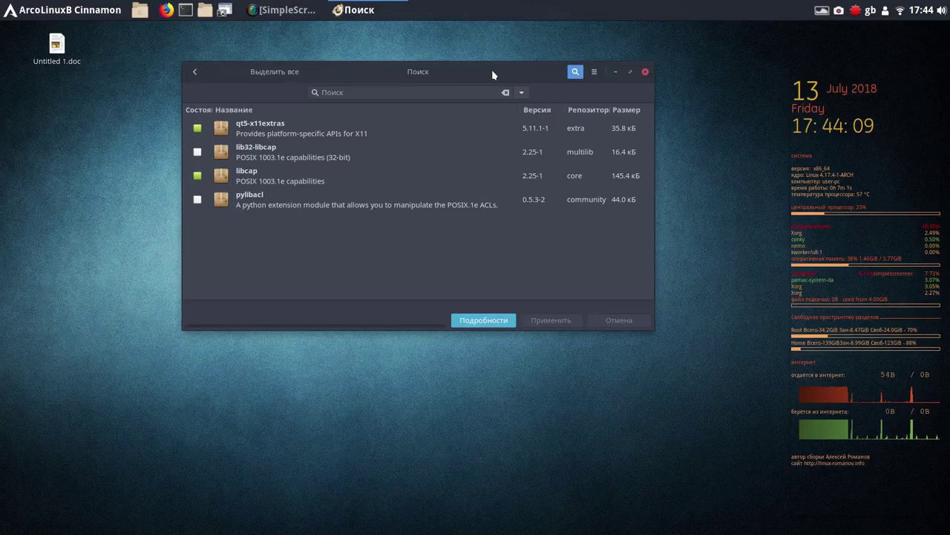
click(594, 74)
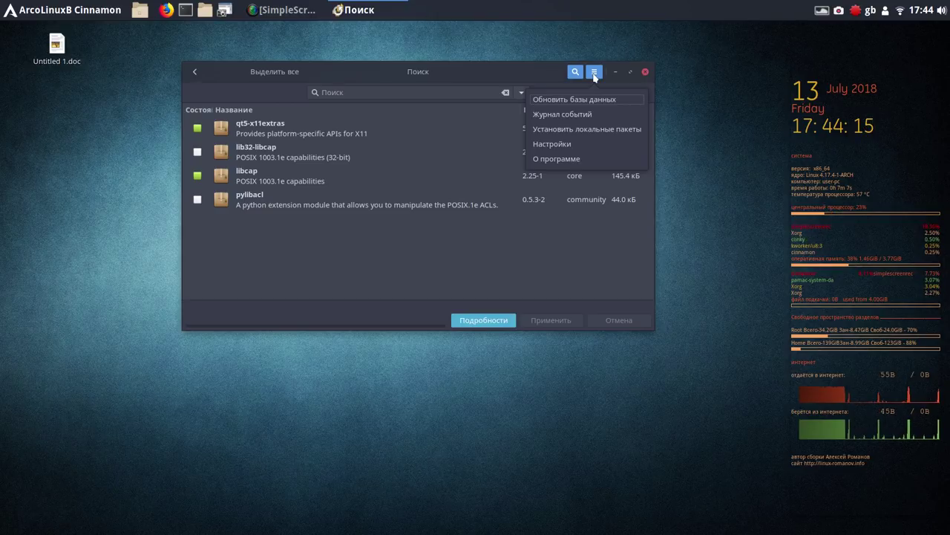
In Pamac's Настройки AUR tab, enable AUR support and AUR update checking
click(562, 144)
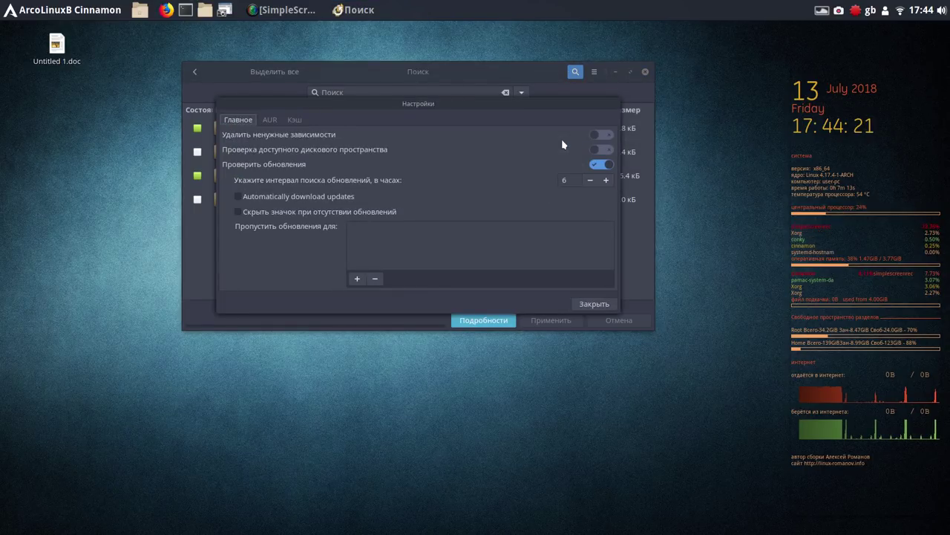
click(272, 122)
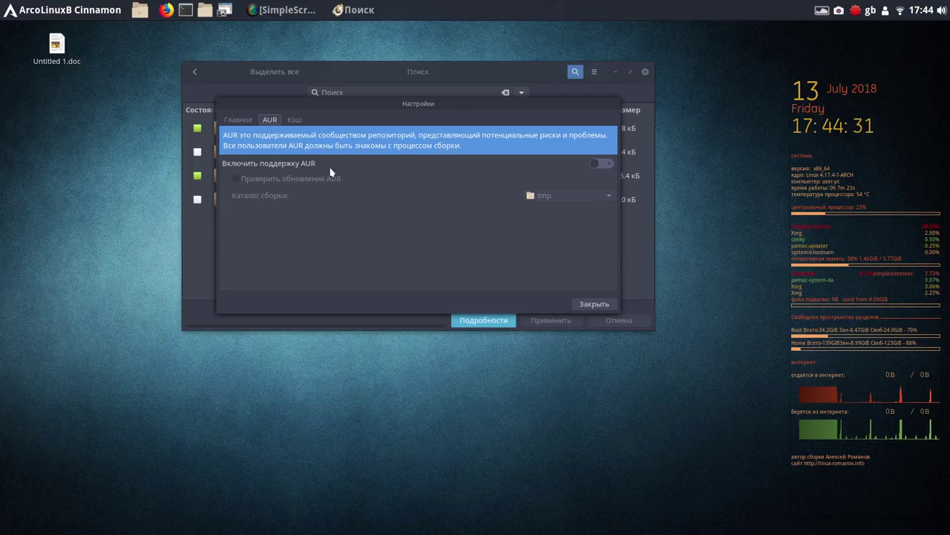
click(606, 164)
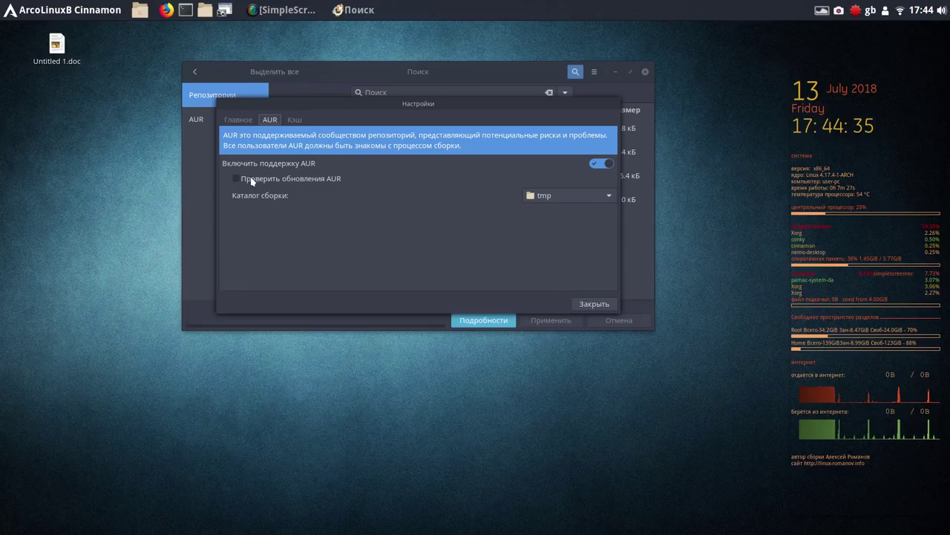
click(240, 179)
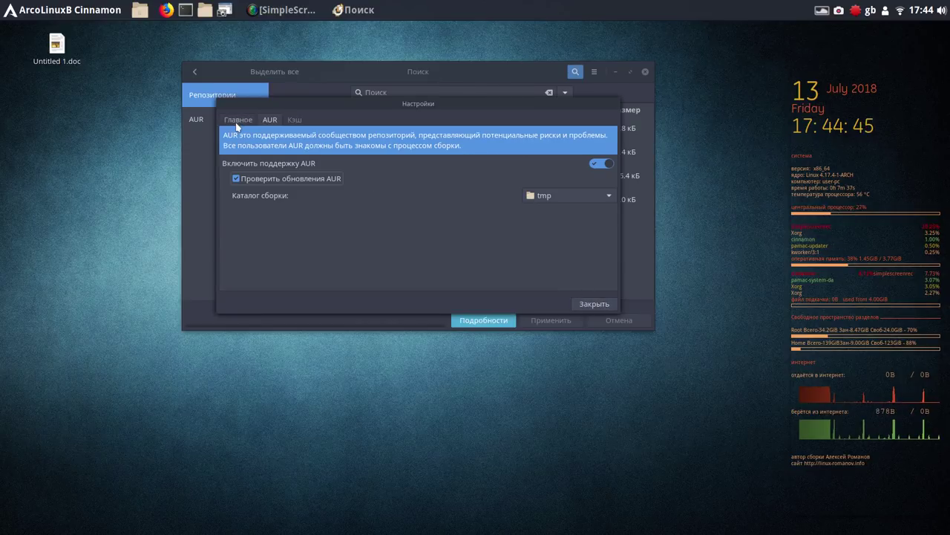
Close Pamac's settings and start refreshing the package databases with Обновить базы данных
click(592, 303)
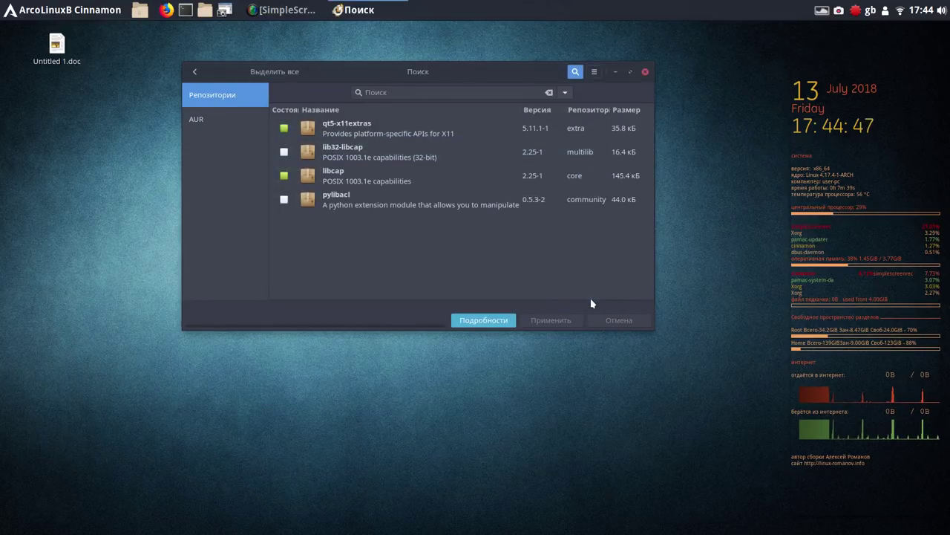
key(alt+F4)
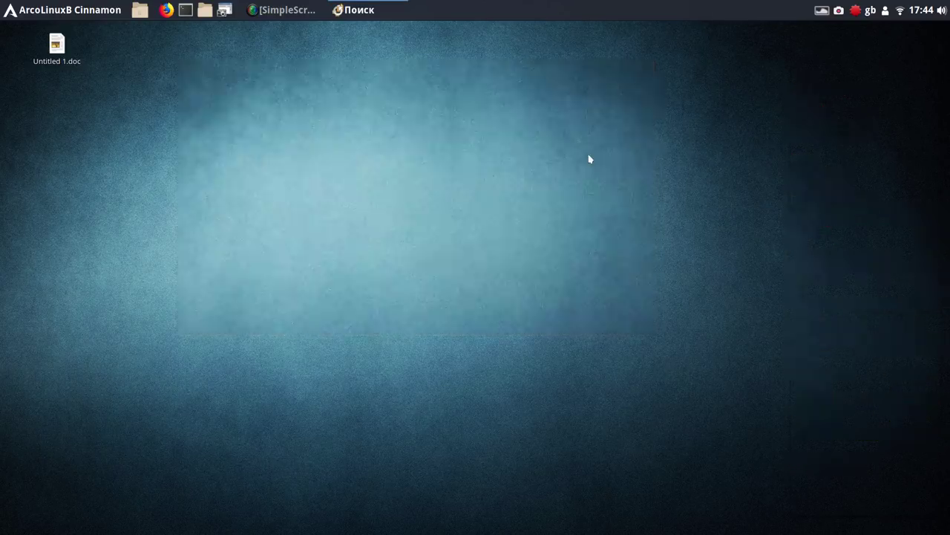
click(594, 72)
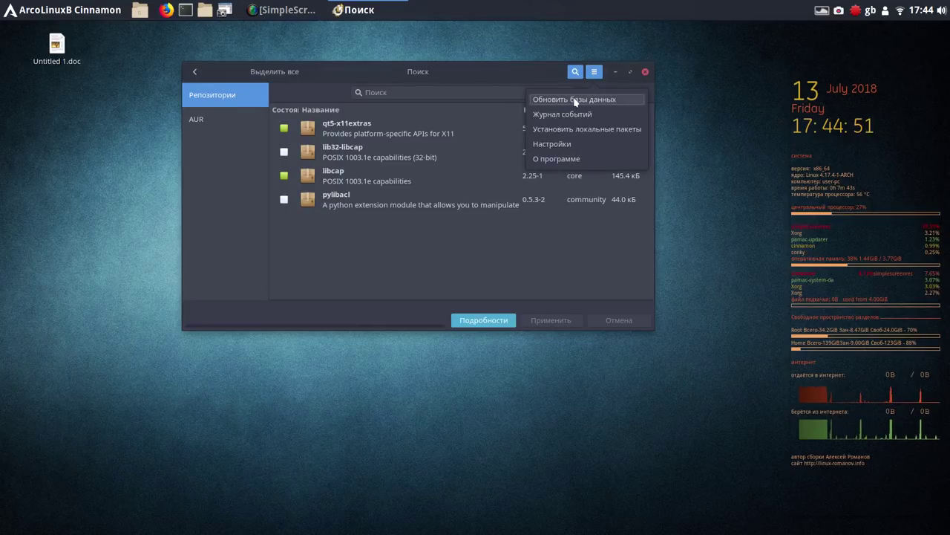
click(574, 100)
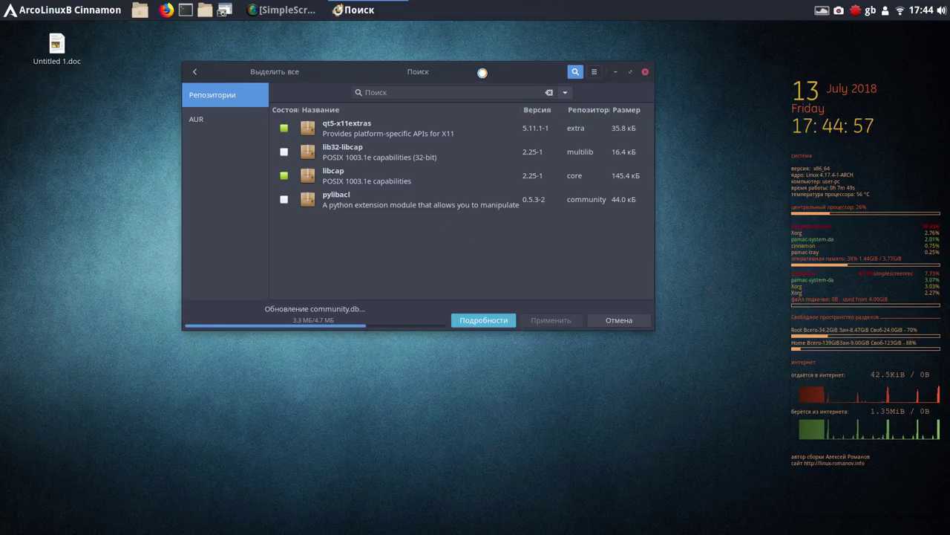
drag(483, 72, 602, 53)
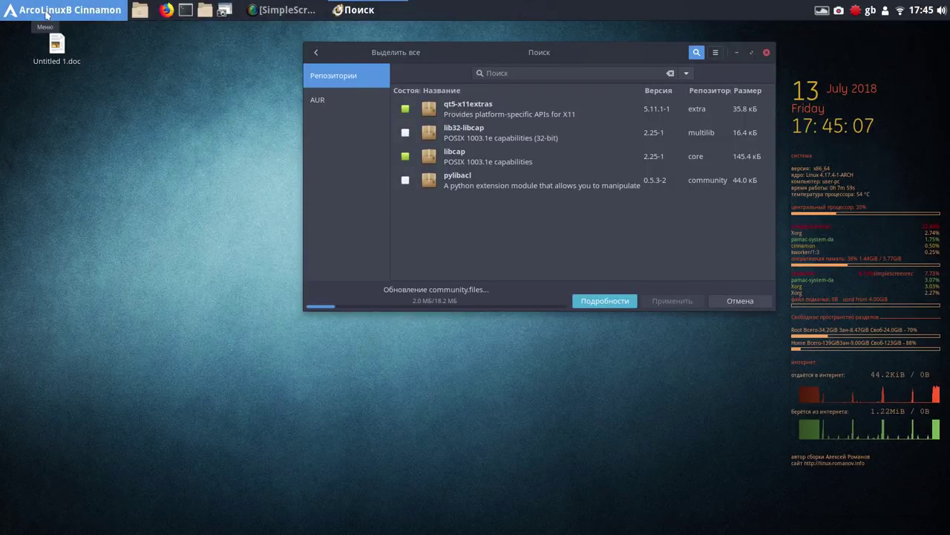
Open Startup Applications through System Settings from the applications menu
click(46, 15)
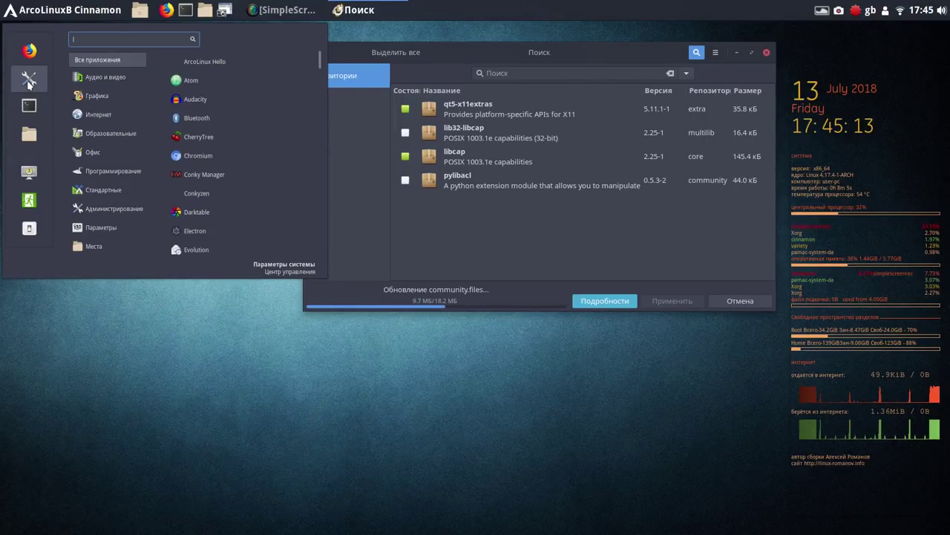
click(28, 80)
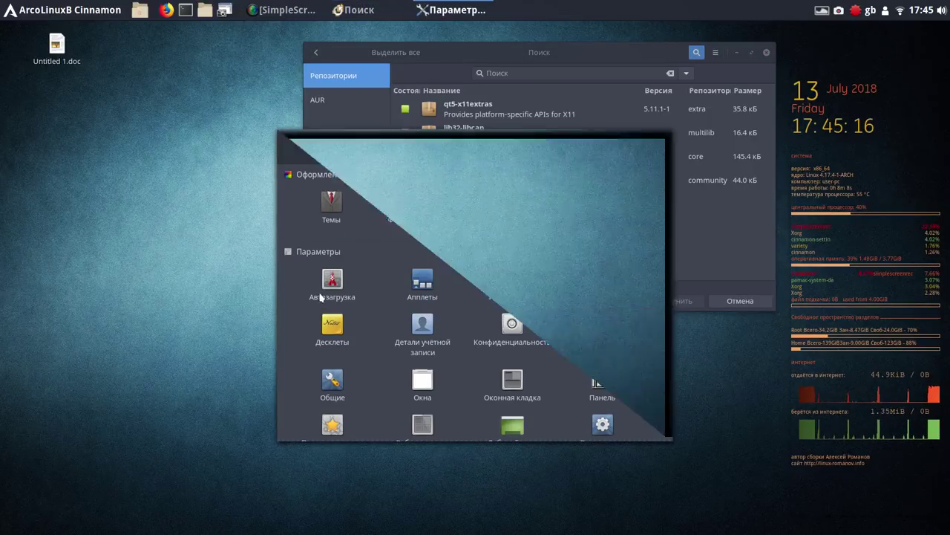
click(331, 285)
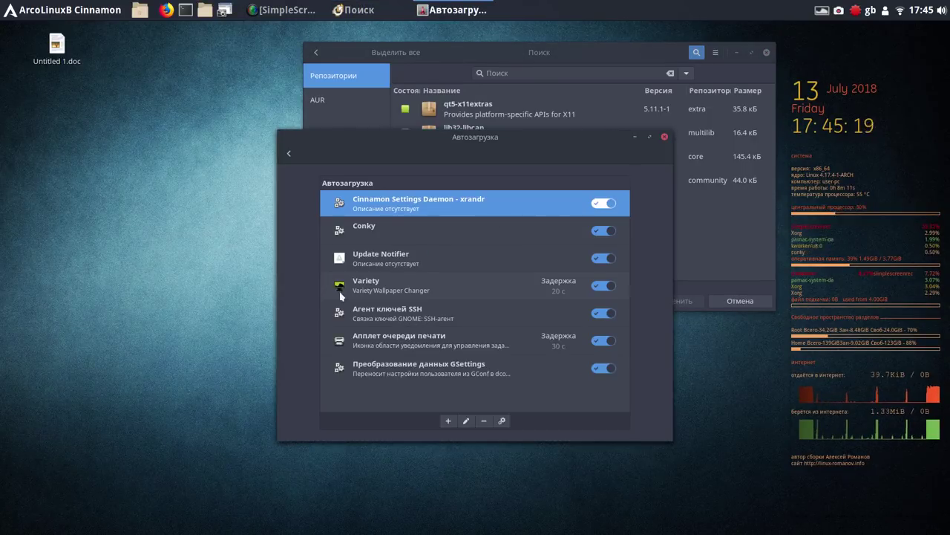
Add Plank as a startup application, then toggle Variety off and back on
click(448, 421)
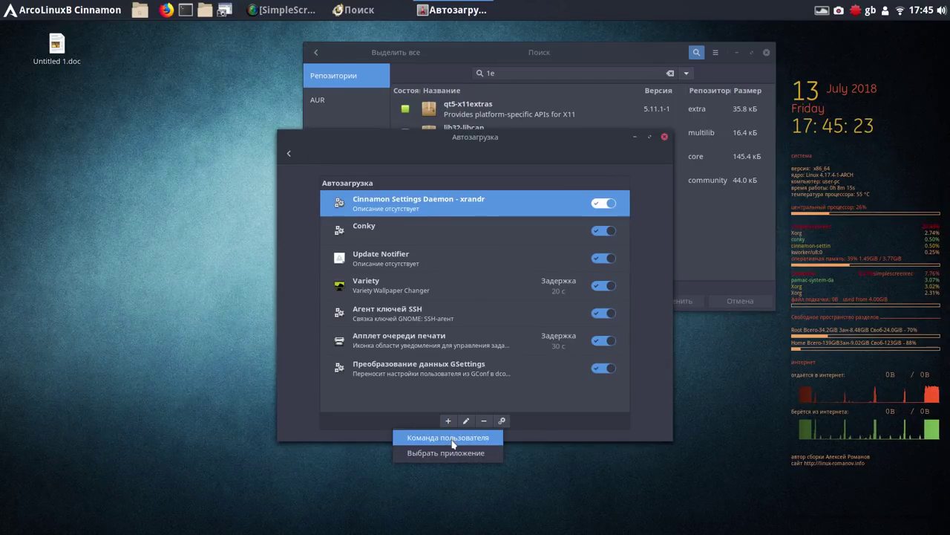
click(453, 453)
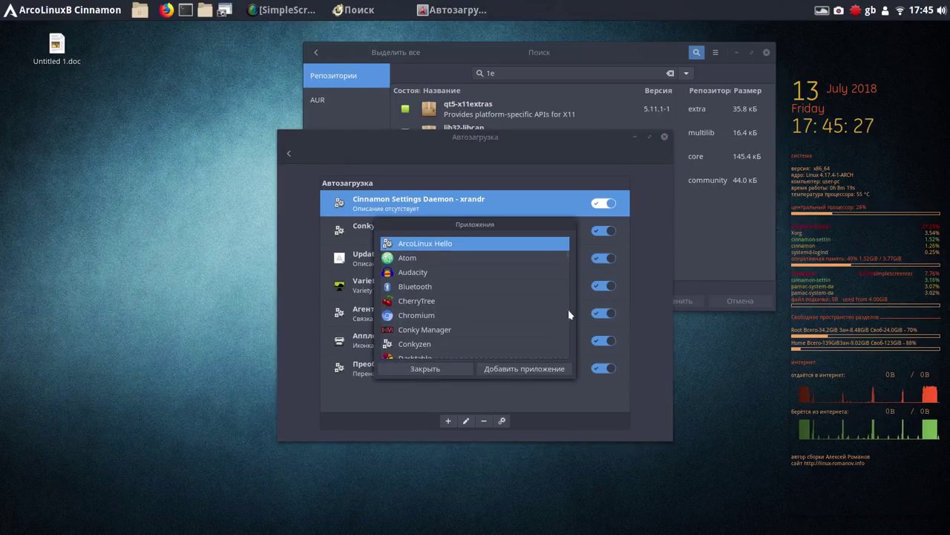
scroll(569, 258, down, 1)
scroll(569, 258, down, 5)
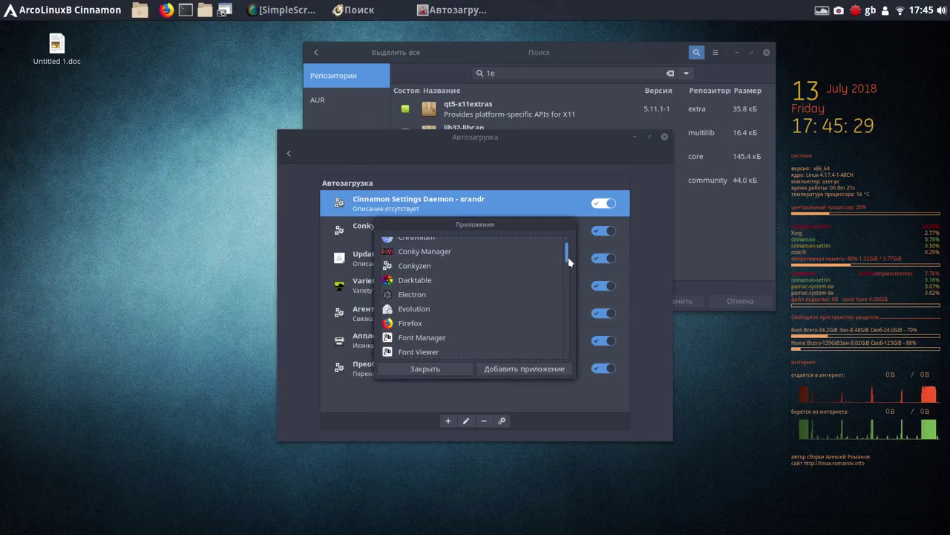
scroll(571, 264, down, 5)
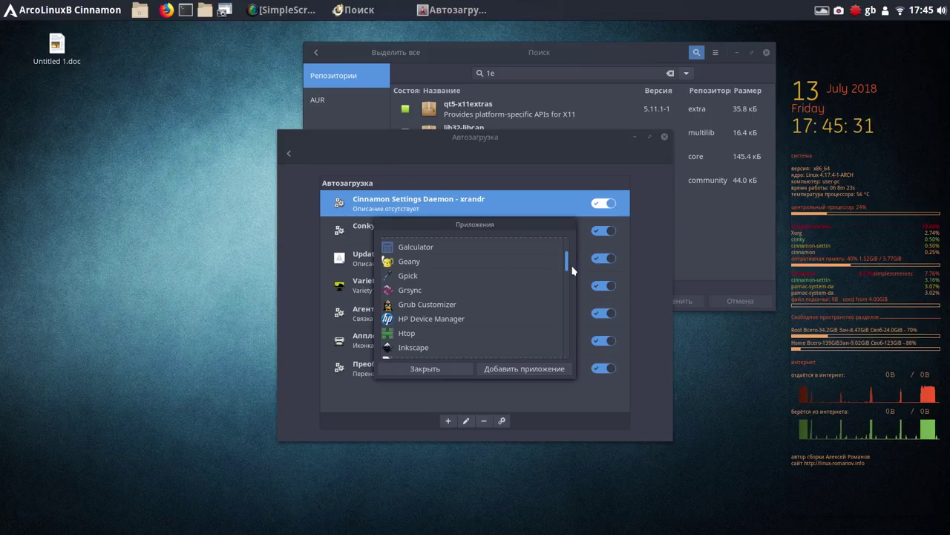
scroll(572, 270, down, 2)
scroll(574, 274, down, 8)
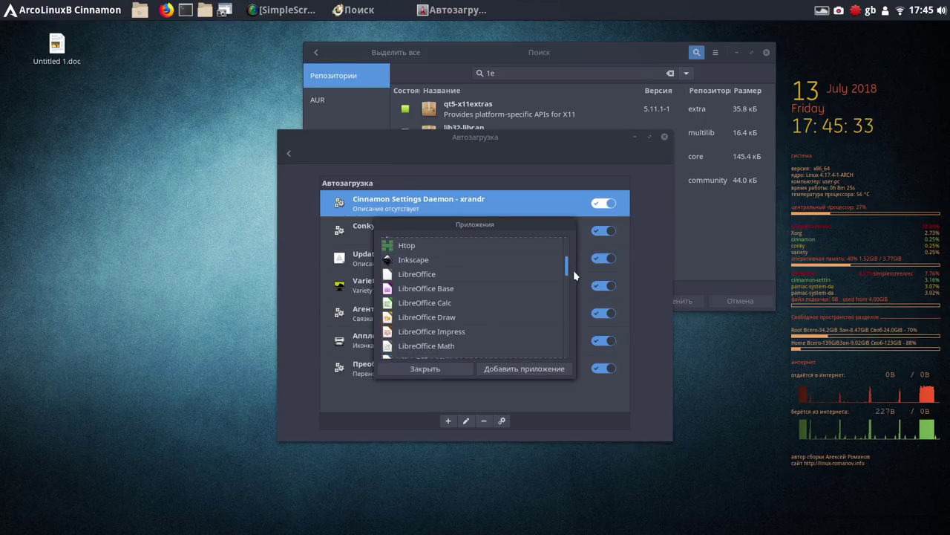
scroll(520, 299, up, 1)
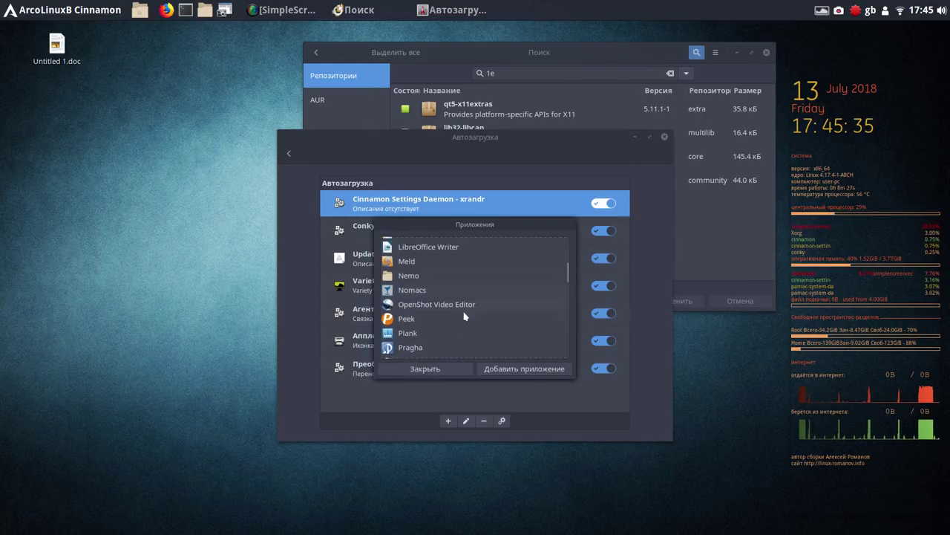
click(407, 334)
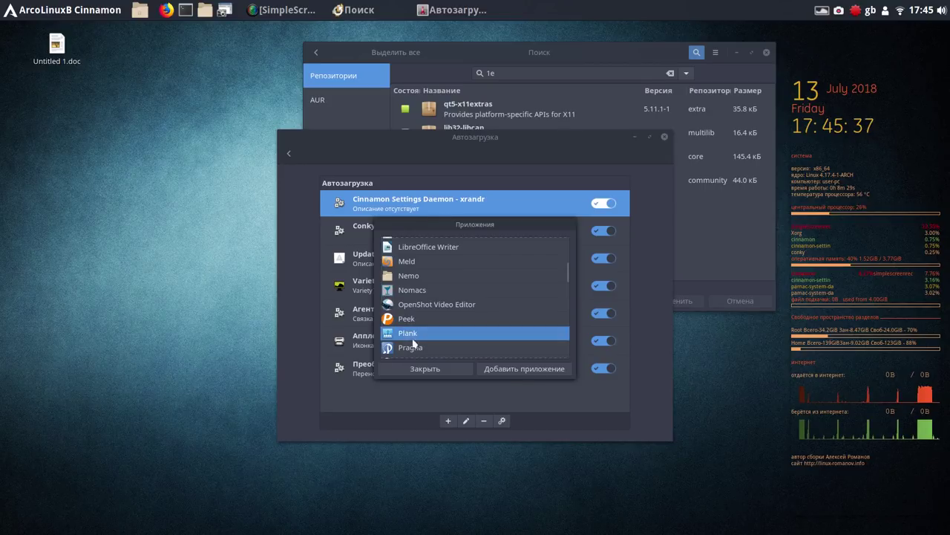
click(523, 371)
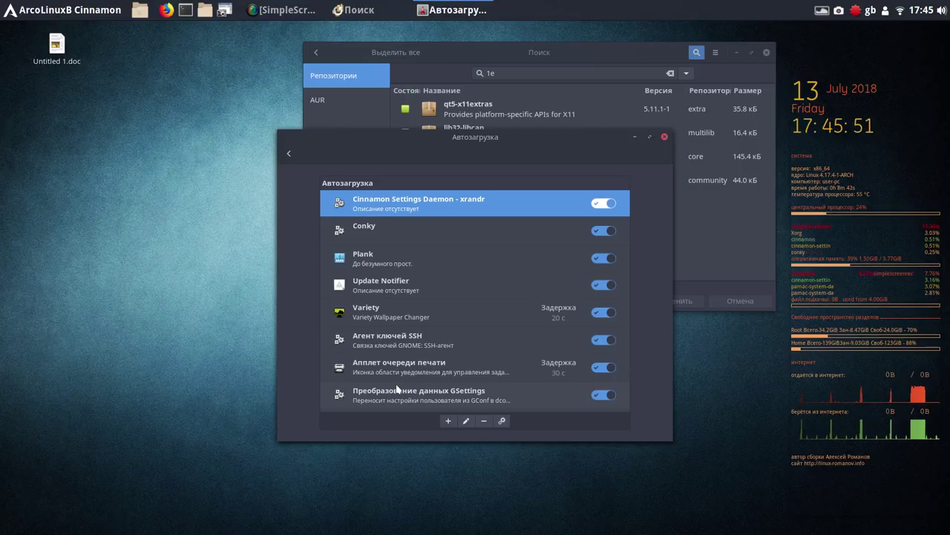
click(601, 313)
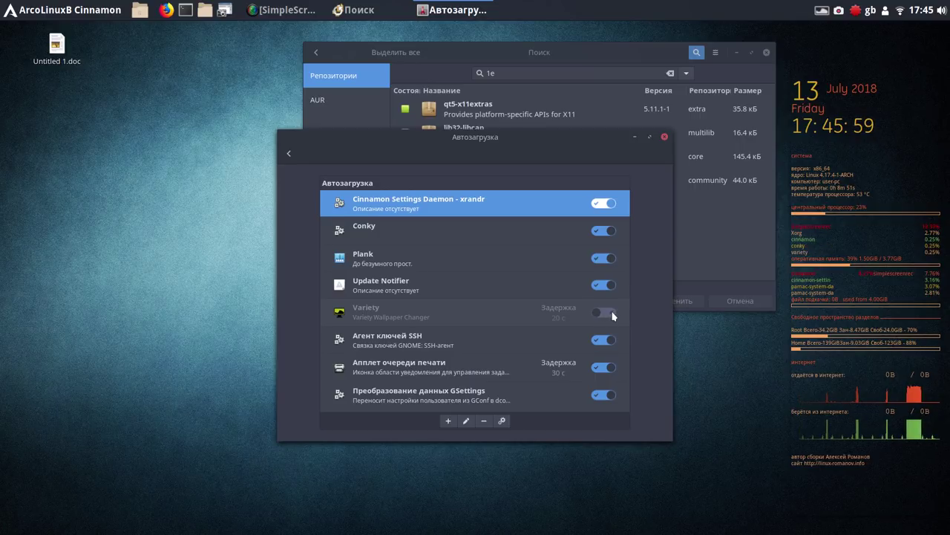
click(613, 315)
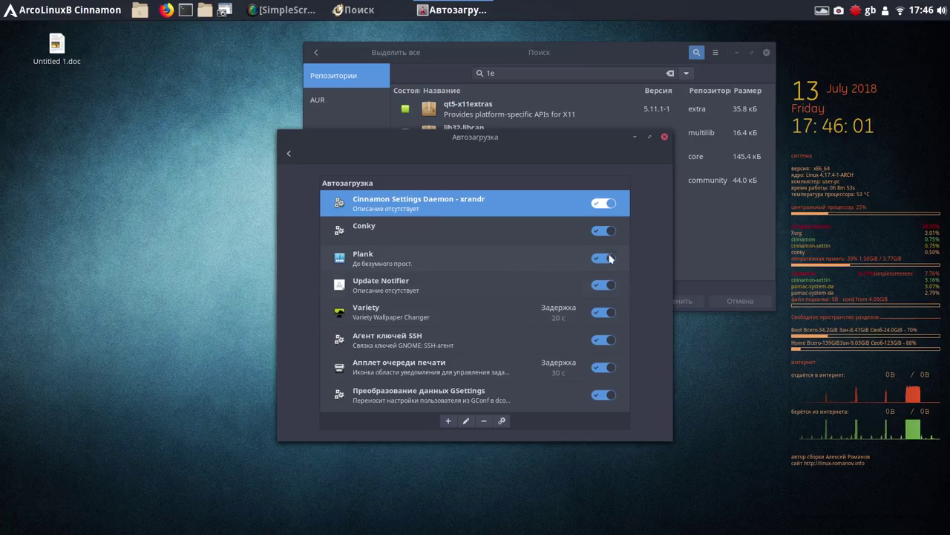
Close the Автозагрузка window and quit the wallpaper changer via its tray menu's Выход
click(665, 137)
drag(620, 49, 447, 78)
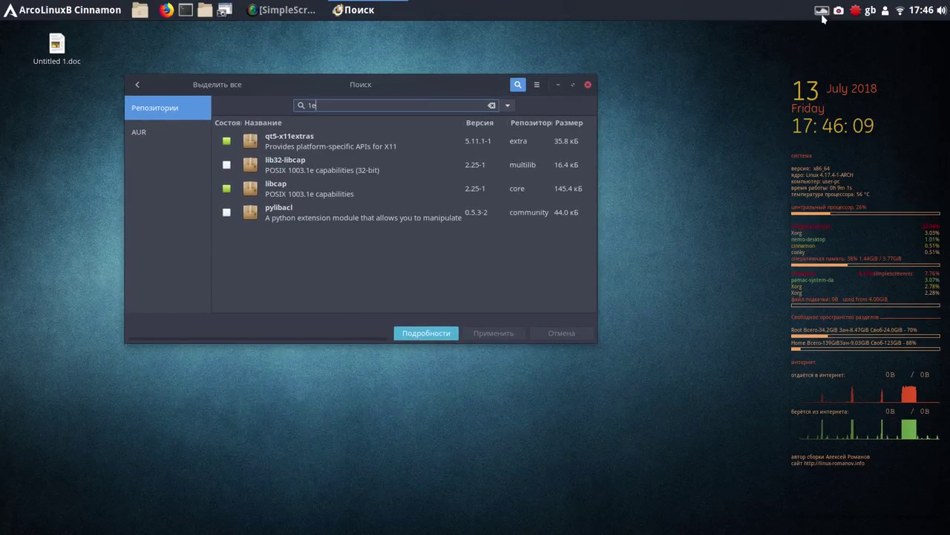
click(823, 12)
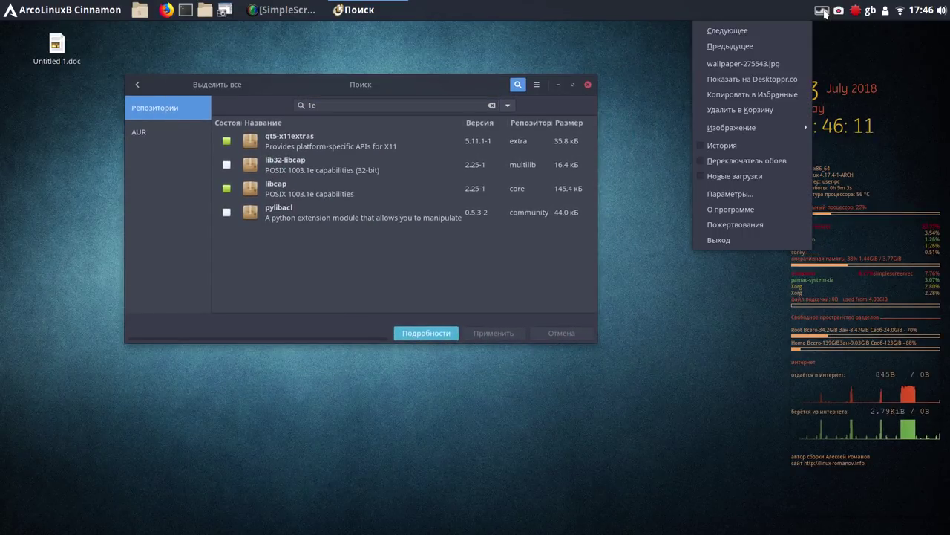
click(746, 242)
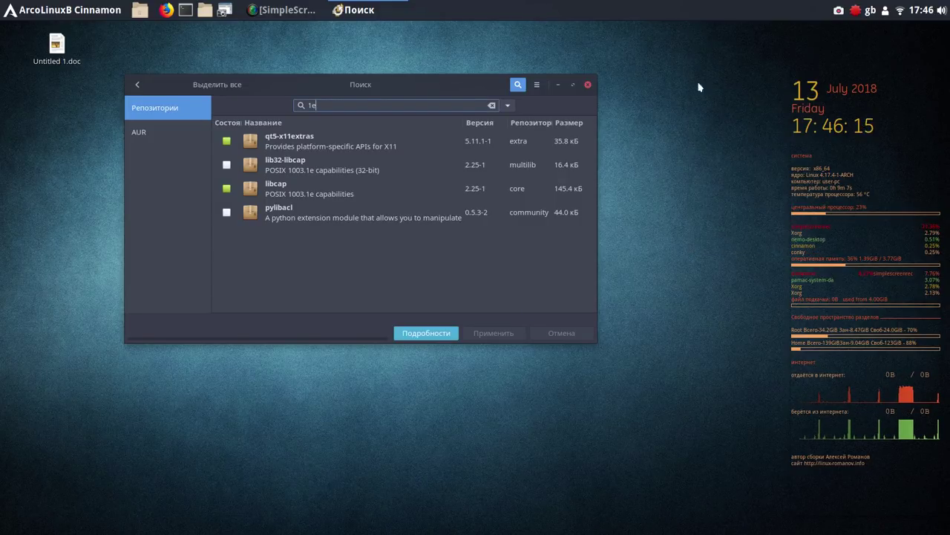
drag(465, 78, 533, 70)
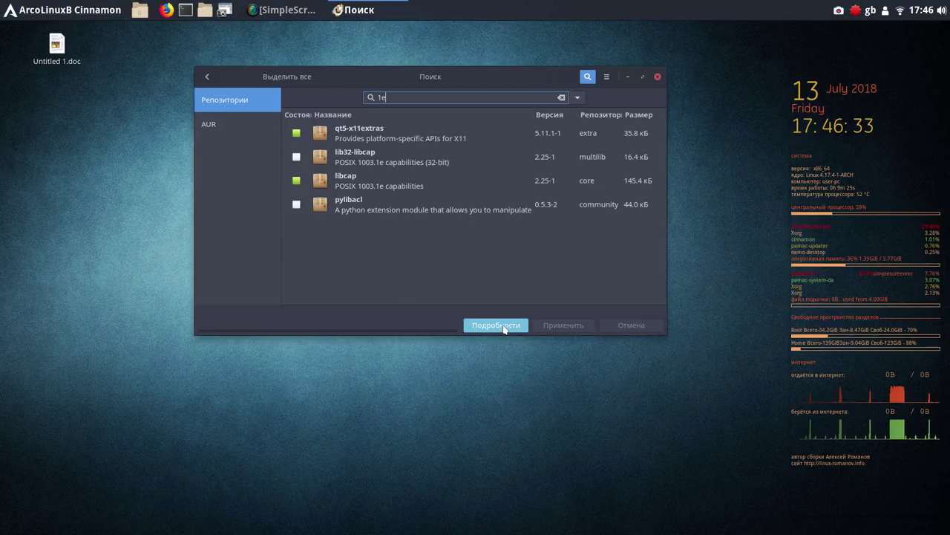
Show Pamac's detailed sync log (core through arcolinux_repo.files) and start the Plank dock from the Cinnamon menu
click(504, 326)
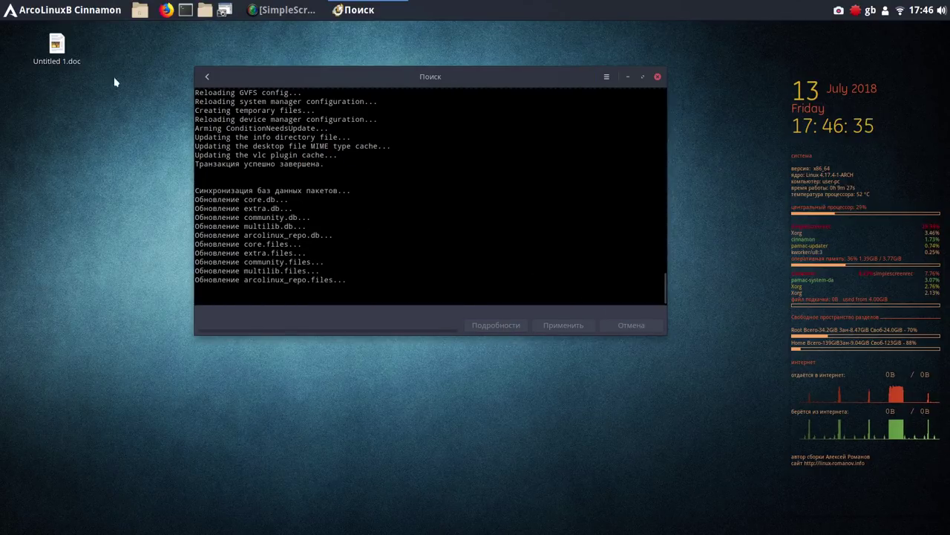
click(61, 10)
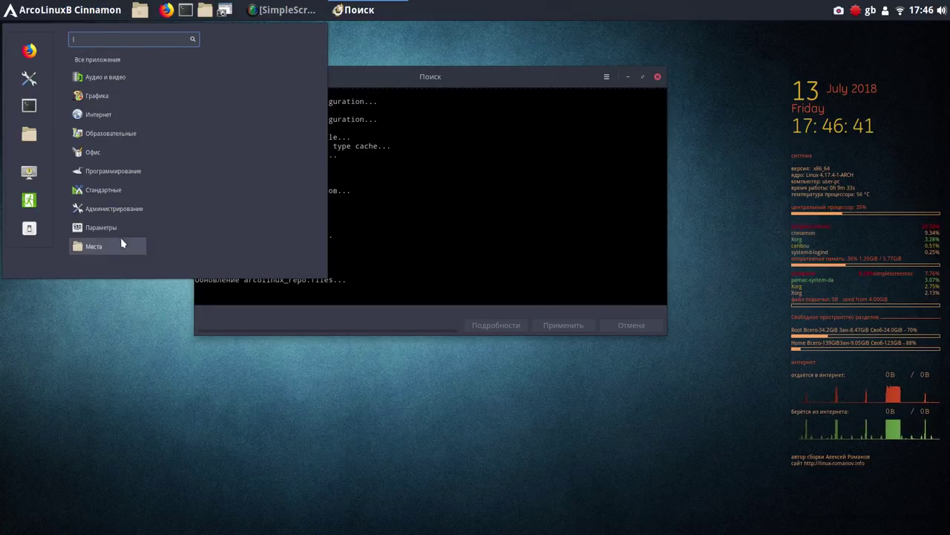
mouse_move(107, 216)
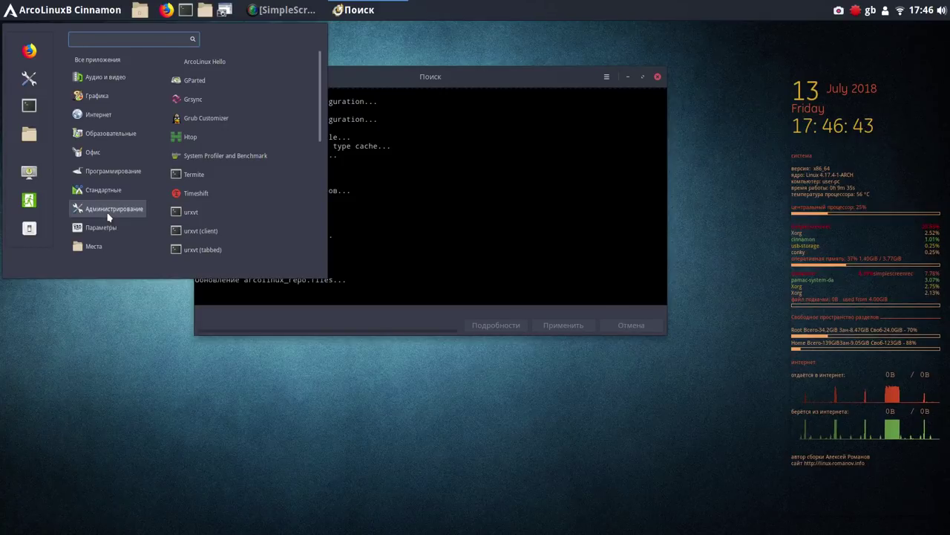
mouse_move(112, 193)
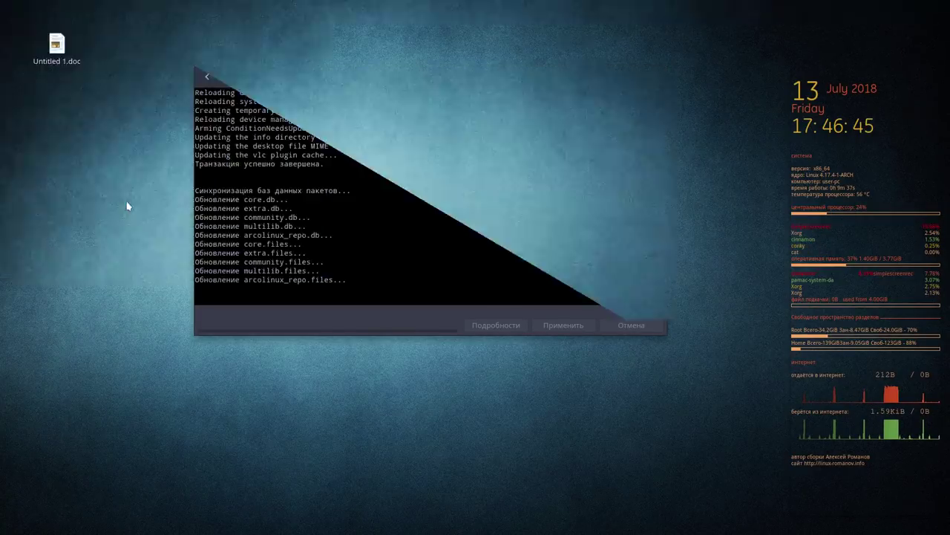
click(206, 253)
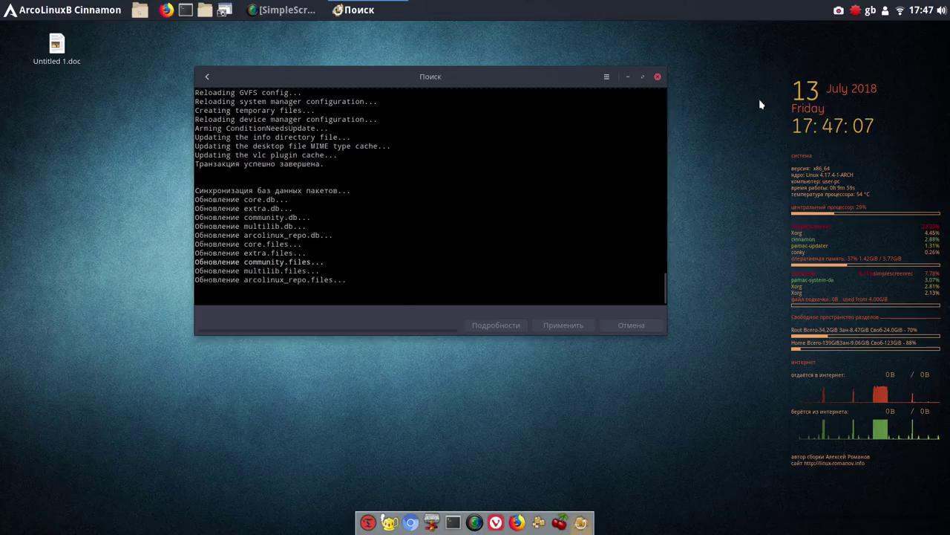
click(871, 11)
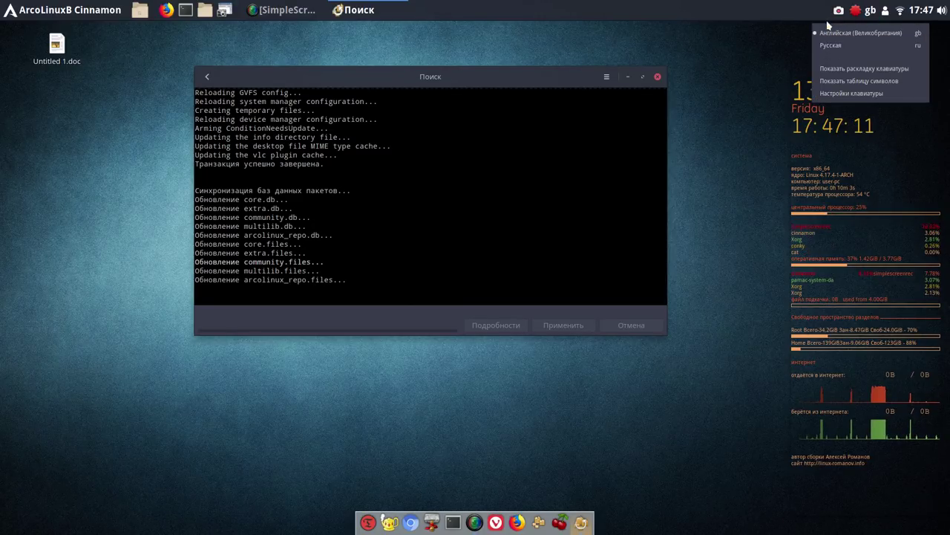
click(749, 16)
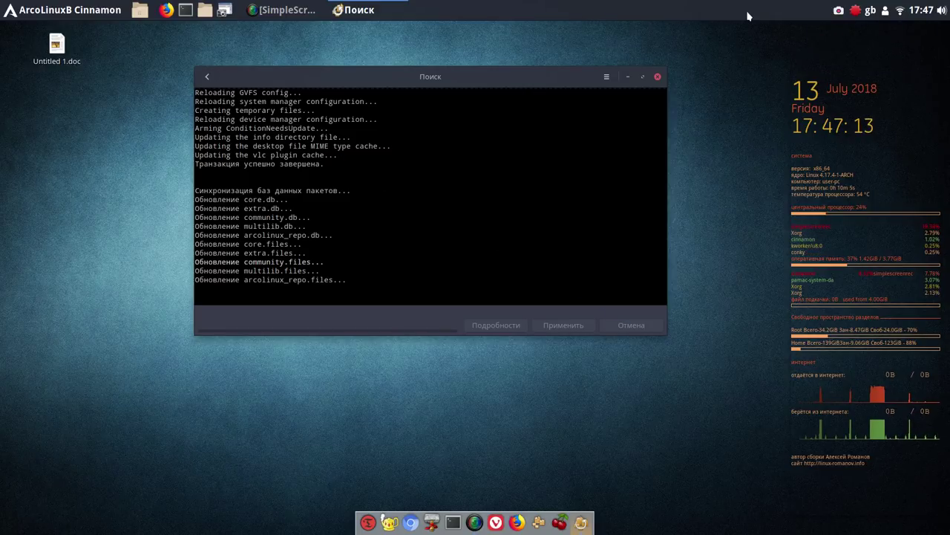
click(870, 12)
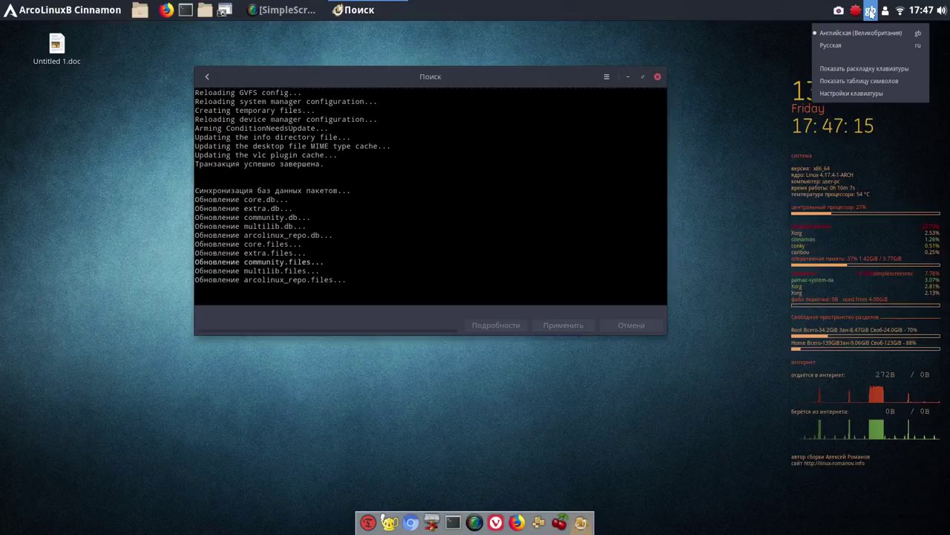
click(864, 94)
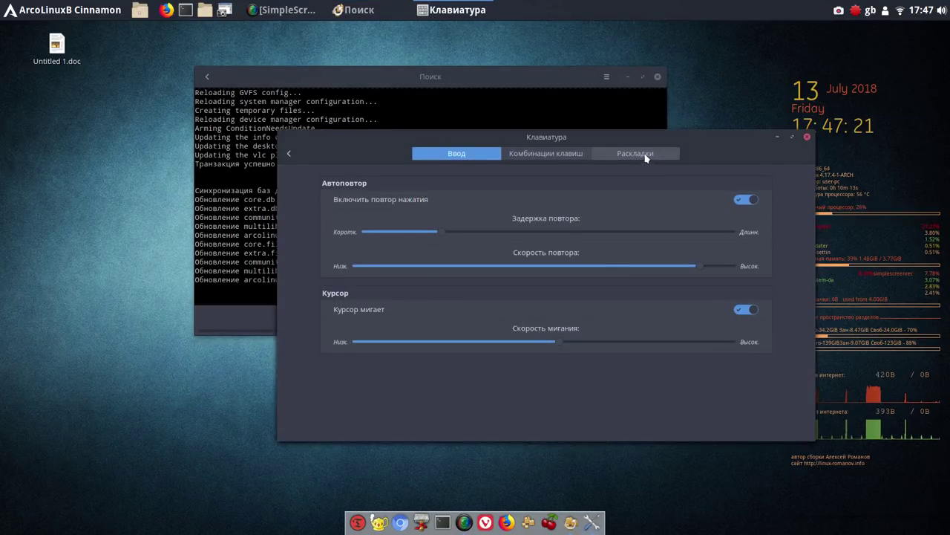
click(646, 158)
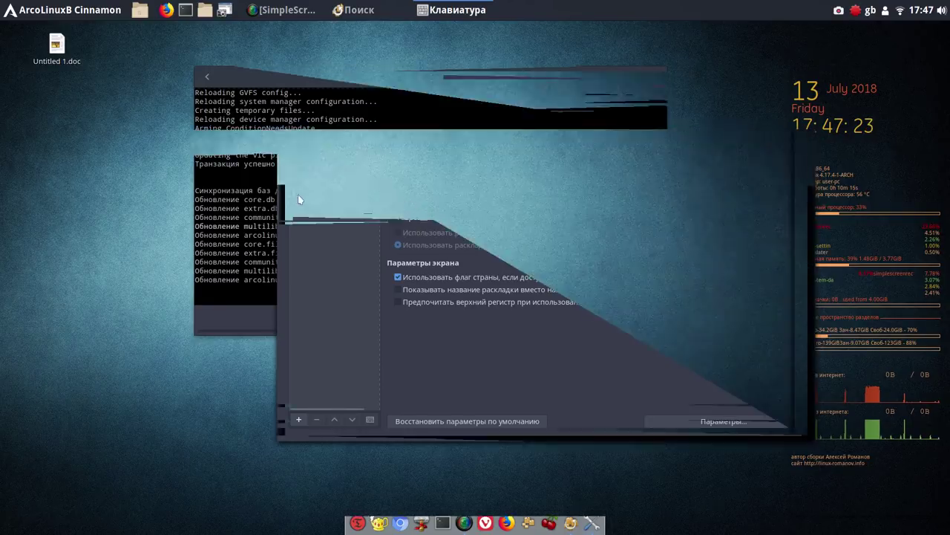
click(300, 421)
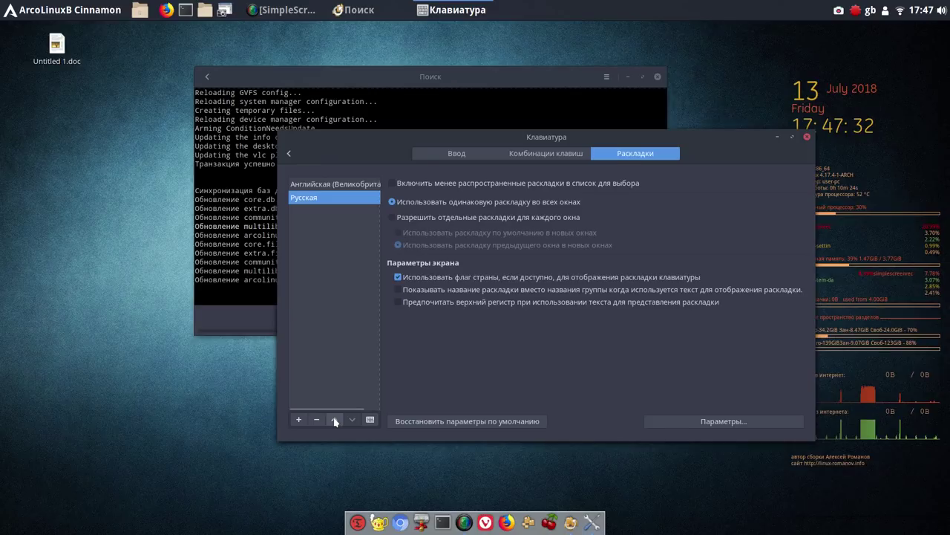
click(334, 420)
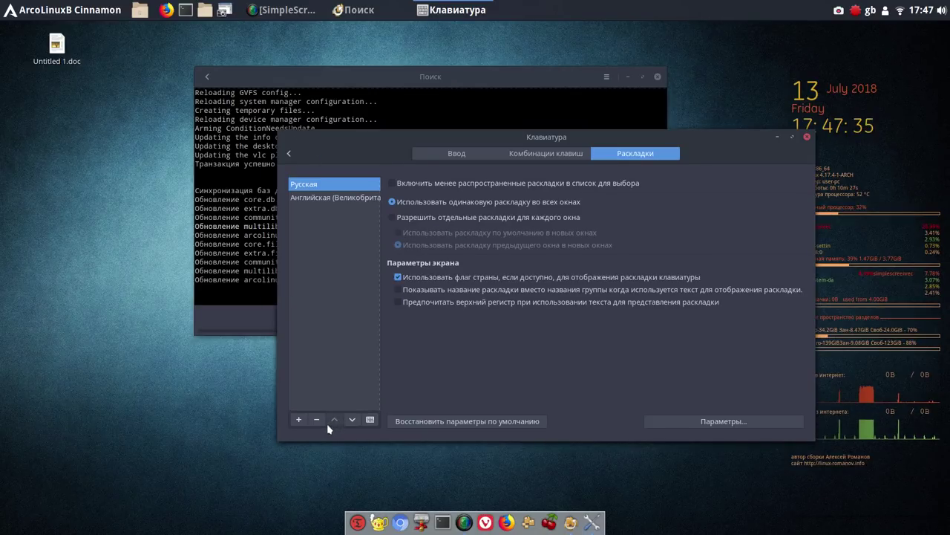
click(350, 421)
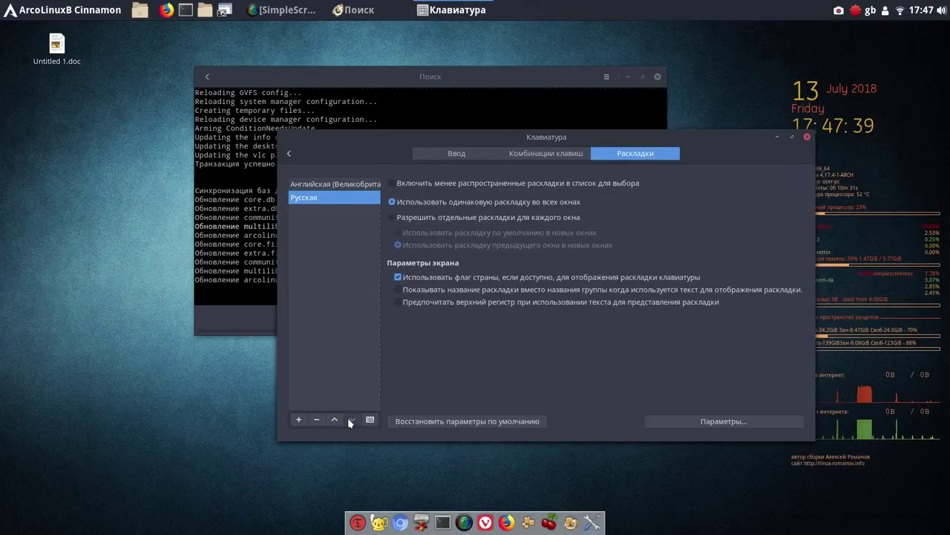
click(713, 422)
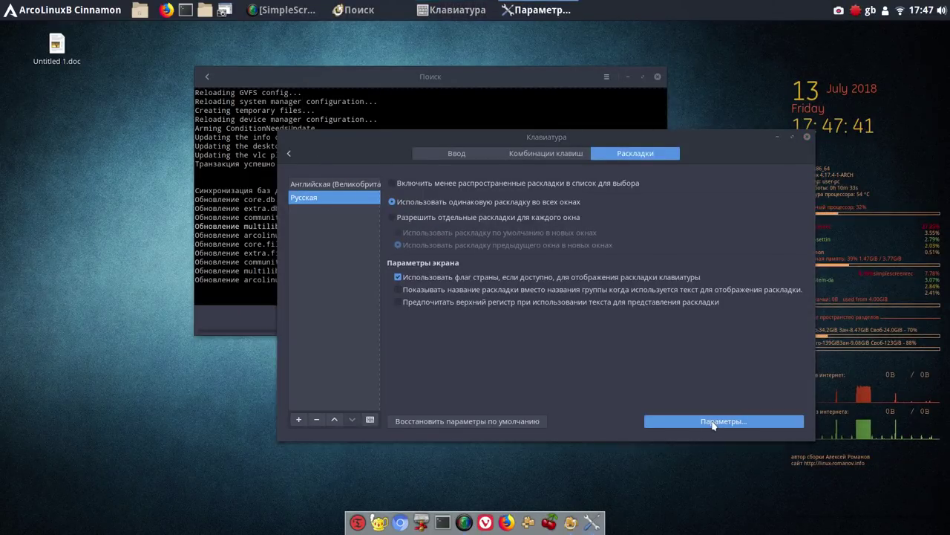
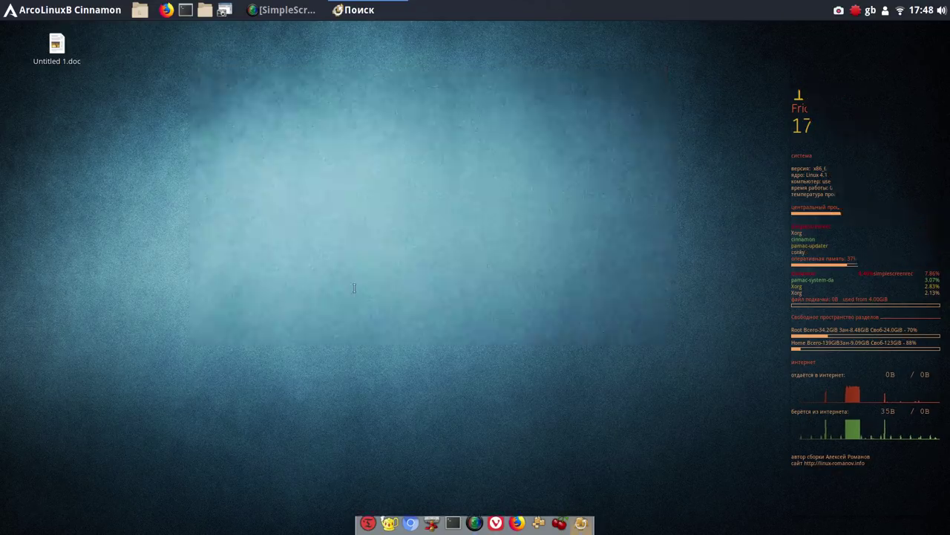
Select and deselect the last sync output line, then minimize the Pamac window
triple_click(297, 282)
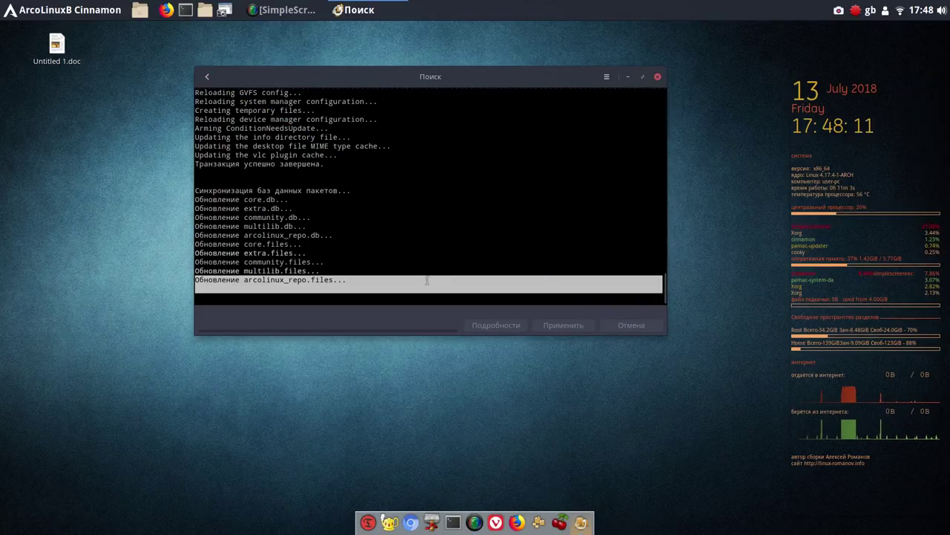
click(427, 280)
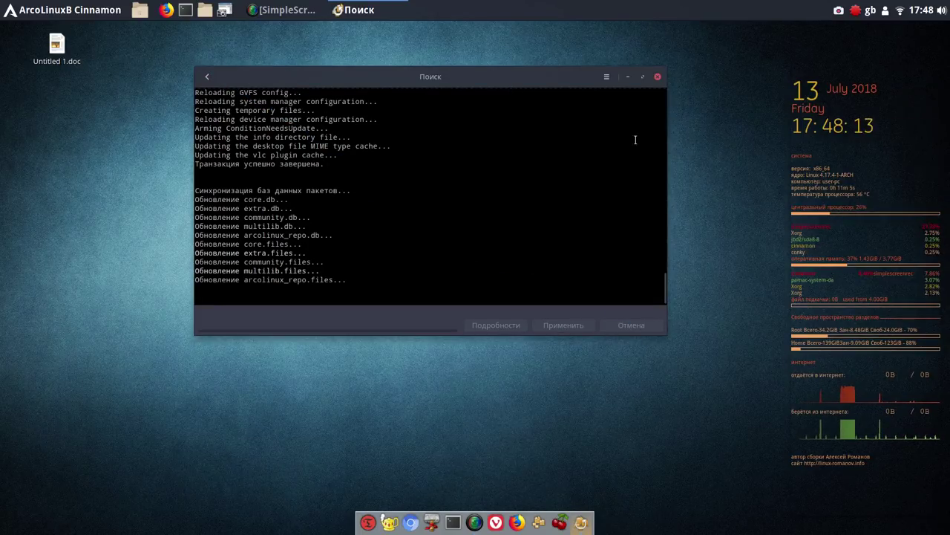
click(628, 76)
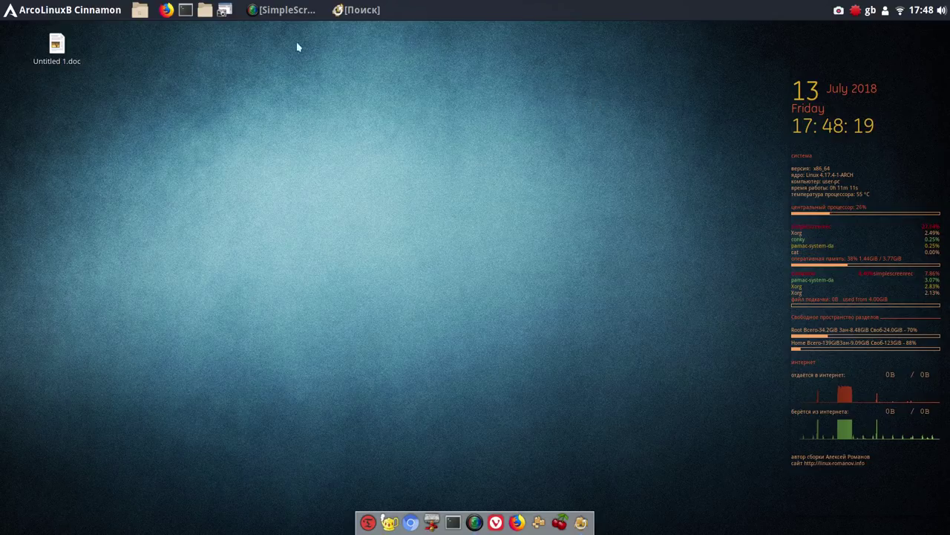
Launch Galculator from the Стандартные menu and pin it to the dock
click(50, 13)
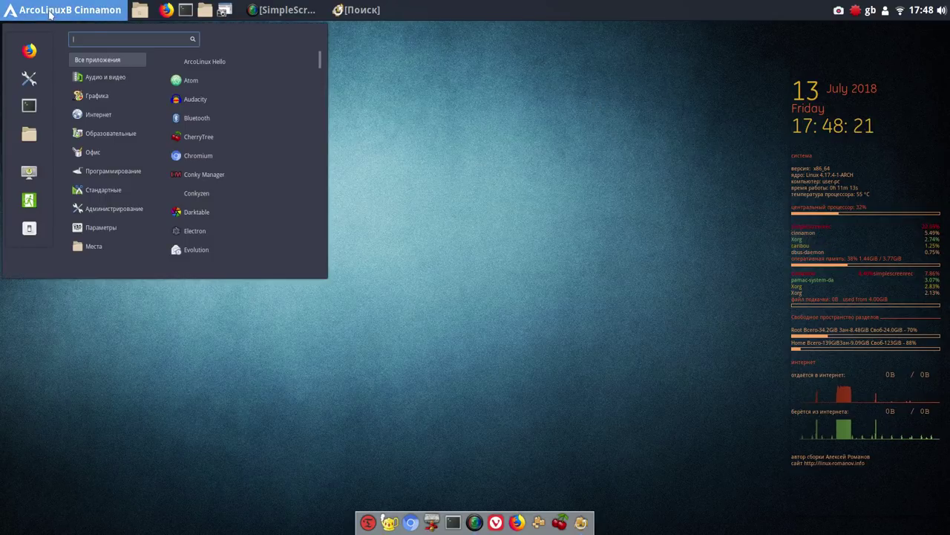
mouse_move(108, 195)
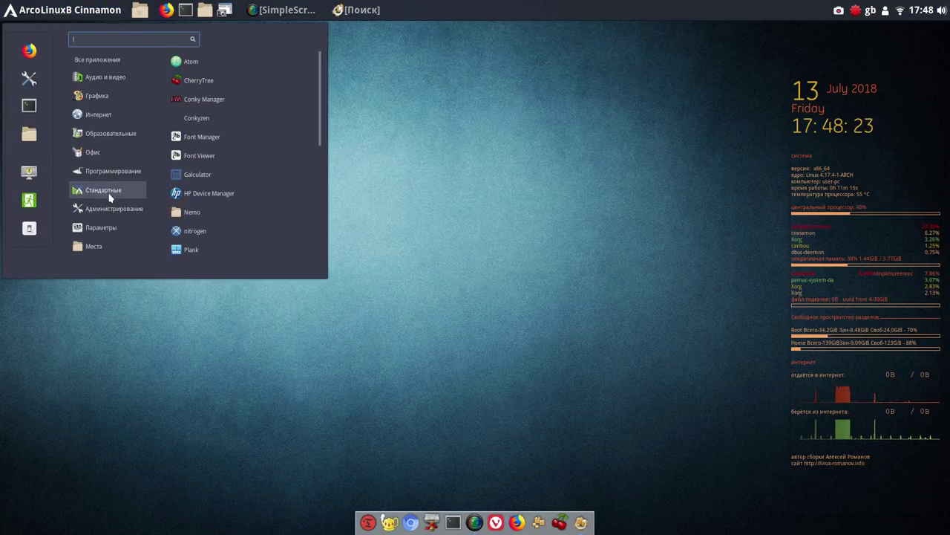
click(218, 175)
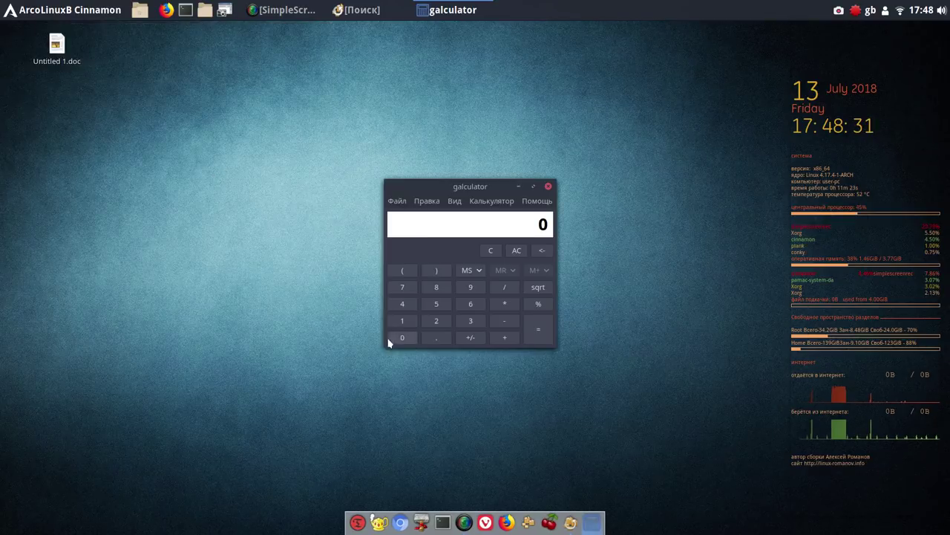
right_click(590, 524)
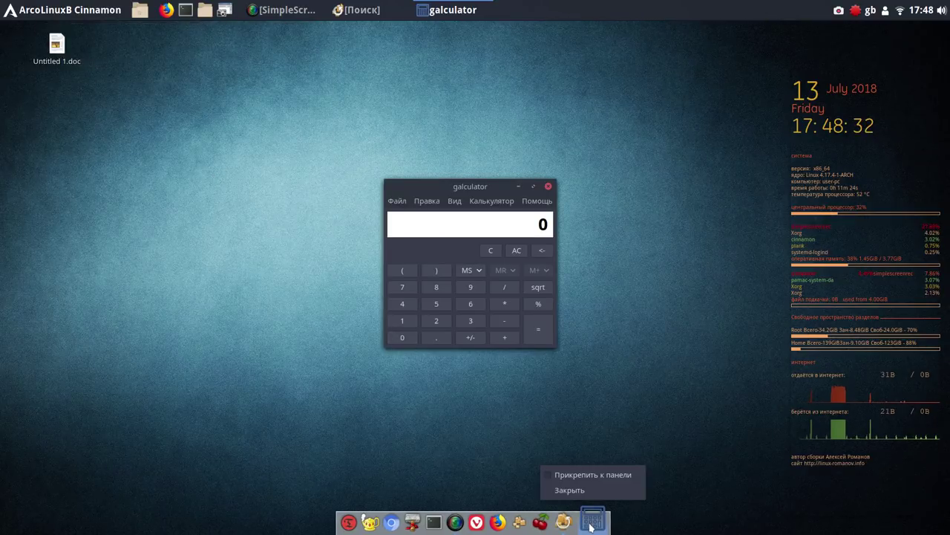
click(571, 476)
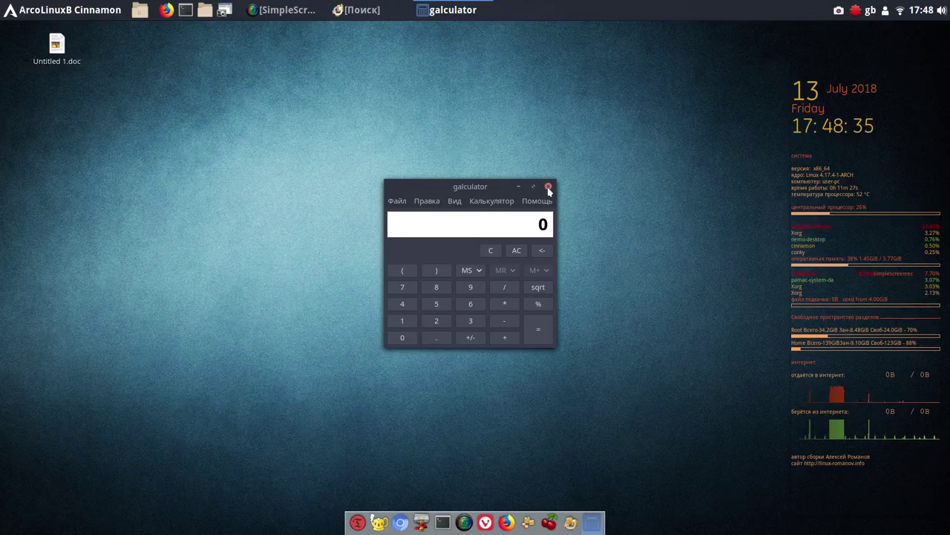
Close Galculator and move the terminal and calculator launchers to the dock's start
click(548, 186)
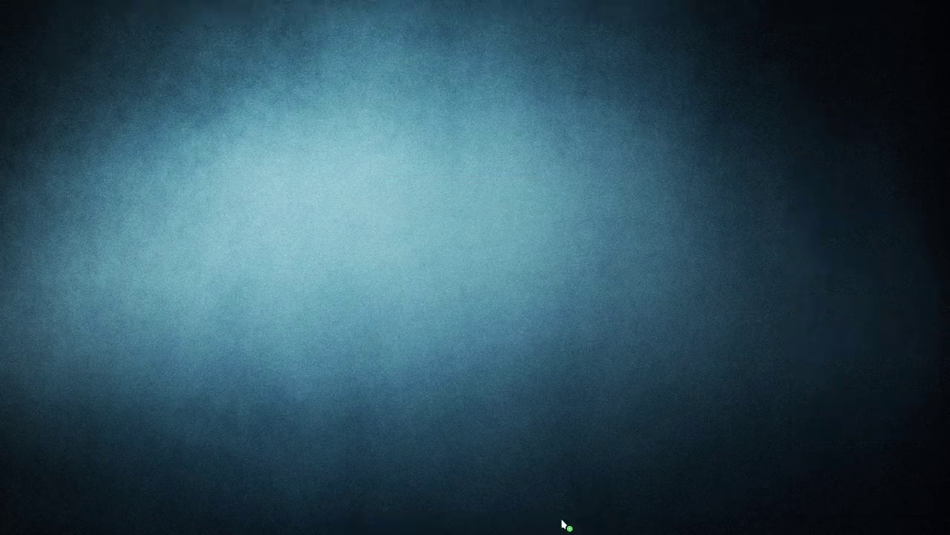
drag(427, 516, 361, 522)
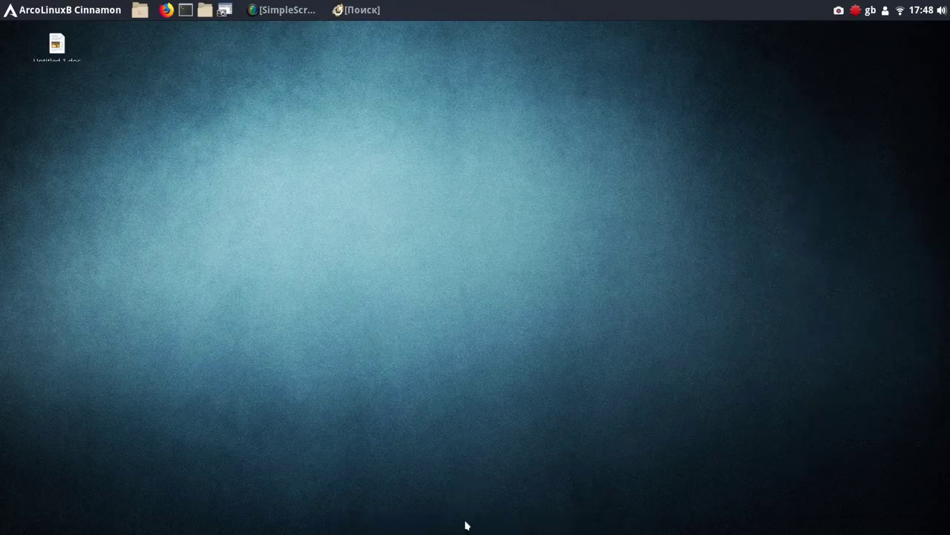
drag(458, 522, 361, 522)
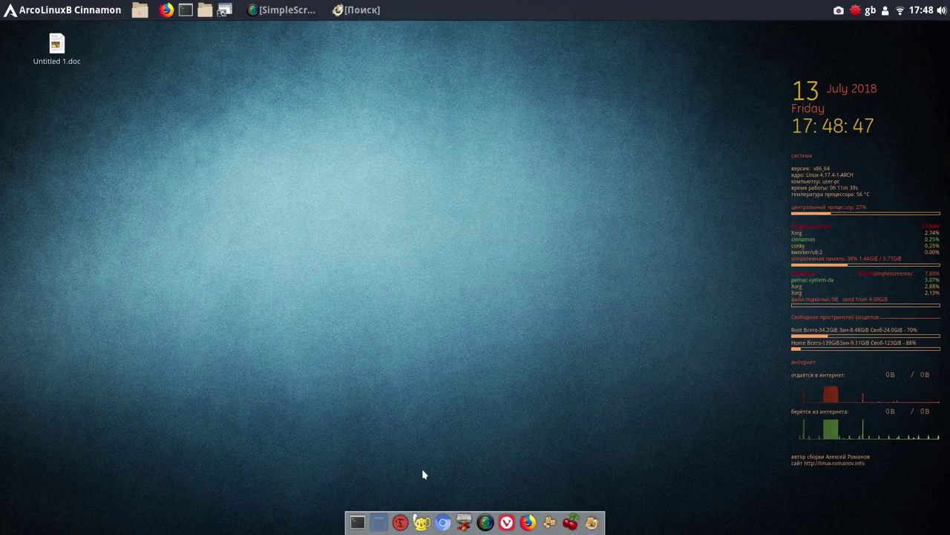
Browse the Стандартные and Администрирование menu categories, ending on the Параметры list
click(39, 9)
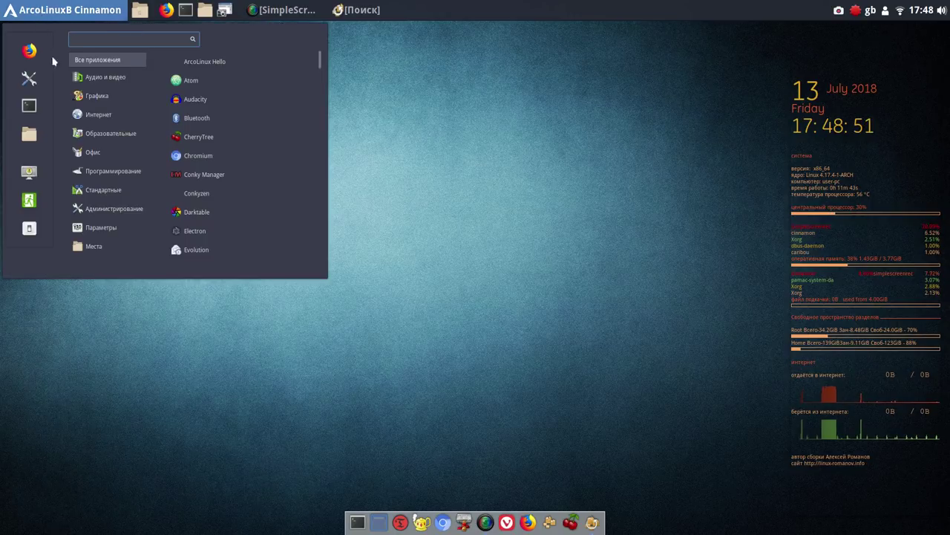
mouse_move(102, 193)
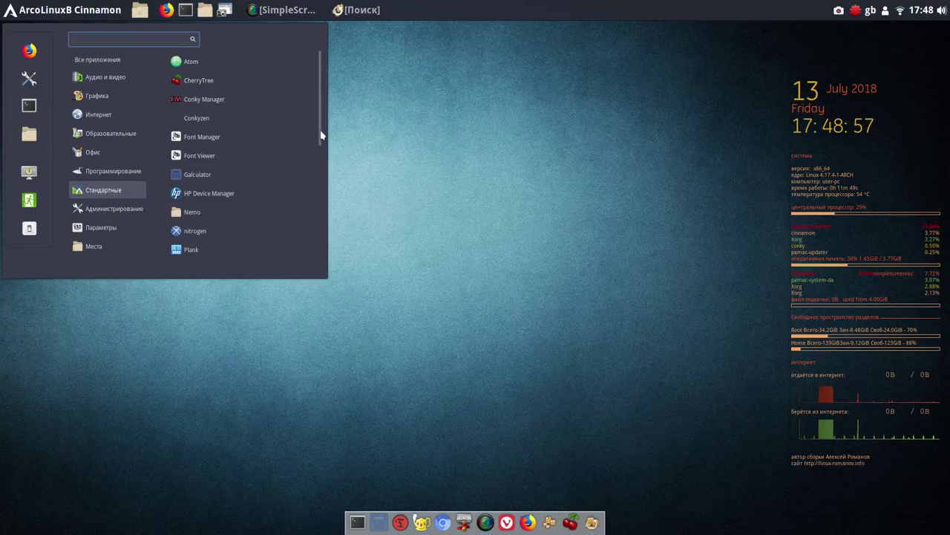
drag(321, 135, 329, 245)
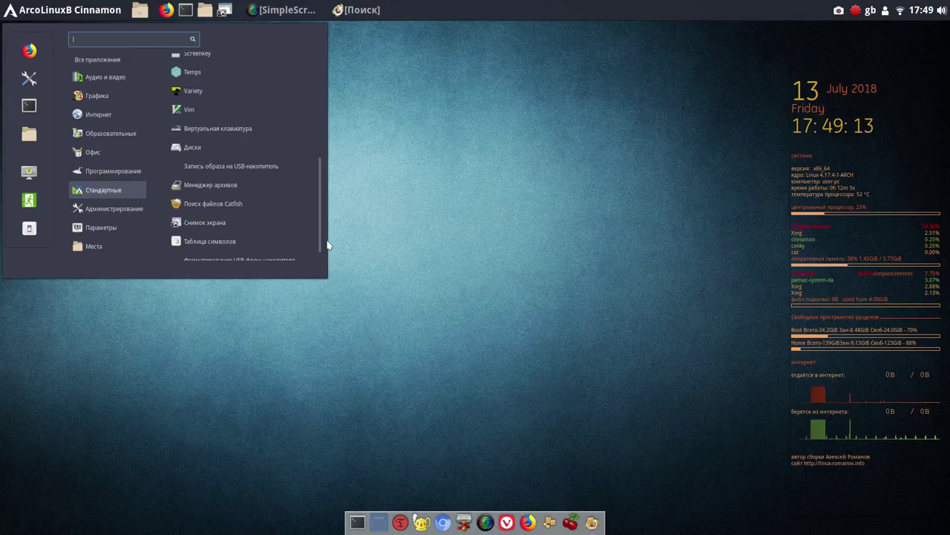
scroll(326, 245, down, 1)
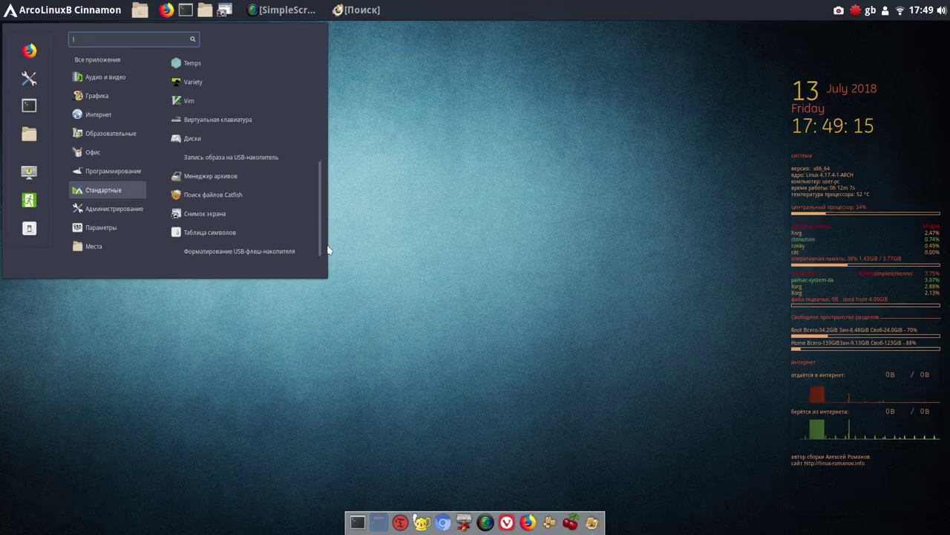
mouse_move(132, 210)
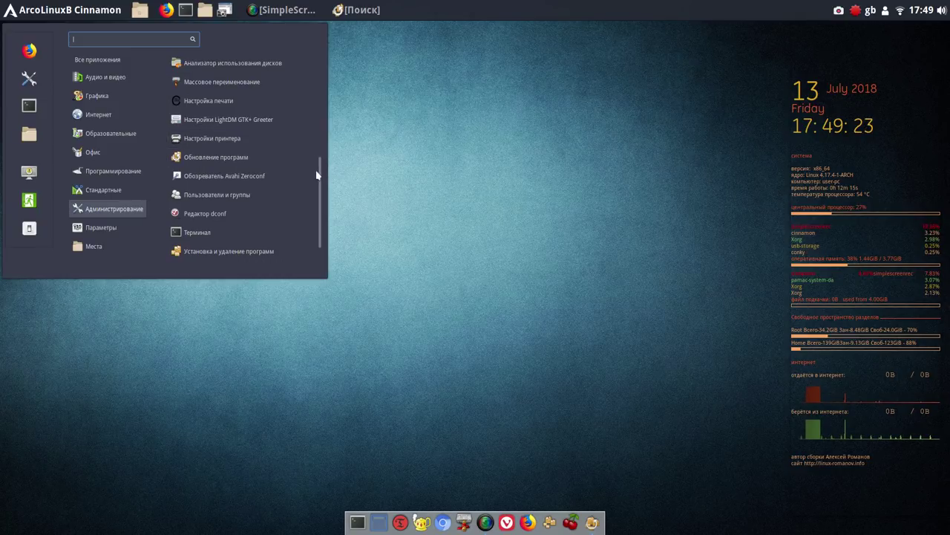
scroll(320, 169, down, 1)
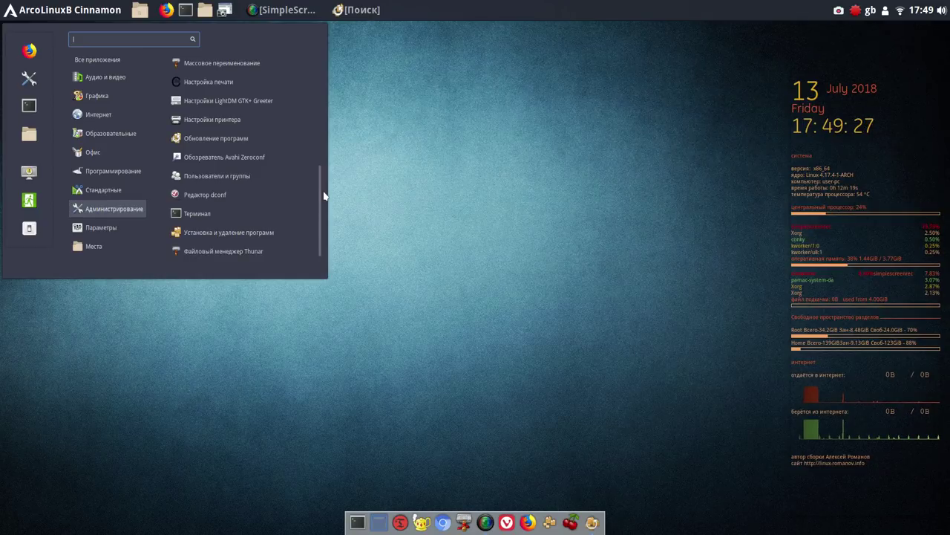
scroll(318, 170, up, 3)
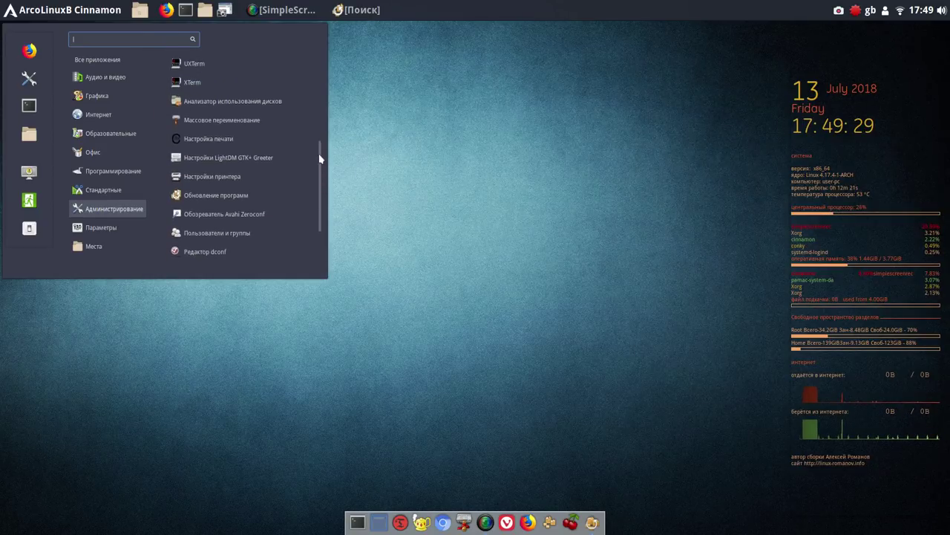
drag(318, 156, 312, 68)
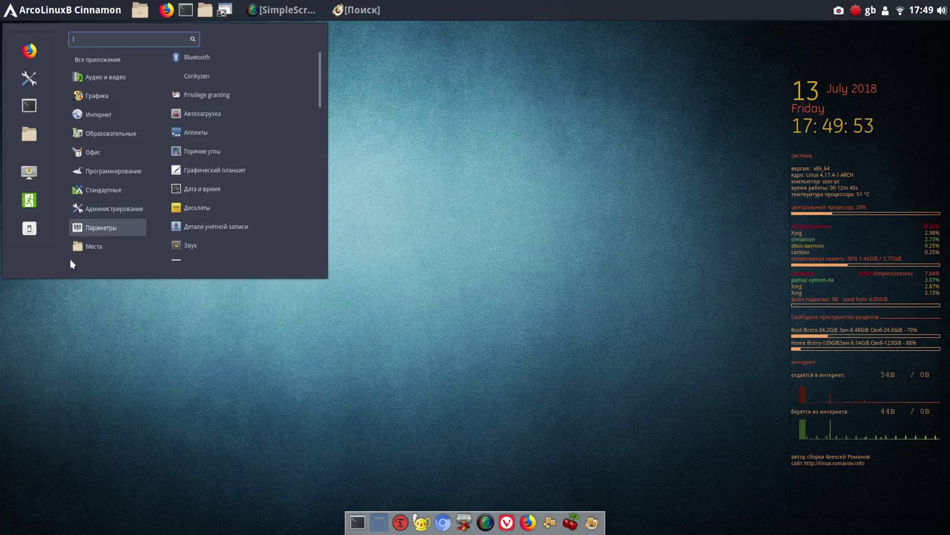
Scroll through the Параметры settings apps, then dismiss the menu by clicking the desktop
mouse_move(91, 233)
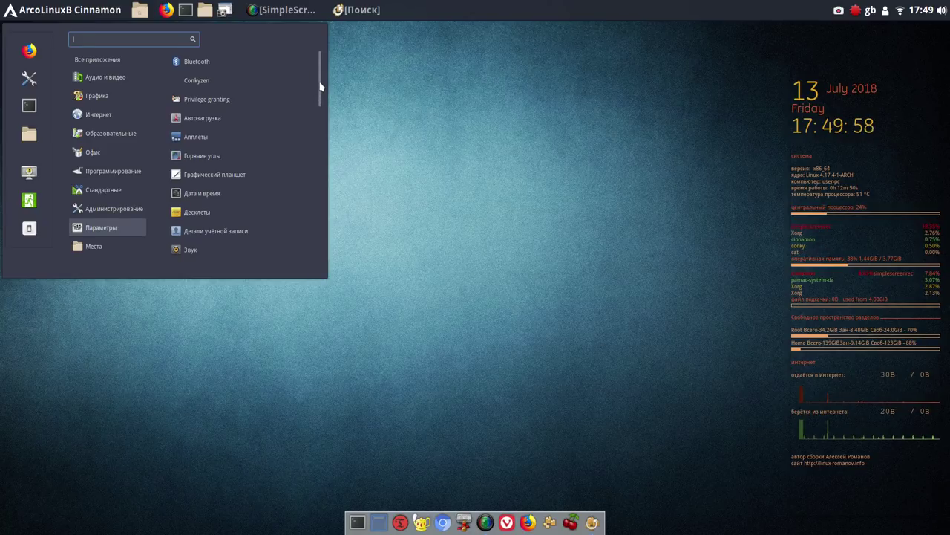
drag(321, 86, 322, 156)
drag(322, 157, 317, 240)
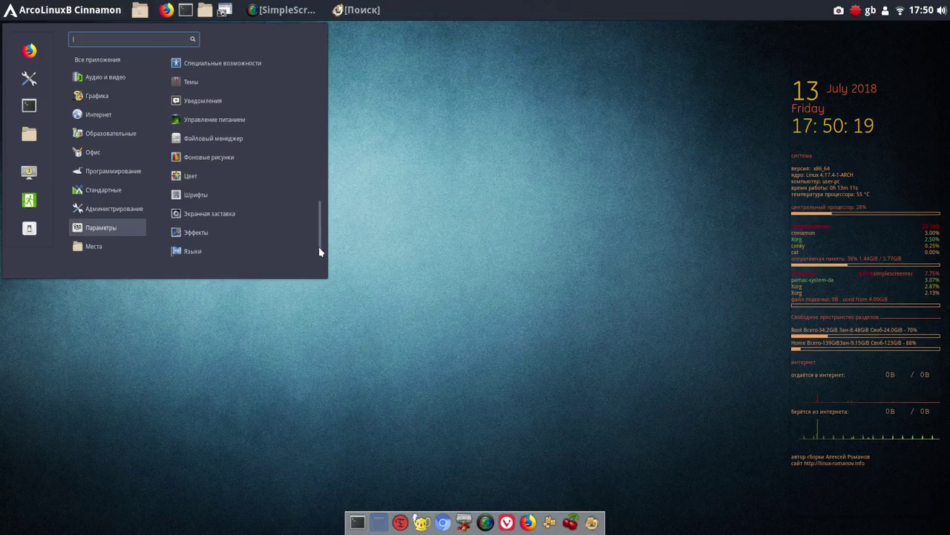
scroll(321, 245, up, 1)
drag(321, 246, 314, 97)
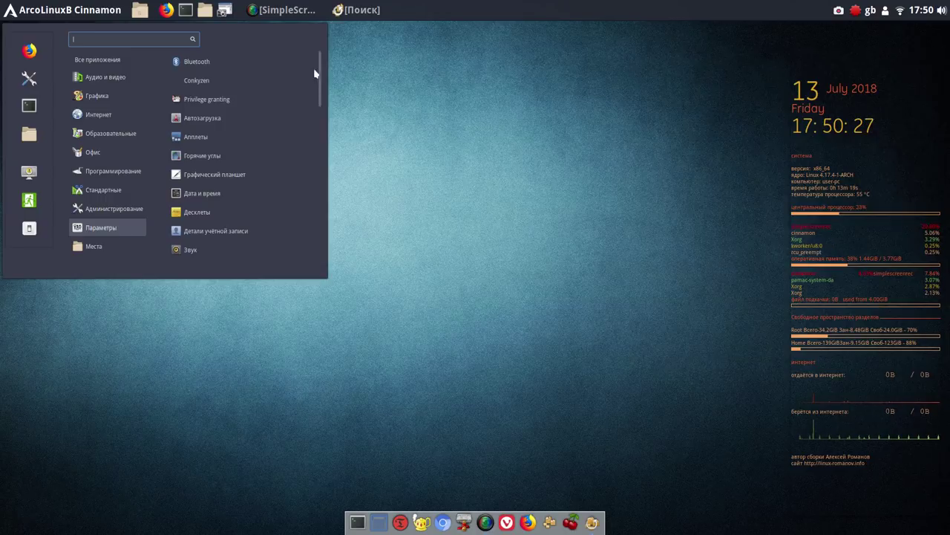
click(376, 108)
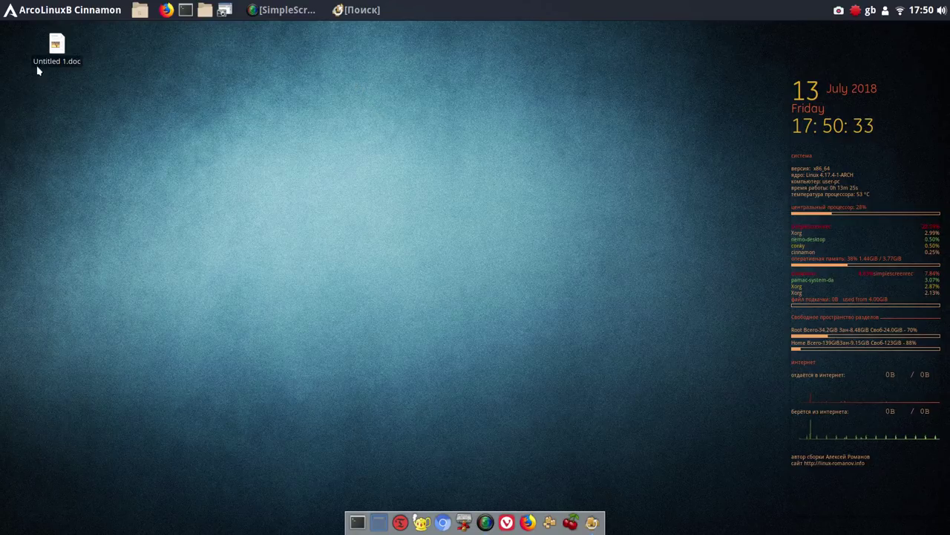
Open System Settings from the menu sidebar, pin it, and place it beside the terminal
click(39, 10)
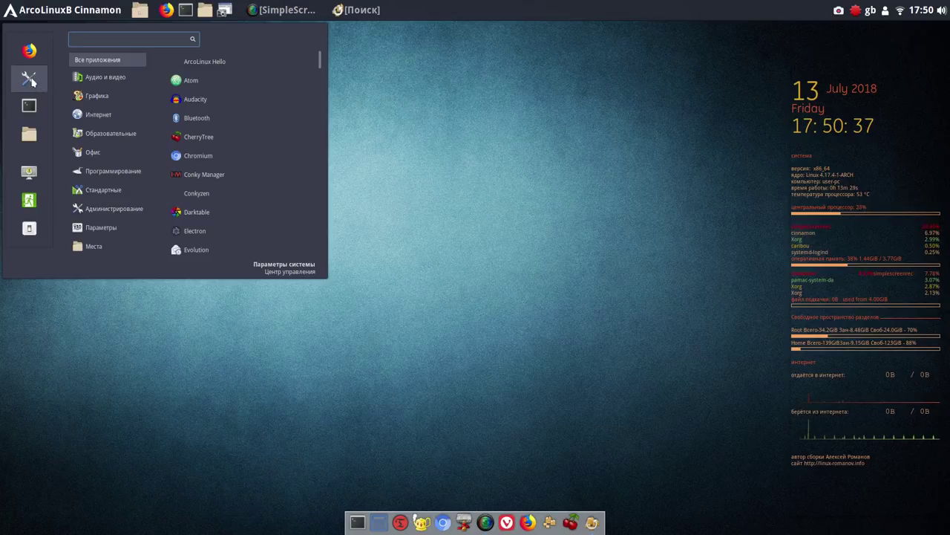
click(30, 78)
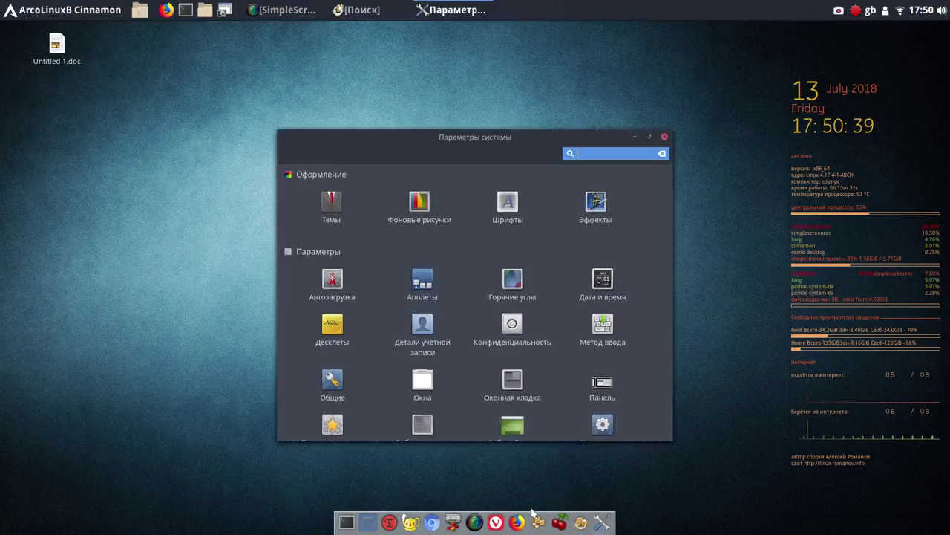
right_click(603, 521)
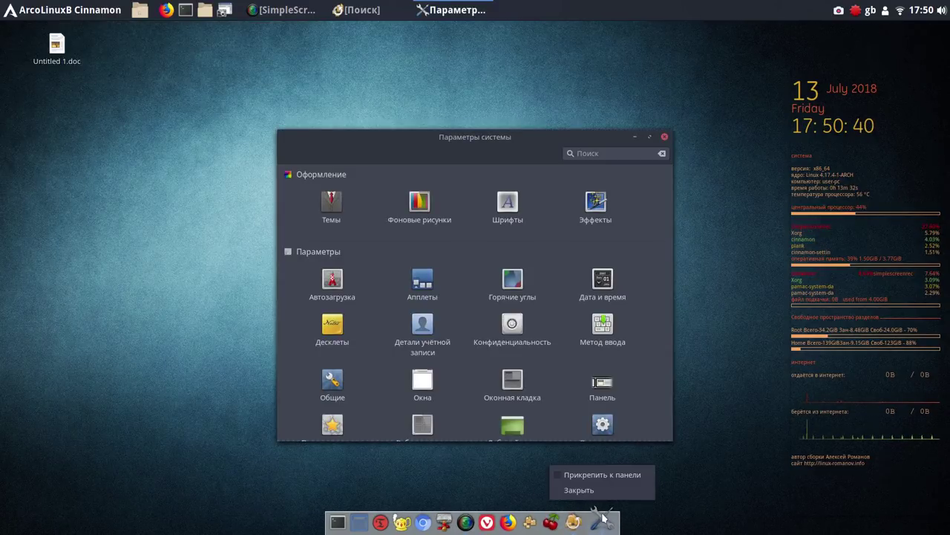
click(583, 476)
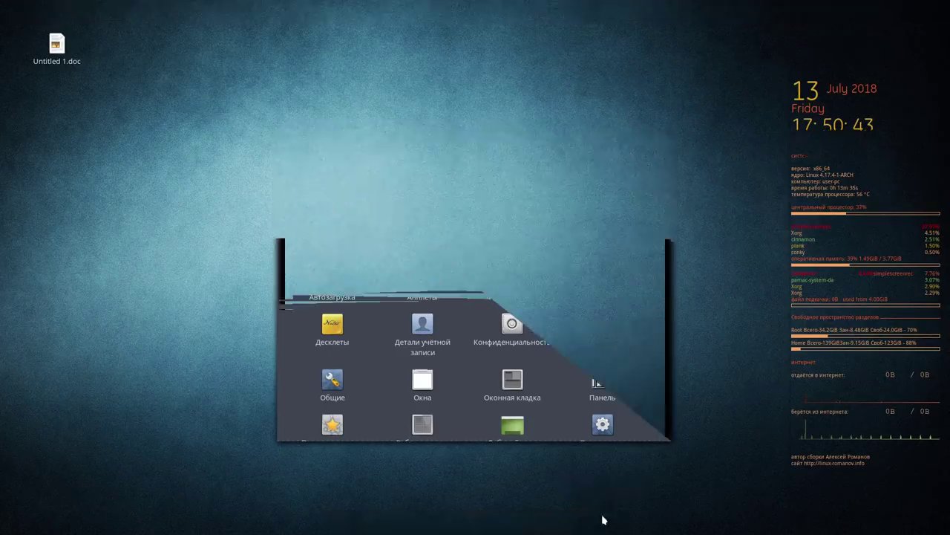
drag(605, 520, 366, 527)
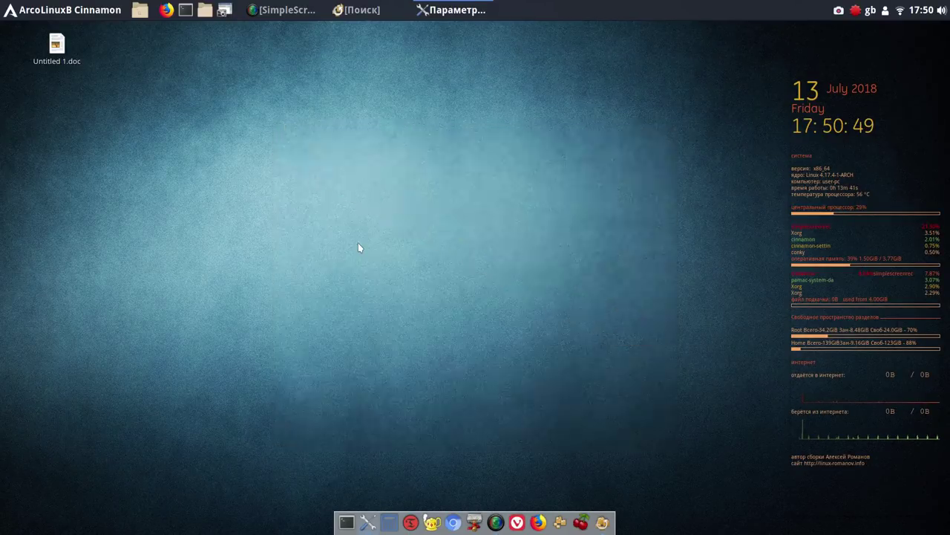
drag(343, 135, 229, 70)
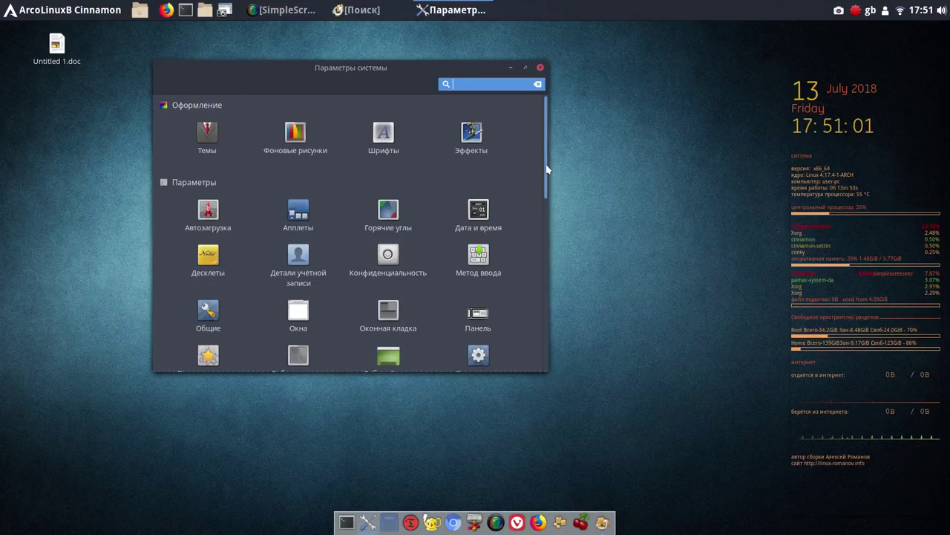
scroll(547, 171, down, 1)
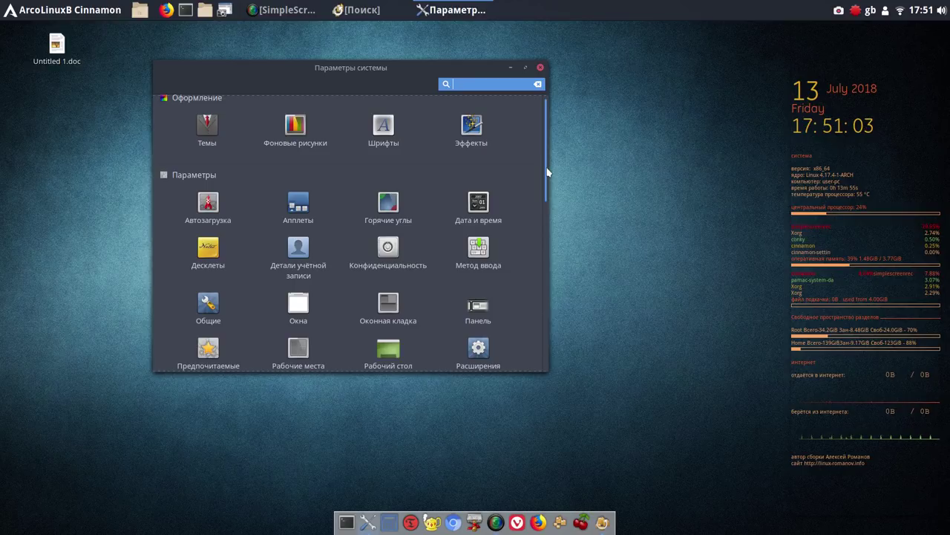
scroll(548, 172, down, 1)
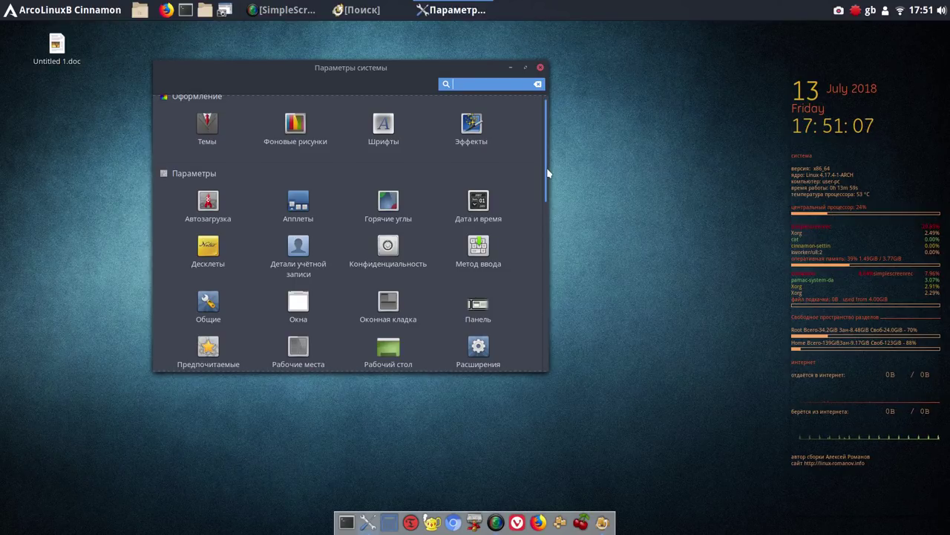
scroll(549, 178, down, 2)
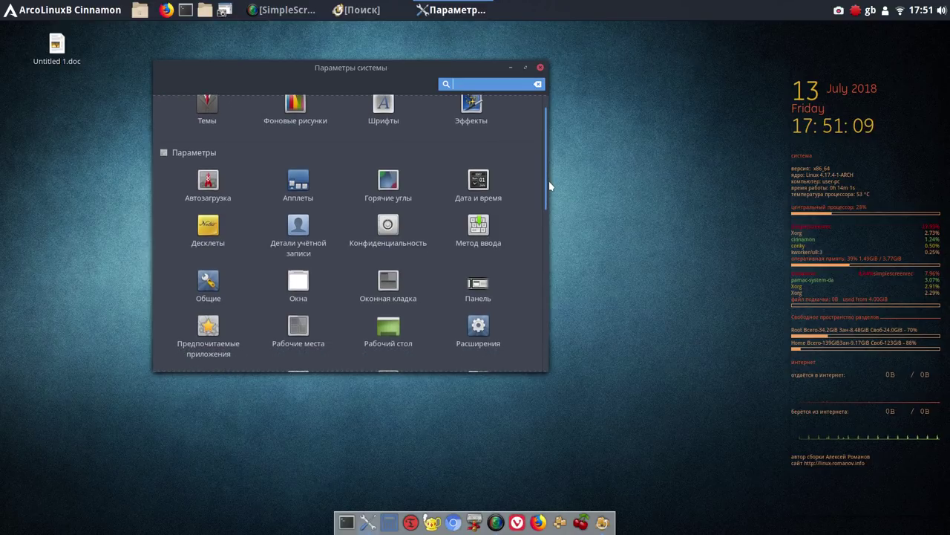
scroll(552, 200, down, 3)
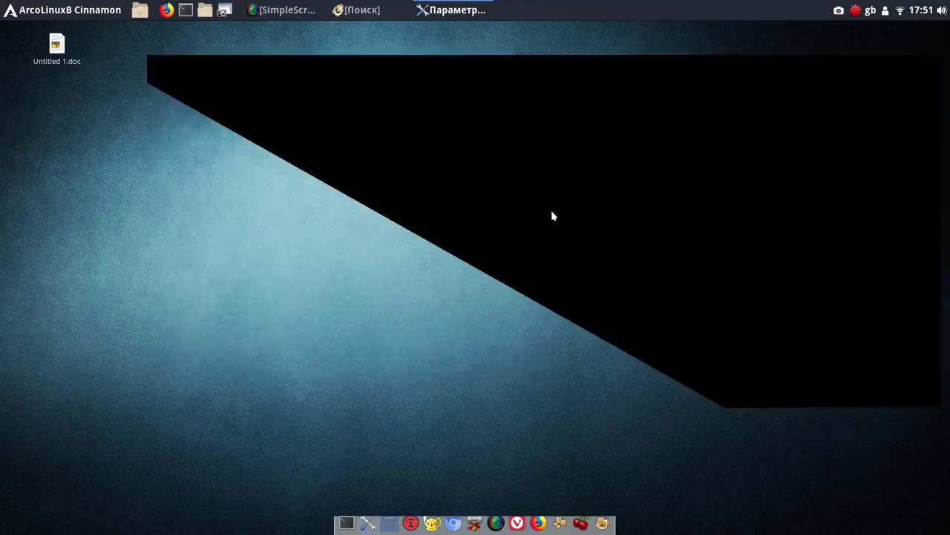
drag(553, 218, 550, 187)
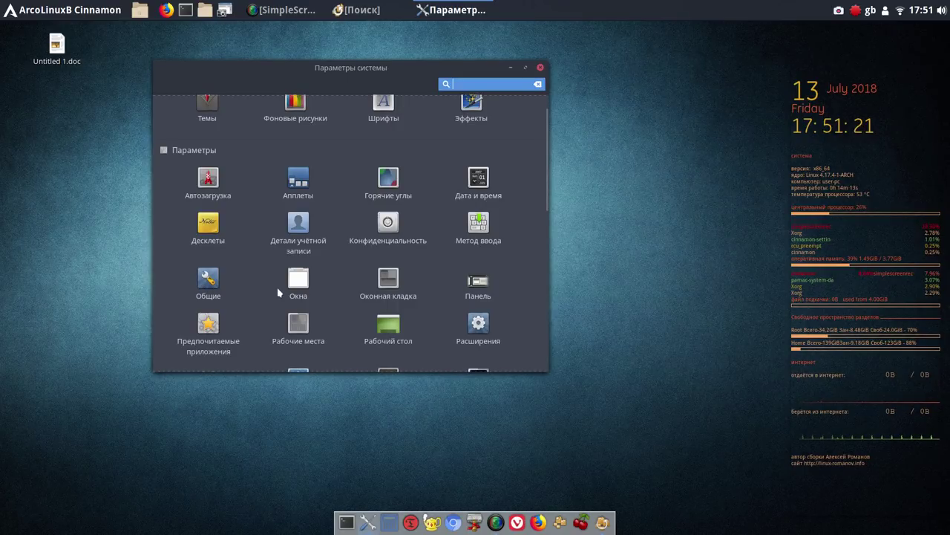
click(208, 288)
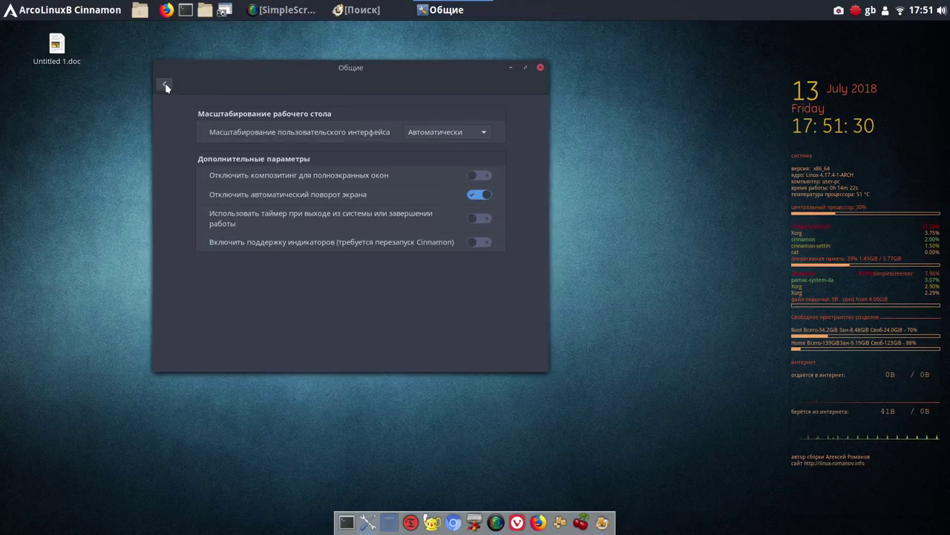
click(165, 86)
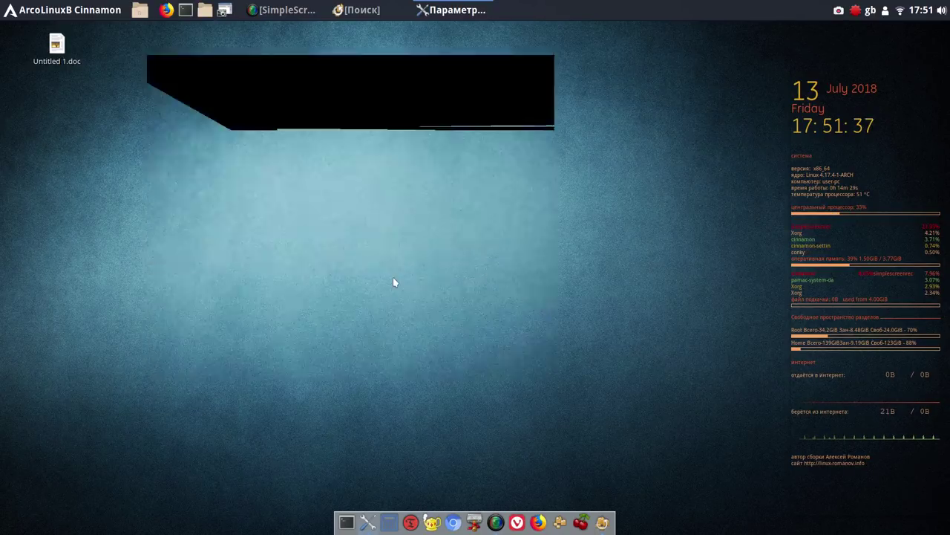
Enable the Компьютер, Корзина, Подключённые тома and Домашняя папка desktop icons, then close settings
click(383, 325)
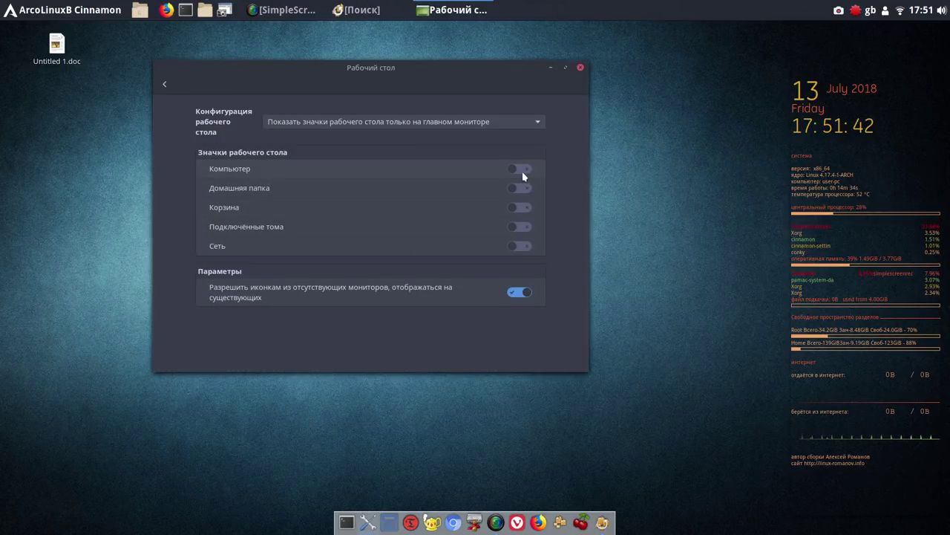
click(522, 170)
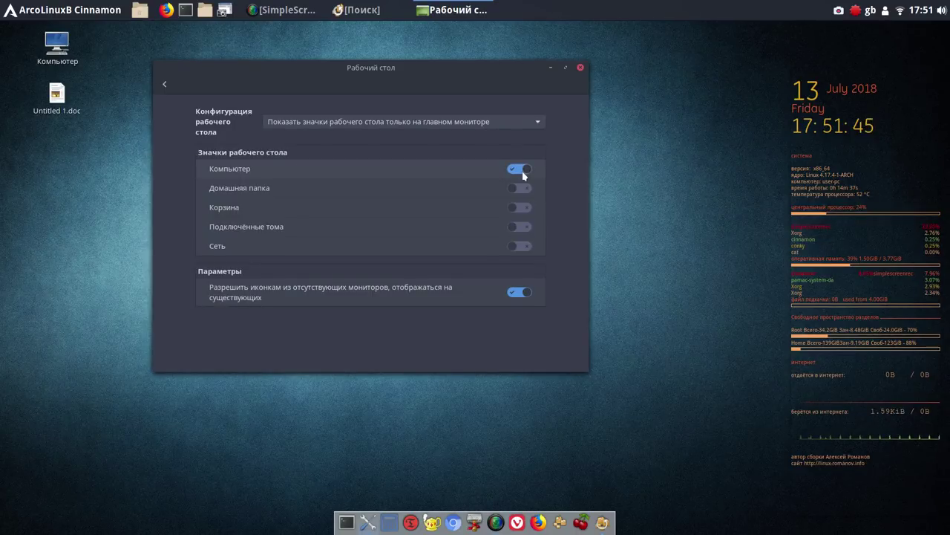
click(522, 208)
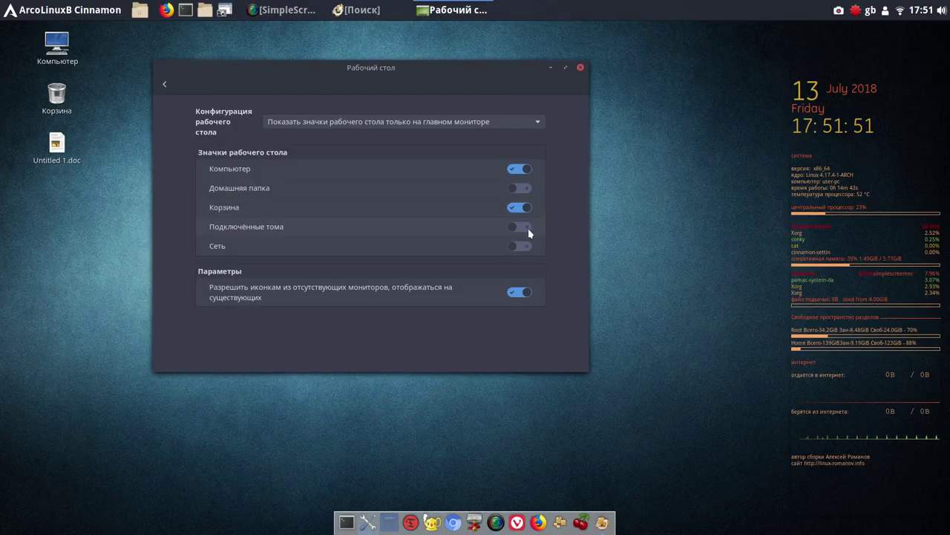
click(528, 228)
click(519, 189)
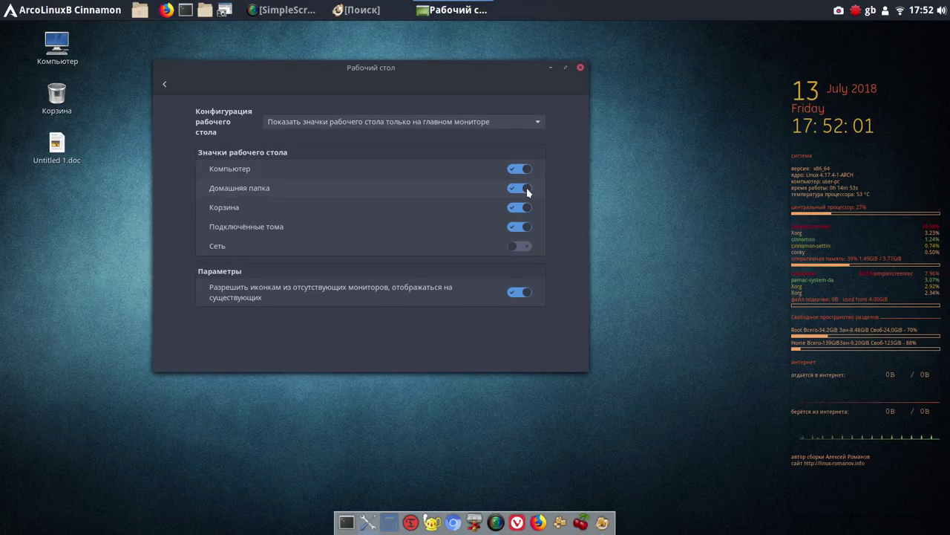
click(583, 68)
drag(65, 148, 64, 467)
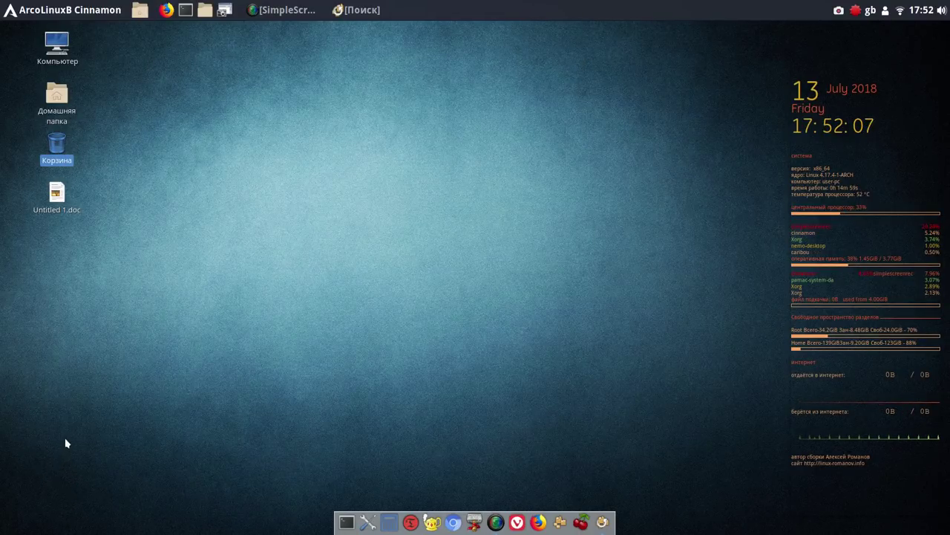
Turn off Авторасстановка for desktop icons
right_click(251, 117)
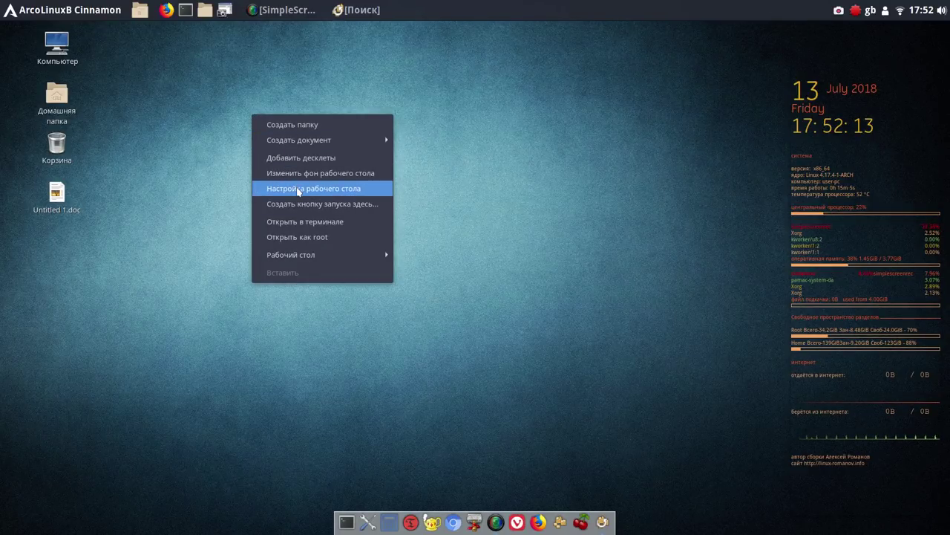
mouse_move(319, 255)
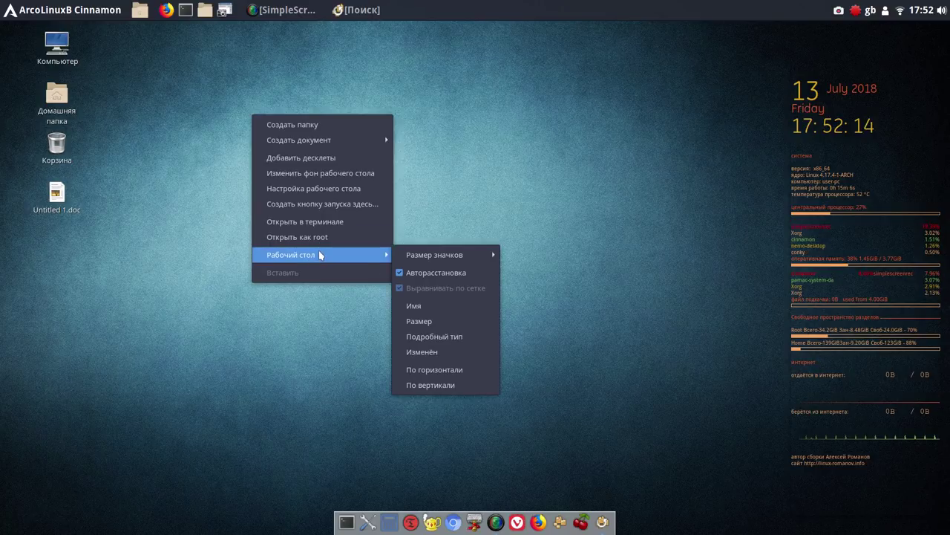
click(401, 273)
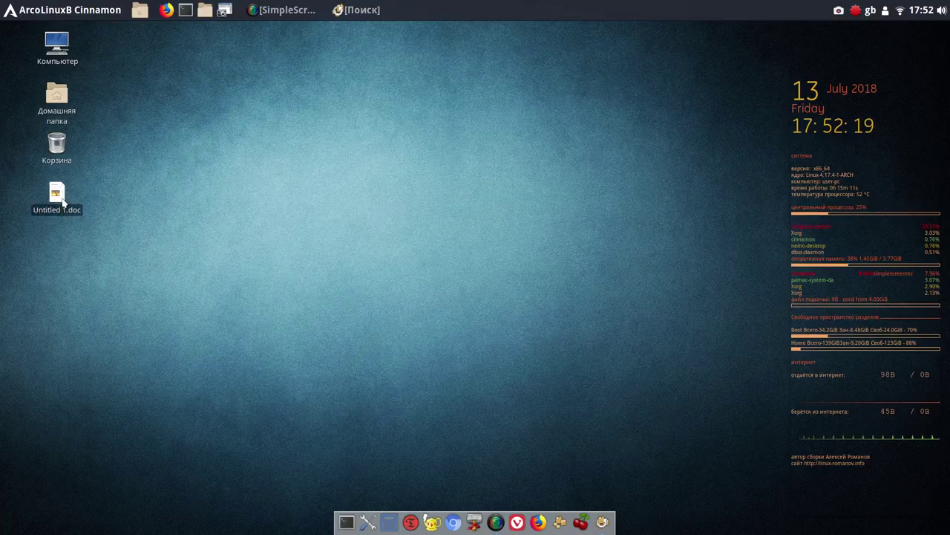
Move Корзина to the bottom-left, trash Untitled 1.doc, and space out Home and Computer
drag(61, 137, 79, 453)
drag(74, 202, 59, 446)
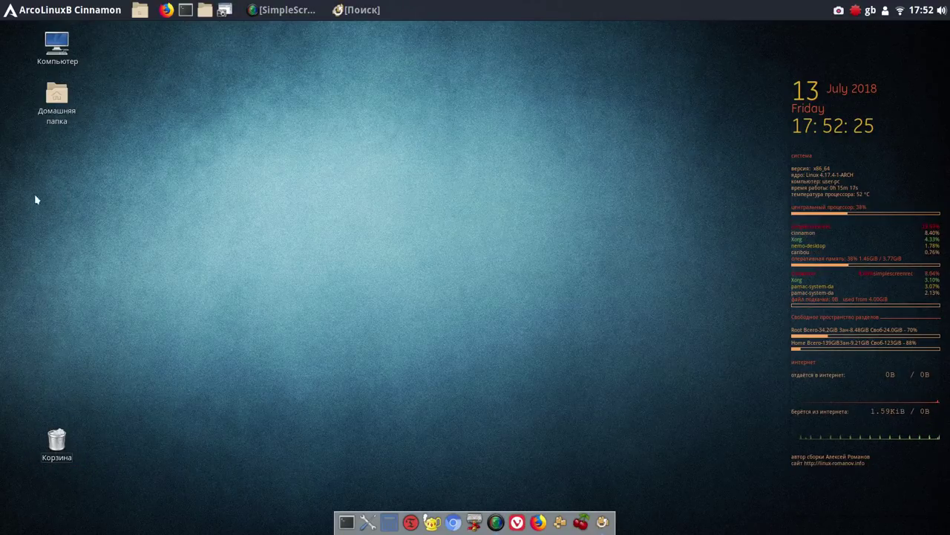
drag(49, 102, 49, 202)
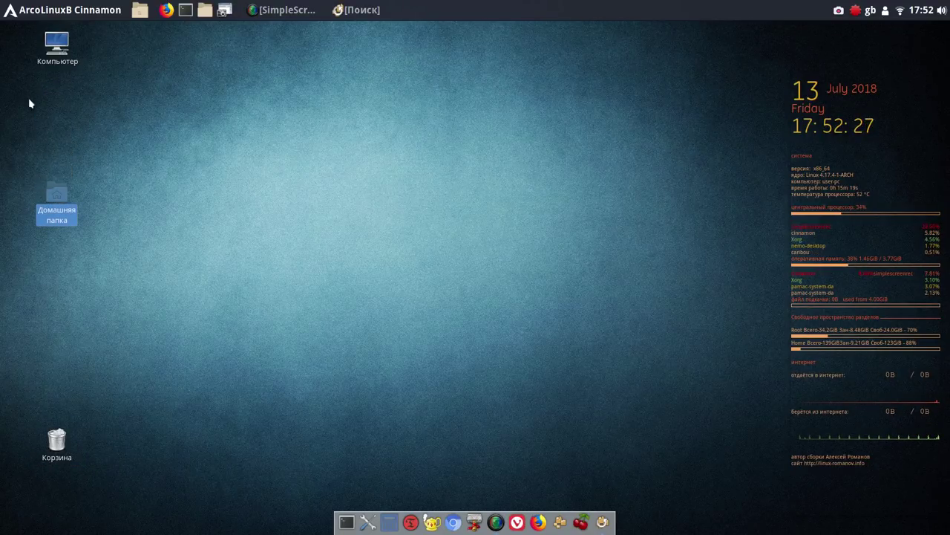
drag(51, 45, 52, 93)
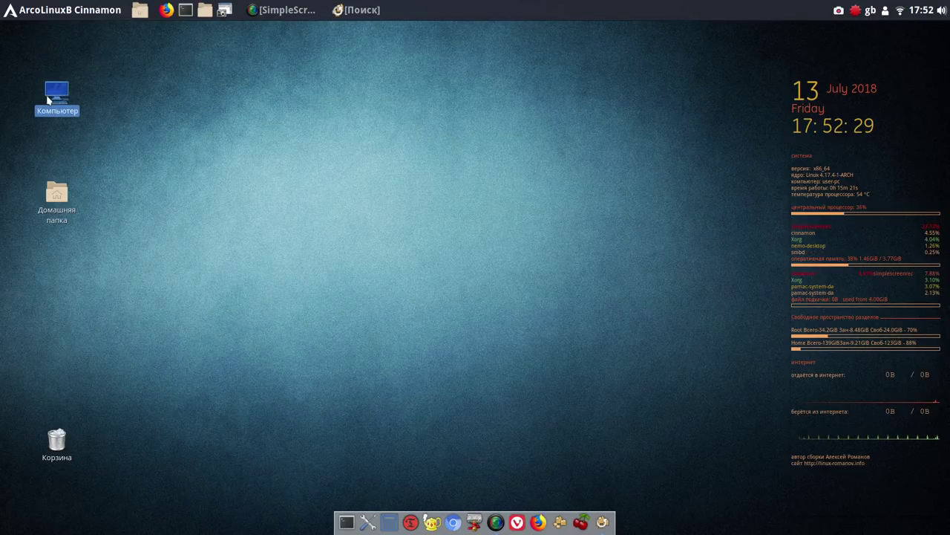
click(277, 196)
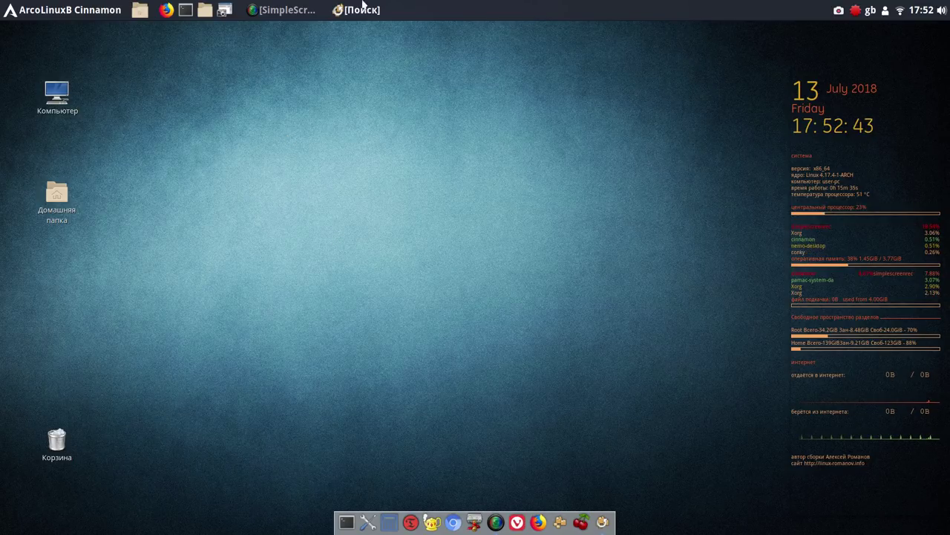
Minimize the Pamac search window and show the pamac-aur and mintlocale AUR updates
click(362, 14)
mouse_move(361, 14)
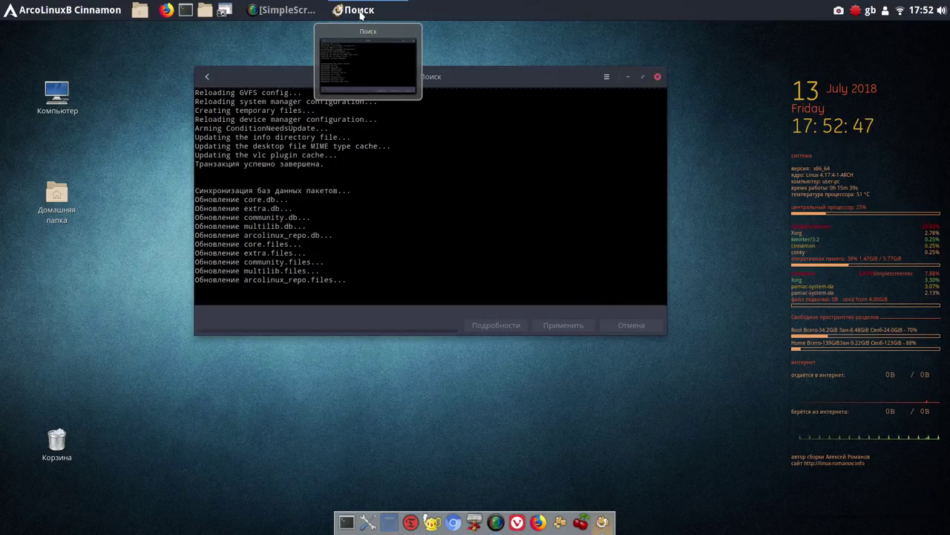
click(627, 78)
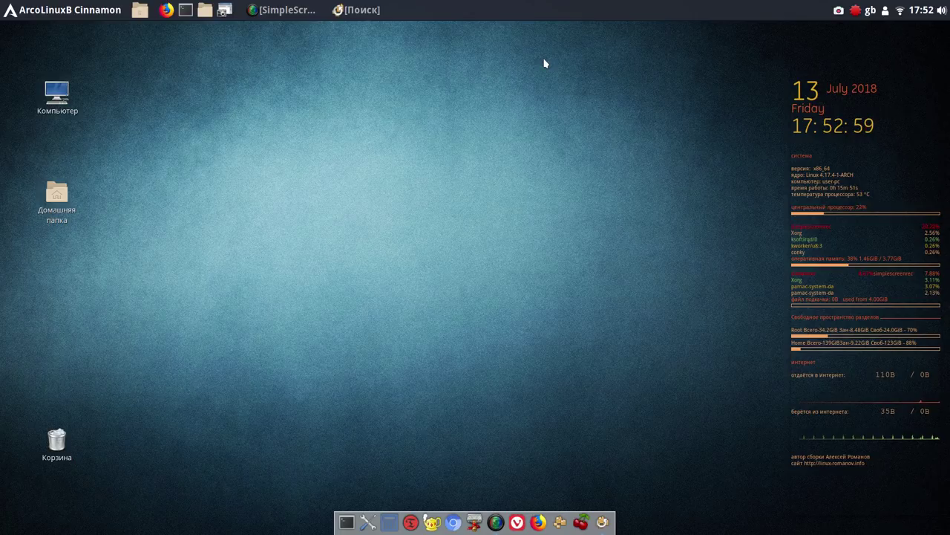
click(858, 14)
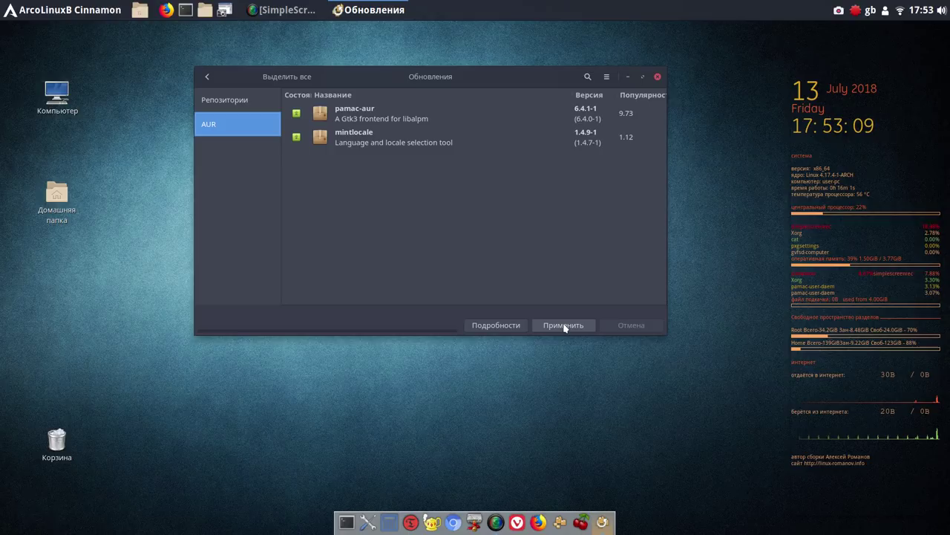
Apply and confirm the pamac-aur and mintlocale updates until Система обновлена appears
click(564, 325)
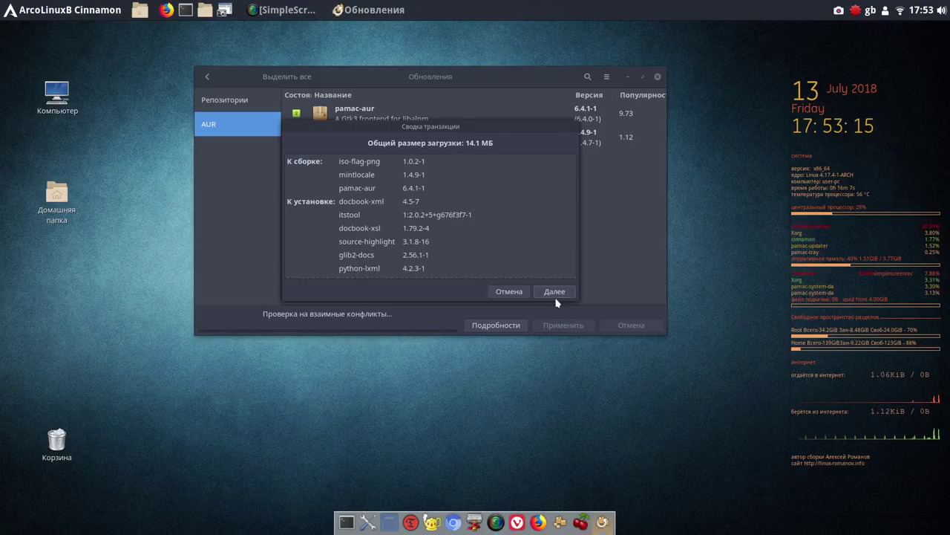
click(556, 291)
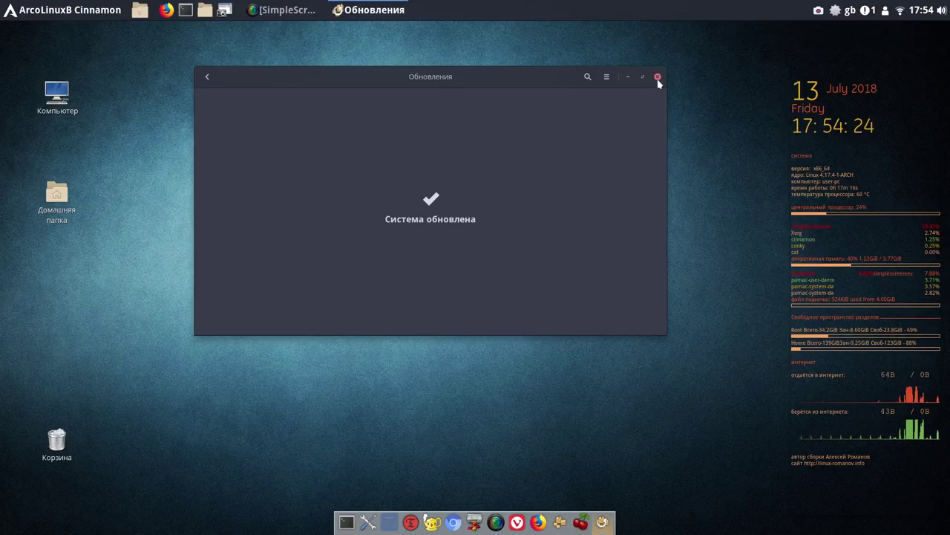
Close the finished Обновления window and empty the Корзина
click(658, 77)
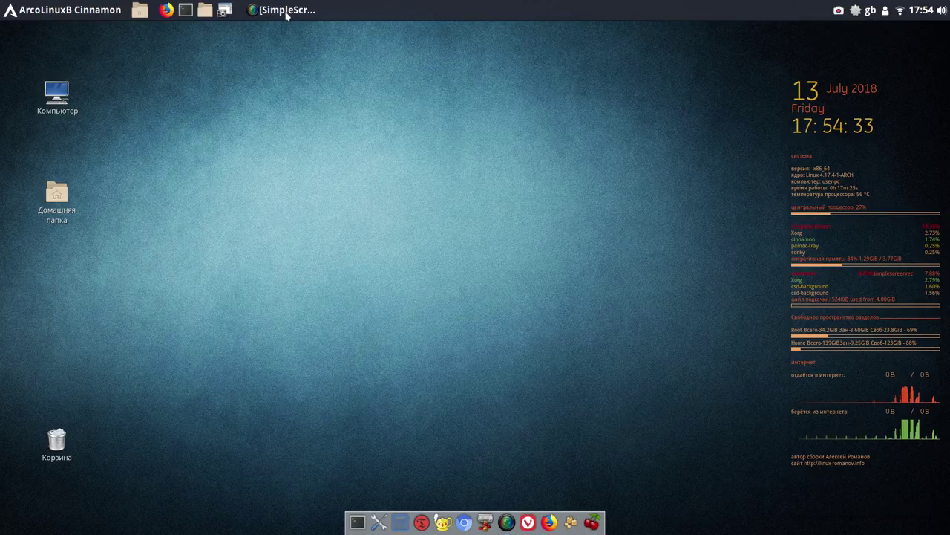
mouse_move(281, 18)
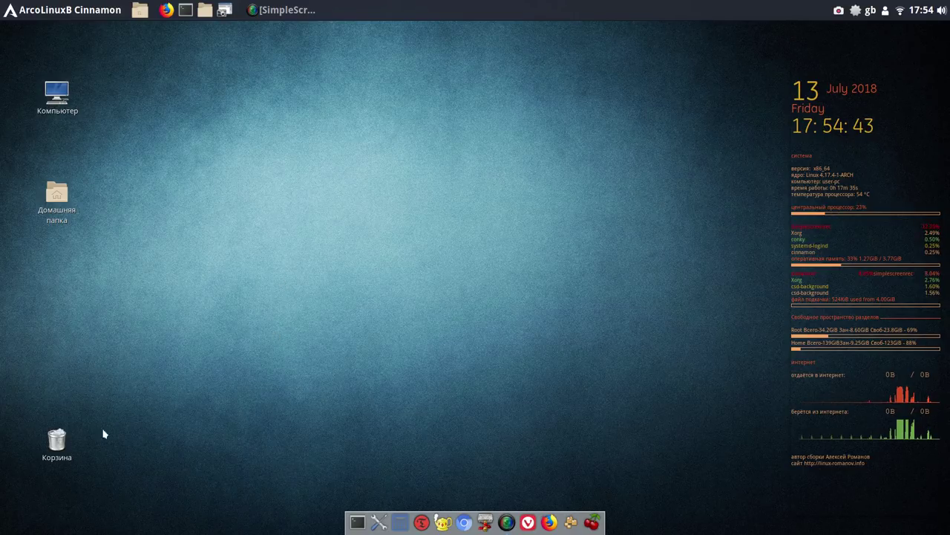
right_click(54, 444)
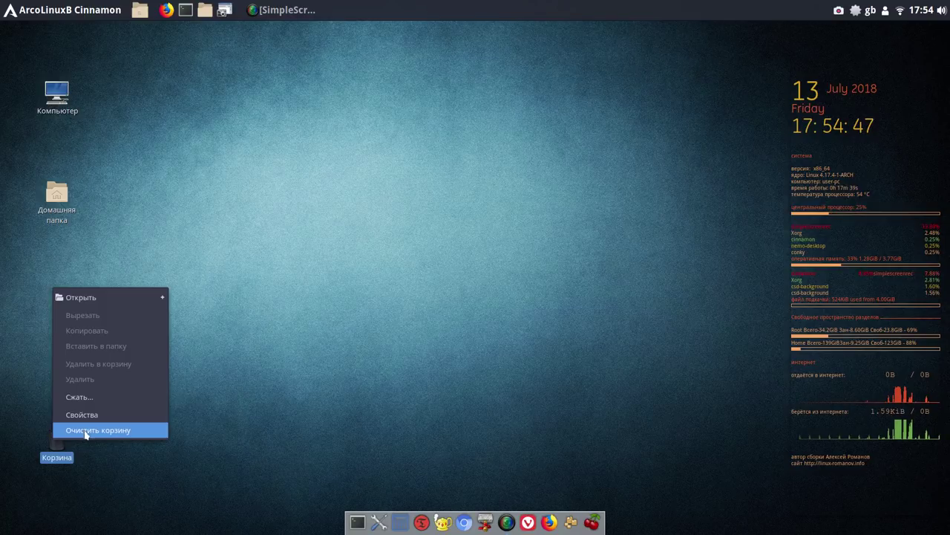
click(84, 434)
click(536, 291)
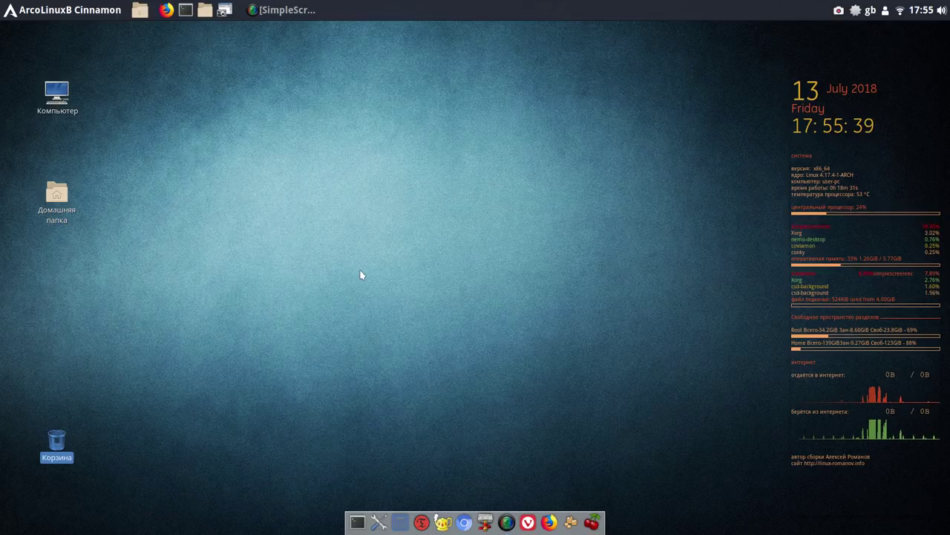
Pause the recording from SimpleScreenRecorder's tray menu and minimize its window to clear the desktop
click(840, 12)
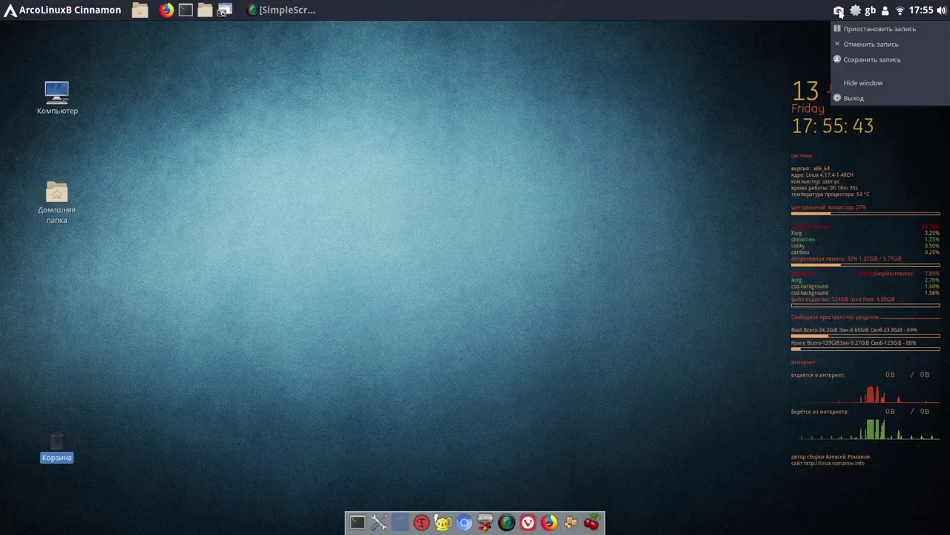
click(876, 29)
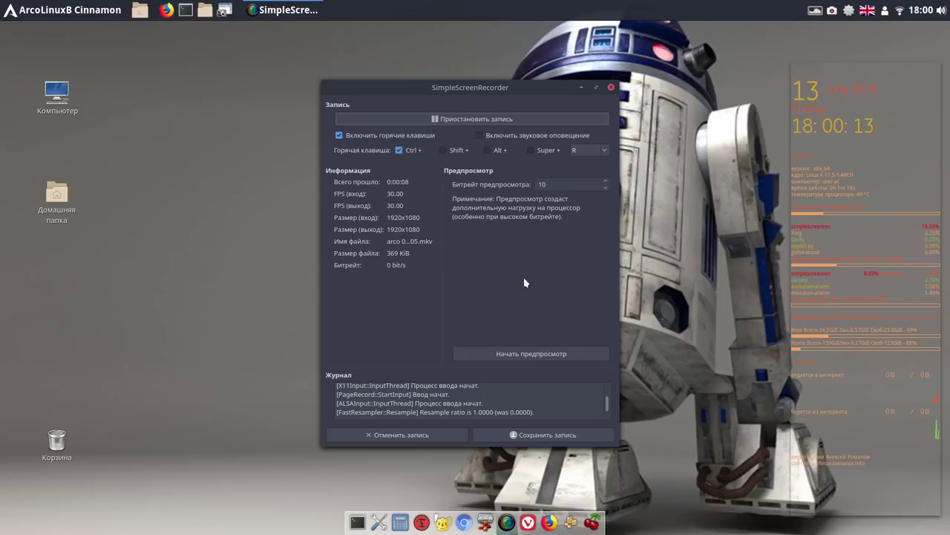
click(583, 90)
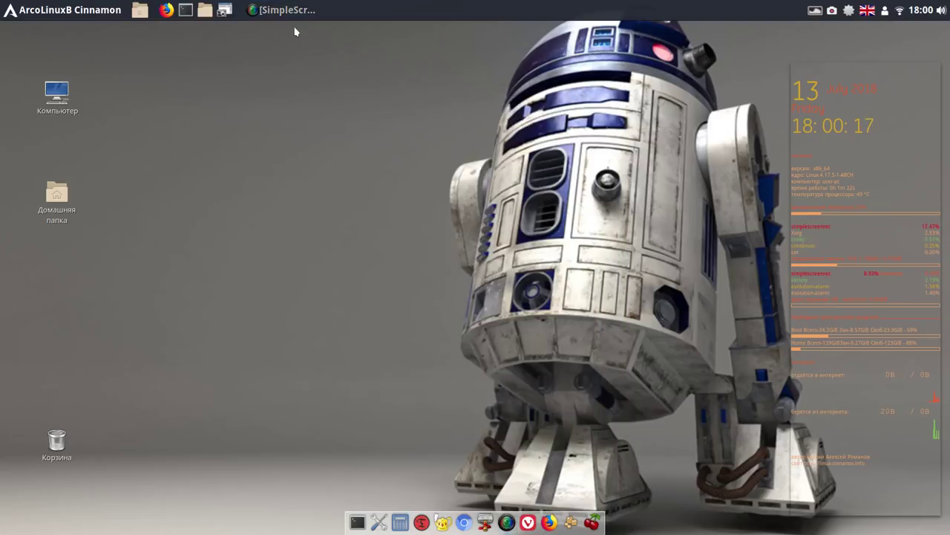
Open Загрузки in the home folder, read the TearFree config file, and open xorg.conf.d
double_click(207, 13)
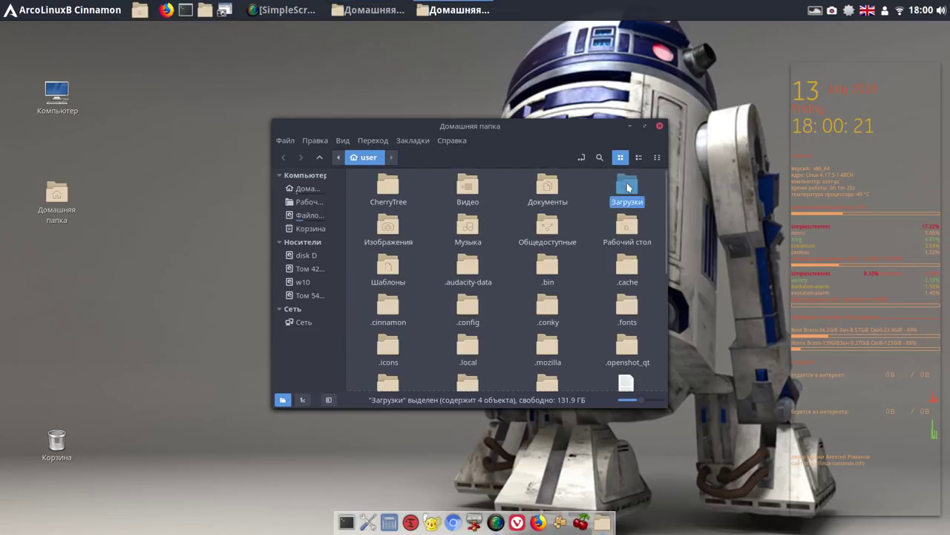
double_click(626, 185)
click(386, 188)
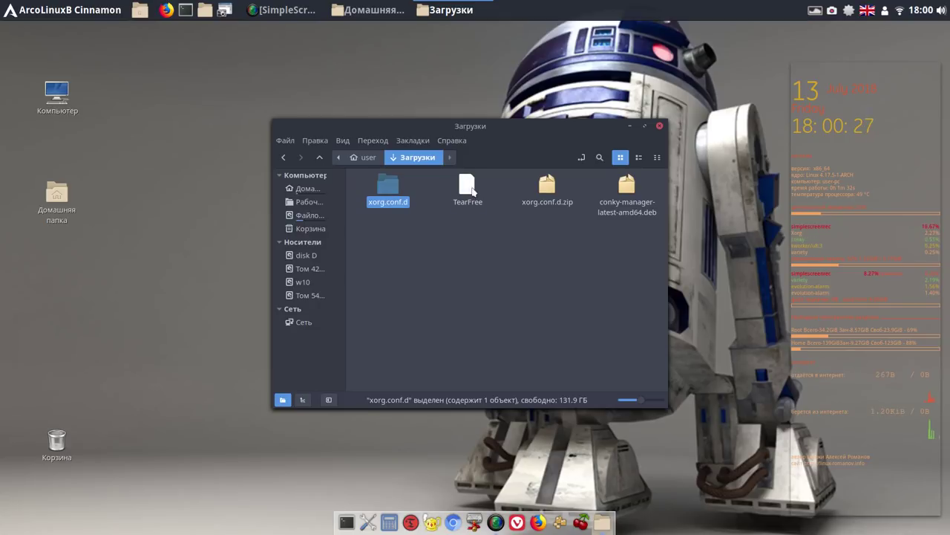
double_click(469, 188)
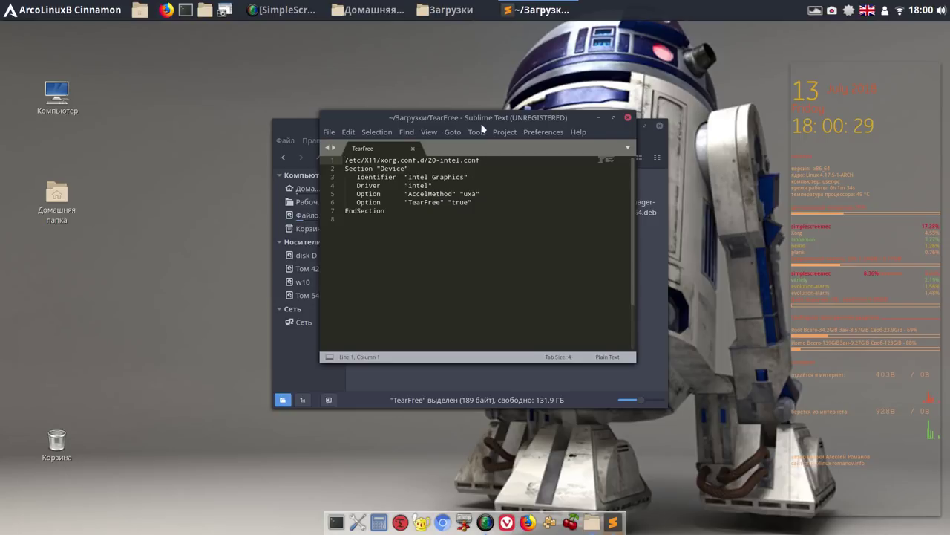
drag(484, 117, 680, 154)
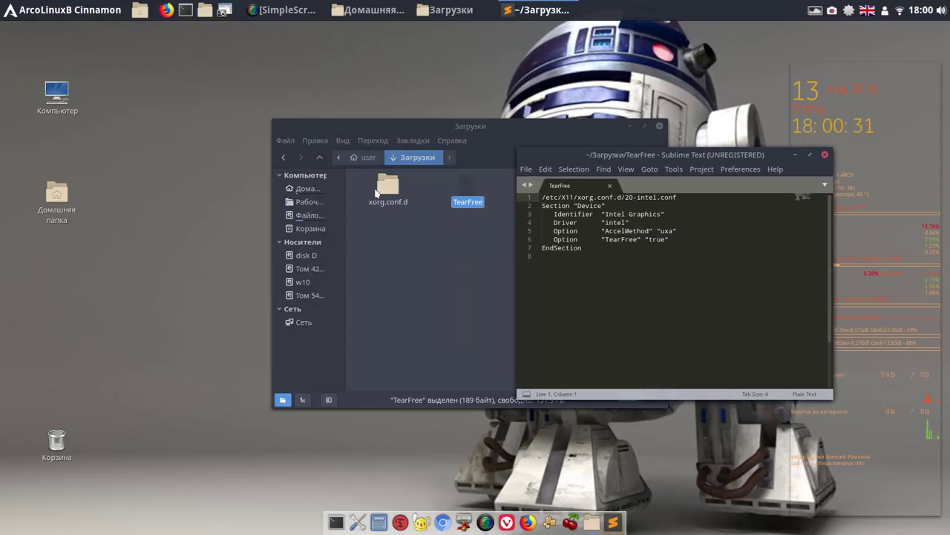
double_click(383, 188)
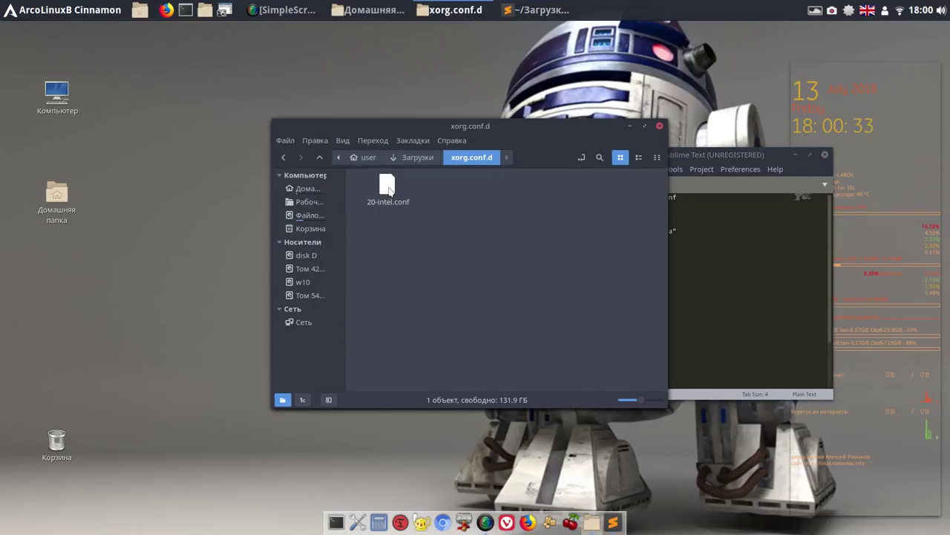
Copy 20-intel.conf and go up from xorg.conf.d to the /home folder
right_click(389, 191)
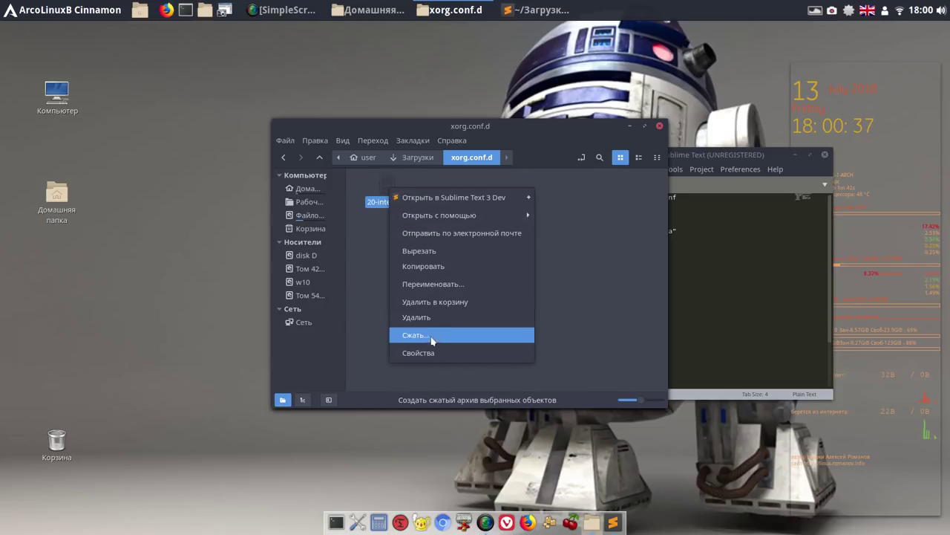
click(428, 269)
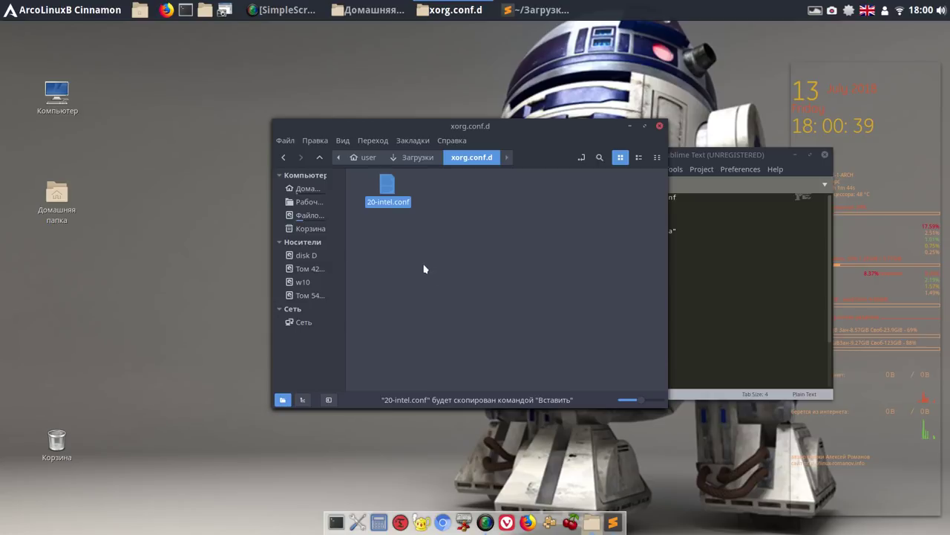
click(319, 159)
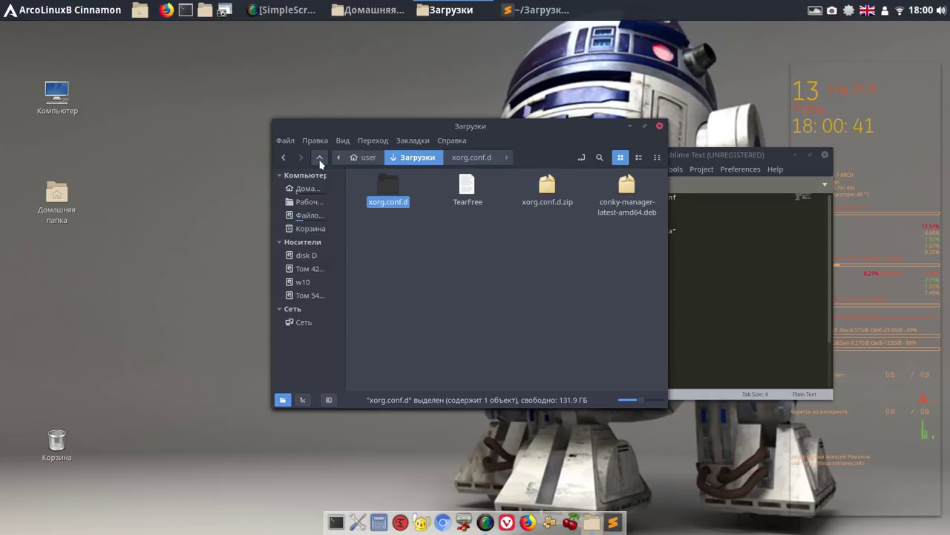
click(320, 159)
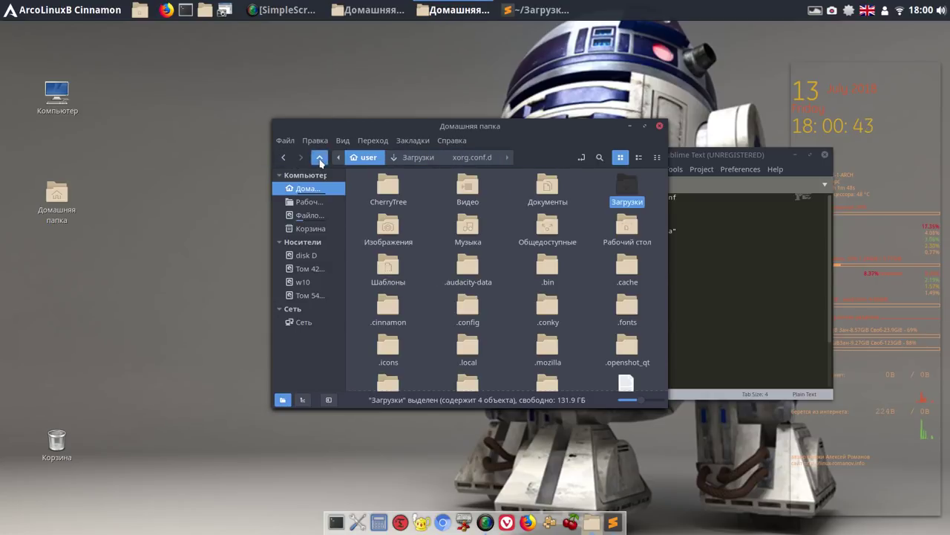
click(320, 159)
Navigate to /etc/X11/xorg.conf.d, check its folder actions, then return to X11
click(319, 159)
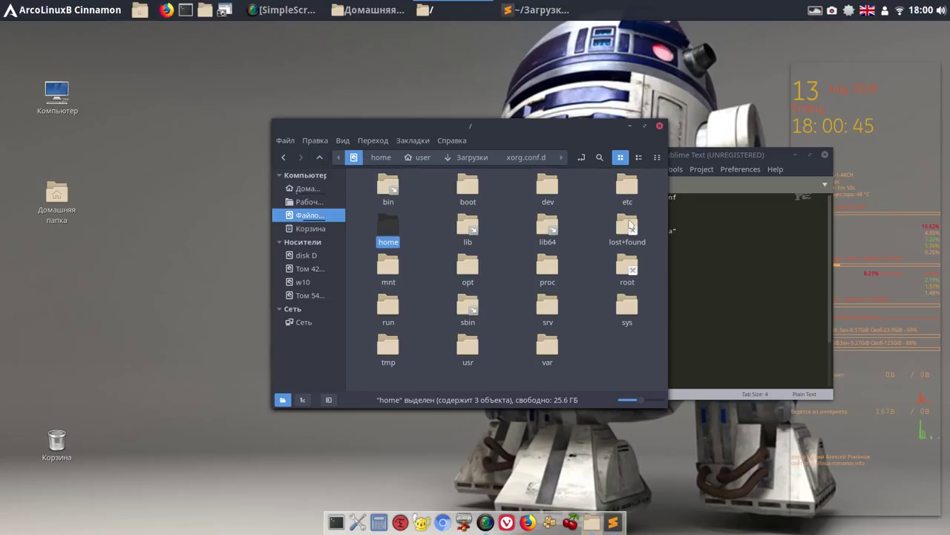
double_click(627, 186)
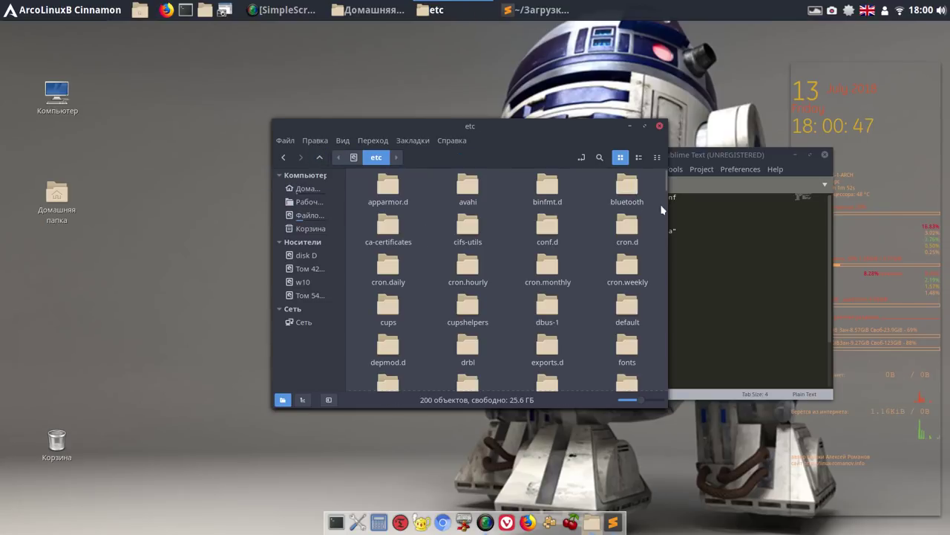
click(665, 212)
drag(665, 211, 663, 277)
double_click(381, 243)
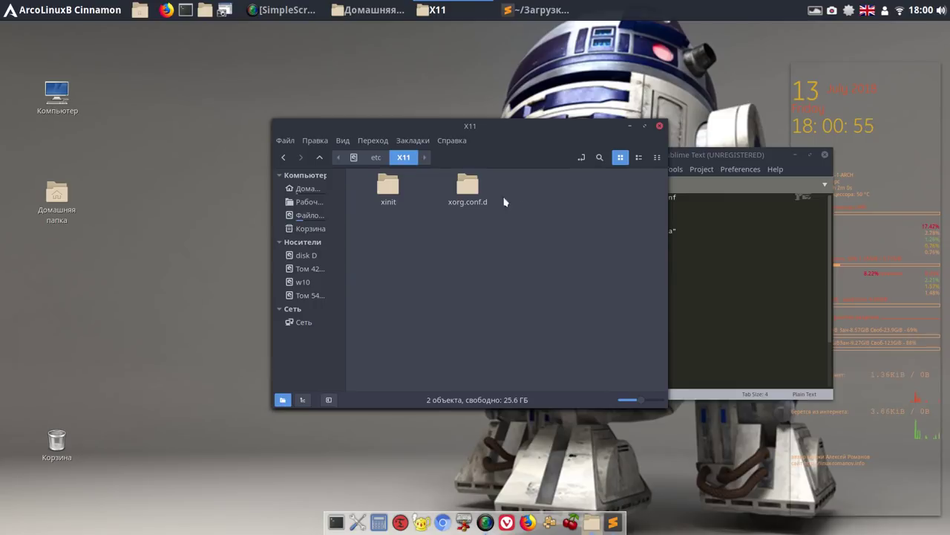
double_click(476, 188)
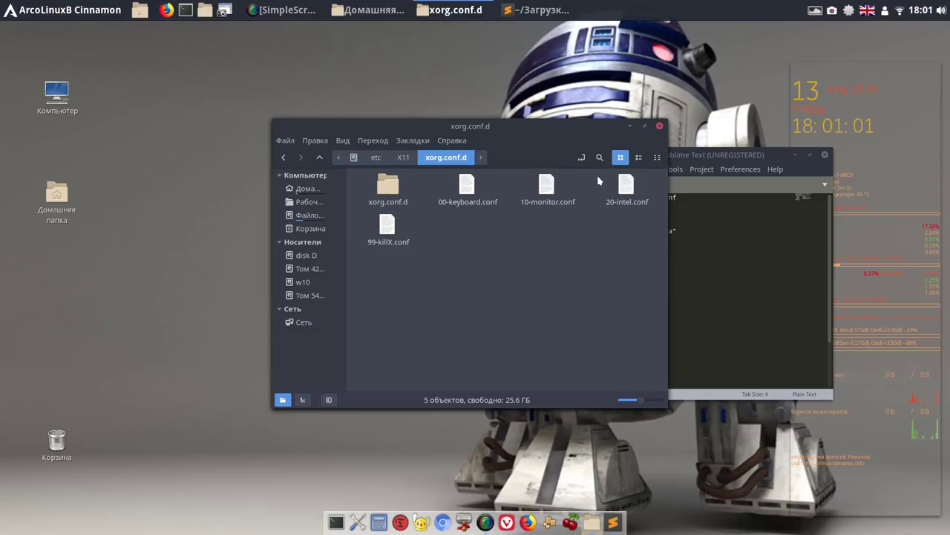
right_click(527, 249)
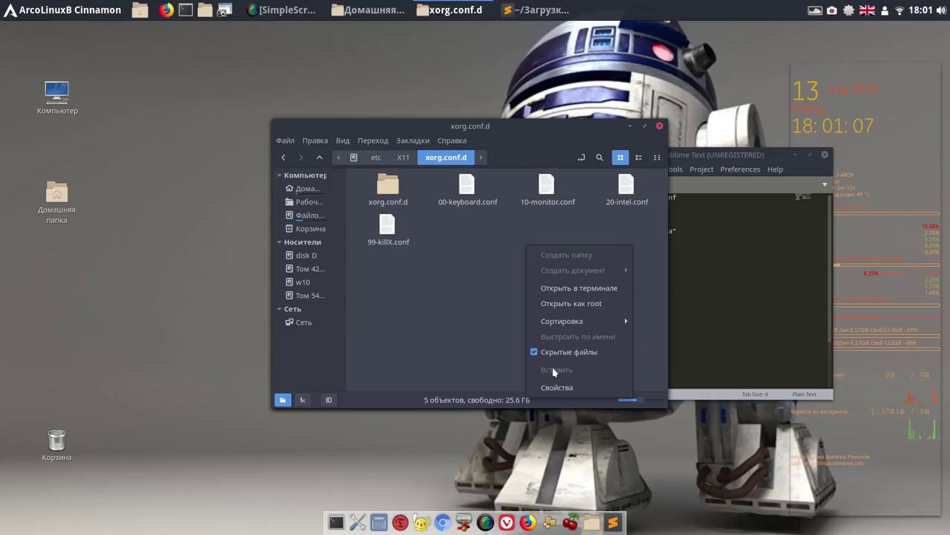
key(Escape)
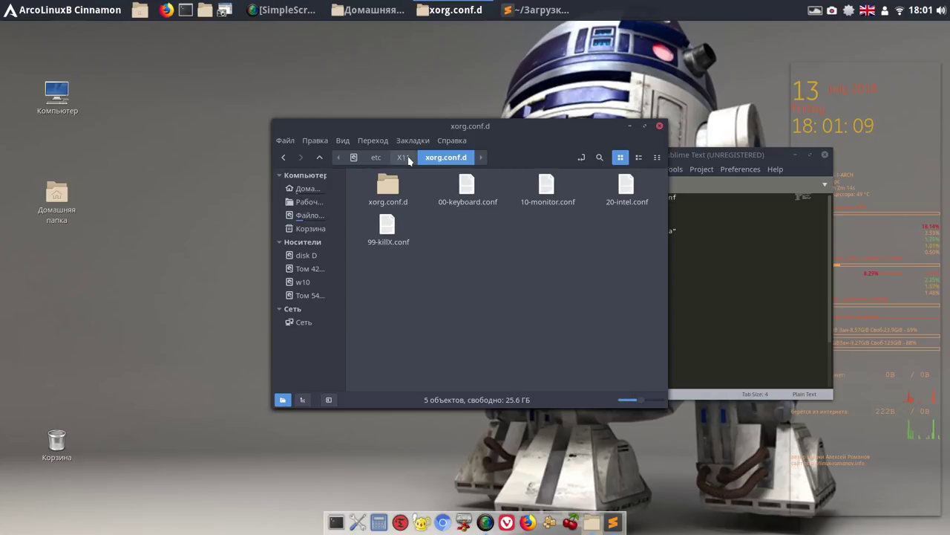
click(408, 159)
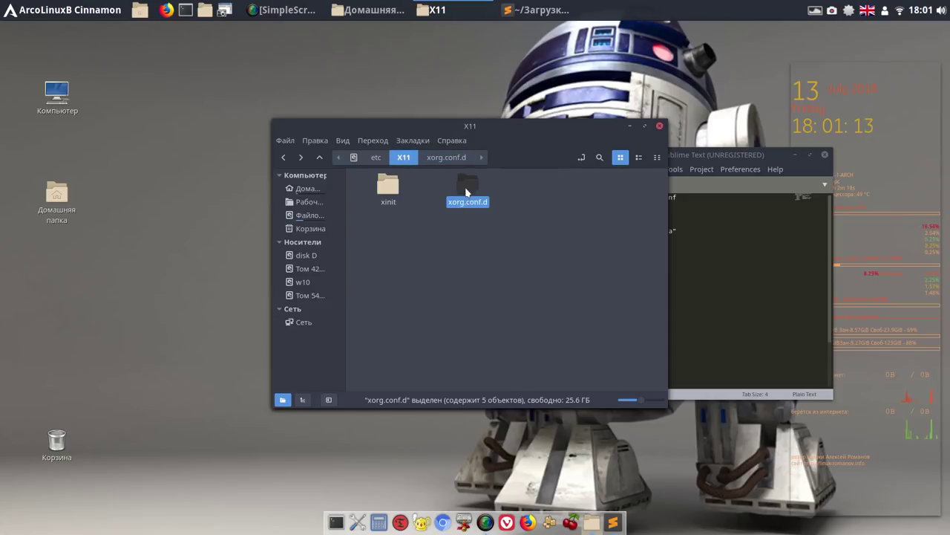
Open xorg.conf.d with Открыть как root, authenticating with the administrator password
right_click(467, 194)
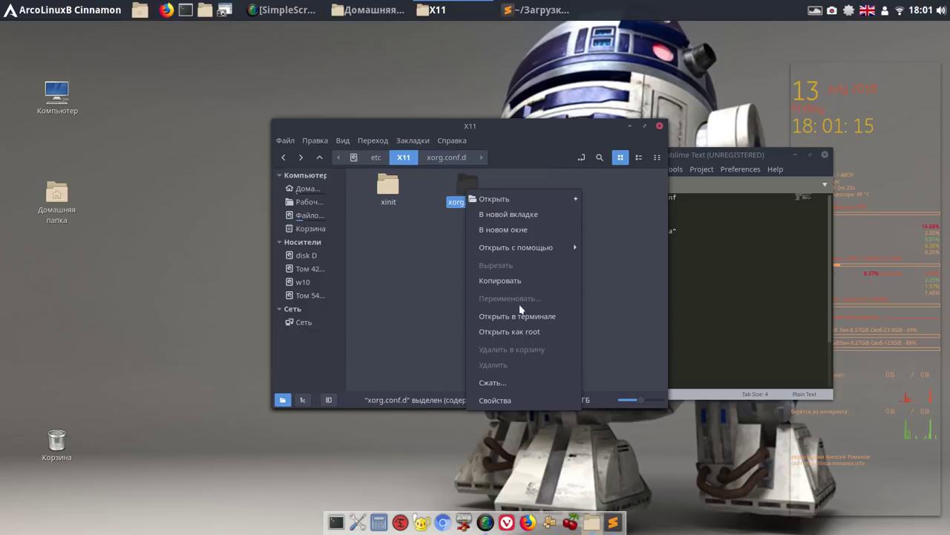
click(523, 332)
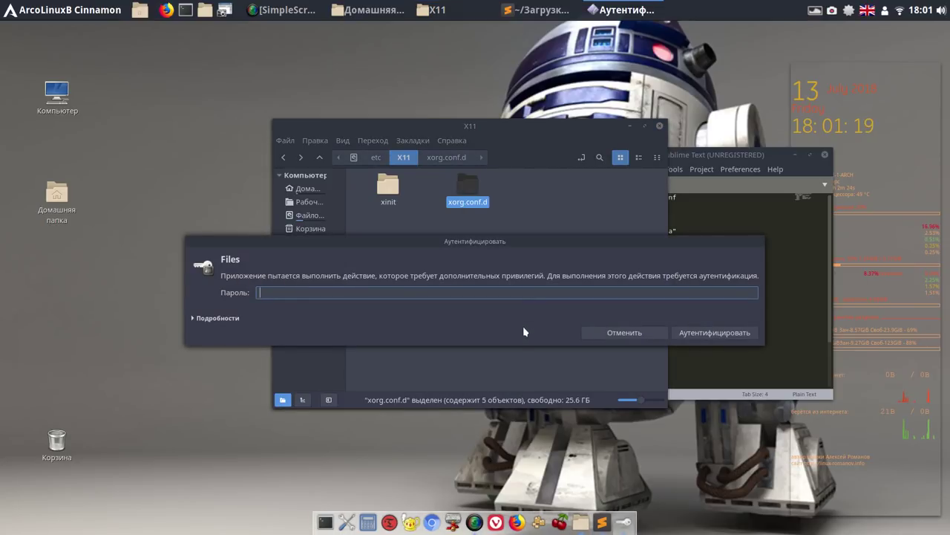
click(223, 318)
text(•)
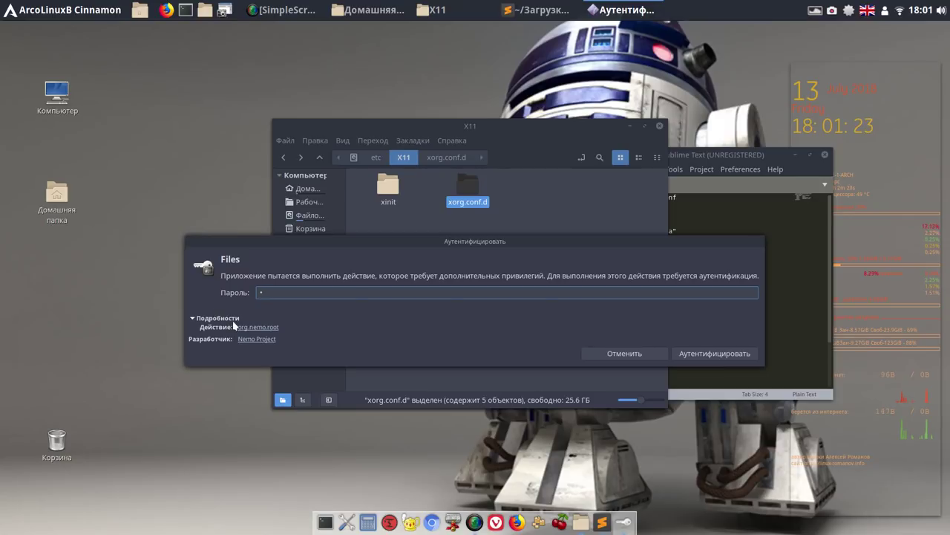
click(715, 354)
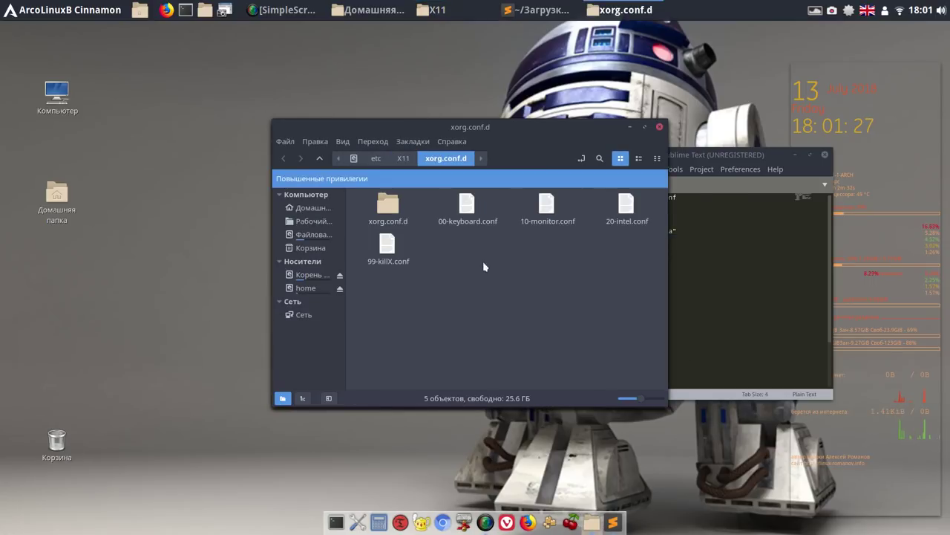
Paste 20-intel.conf into /etc/X11/xorg.conf.d, replacing the existing file
right_click(483, 264)
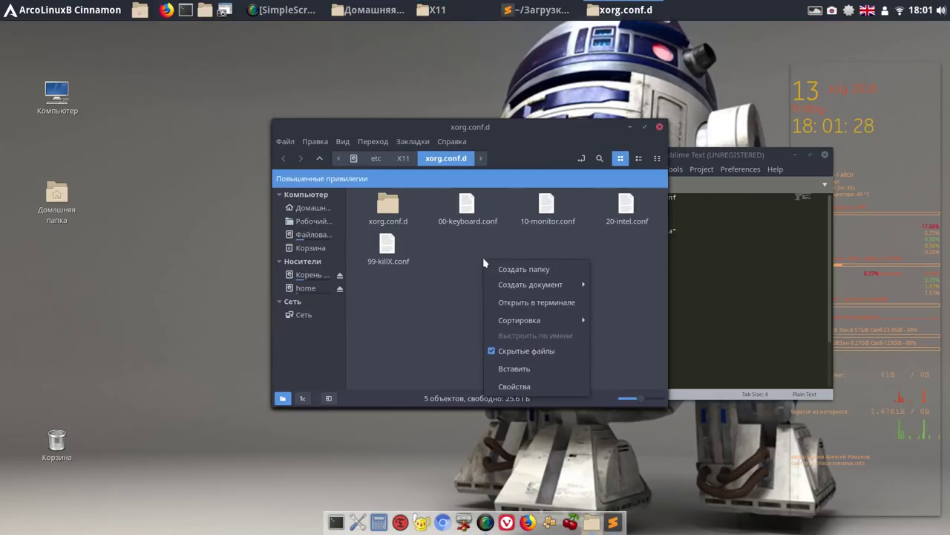
click(508, 371)
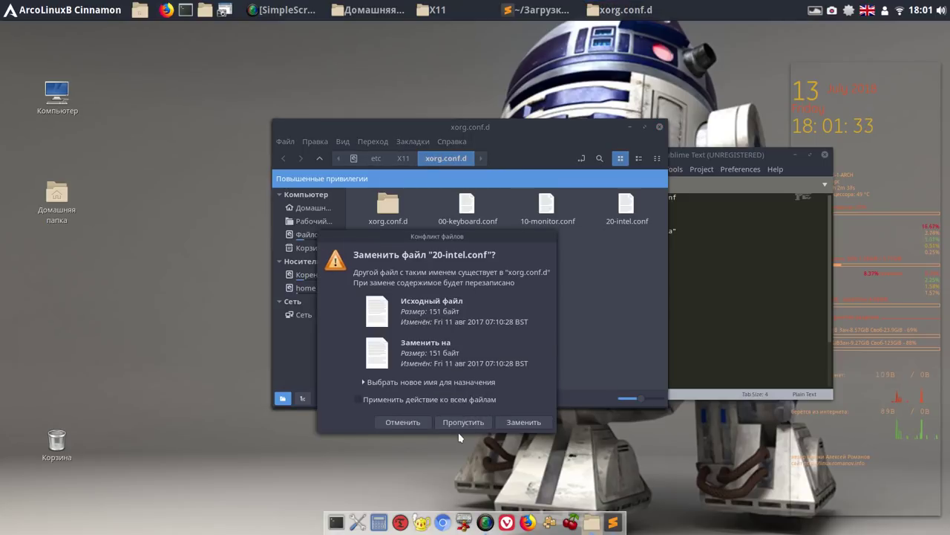
click(531, 424)
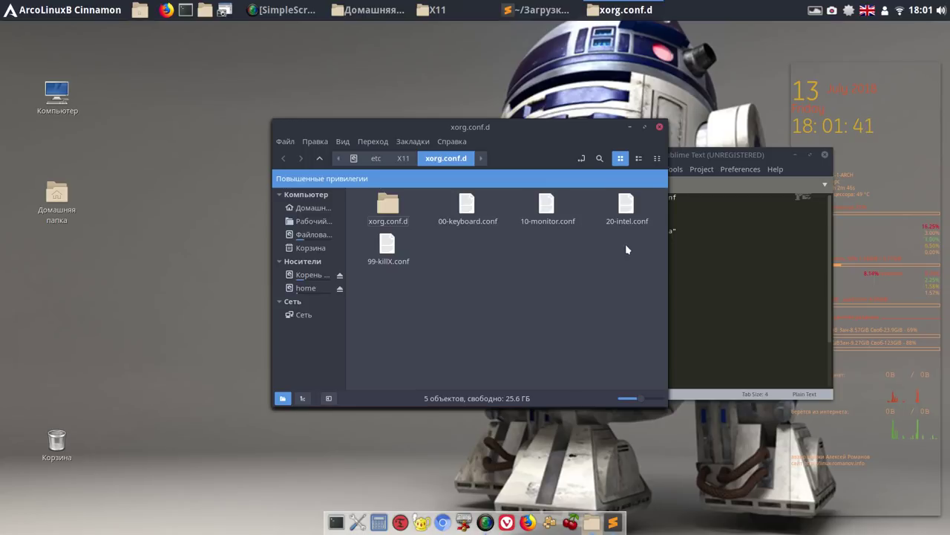
Permanently delete the nested xorg.conf.d folder and close the root Nemo window
right_click(391, 208)
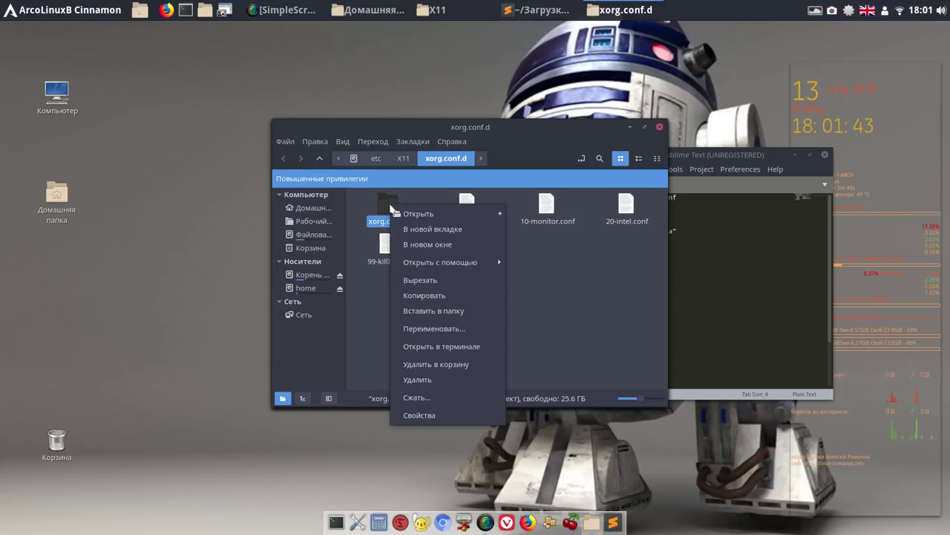
click(410, 379)
click(516, 305)
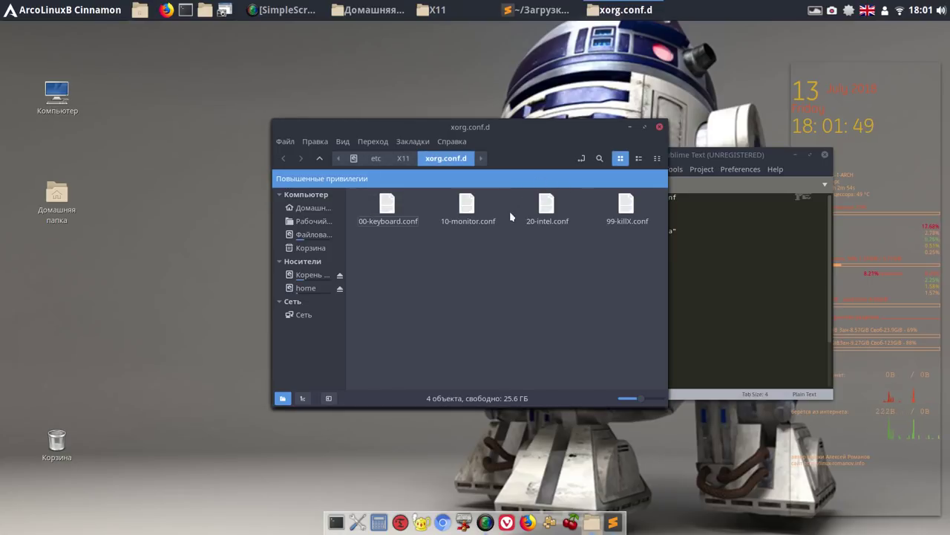
click(660, 129)
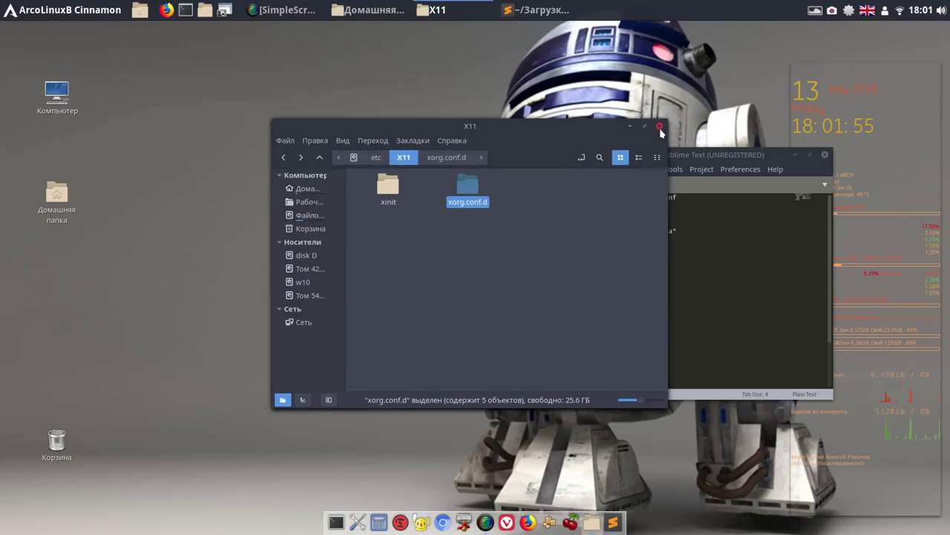
Close the X11 window and the TearFree file, then open the Видео recordings folder
click(659, 128)
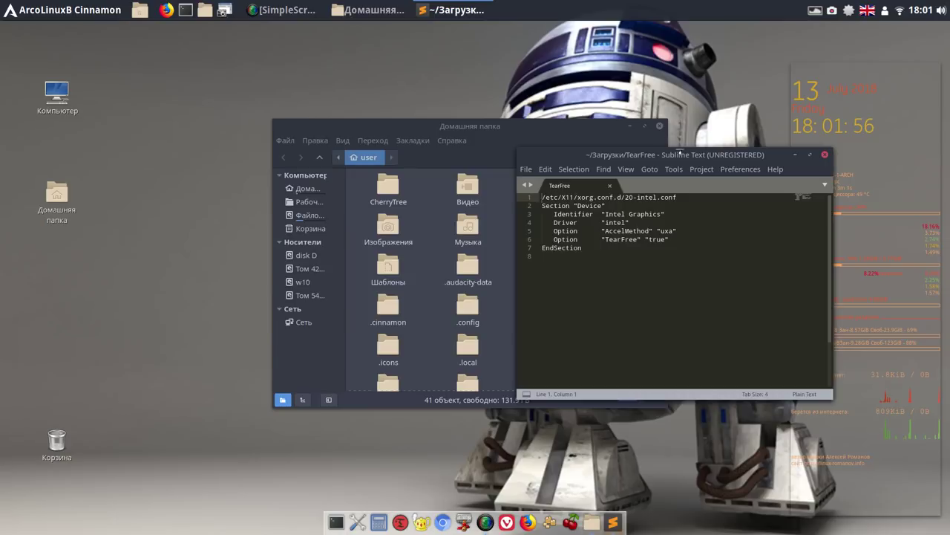
click(825, 155)
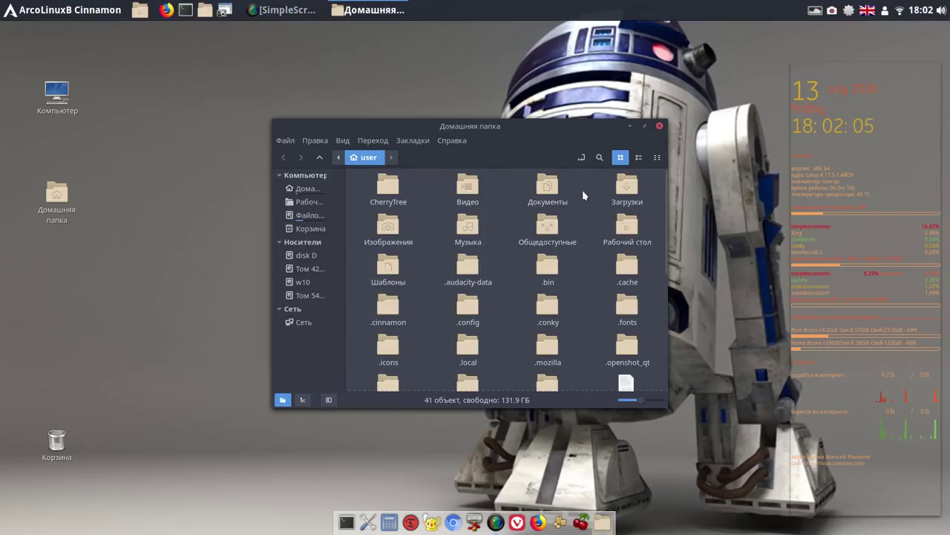
double_click(470, 185)
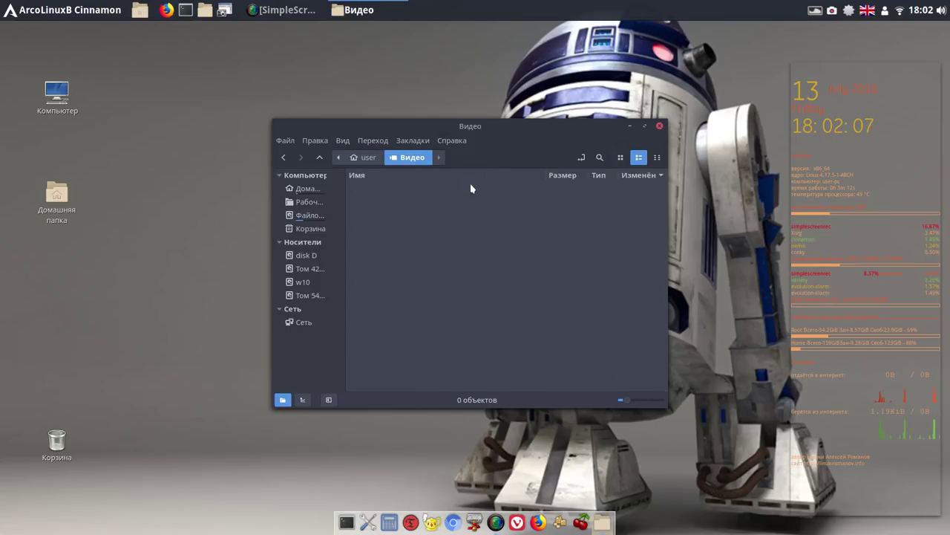
Pause the recording, minimize SimpleScreenRecorder, and launch Pamac from the dock
right_click(833, 12)
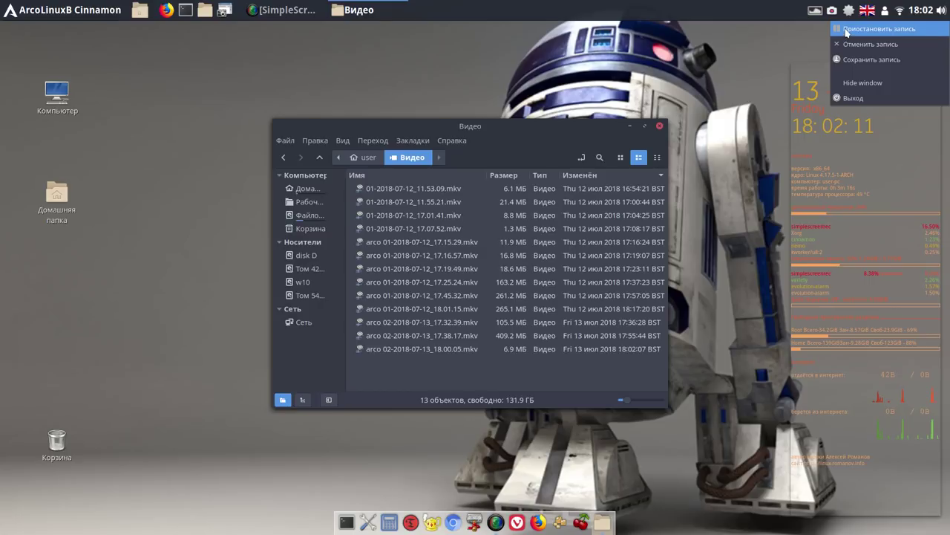
click(846, 31)
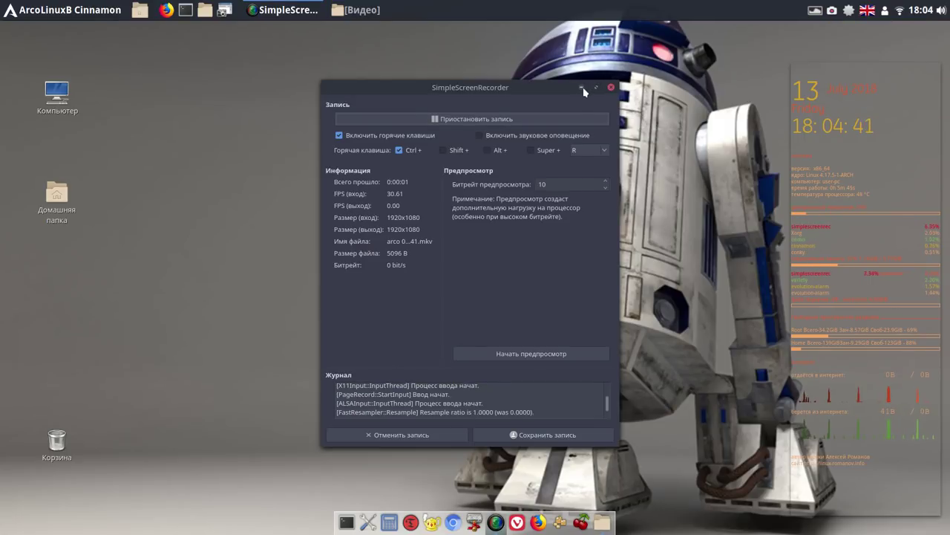
click(582, 88)
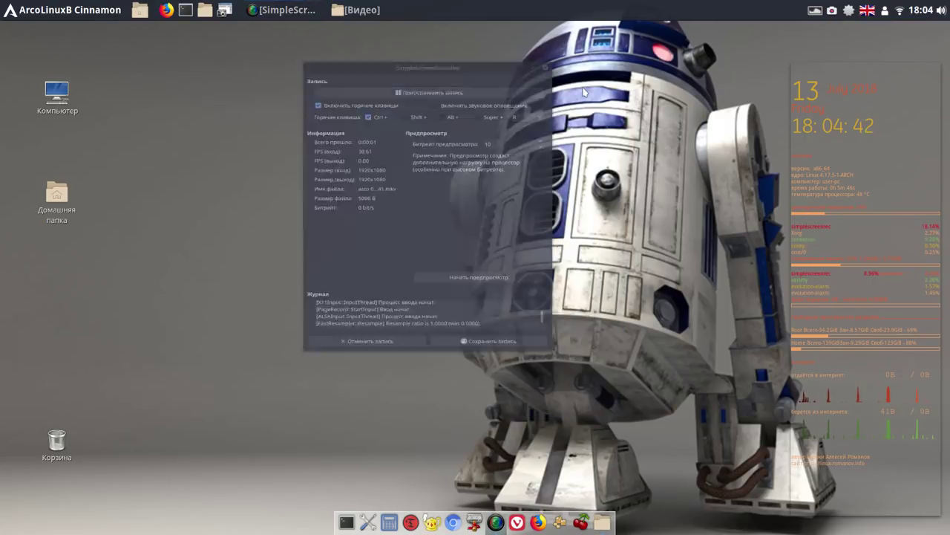
click(561, 523)
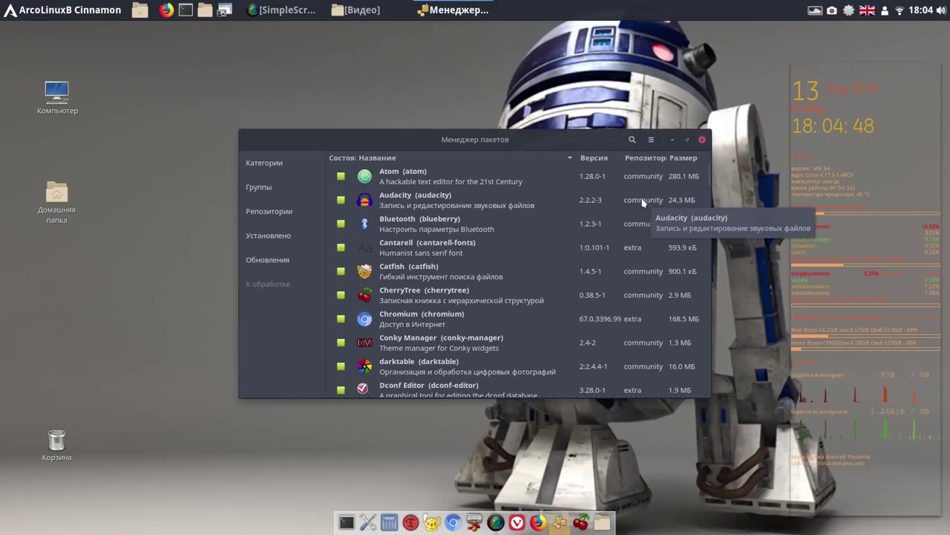
Search 'smpl', mark SMPlayer, apply and authorise its installation, then clear the search
click(633, 141)
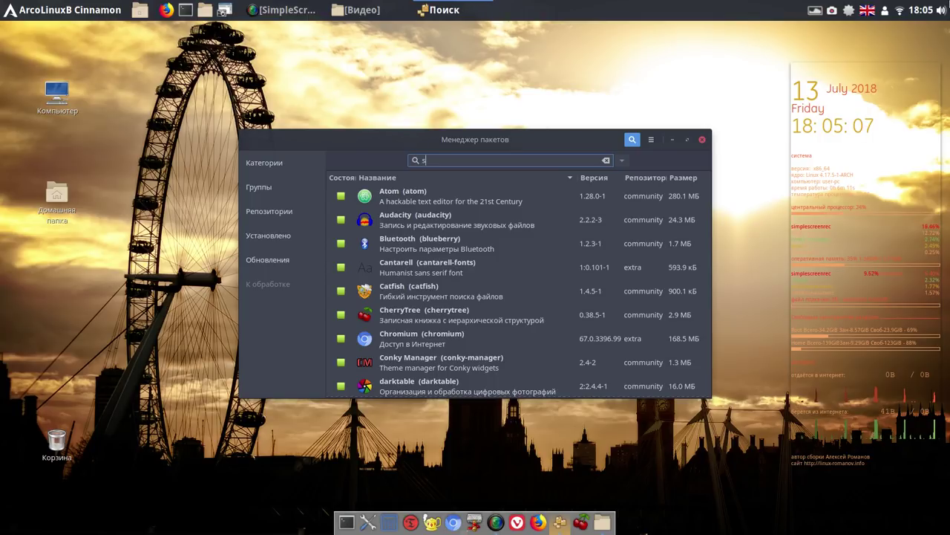
text(mpl)
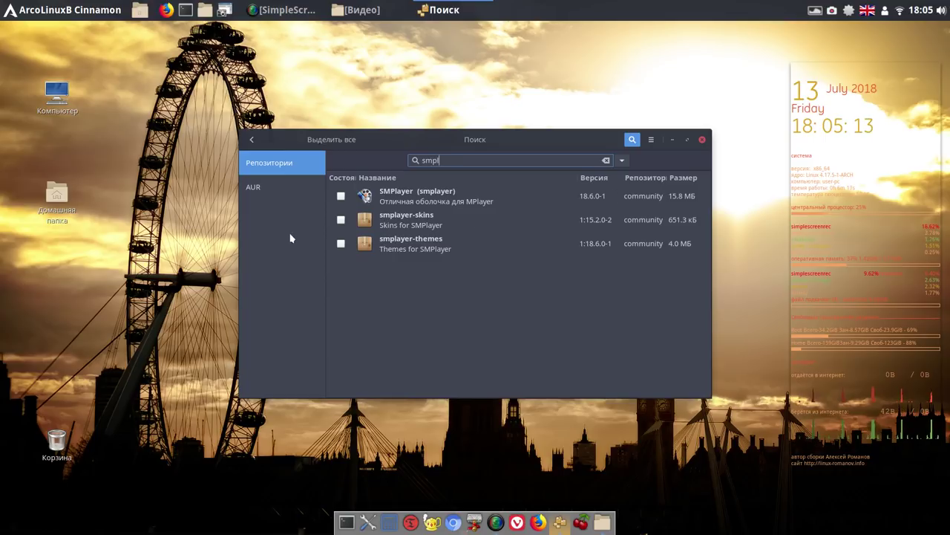
click(341, 198)
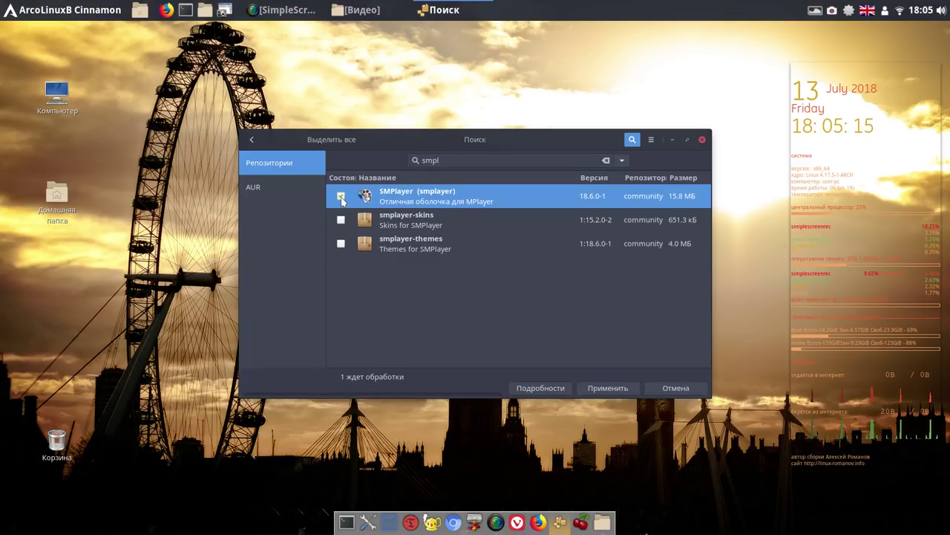
click(603, 389)
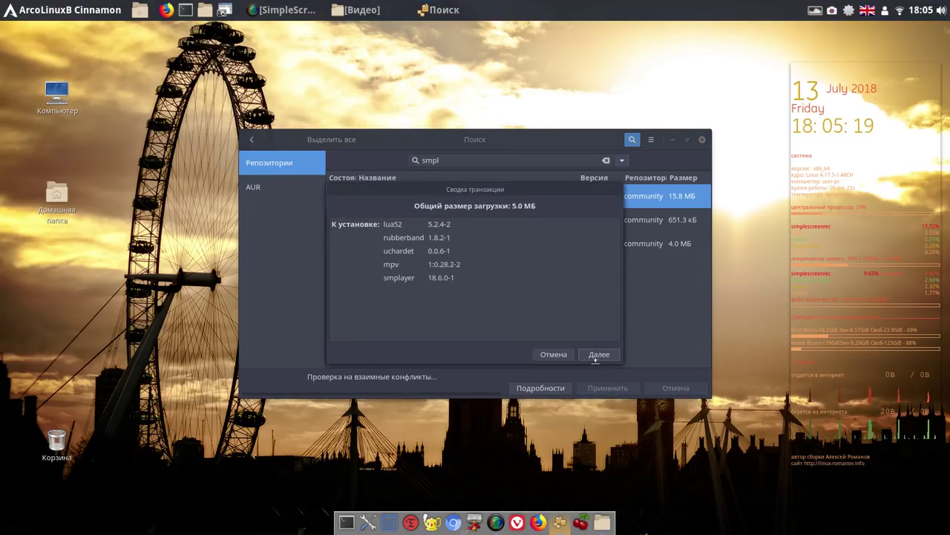
click(594, 355)
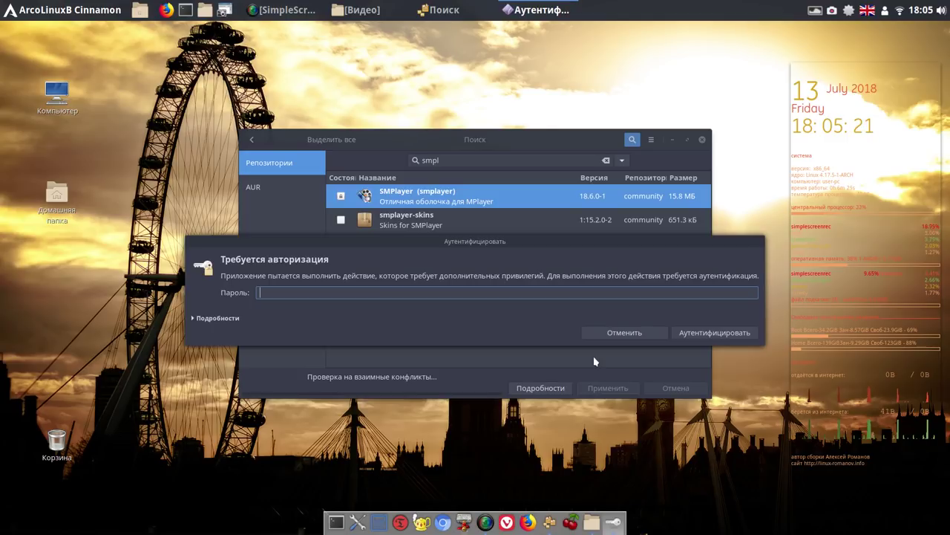
text(•)
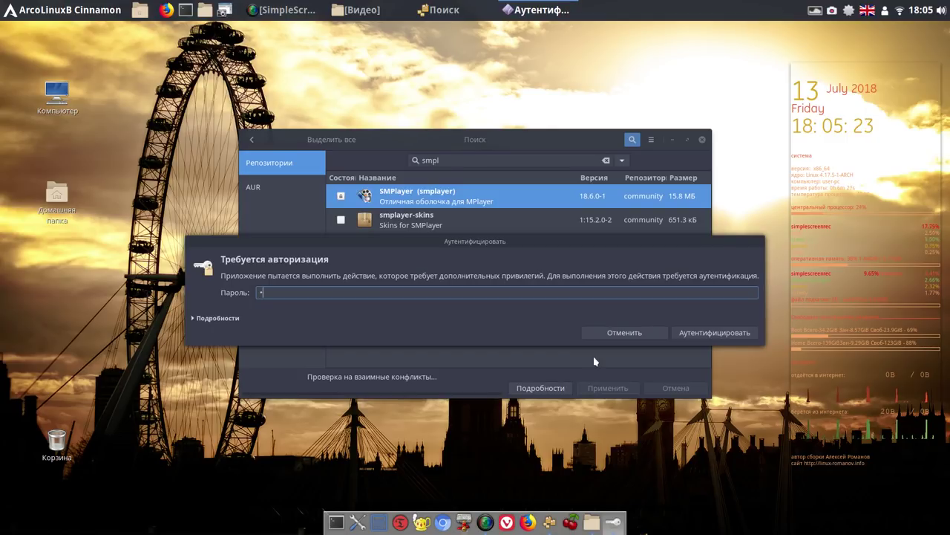
click(690, 331)
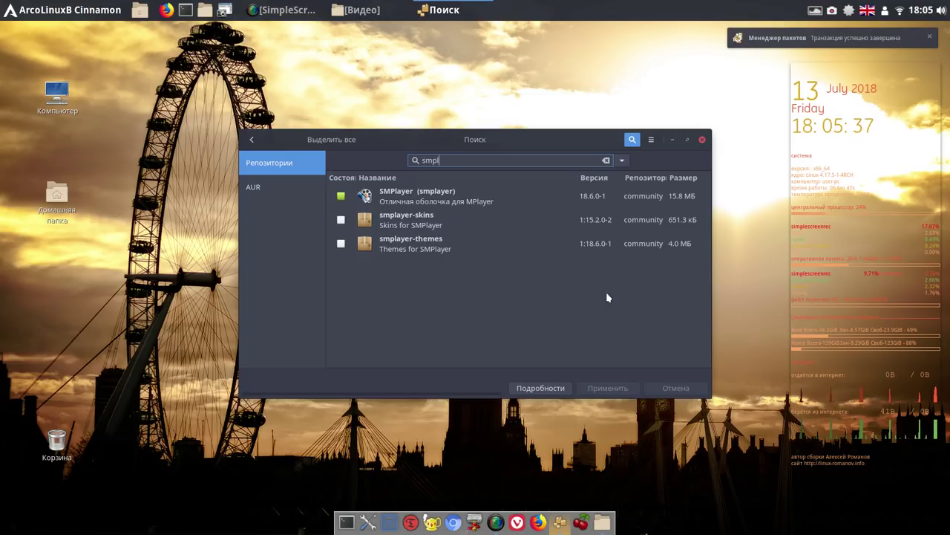
click(606, 161)
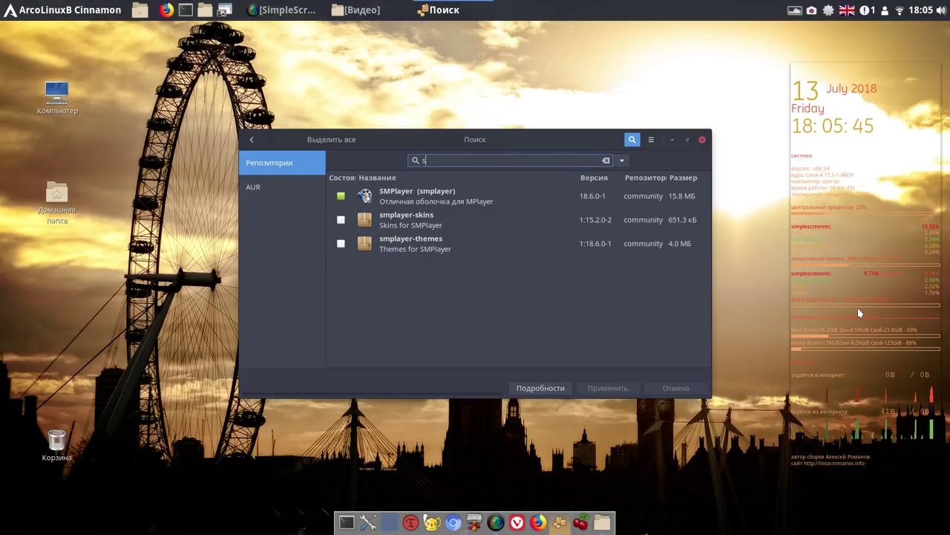
Search 'smtube', mark SMTube 18.3.0-1, apply the transaction, then close Pamac
text(mt)
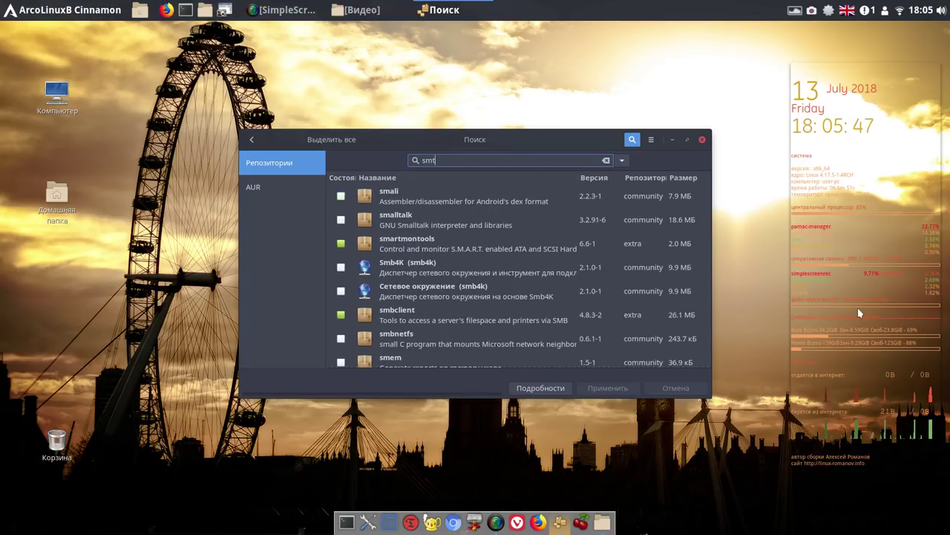
text(ube)
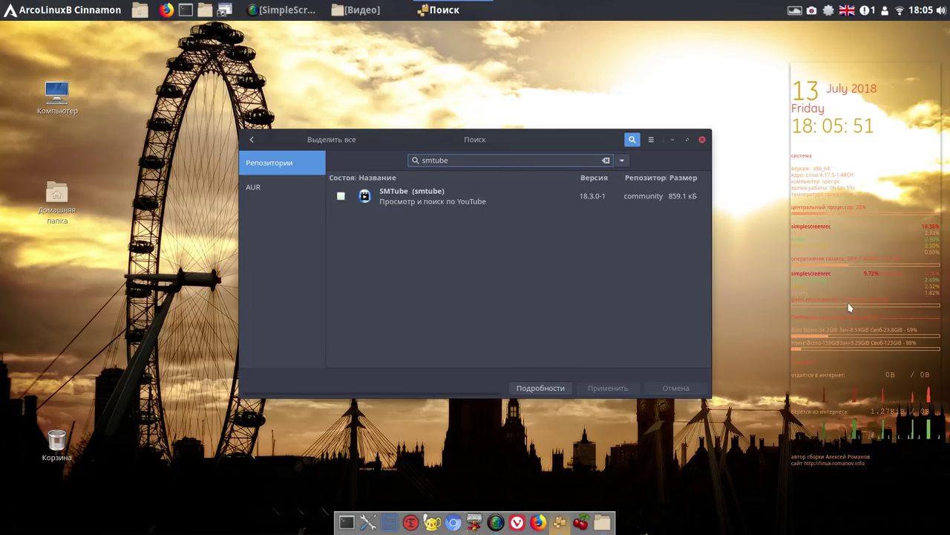
click(341, 195)
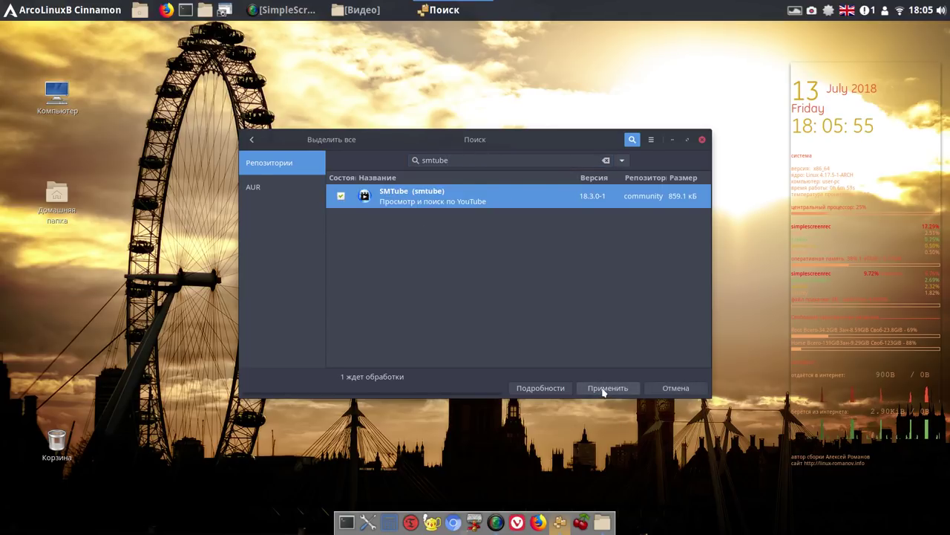
click(603, 391)
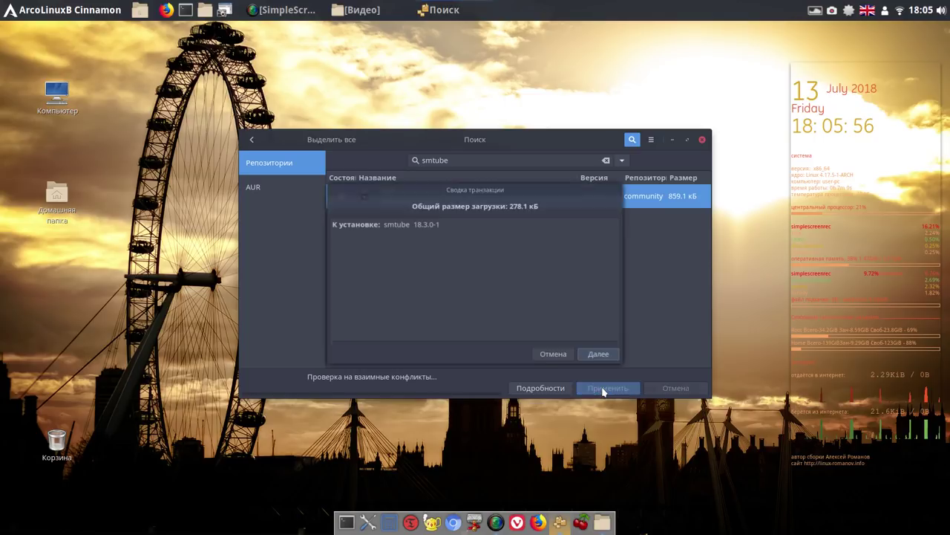
click(599, 355)
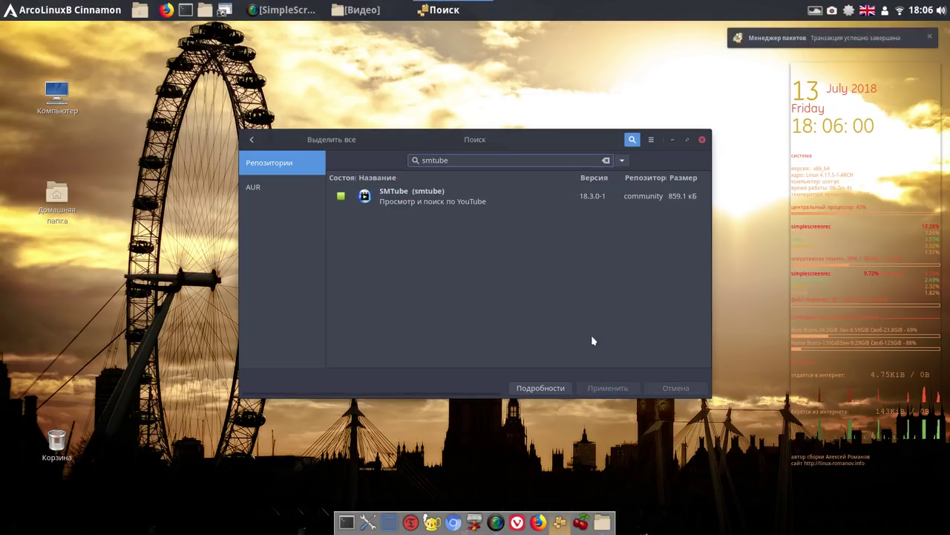
click(702, 141)
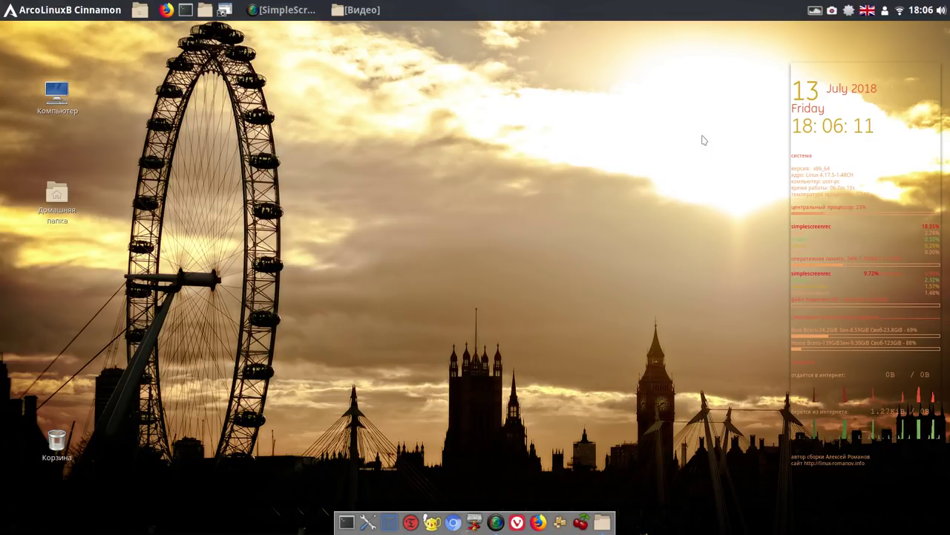
Launch SMPlayer from Menu > Аудио и видео and pin it to the dock
click(66, 10)
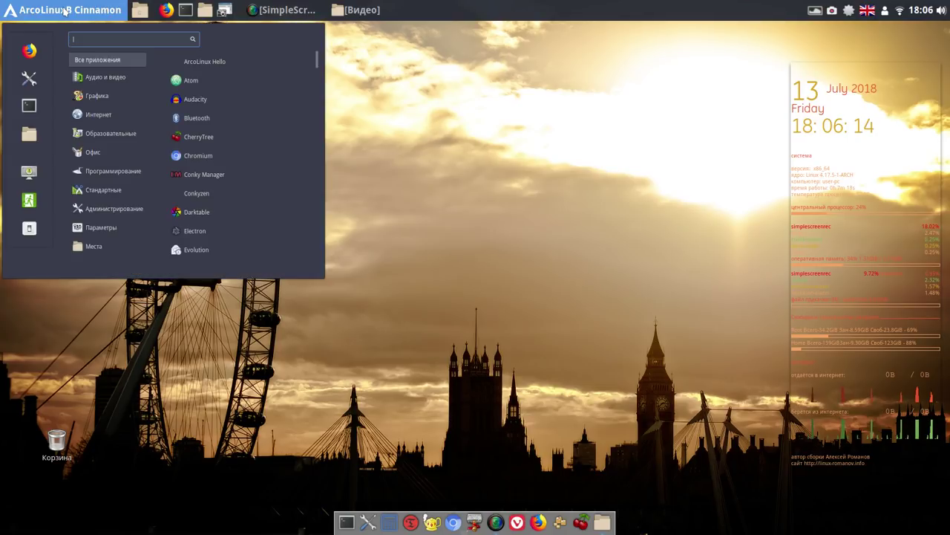
mouse_move(96, 76)
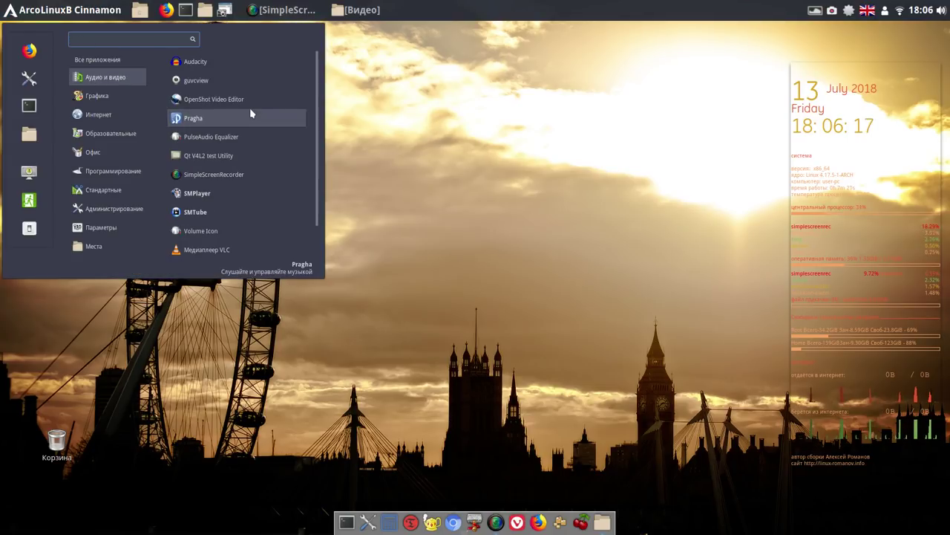
click(218, 194)
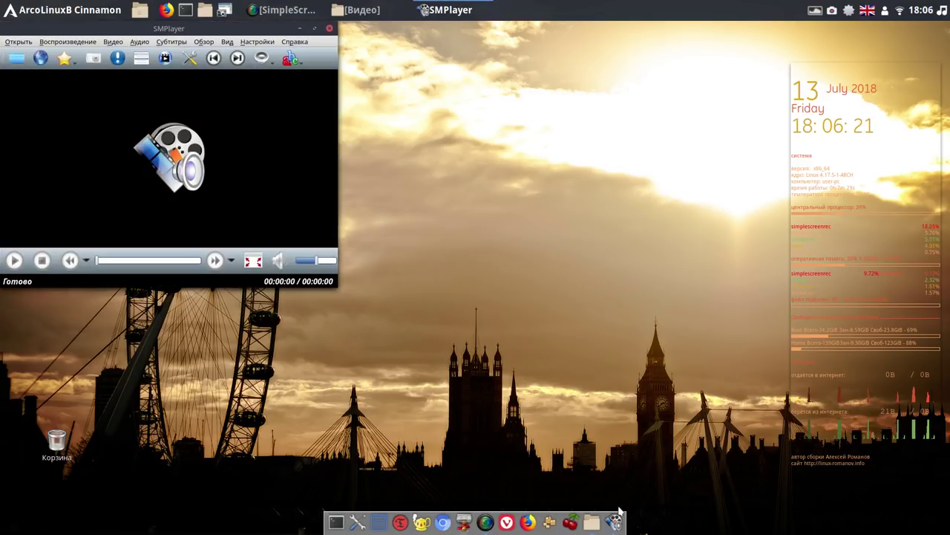
right_click(615, 521)
click(612, 476)
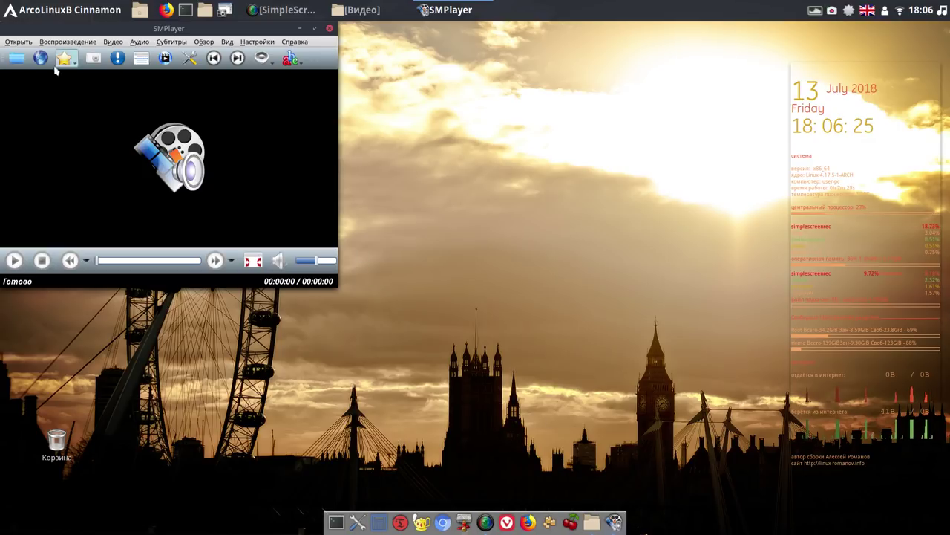
click(18, 60)
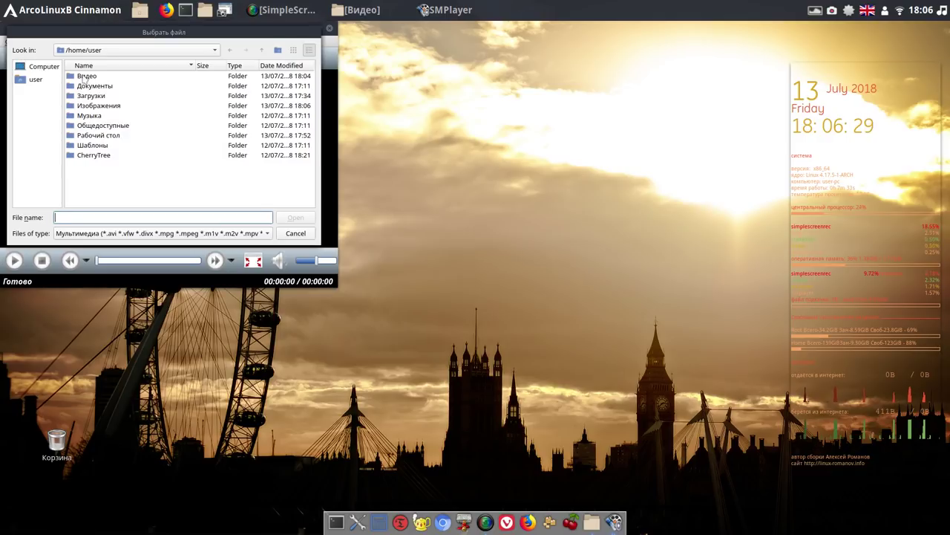
double_click(86, 77)
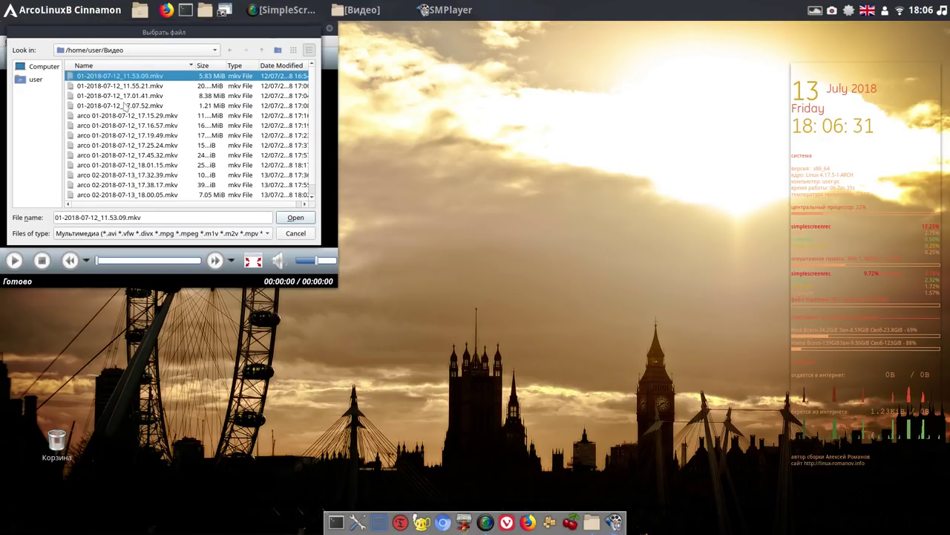
double_click(134, 117)
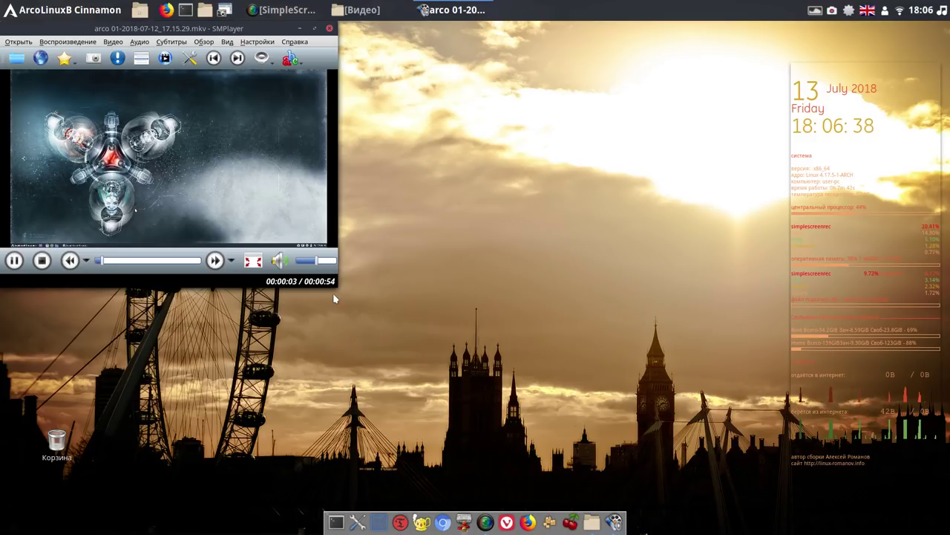
drag(336, 290, 471, 359)
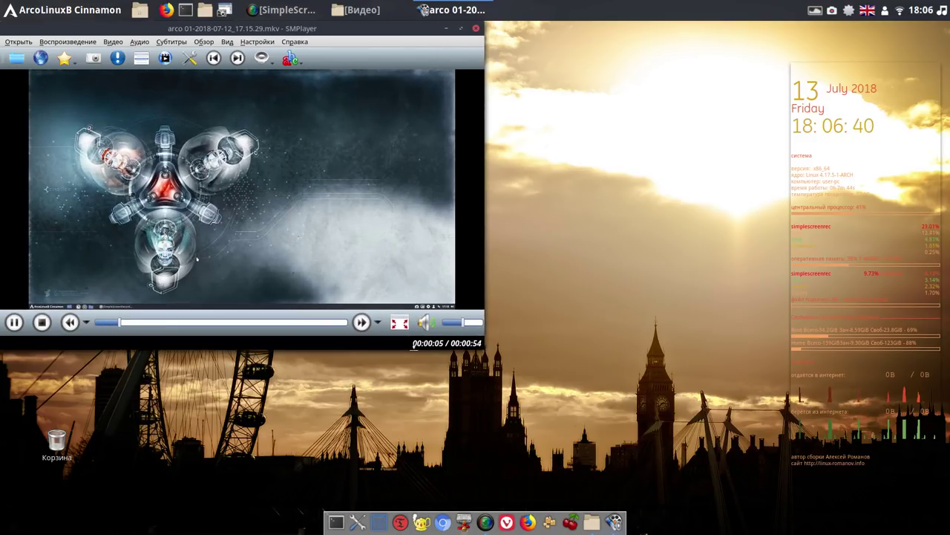
click(425, 321)
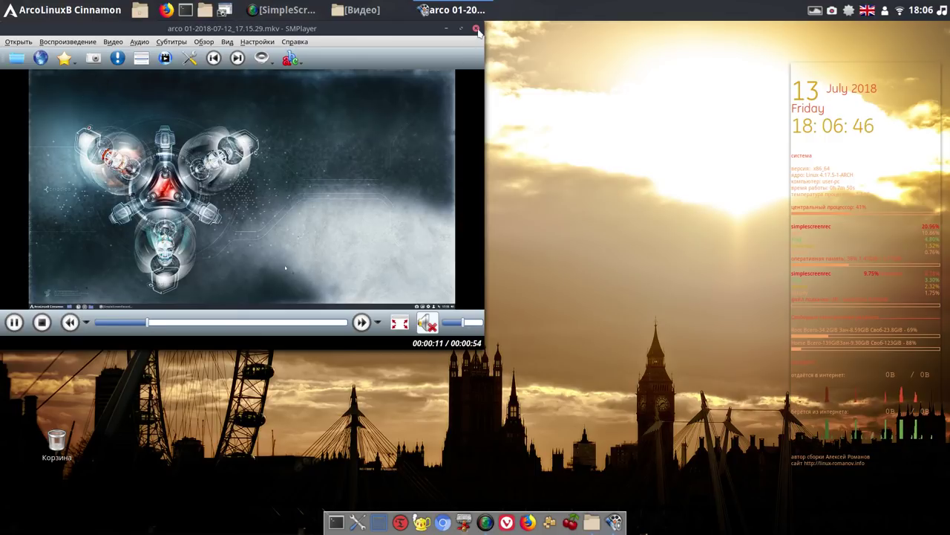
click(476, 28)
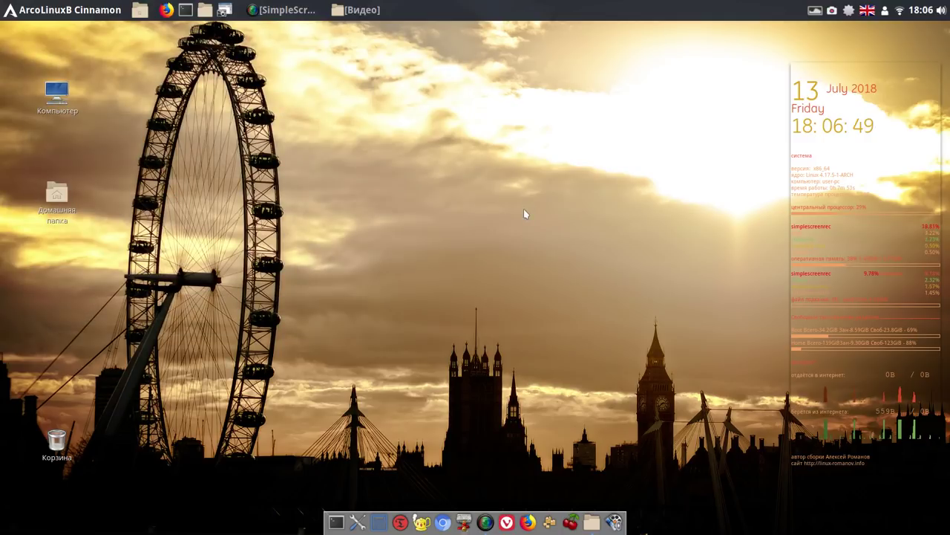